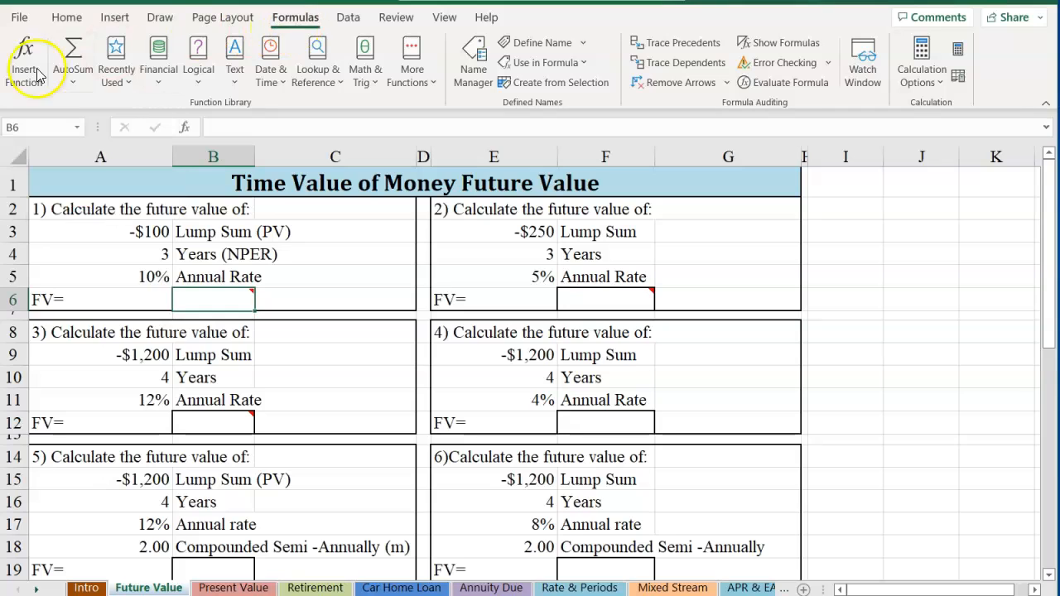
# Find the FV function by searching for "fv" and insert it into cell B6, keeping problem 1's data uncovered
pyautogui.click(184, 129)
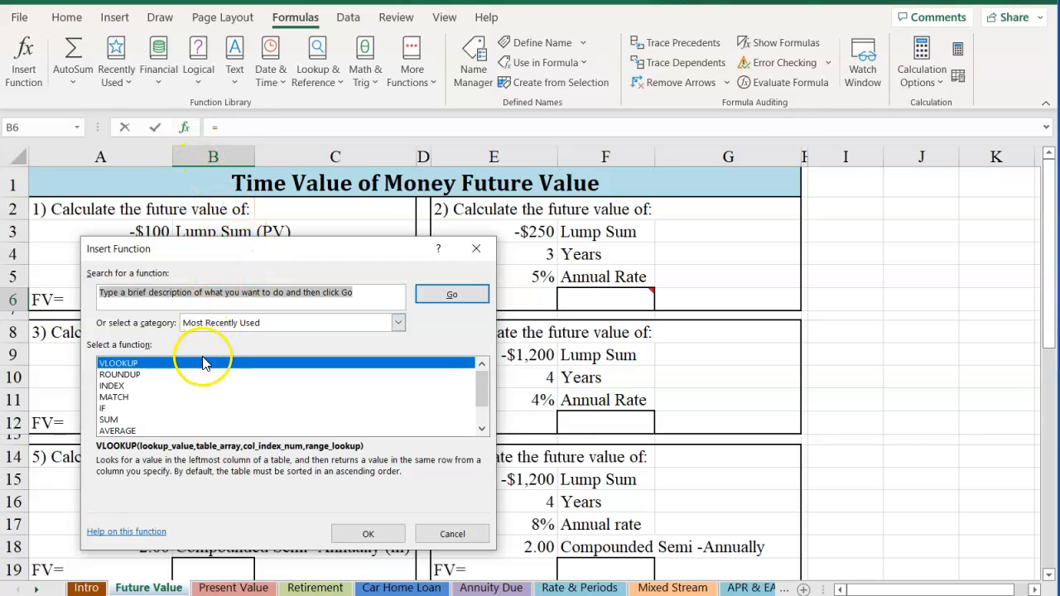
pyautogui.write('fv')
pyautogui.click(451, 294)
pyautogui.click(125, 364)
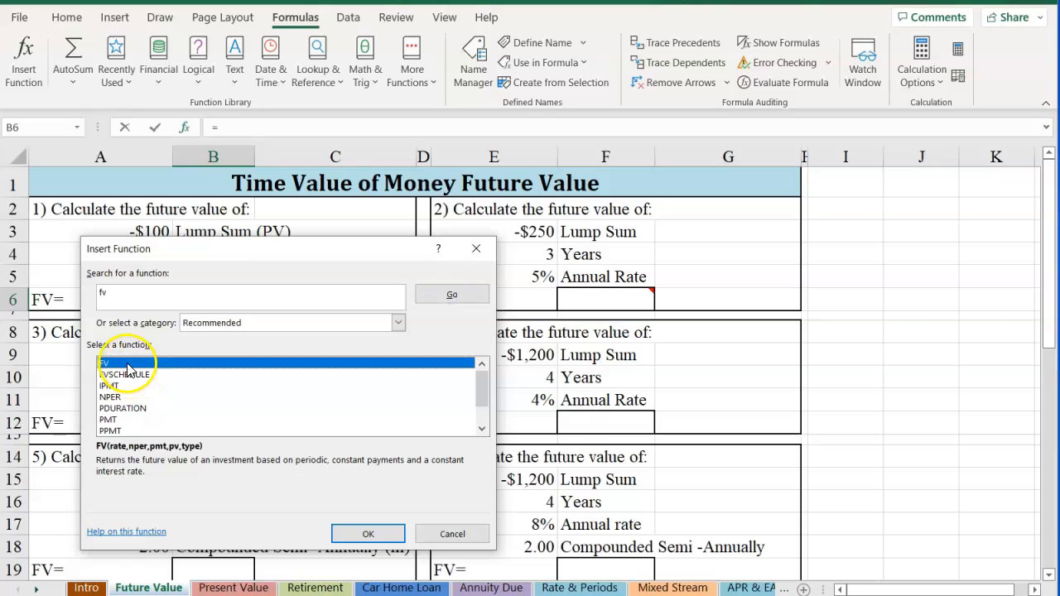
pyautogui.doubleClick(129, 367)
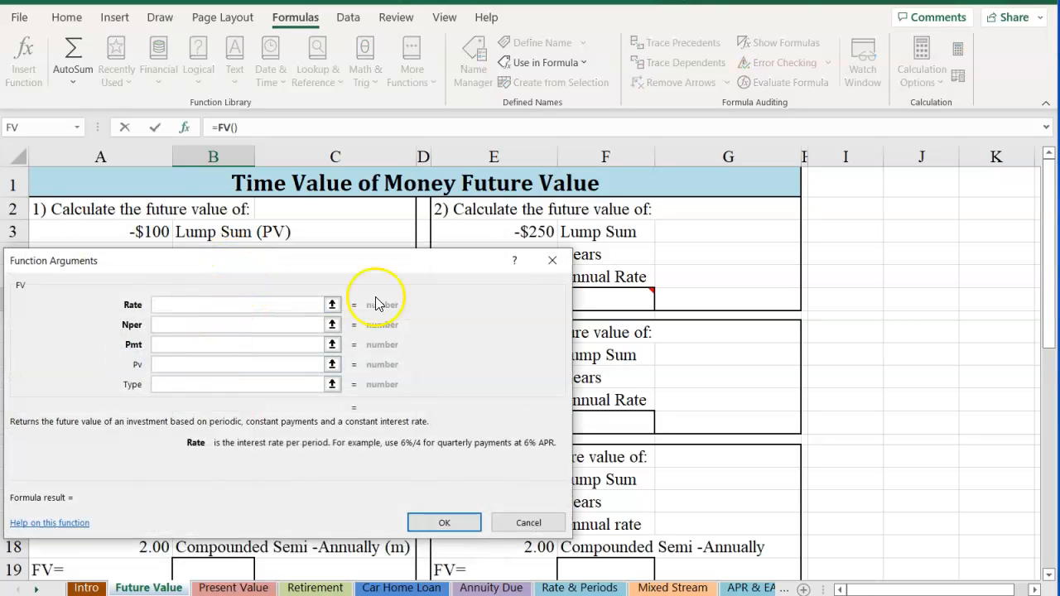
pyautogui.moveTo(367, 265); pyautogui.dragTo(930, 166)
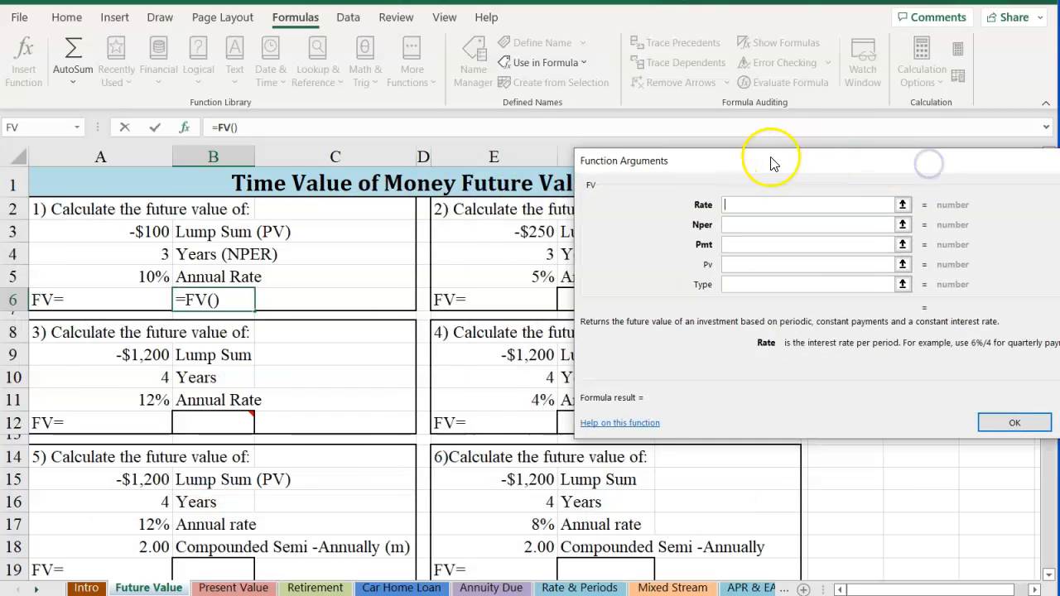
pyautogui.moveTo(752, 161); pyautogui.dragTo(770, 39)
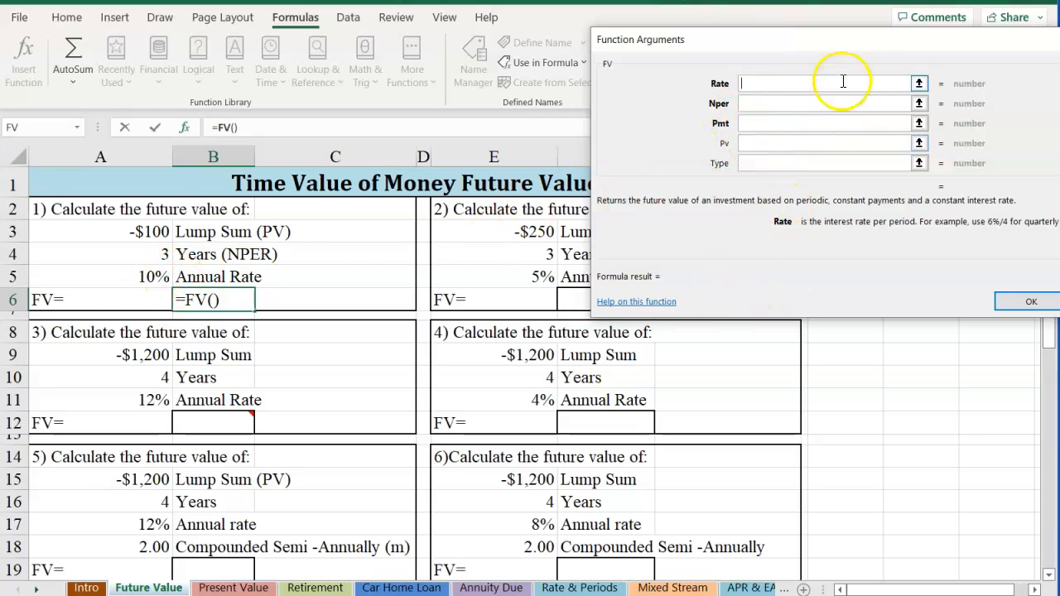
# Complete problem 1's FV formula with A5 as Rate, A4 as Nper and A3 as Pv
pyautogui.click(114, 282)
pyautogui.click(750, 104)
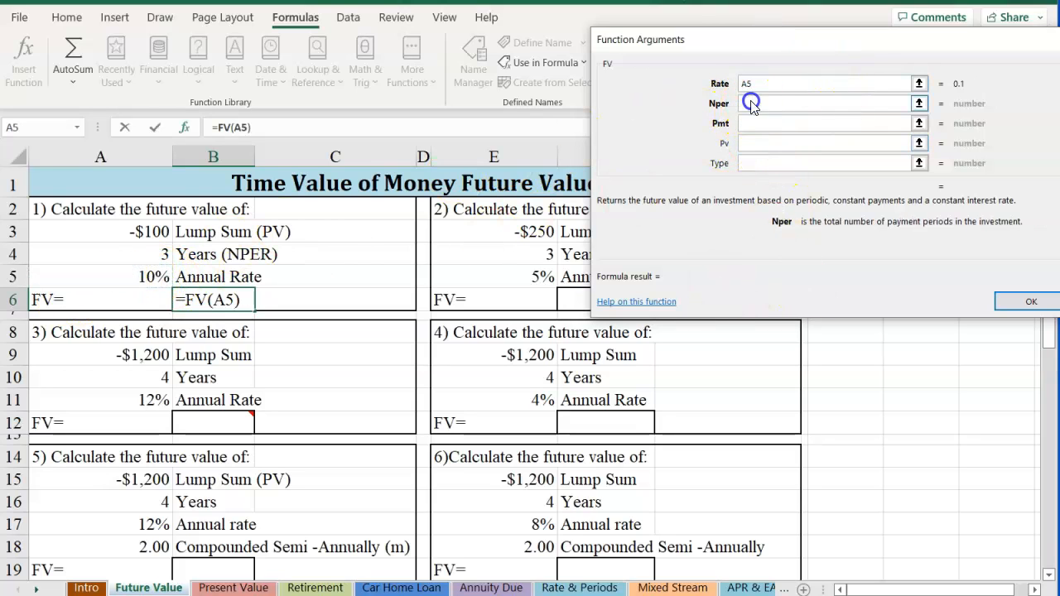
pyautogui.click(115, 254)
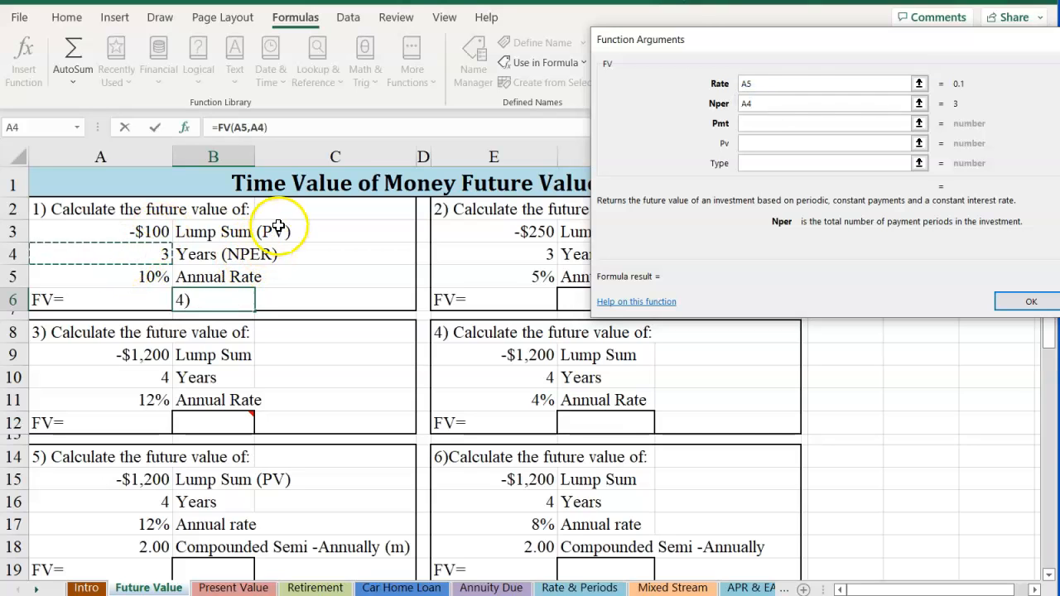
pyautogui.click(781, 143)
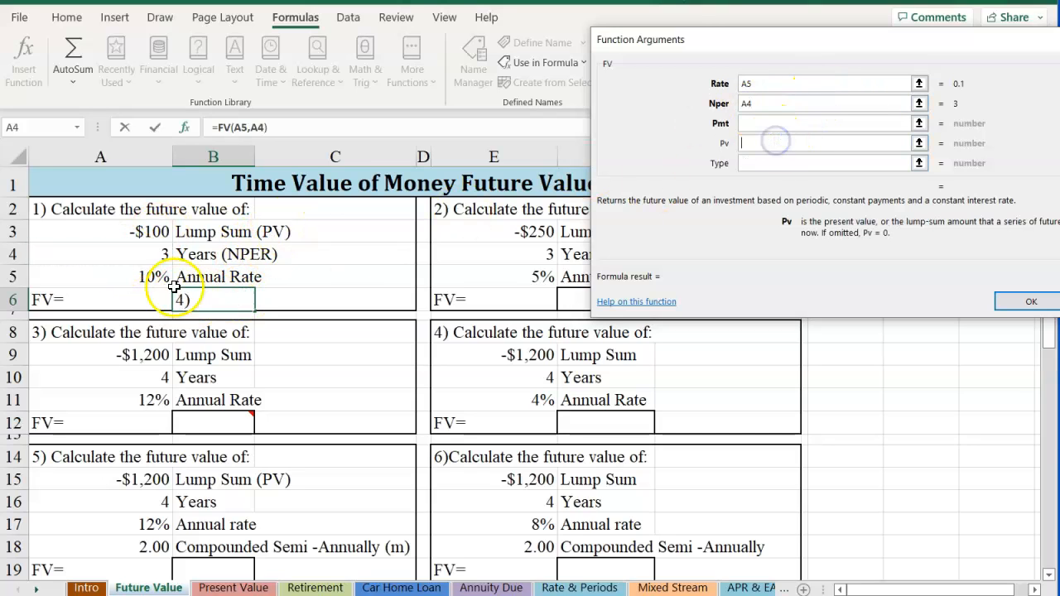
pyautogui.click(127, 233)
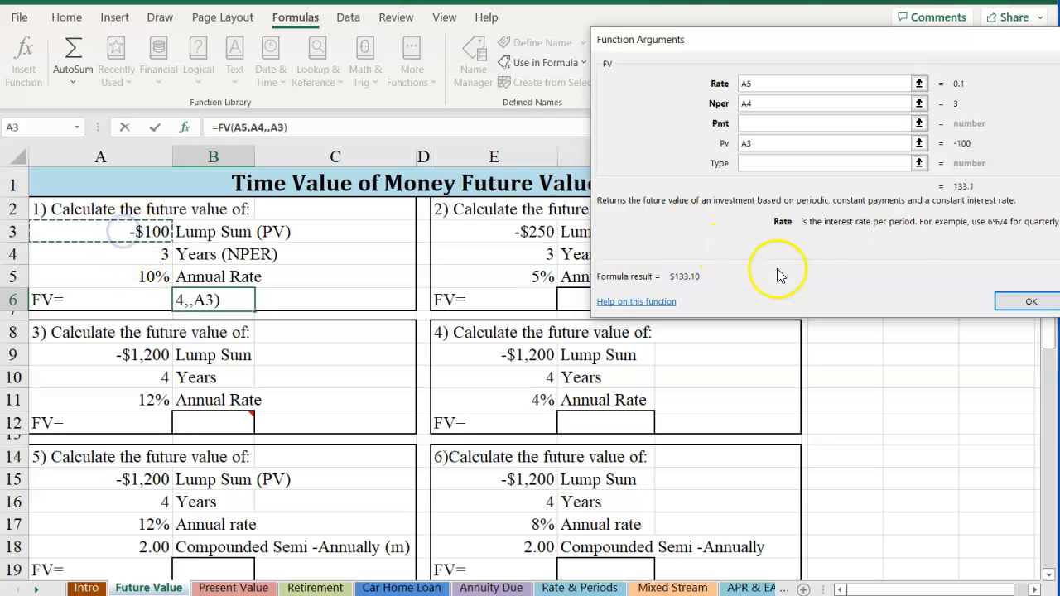
pyautogui.click(1021, 302)
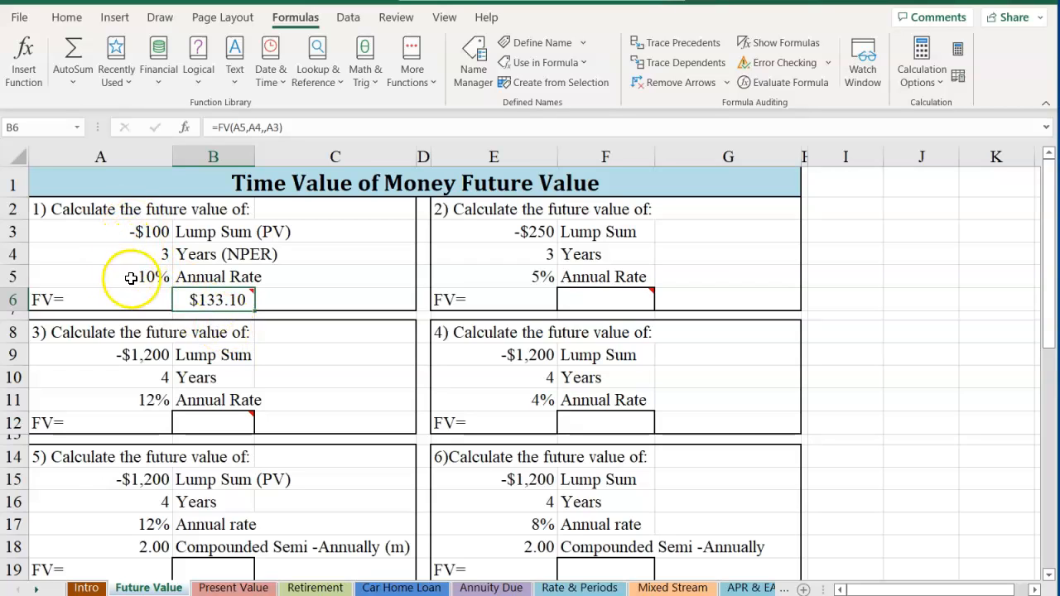
# Remove the minus sign from the lump sum in A3 so that it is a positive 100
pyautogui.moveTo(216, 313)
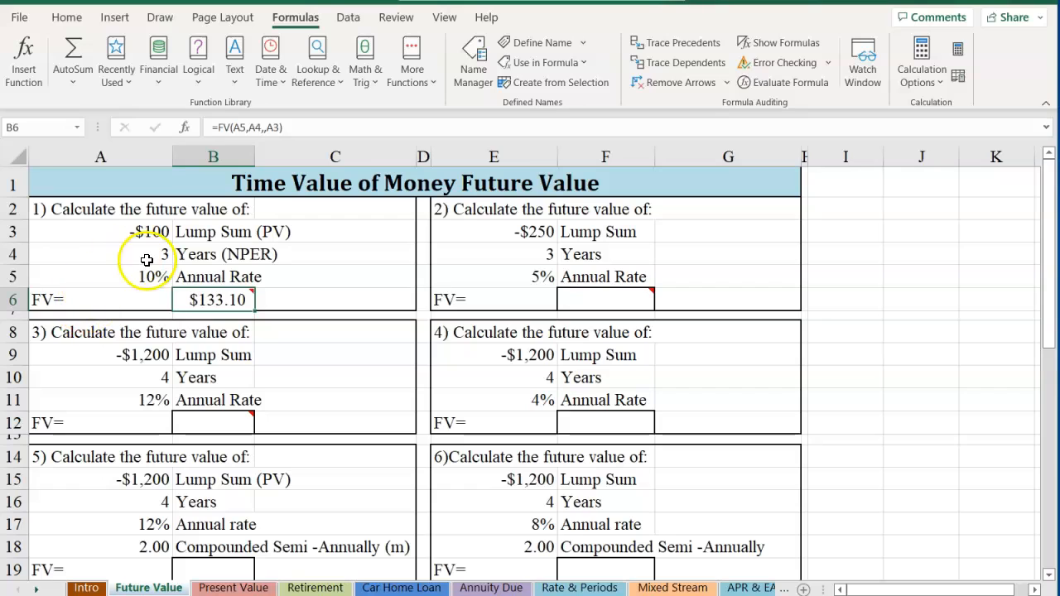
pyautogui.click(113, 231)
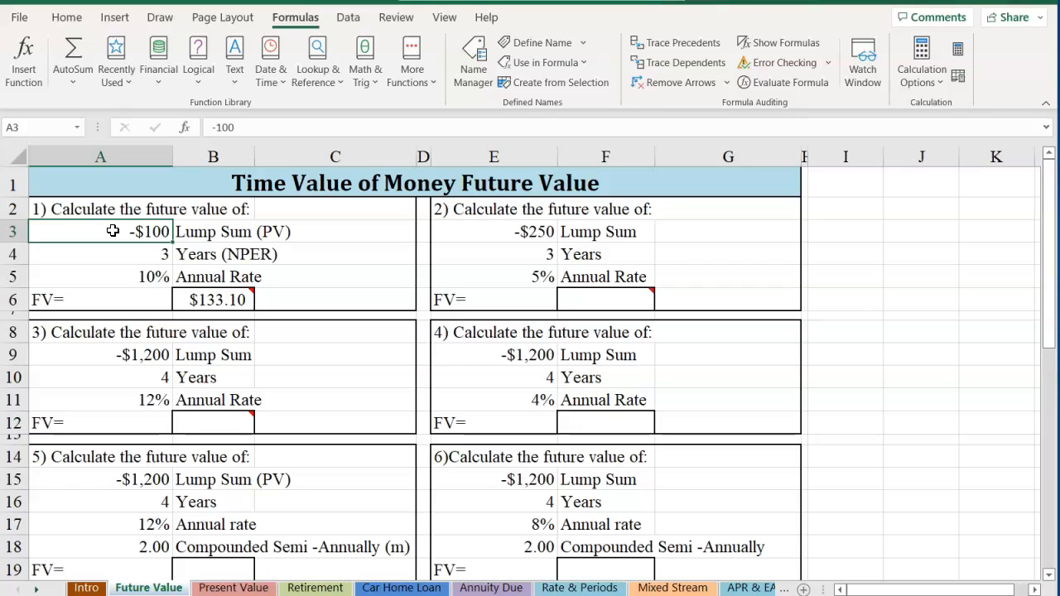
pyautogui.click(210, 127)
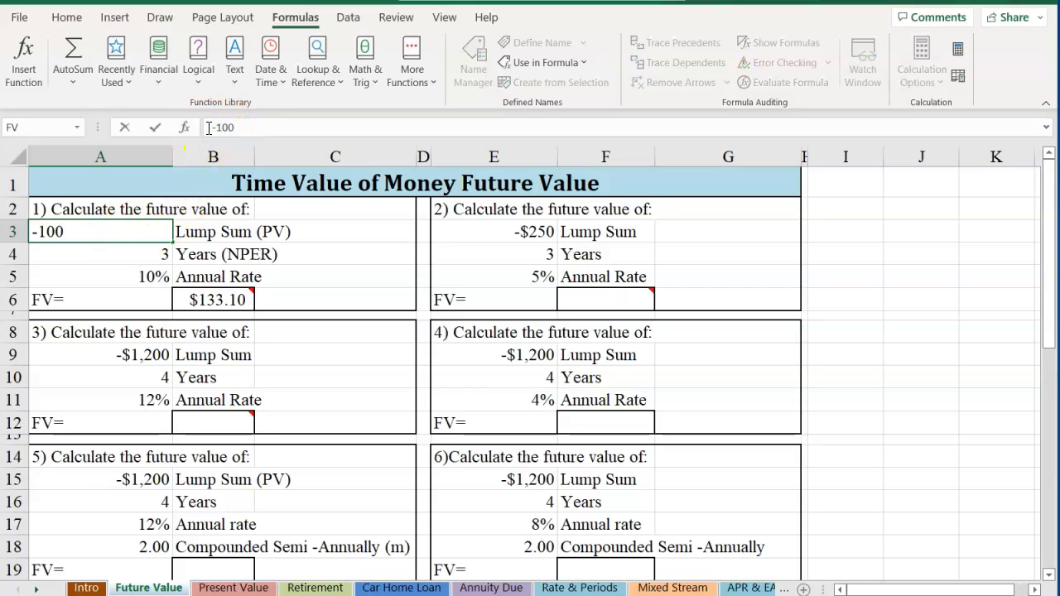
pyautogui.press('Delete')
pyautogui.press('Return')
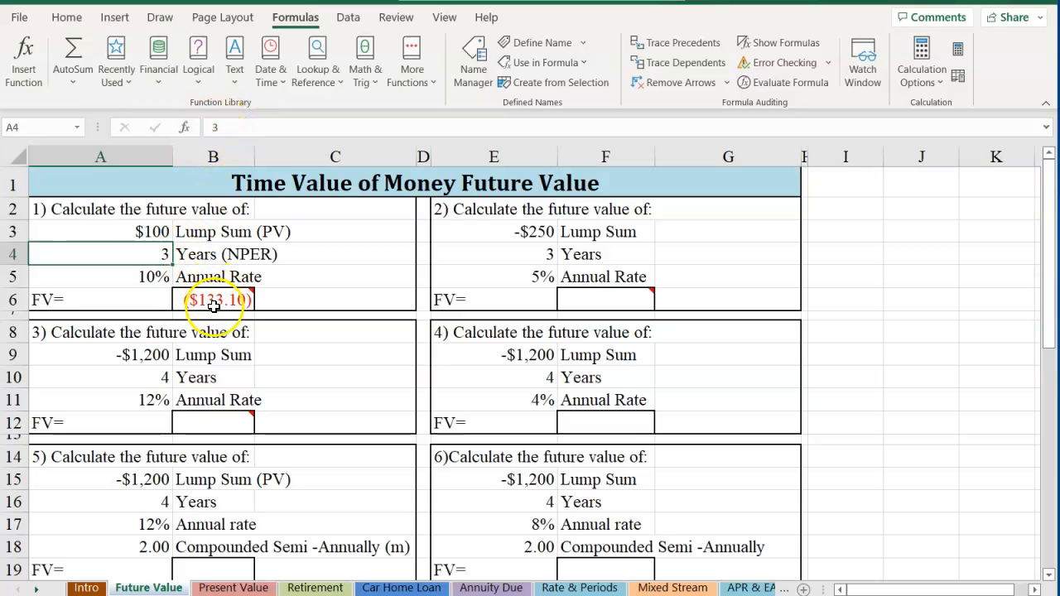
# Make the lump sum in A3 negative again, entering -100
pyautogui.click(112, 231)
pyautogui.click(213, 127)
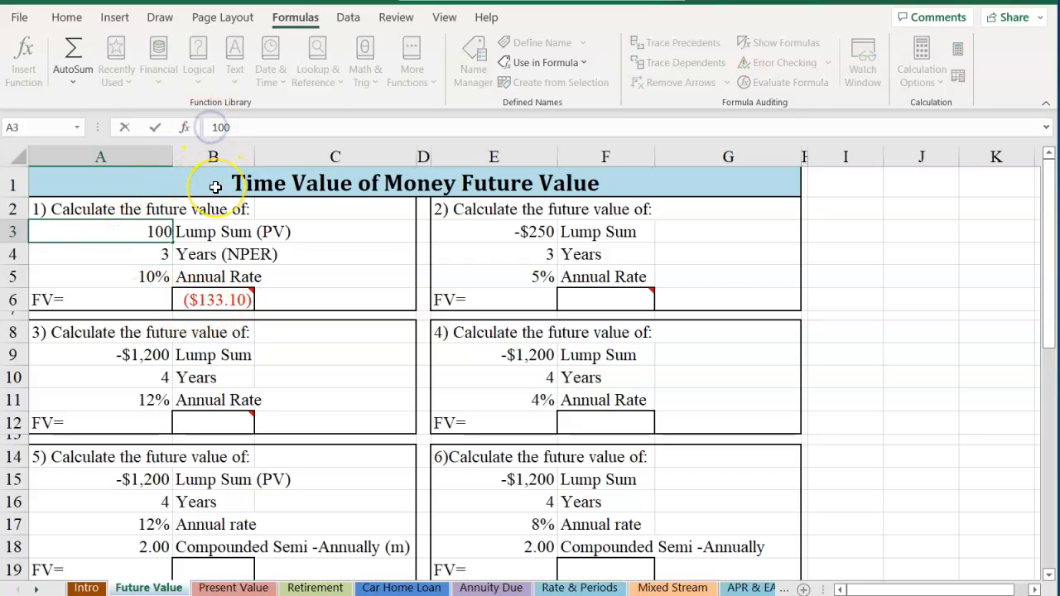
pyautogui.write('-')
pyautogui.press('Return')
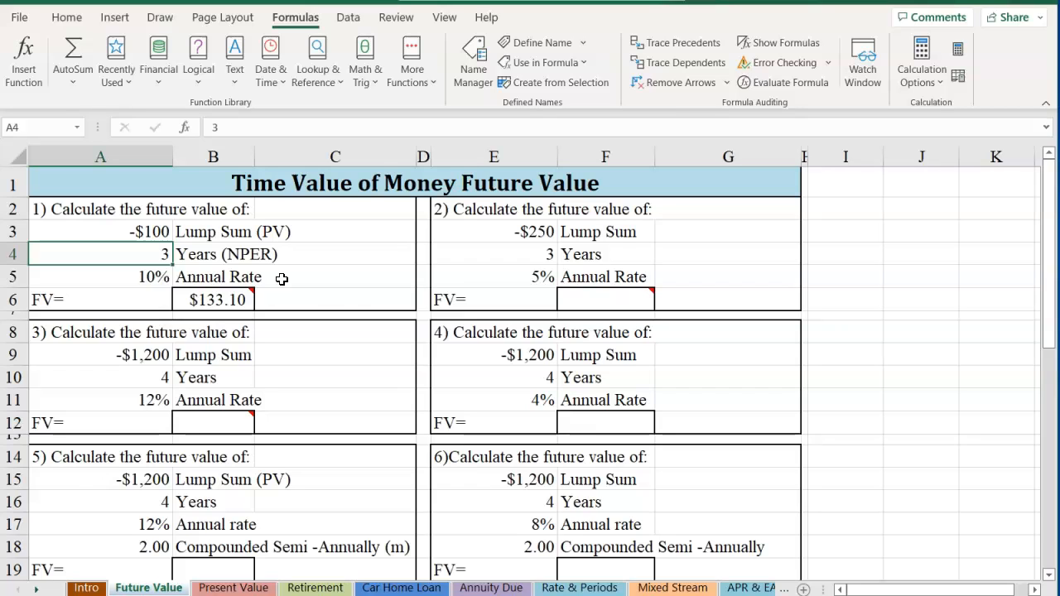
# Insert the FV function into cell F6 for problem 2, keeping the problem's data uncovered
pyautogui.click(594, 296)
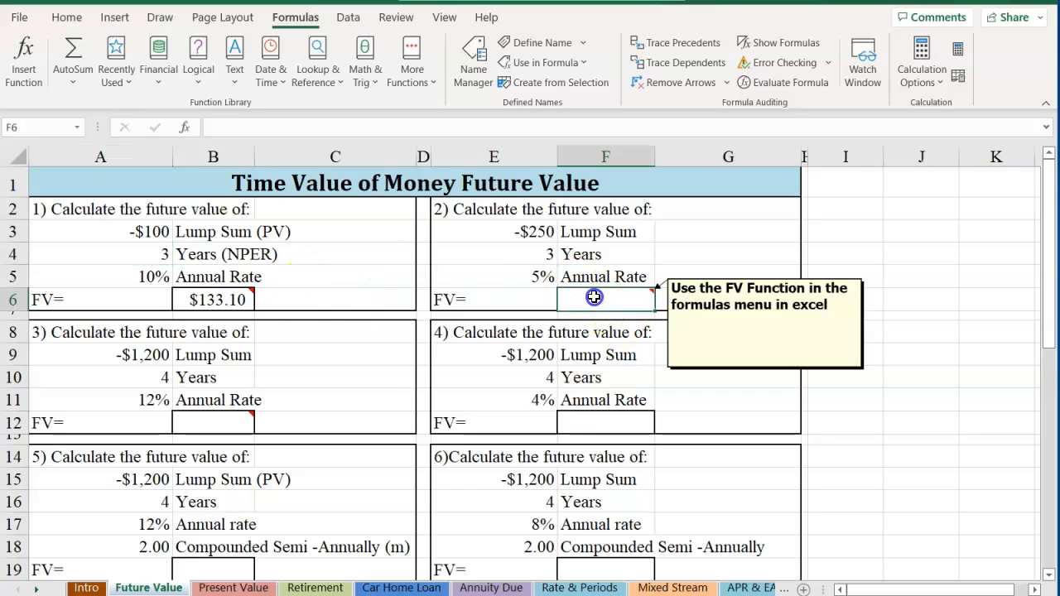
pyautogui.click(20, 50)
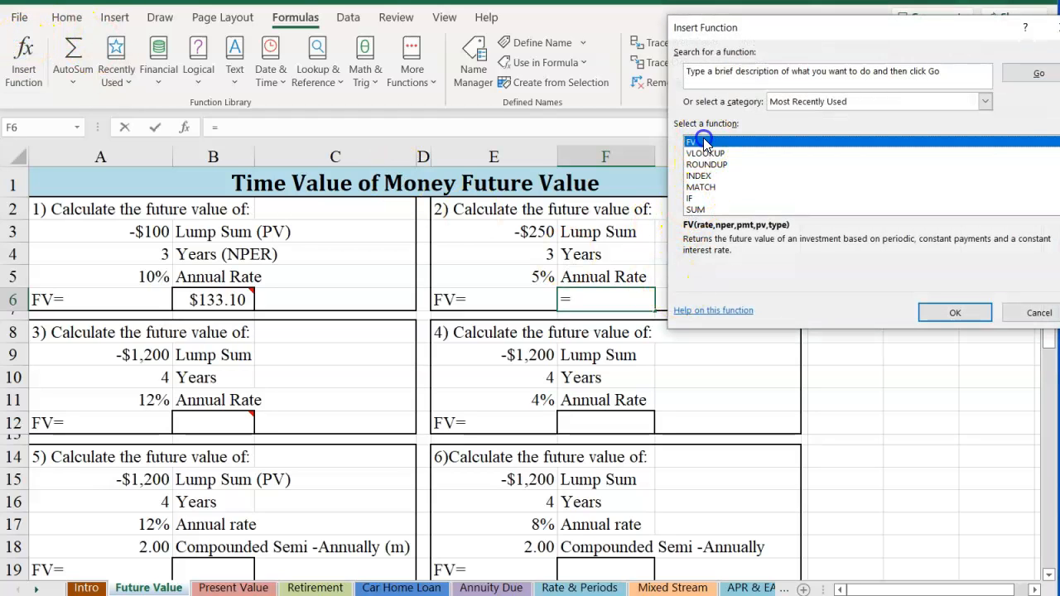
pyautogui.doubleClick(703, 137)
pyautogui.moveTo(714, 42); pyautogui.dragTo(772, 34)
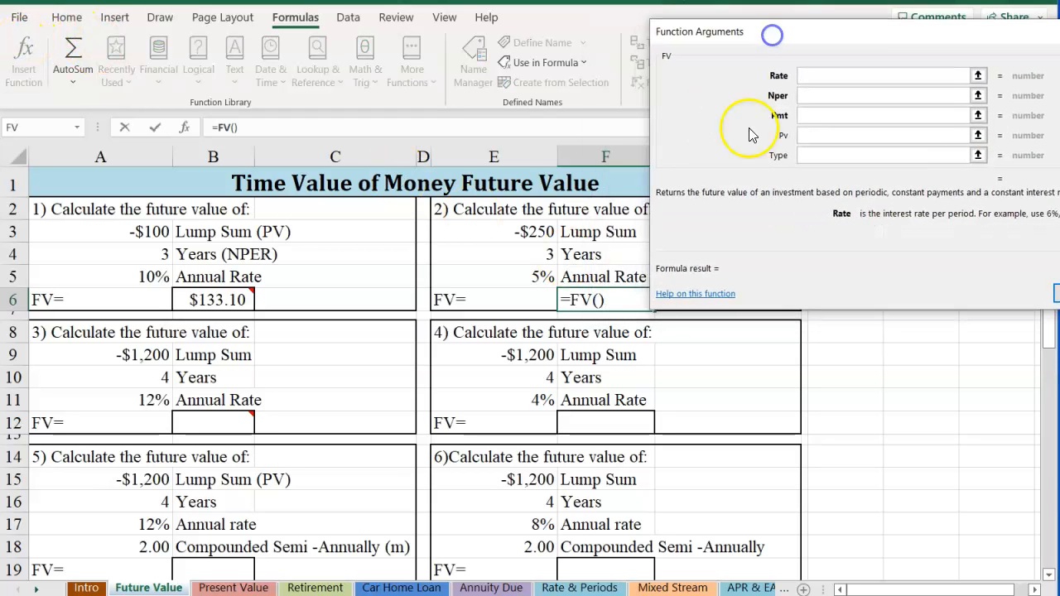
# Complete F6's FV formula with E5 as Rate, E4 as Nper and E3 as Pv, leaving Pmt and Type empty
pyautogui.click(493, 272)
pyautogui.click(814, 97)
pyautogui.click(514, 253)
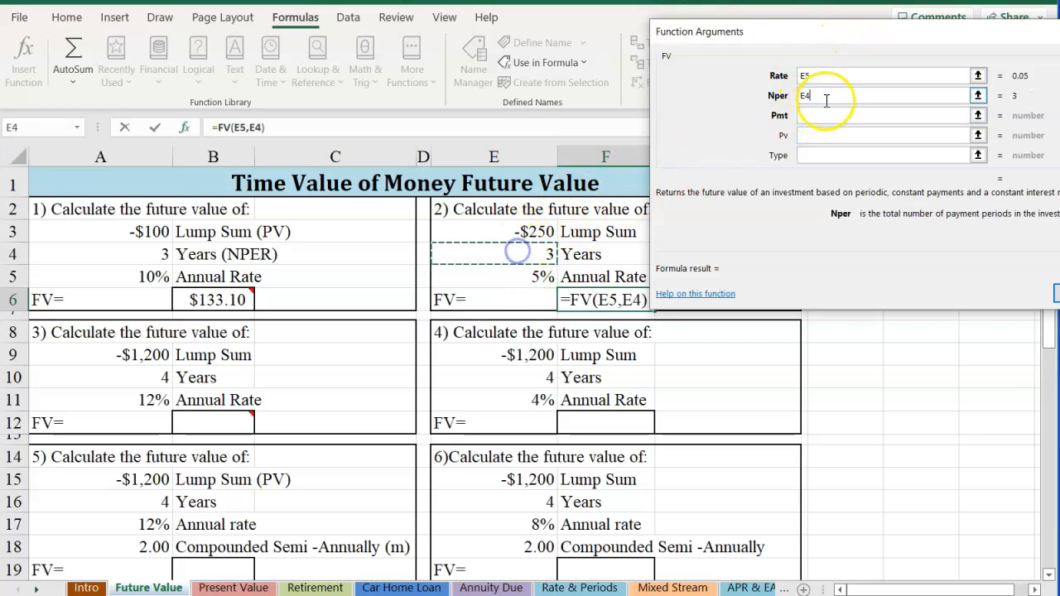
pyautogui.click(802, 137)
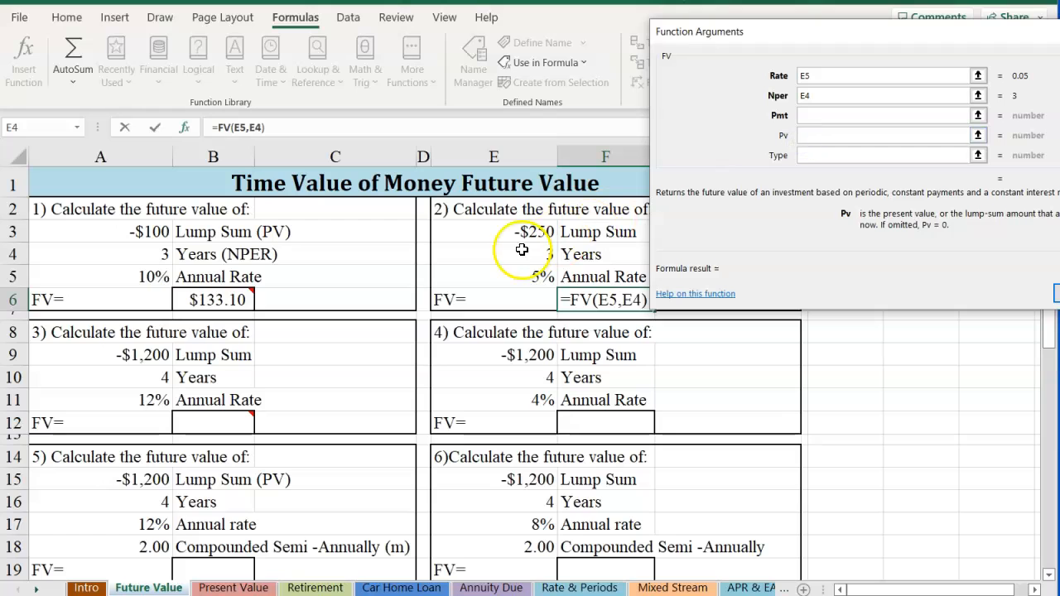
pyautogui.click(501, 233)
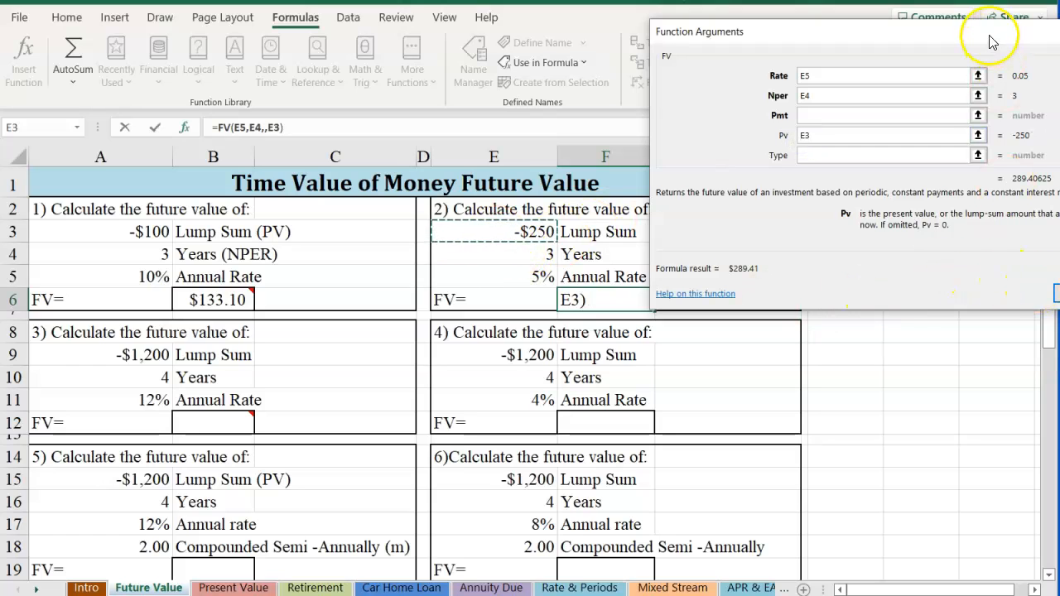
pyautogui.moveTo(989, 40); pyautogui.dragTo(860, 48)
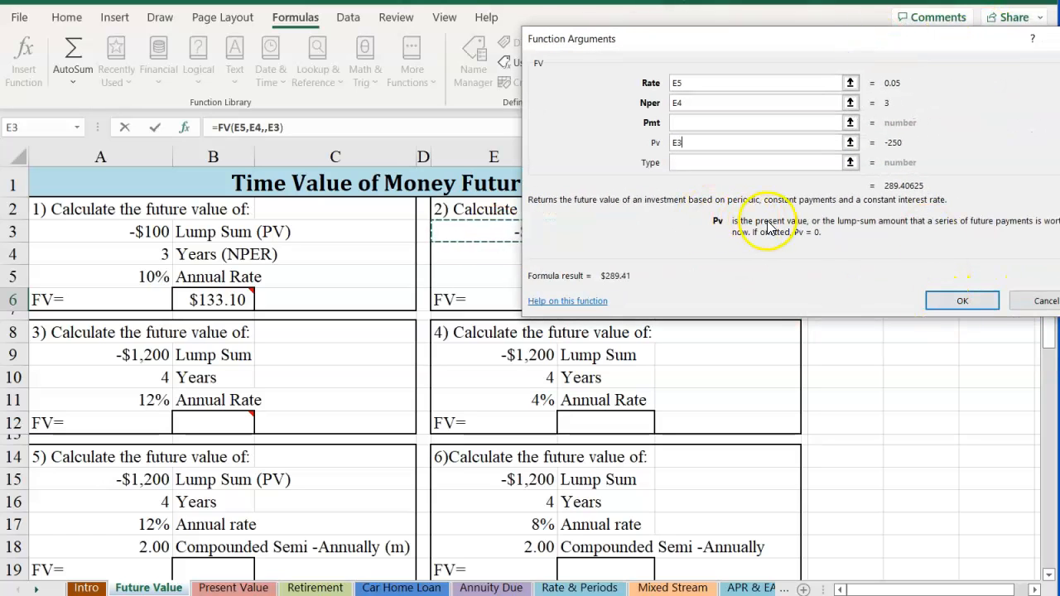
pyautogui.click(701, 124)
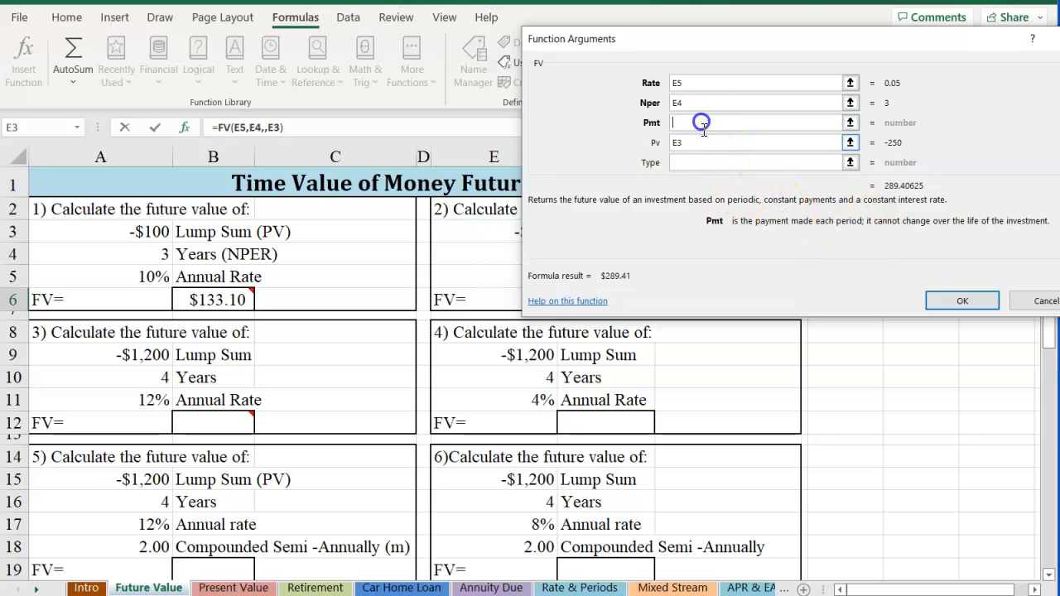
pyautogui.click(694, 162)
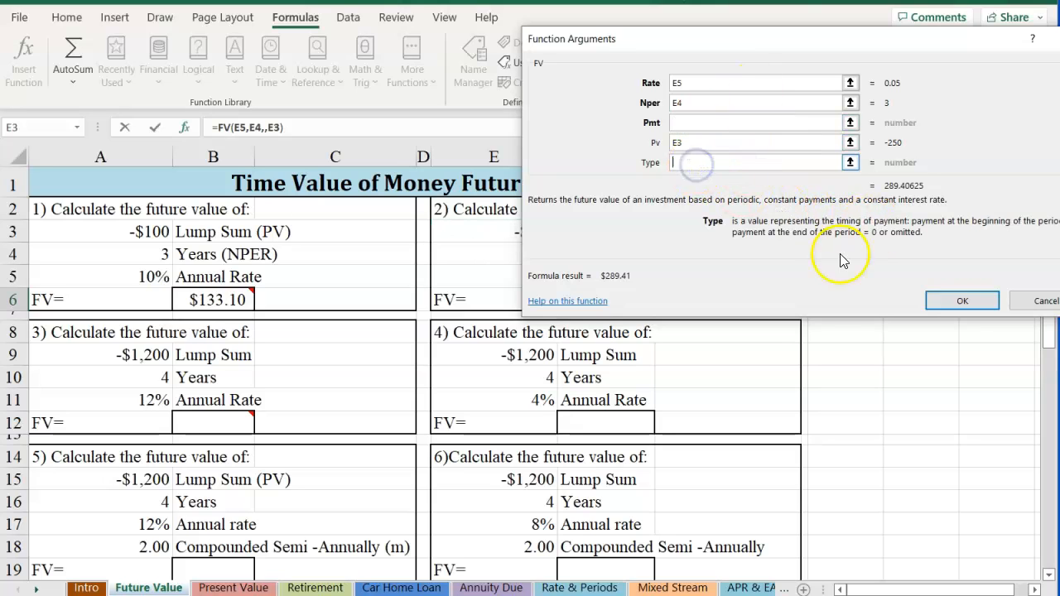
pyautogui.click(961, 301)
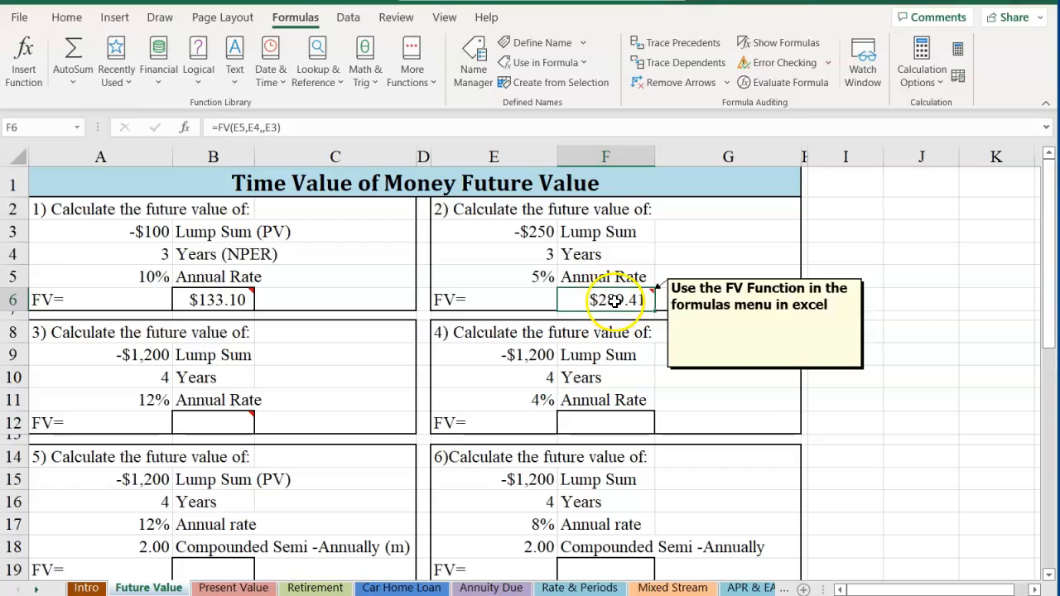
# Copy the FV formula from B6 into the answer cells B12 and F12
pyautogui.click(186, 303)
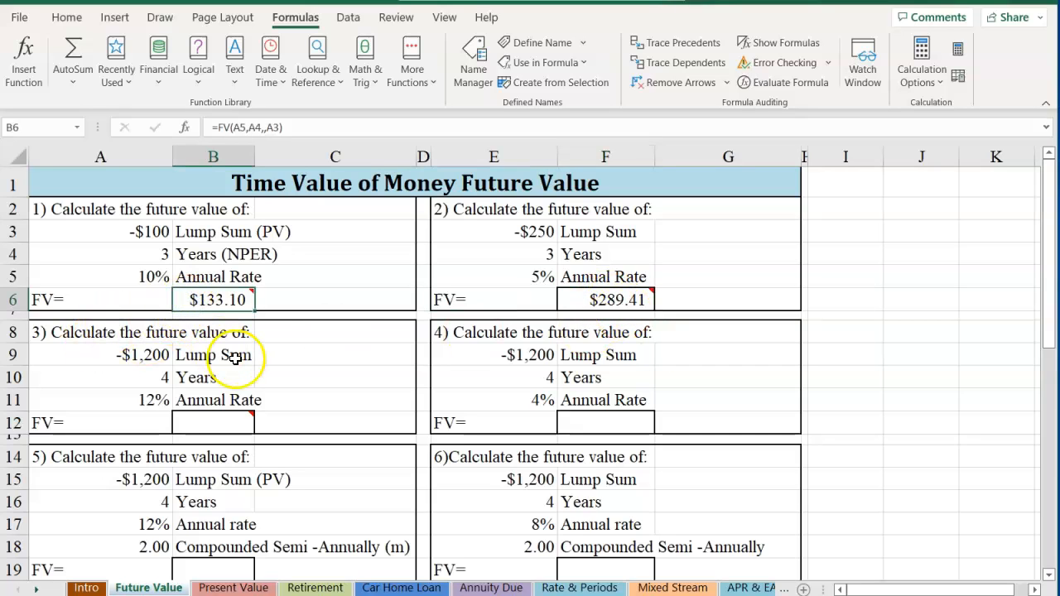
pyautogui.click(216, 424)
pyautogui.hotkey('ctrl', 'v')
pyautogui.click(577, 429)
pyautogui.hotkey('ctrl', 'v')
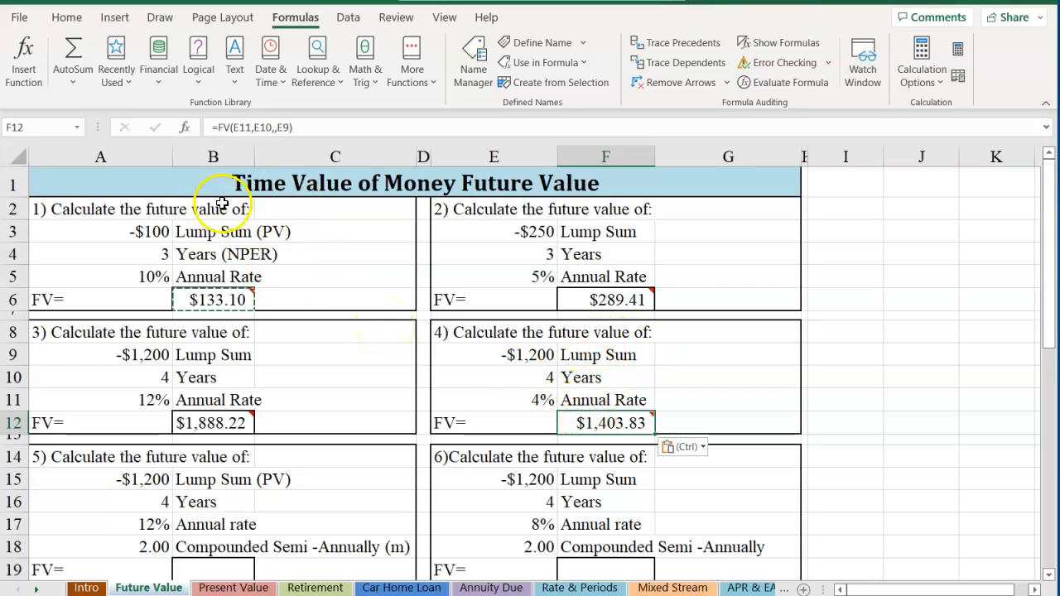
# Copy problem 2's FV formula from F6 into problem 4's answer cell F12
pyautogui.moveTo(588, 417)
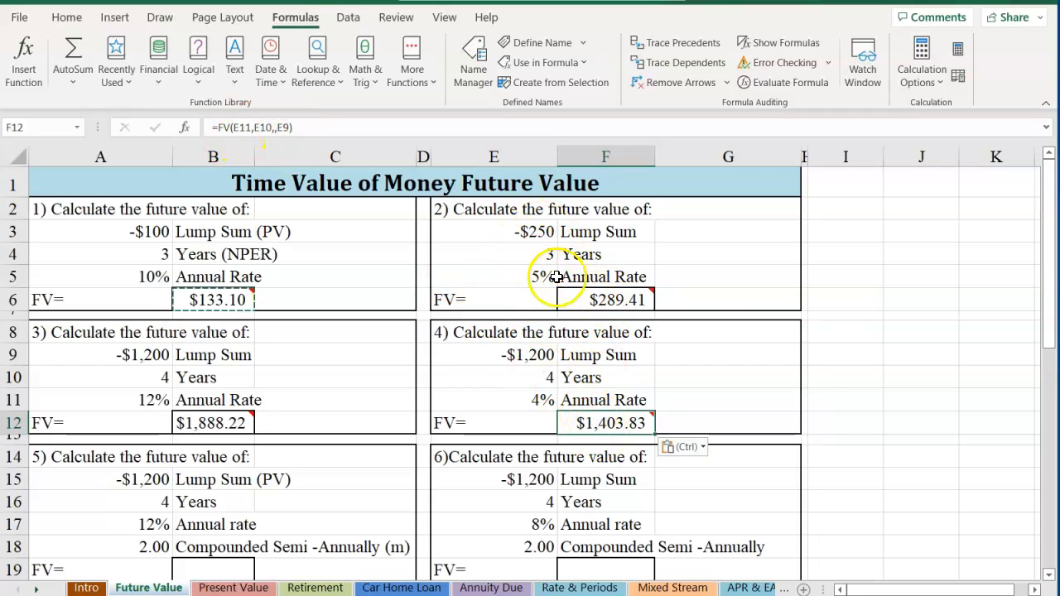
pyautogui.click(580, 299)
pyautogui.hotkey('ctrl', 'c')
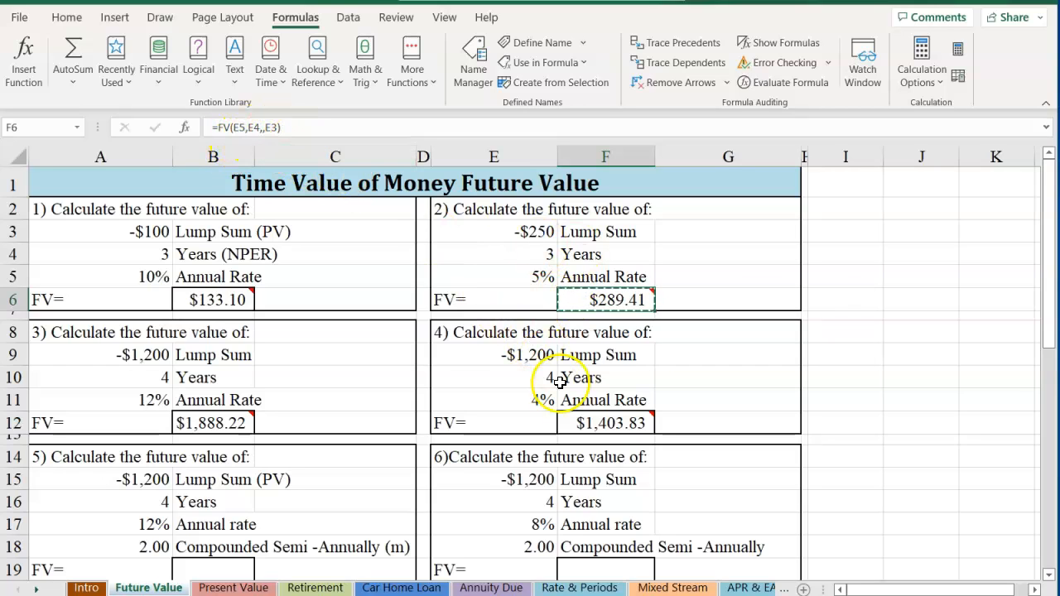
pyautogui.click(578, 418)
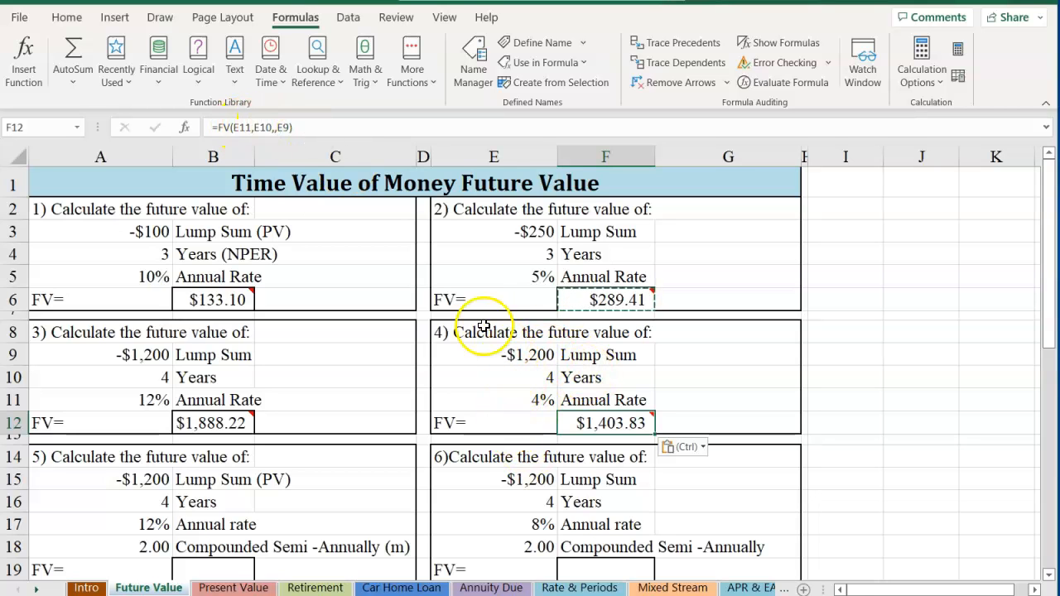
pyautogui.scroll(-3, 427, 280)
pyautogui.hotkey('ctrl', 'v')
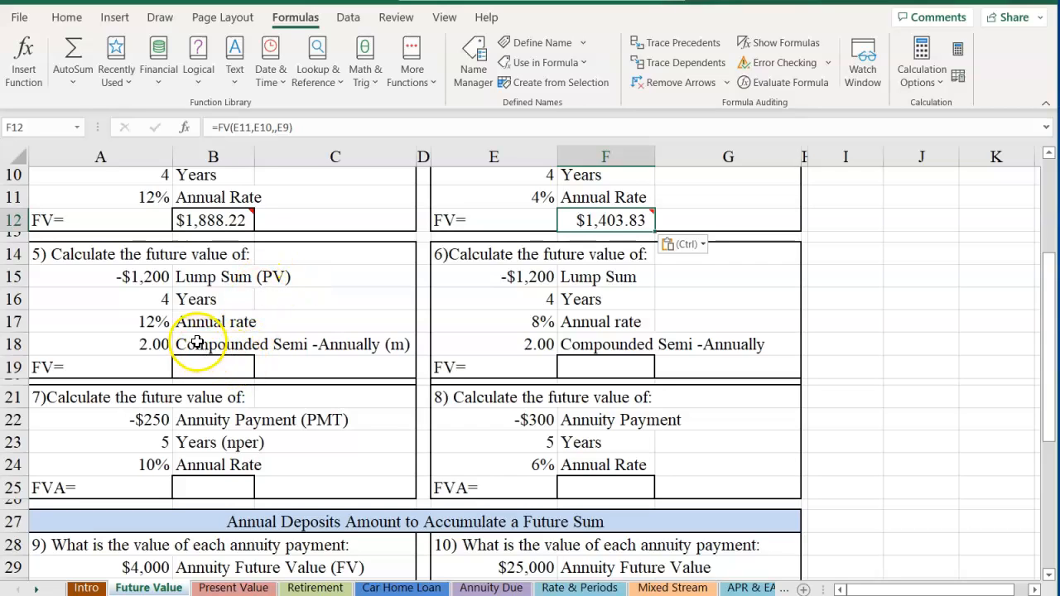
pyautogui.click(205, 366)
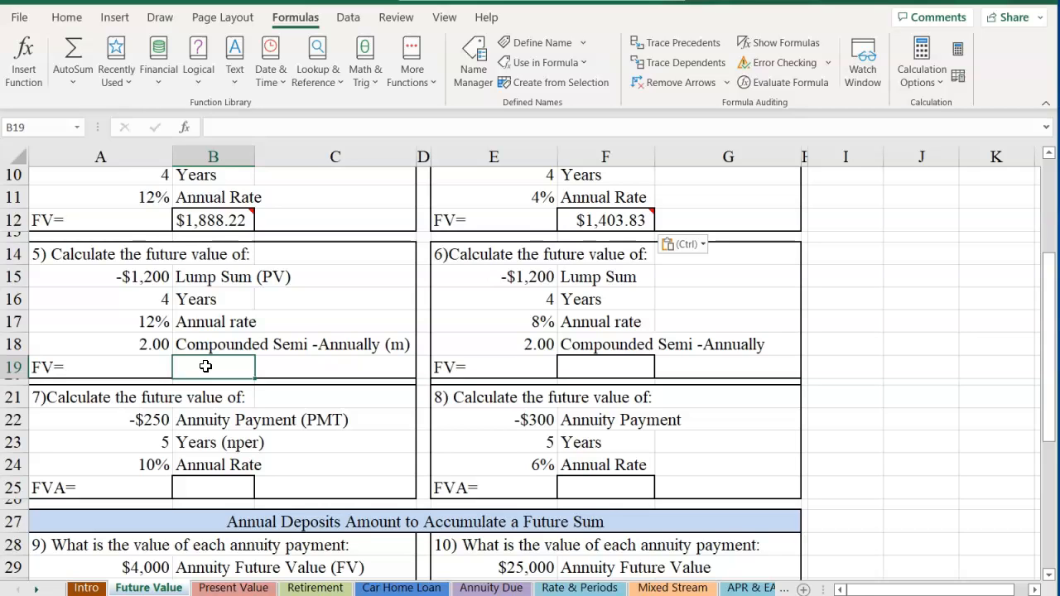
pyautogui.scroll(2, 202, 323)
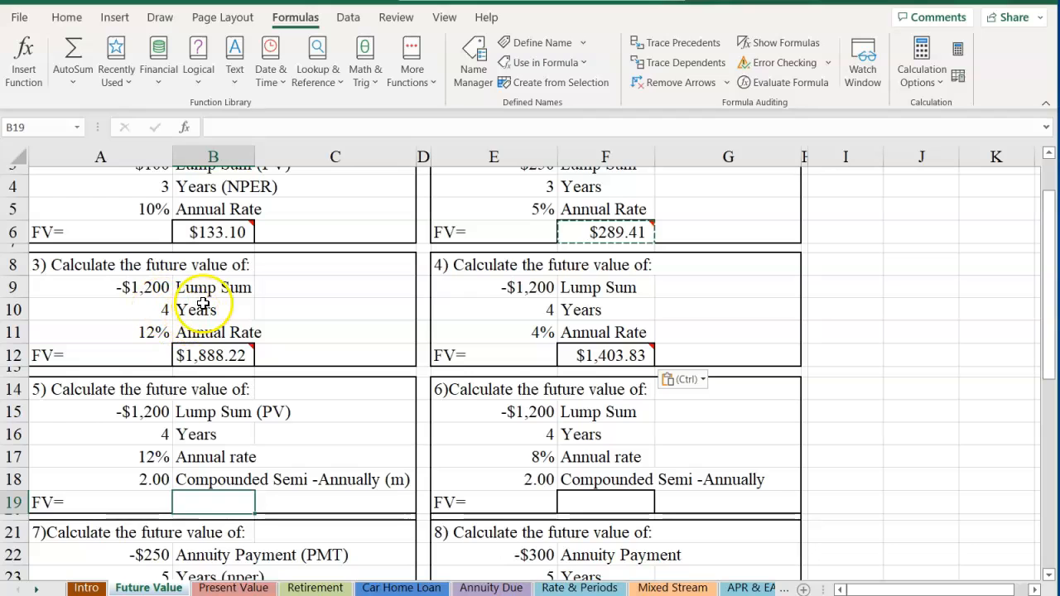
pyautogui.click(139, 306)
pyautogui.click(133, 332)
pyautogui.scroll(-2, 145, 323)
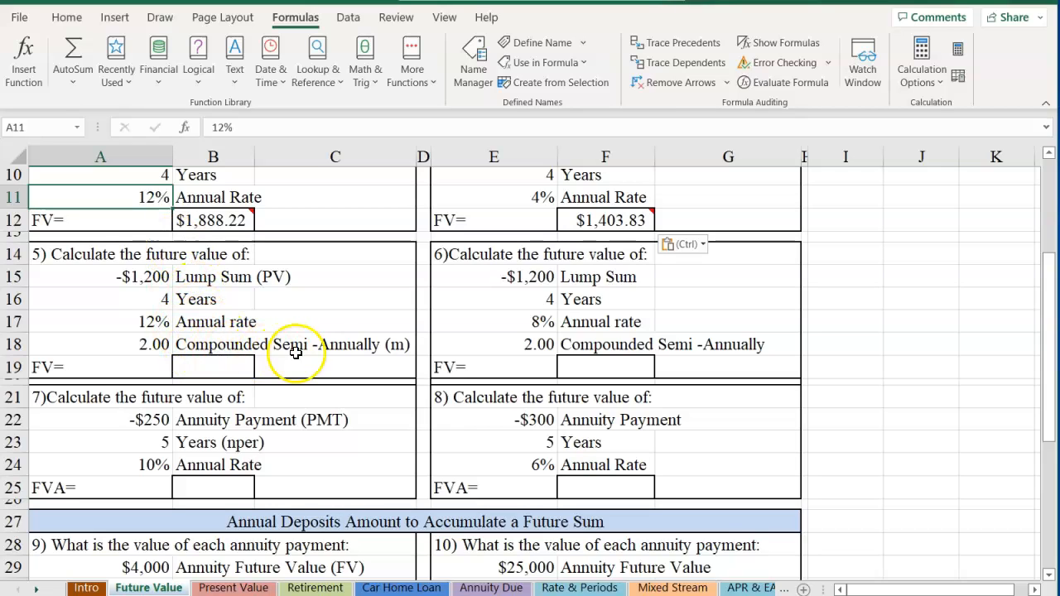
# Insert the FV function into cell B19 for the semi-annually compounded lump sum in problem 5
pyautogui.click(217, 366)
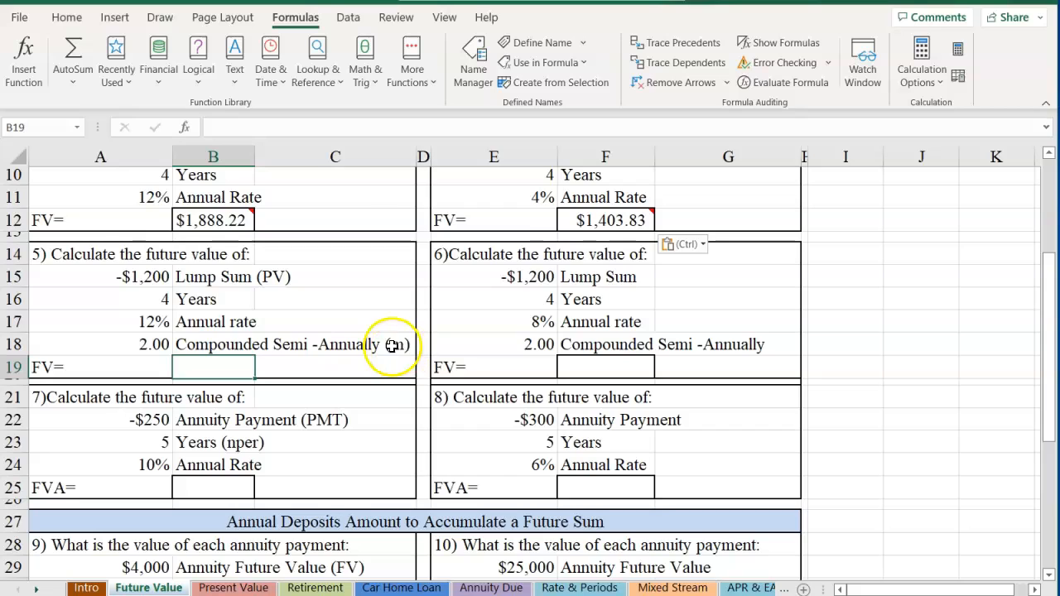
pyautogui.click(136, 342)
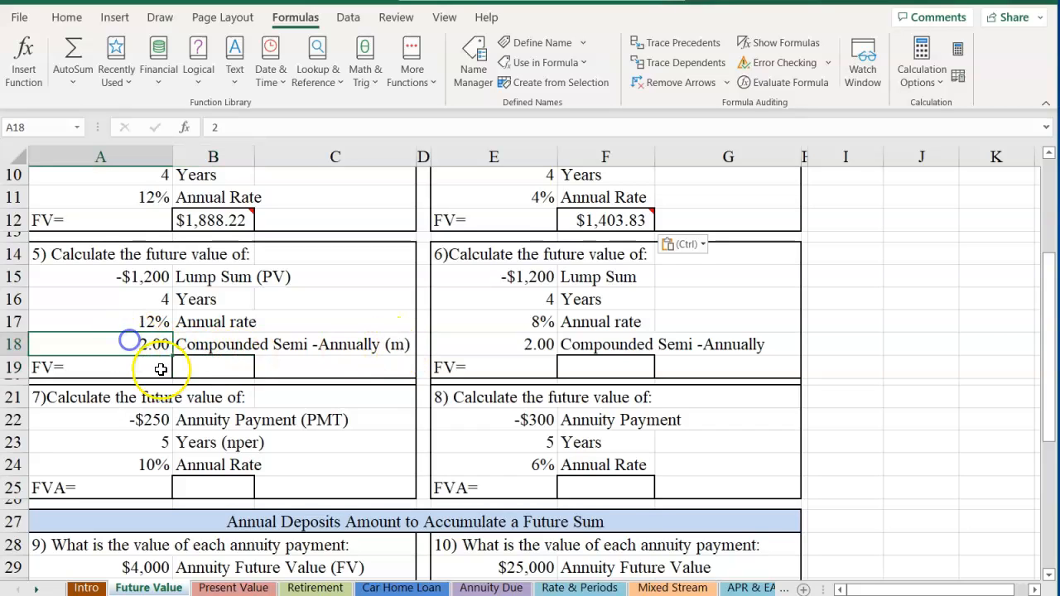
pyautogui.click(202, 367)
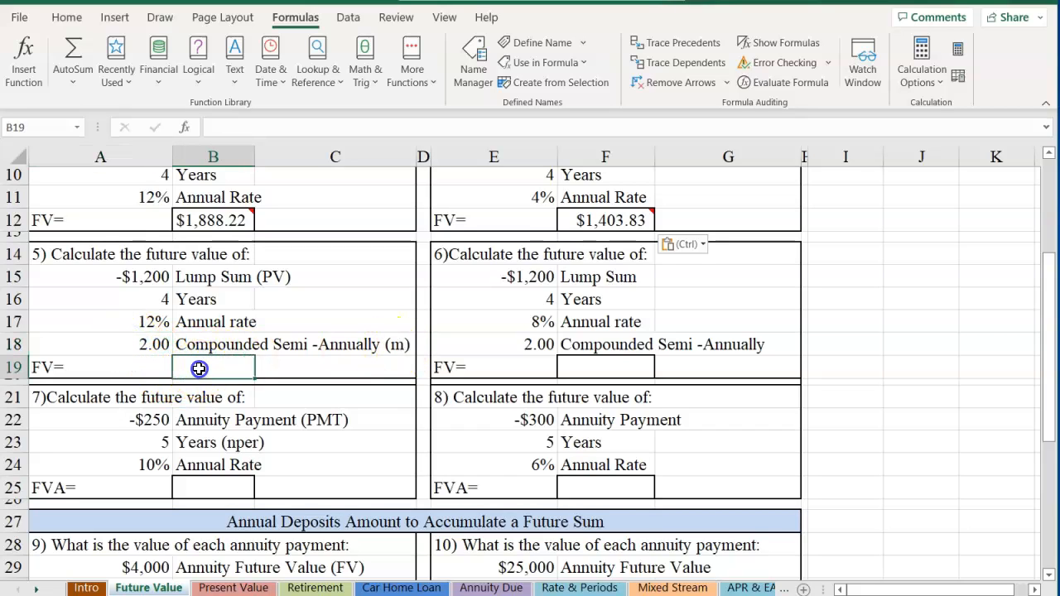
pyautogui.click(21, 53)
pyautogui.click(636, 142)
pyautogui.doubleClick(636, 142)
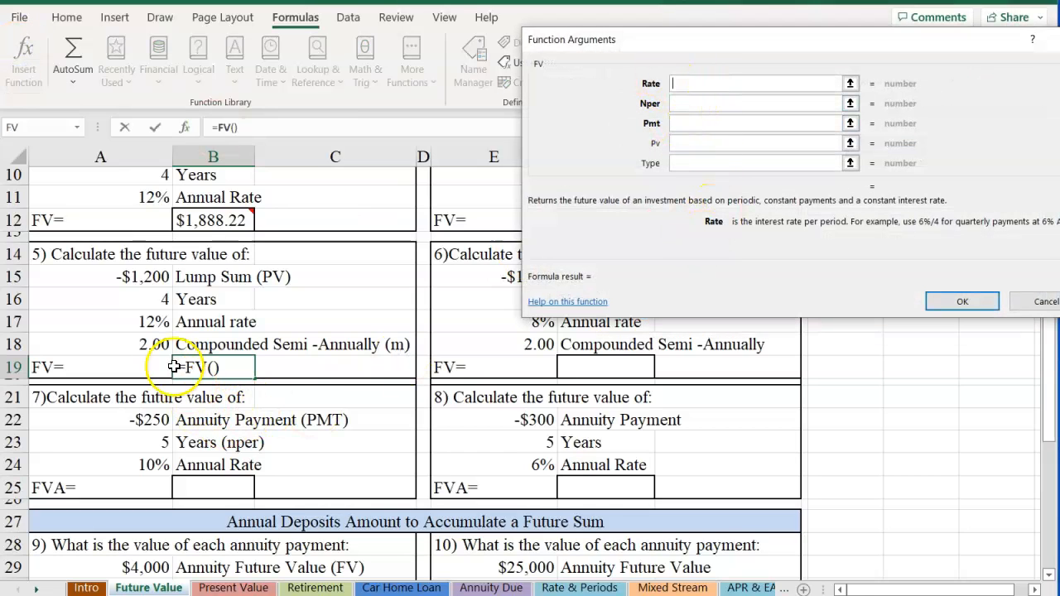
# Set B19's FV arguments for semi-annual compounding, with Rate as A17/A18 and Nper as A16*A18
pyautogui.click(145, 321)
pyautogui.write('/')
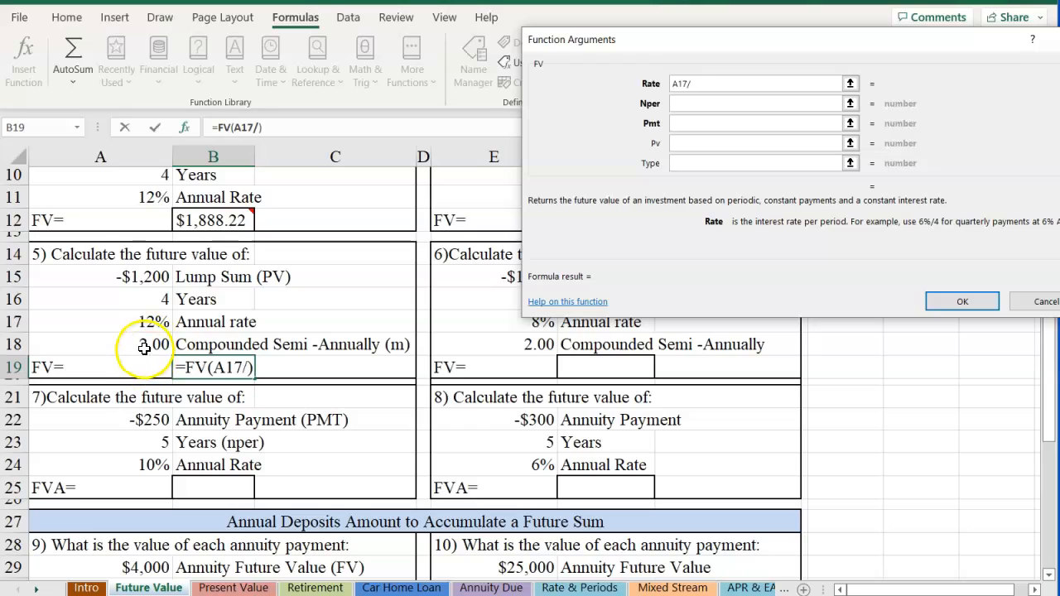
pyautogui.click(142, 342)
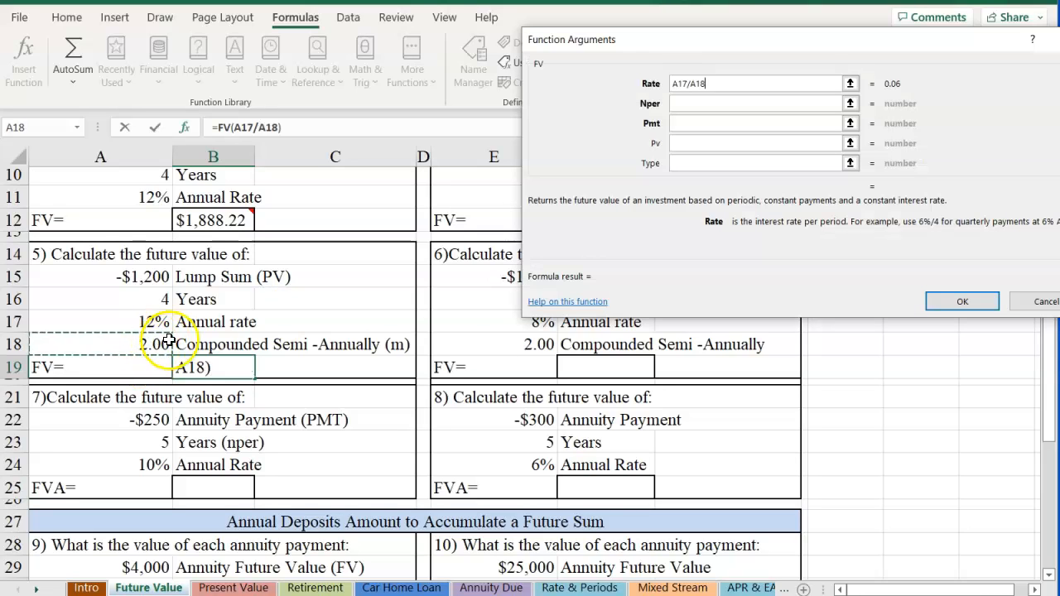
pyautogui.click(686, 102)
pyautogui.click(138, 307)
pyautogui.write('*')
pyautogui.click(126, 342)
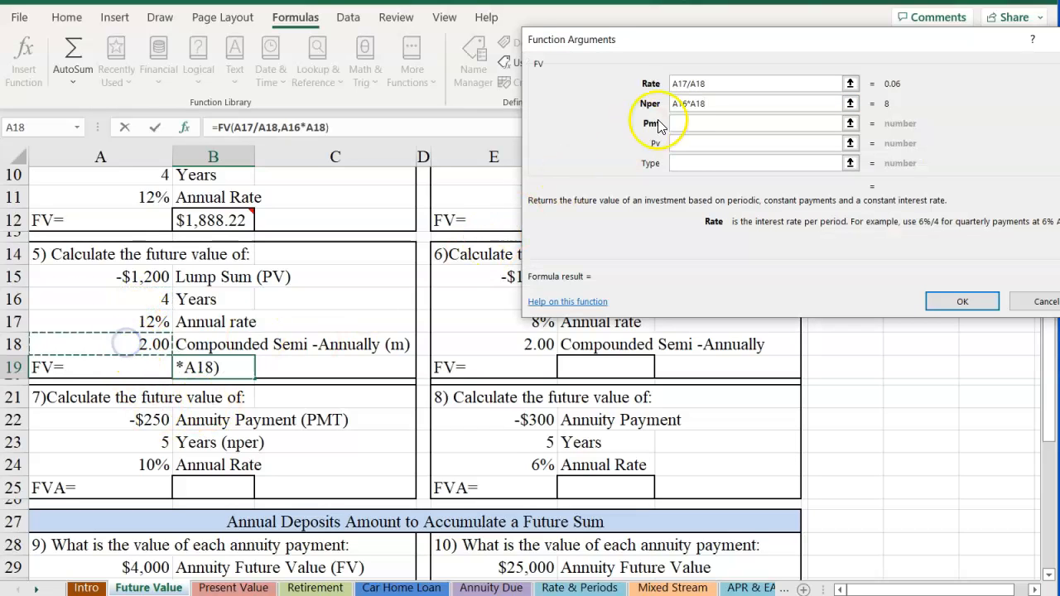
# Use A15 as Pv in B19's FV formula and enter it, leaving Pmt and Type empty
pyautogui.click(680, 143)
pyautogui.click(111, 277)
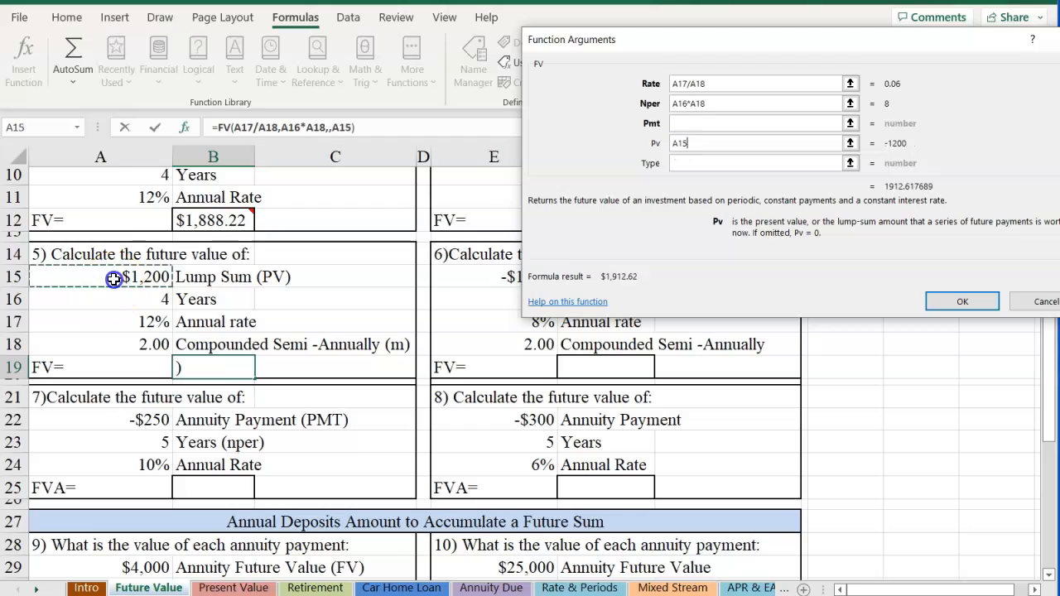
pyautogui.click(946, 303)
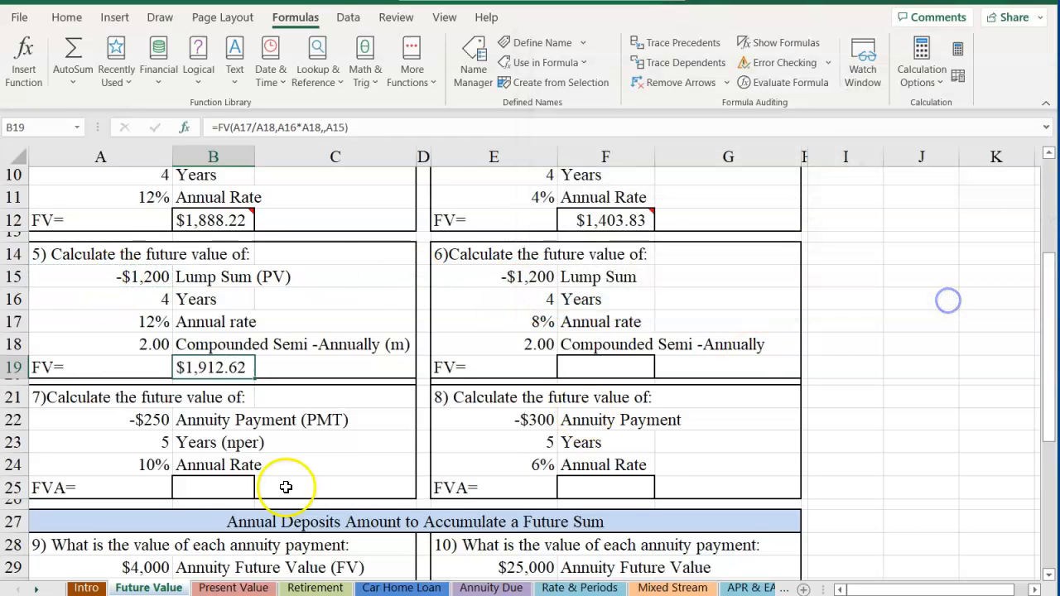
# Insert the FV function into cell F19 for problem 6, moving the arguments window clear of the problem's data
pyautogui.click(593, 364)
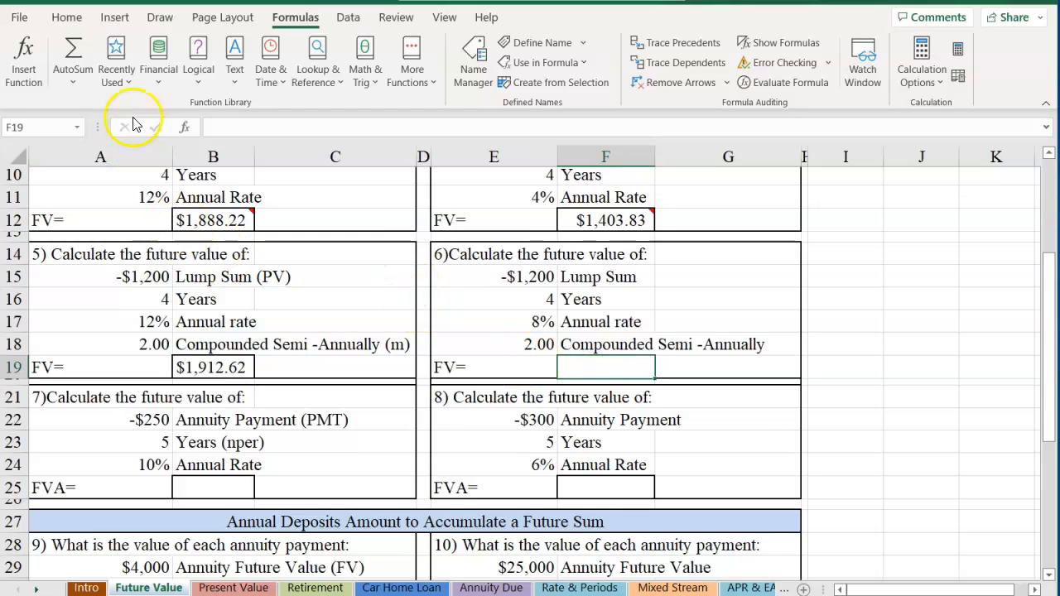
pyautogui.click(23, 58)
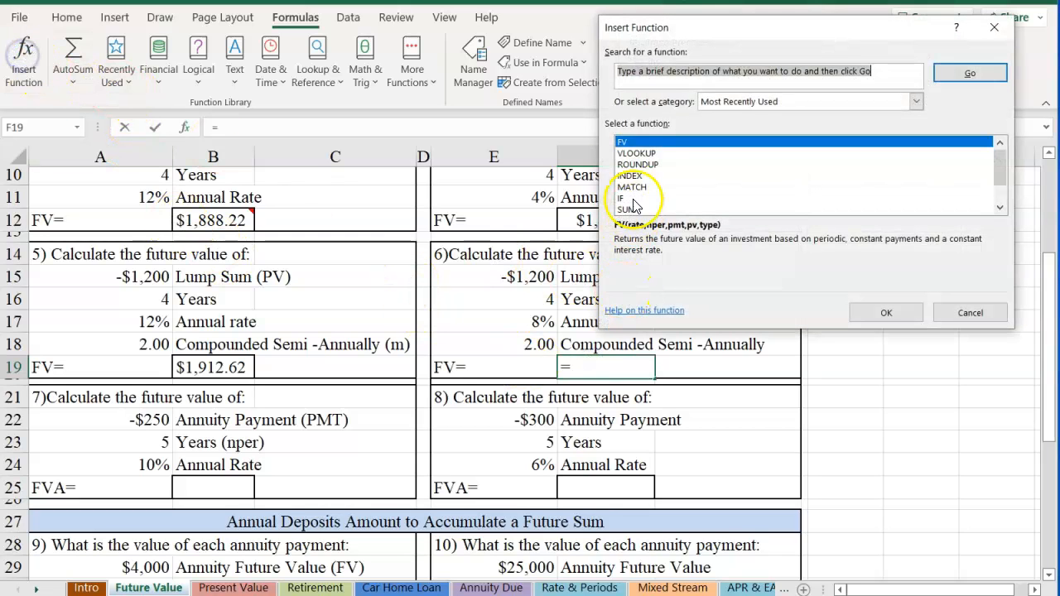
pyautogui.doubleClick(646, 142)
pyautogui.moveTo(639, 47); pyautogui.dragTo(762, 45)
# Set F19's FV arguments for semi-annual compounding, with Rate as E17/E18 and Nper as E16*E18
pyautogui.click(535, 320)
pyautogui.write('/')
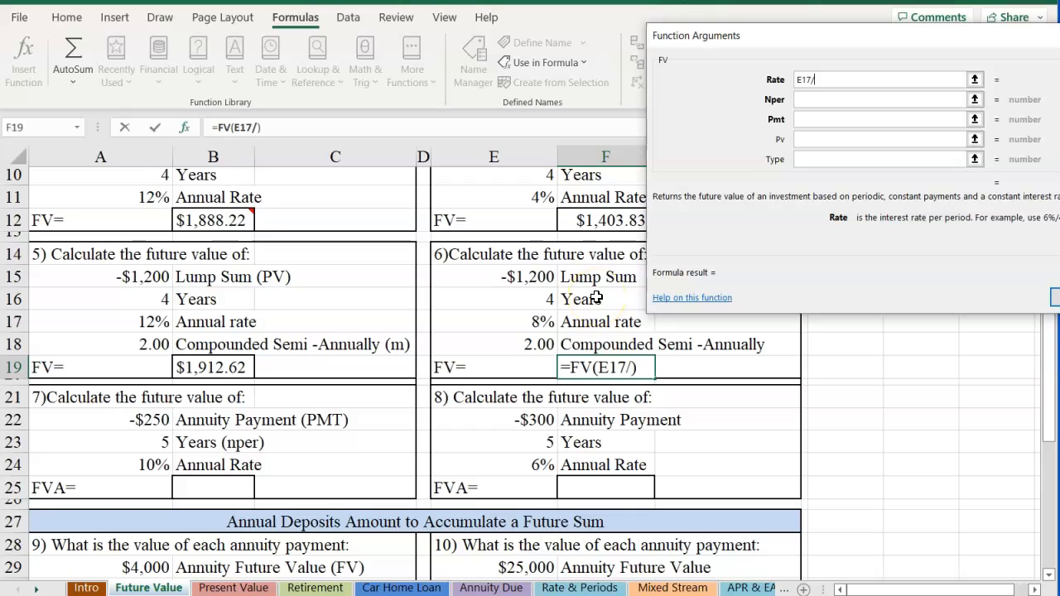
pyautogui.click(530, 344)
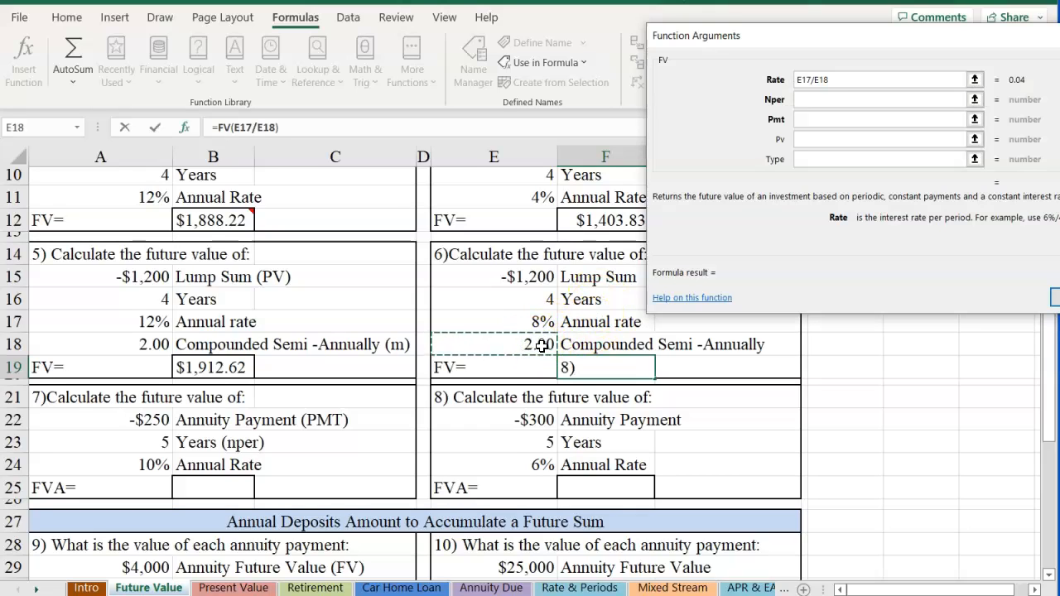
pyautogui.click(814, 99)
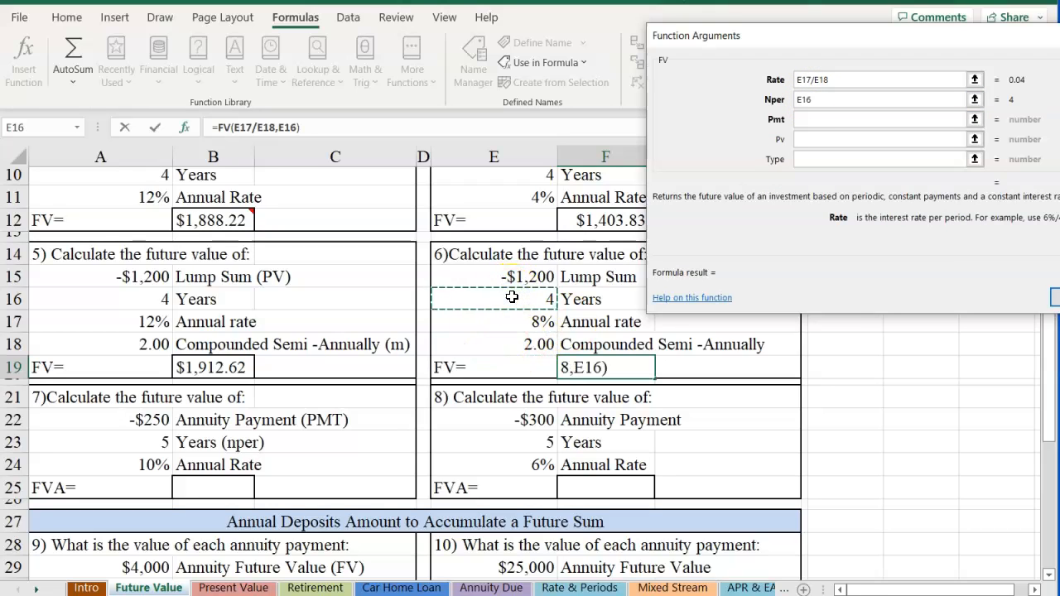
pyautogui.write('*')
pyautogui.click(522, 344)
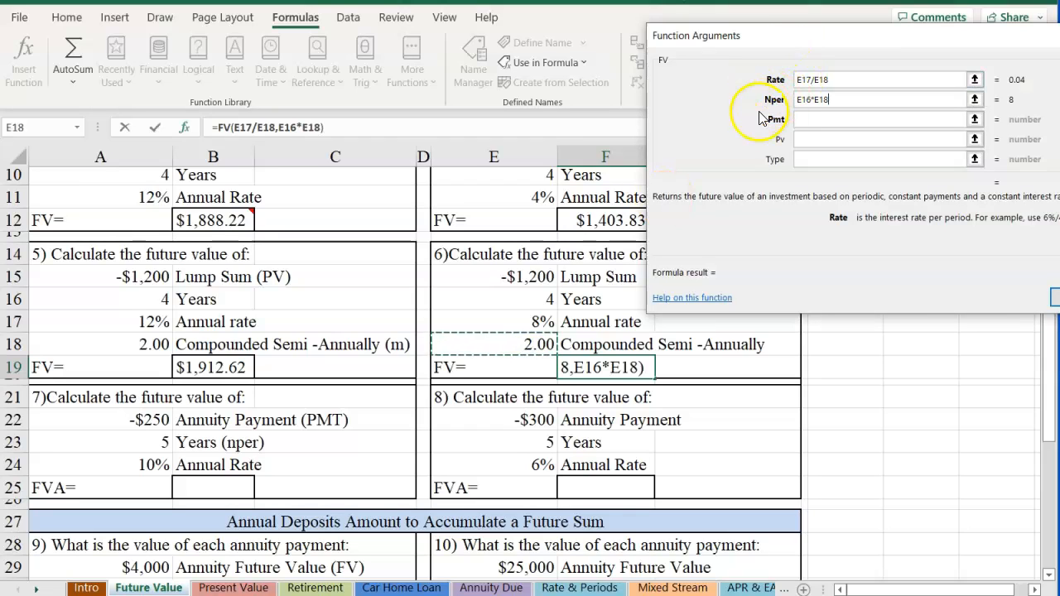
# Use E15 as Pv in F19's FV formula and enter it, leaving Pmt and Type empty
pyautogui.moveTo(847, 37); pyautogui.dragTo(784, 39)
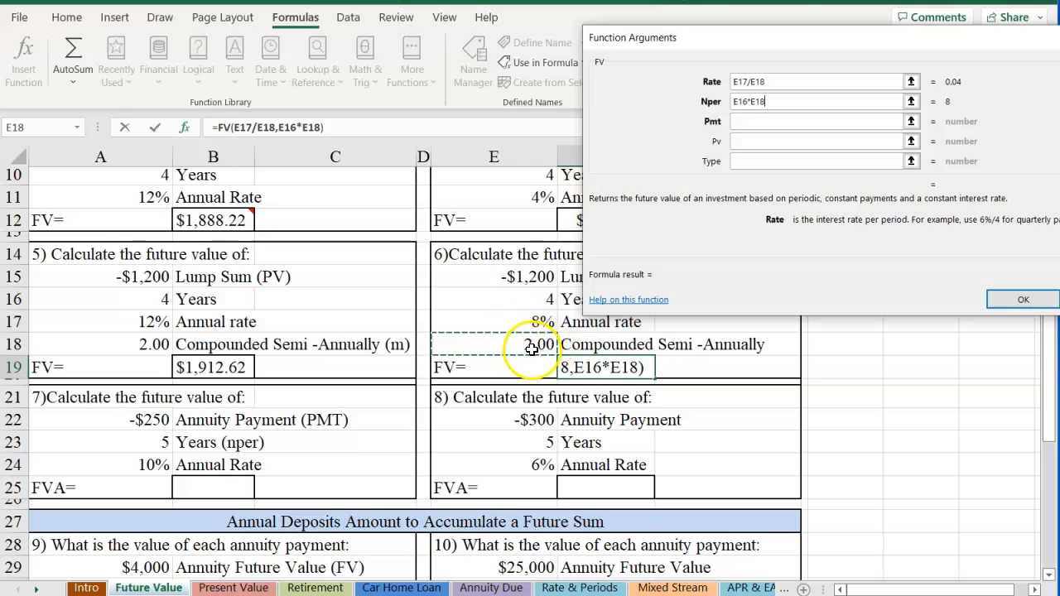
pyautogui.click(754, 143)
pyautogui.click(523, 277)
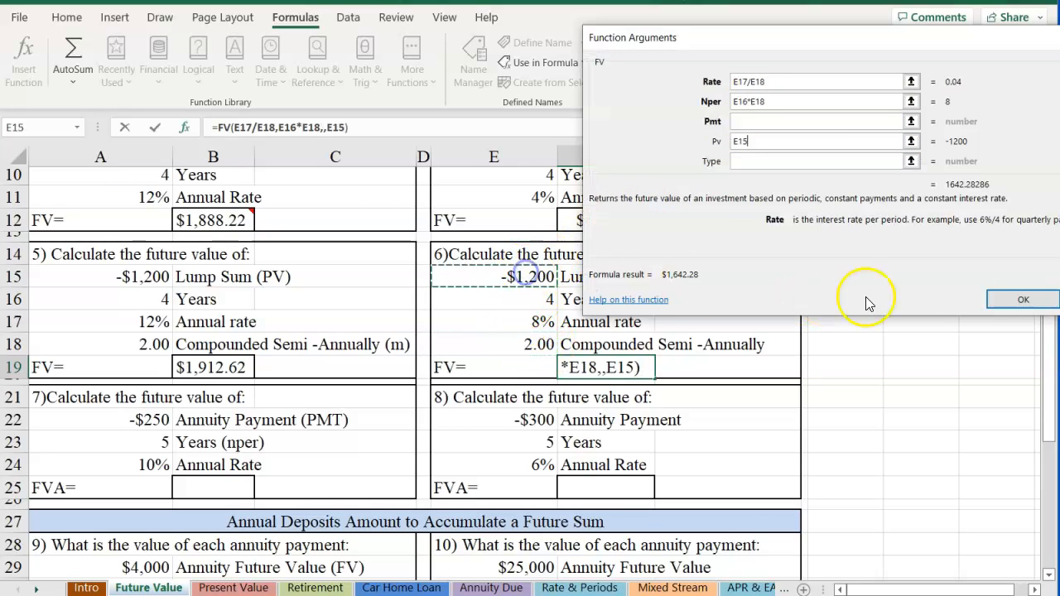
pyautogui.click(998, 301)
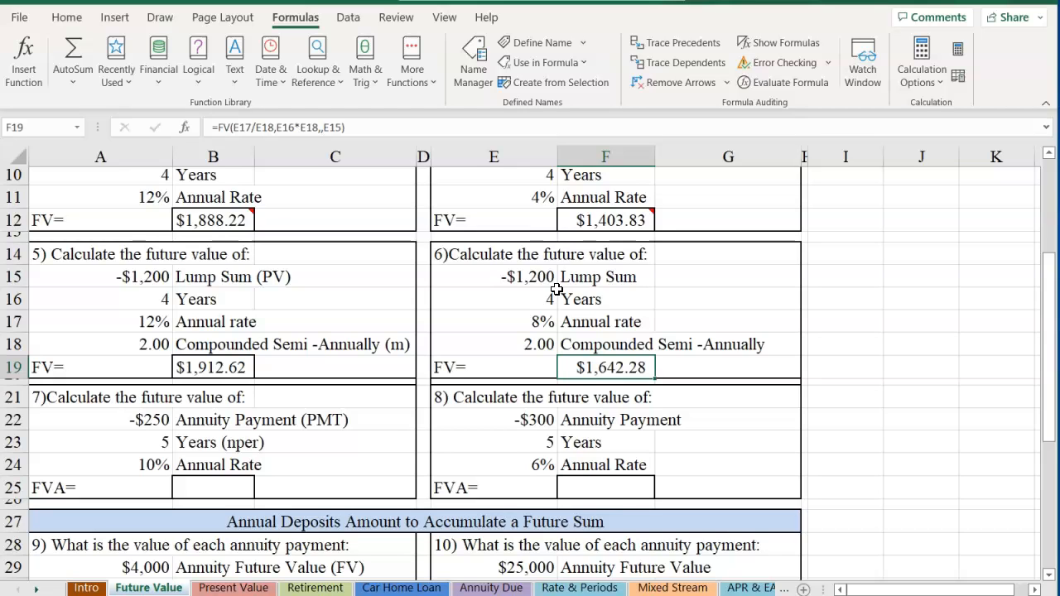
# Insert the FV function into cell B25 for the annuity payment in problem 7
pyautogui.scroll(-2, 522, 258)
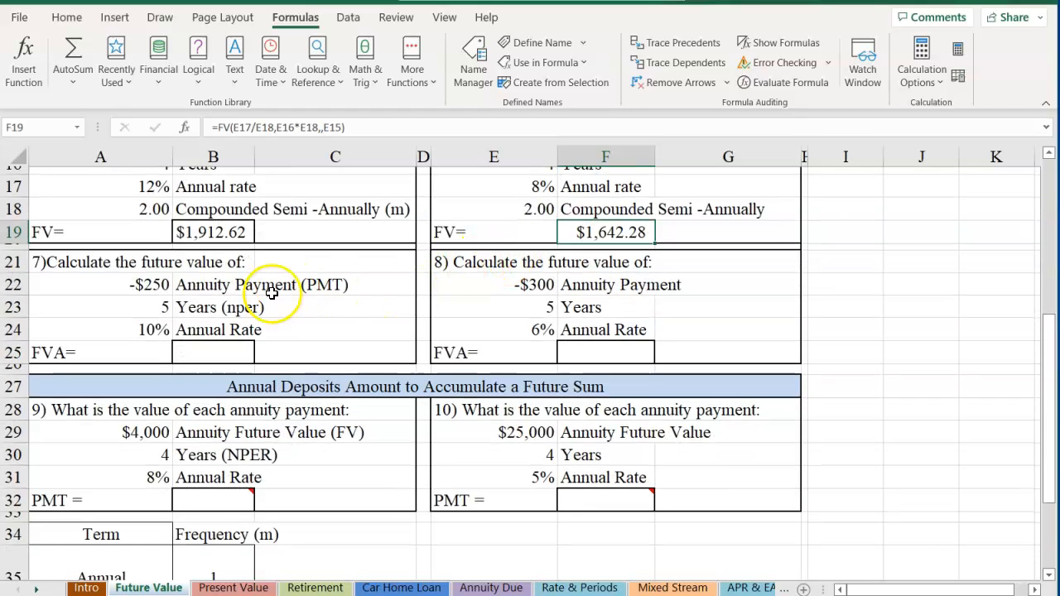
pyautogui.click(202, 356)
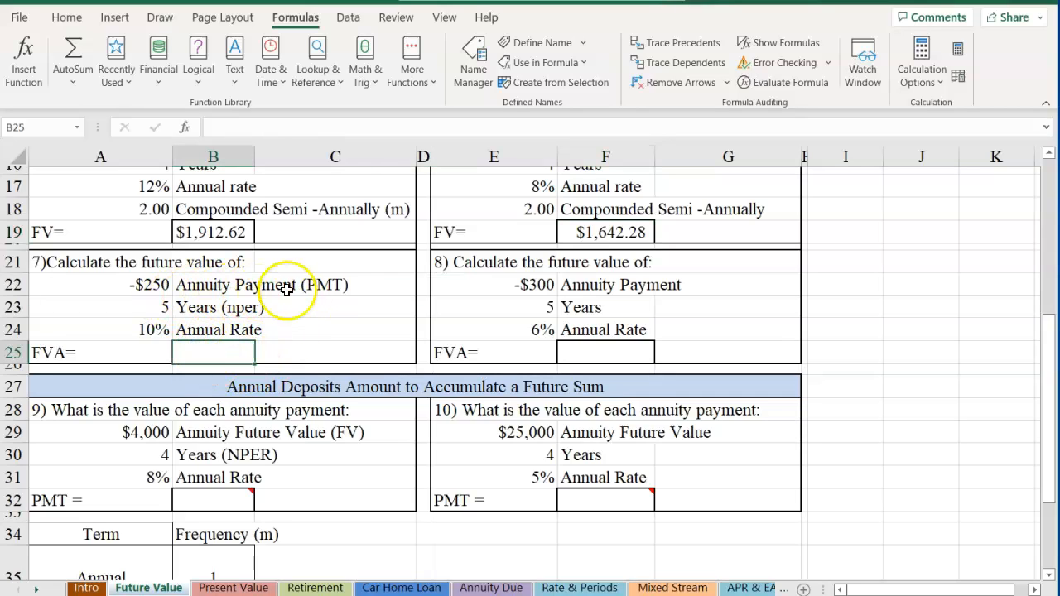
pyautogui.click(111, 284)
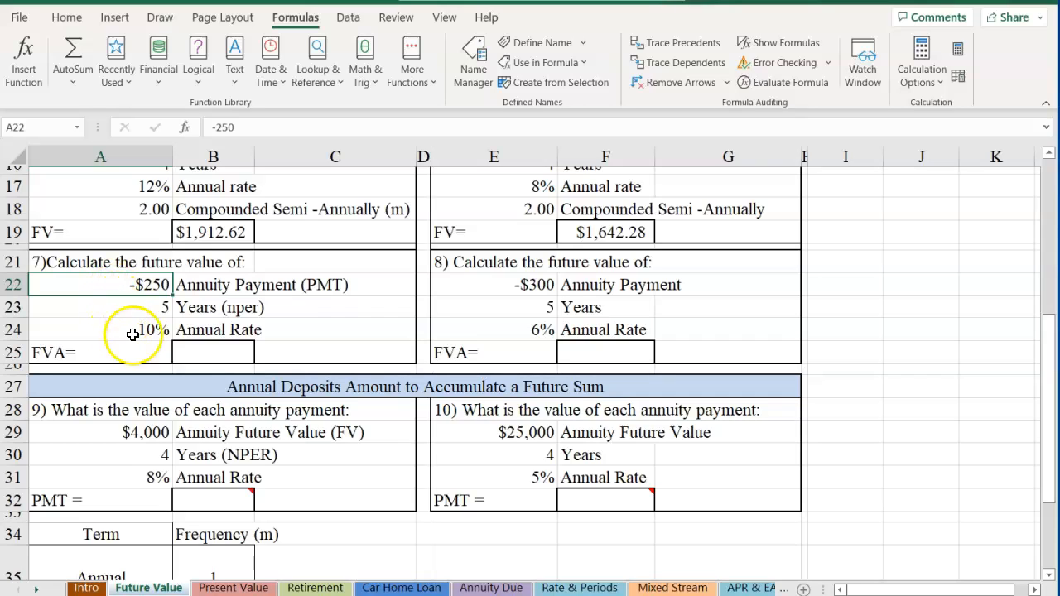
pyautogui.click(187, 357)
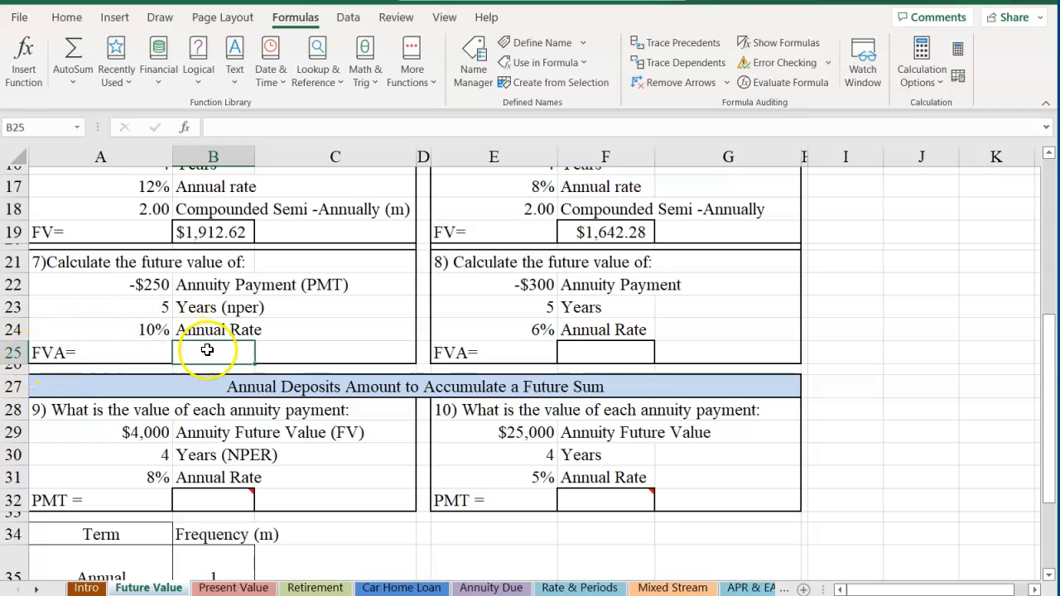
pyautogui.click(29, 73)
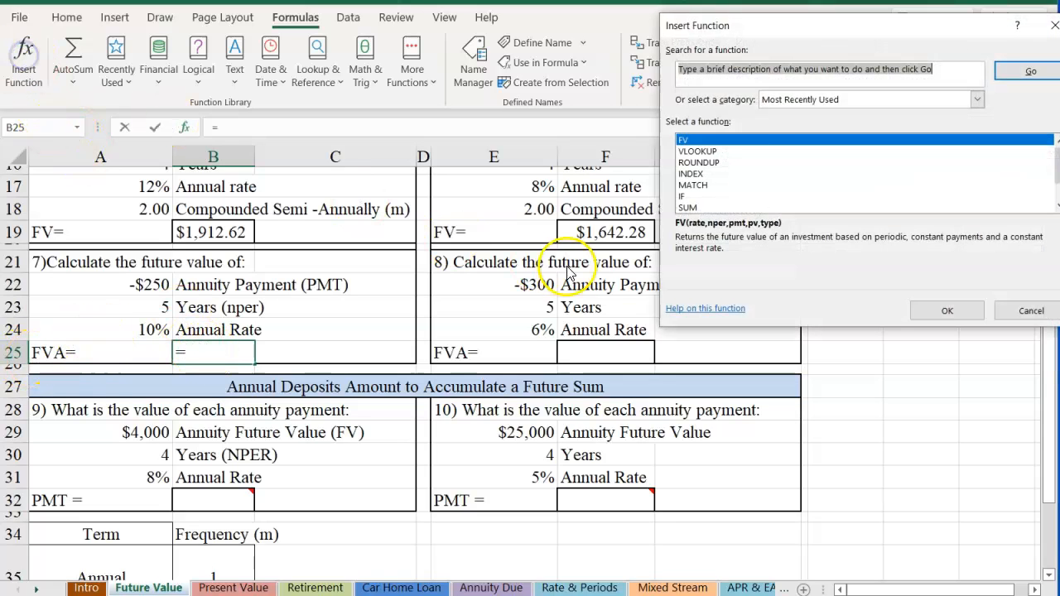
pyautogui.doubleClick(717, 145)
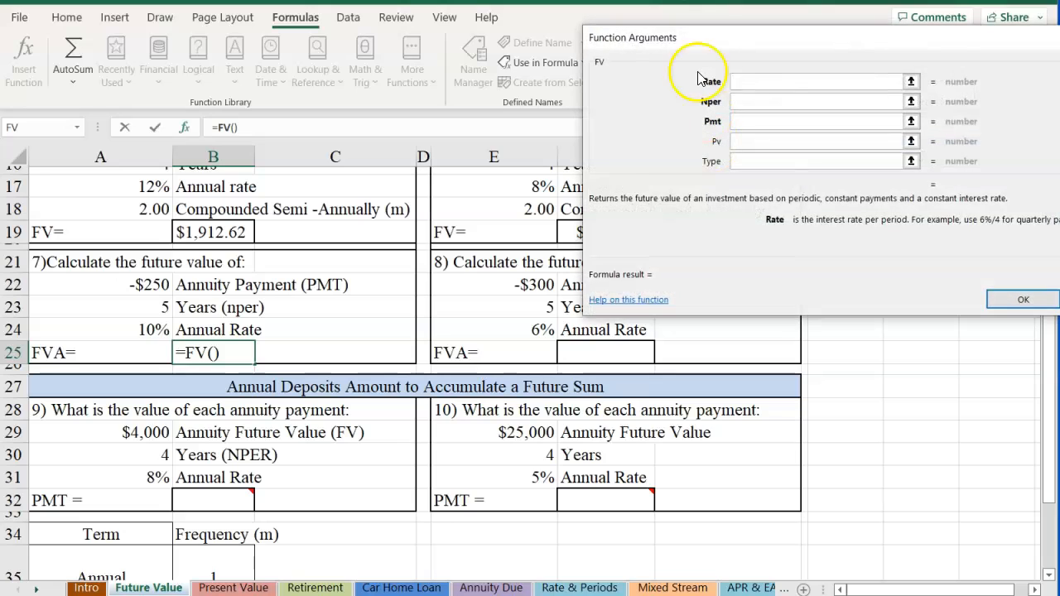
# Complete B25's FV formula with A24 as Rate, A23 as Nper and A22 as Pmt, leaving Pv and Type empty
pyautogui.click(139, 328)
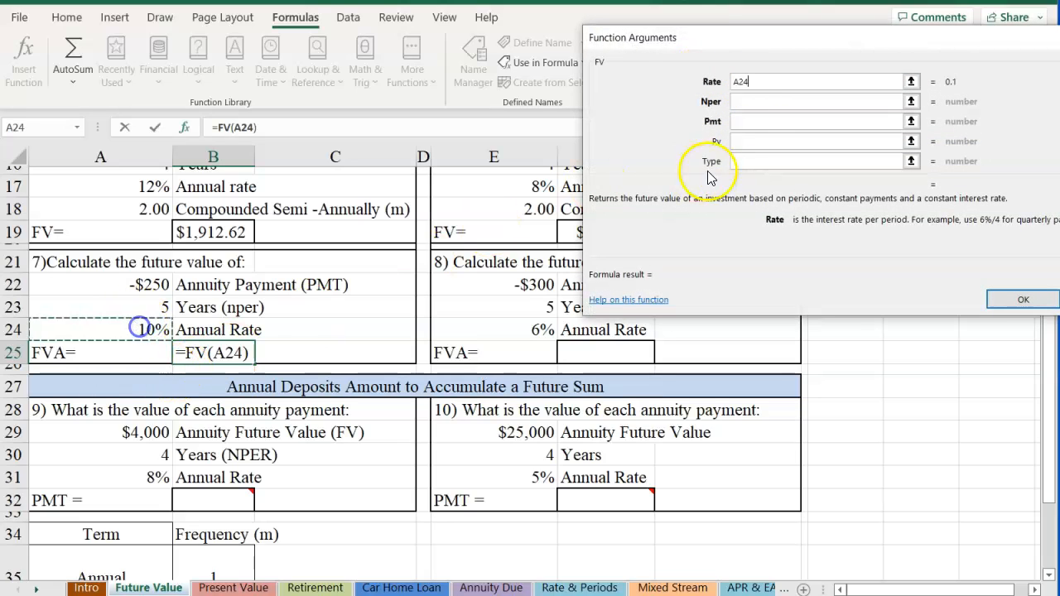
pyautogui.click(752, 101)
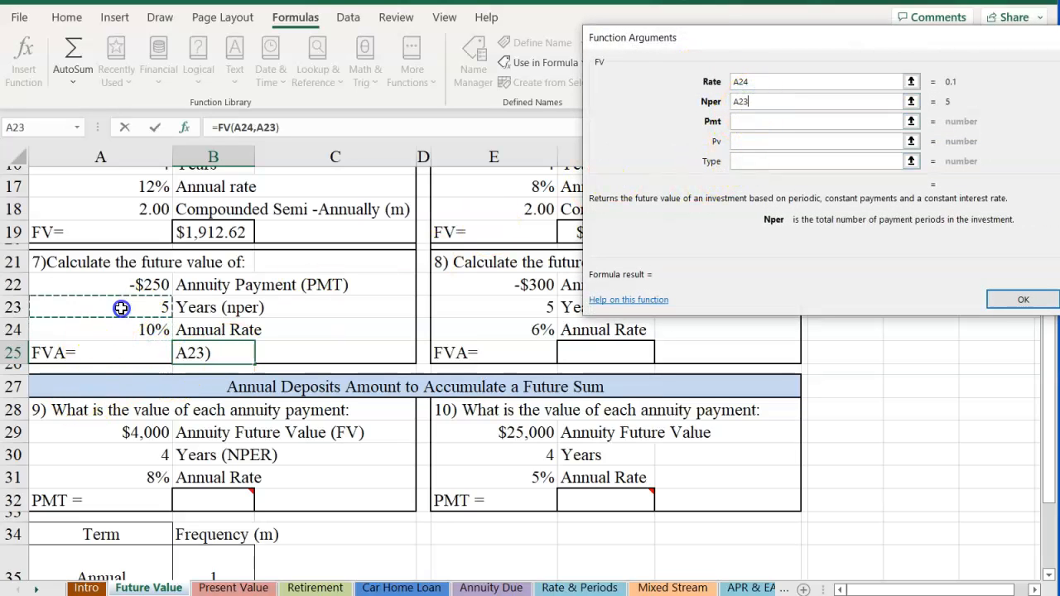
pyautogui.scroll(1, 775, 138)
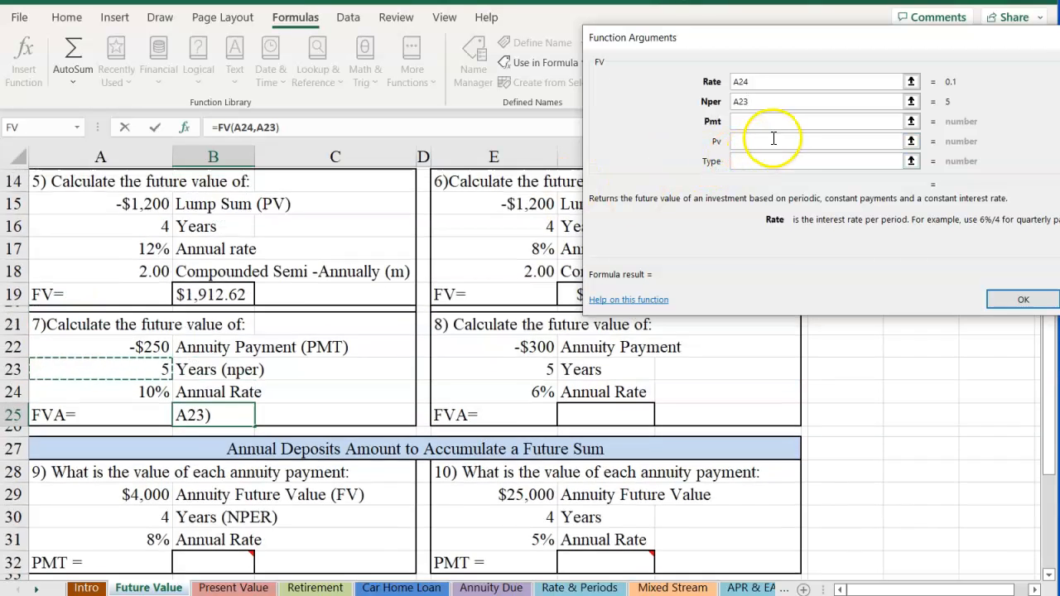
pyautogui.click(748, 121)
pyautogui.scroll(-2, 211, 435)
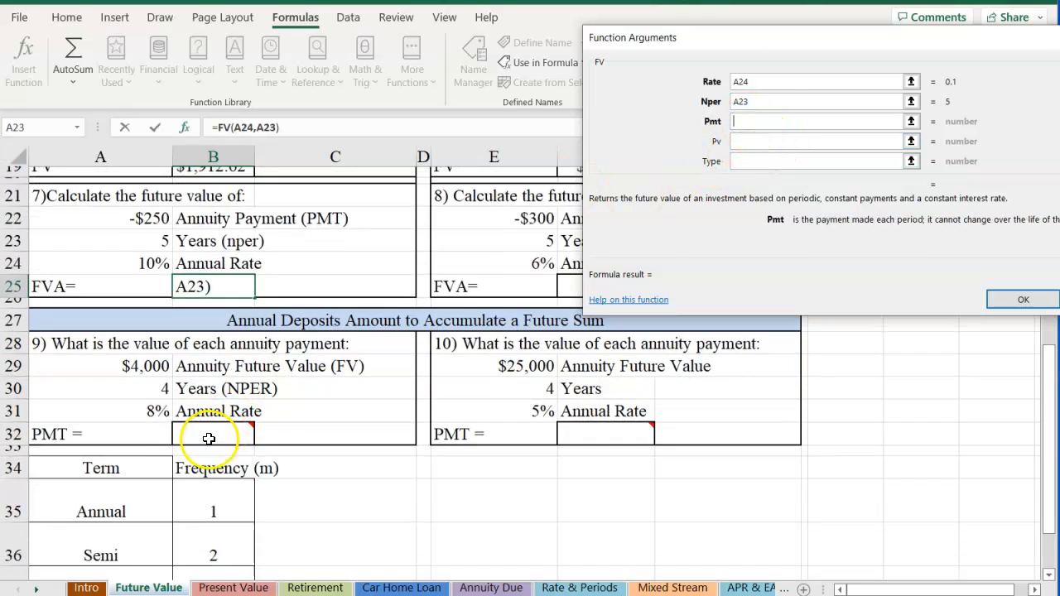
pyautogui.scroll(2, 149, 464)
pyautogui.click(137, 352)
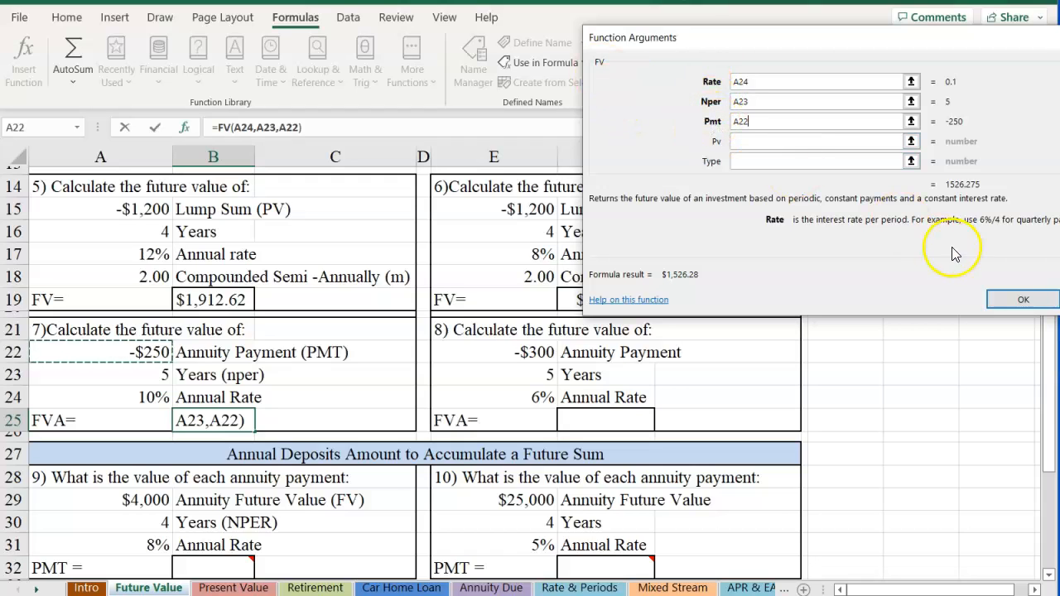
pyautogui.click(1012, 298)
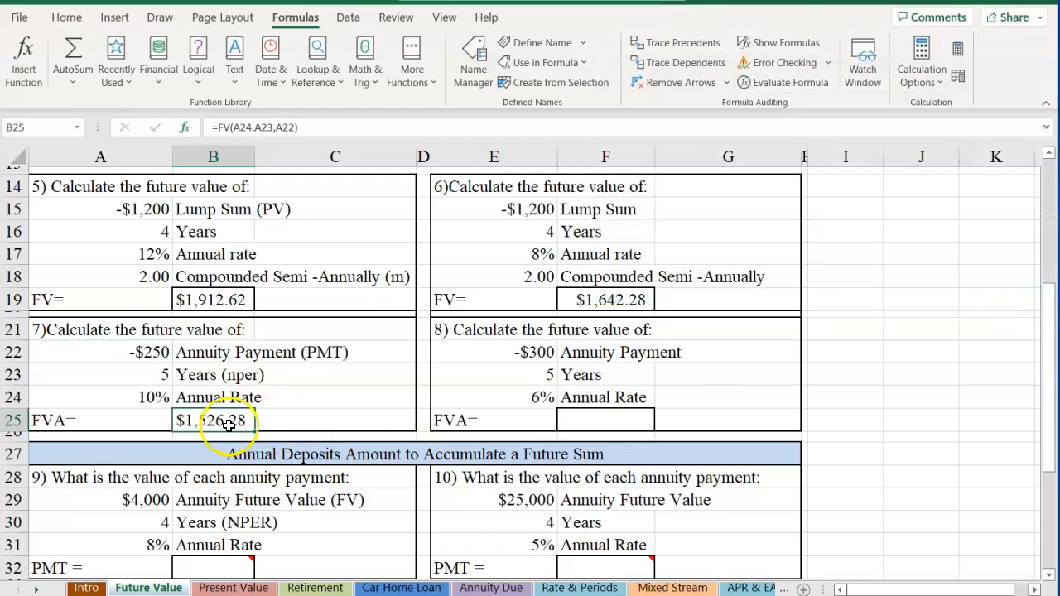
# Insert the FV function into cell F25 for the annuity payment in problem 8
pyautogui.click(613, 416)
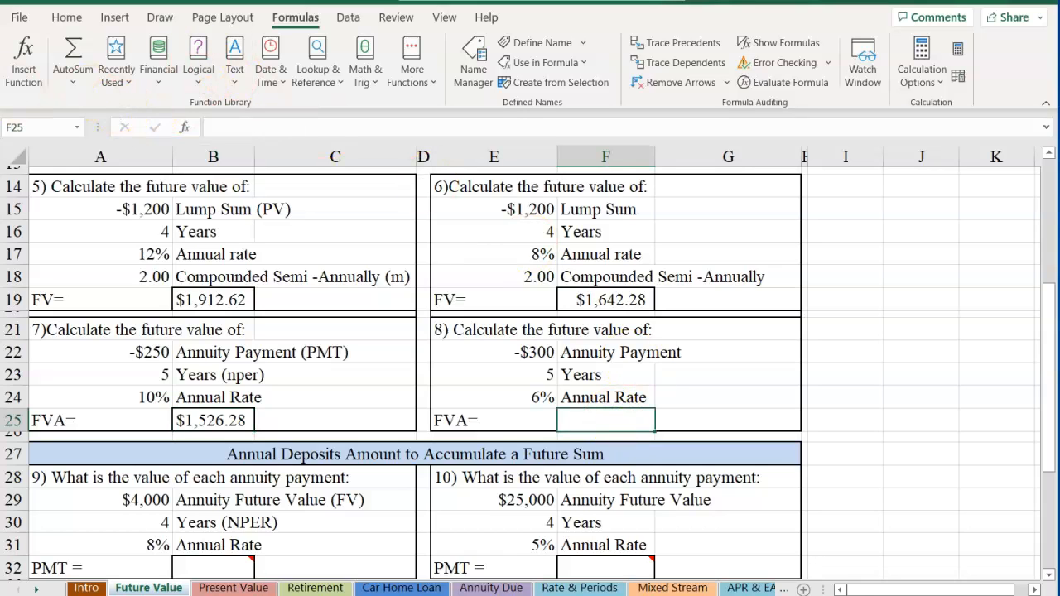
pyautogui.click(19, 58)
pyautogui.click(690, 142)
pyautogui.doubleClick(691, 141)
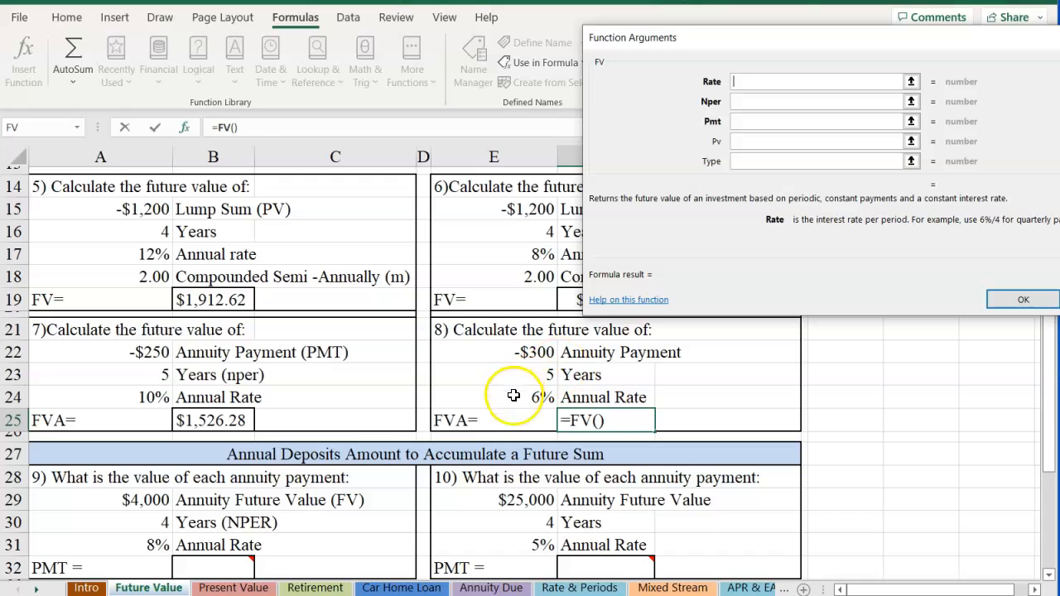
# Complete F25's FV formula with E24 as Rate, E23 as Nper and E22 as Pmt, leaving Pv and Type empty
pyautogui.click(518, 396)
pyautogui.click(737, 102)
pyautogui.click(516, 374)
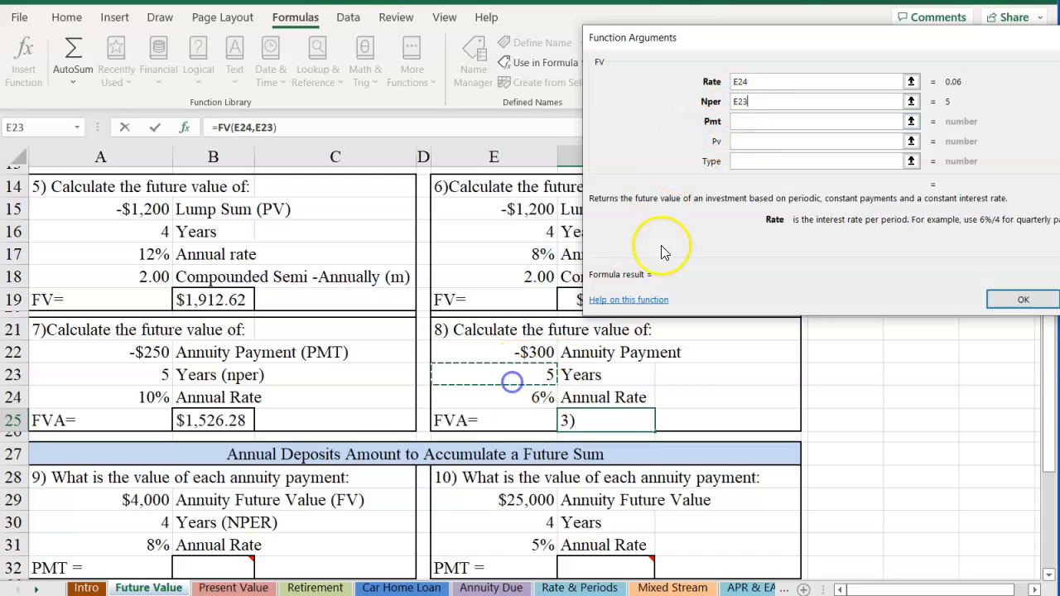
pyautogui.click(740, 123)
pyautogui.click(522, 352)
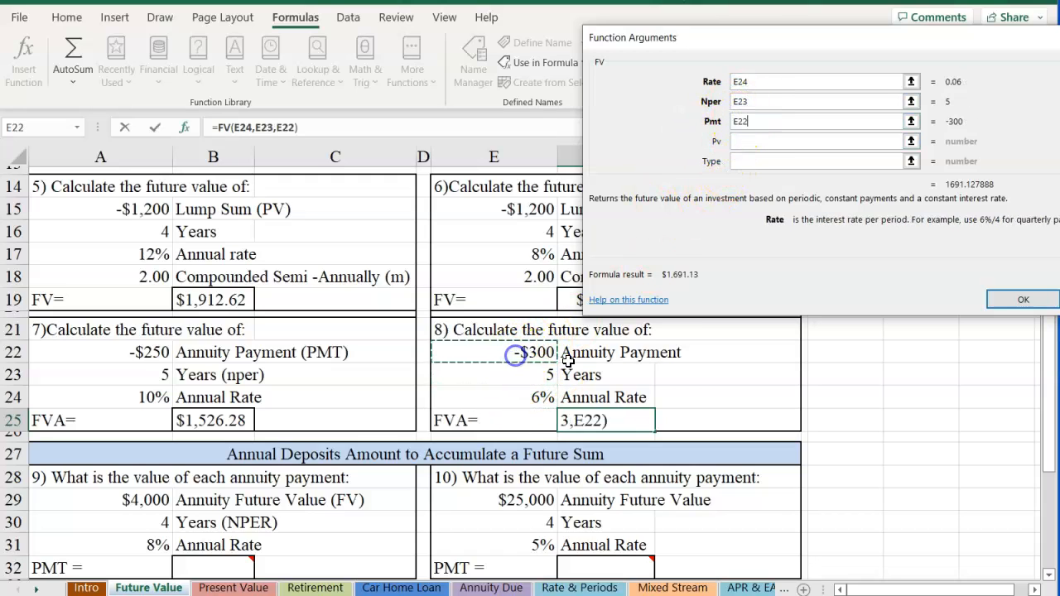
pyautogui.click(1021, 300)
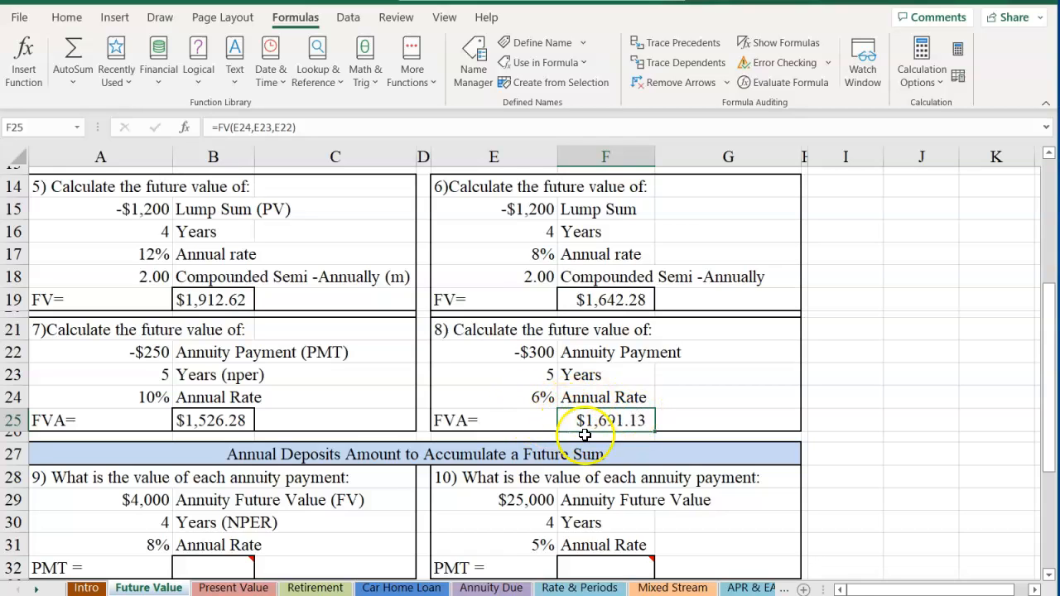
# Examine problem 9's annuity future value, years and annual rate in cells A29 to A31
pyautogui.scroll(-2, 460, 347)
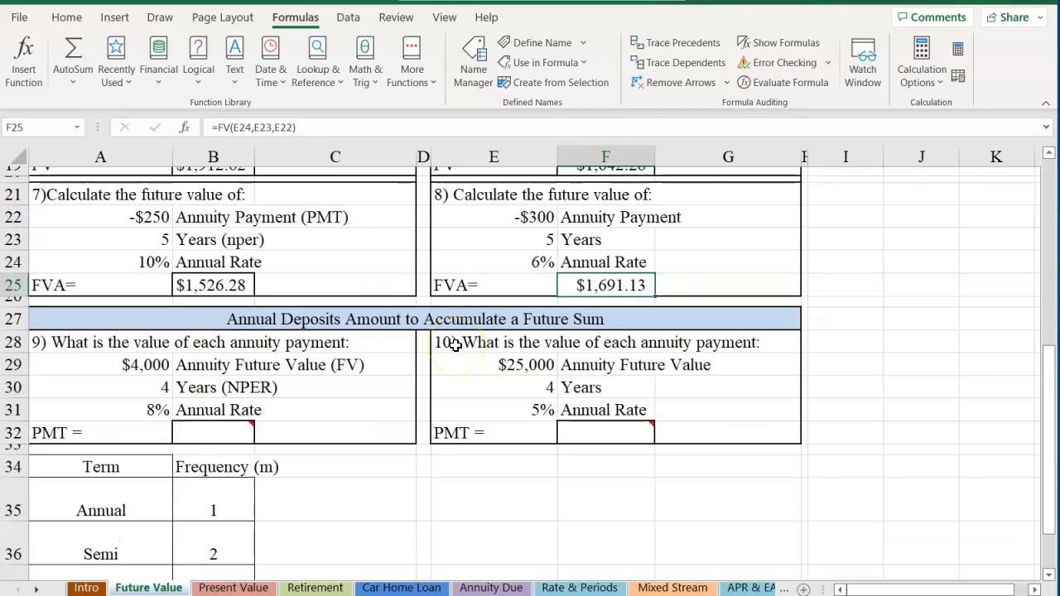
pyautogui.scroll(-1, 455, 345)
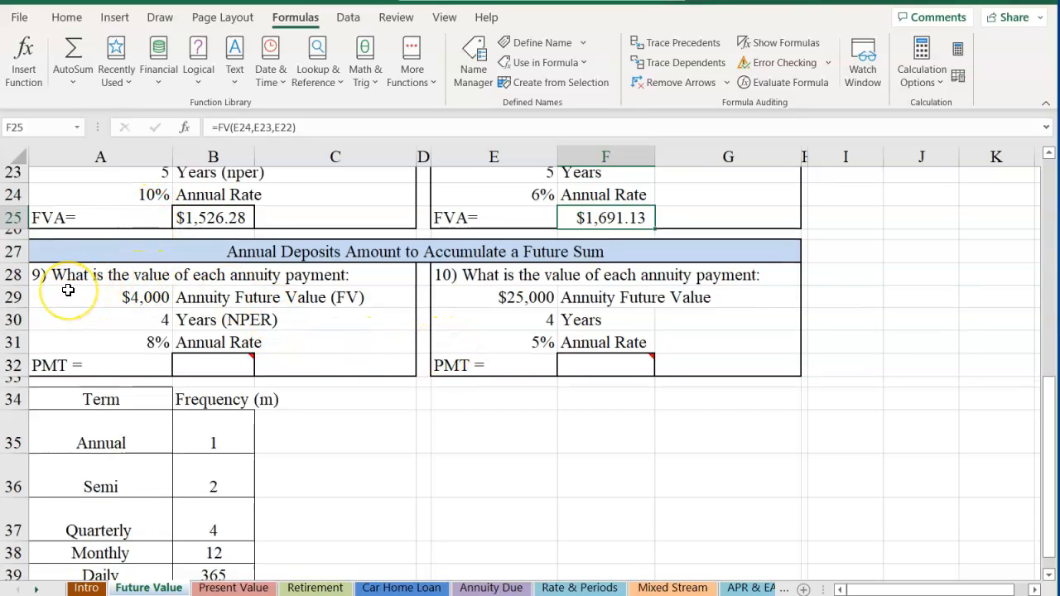
pyautogui.click(217, 365)
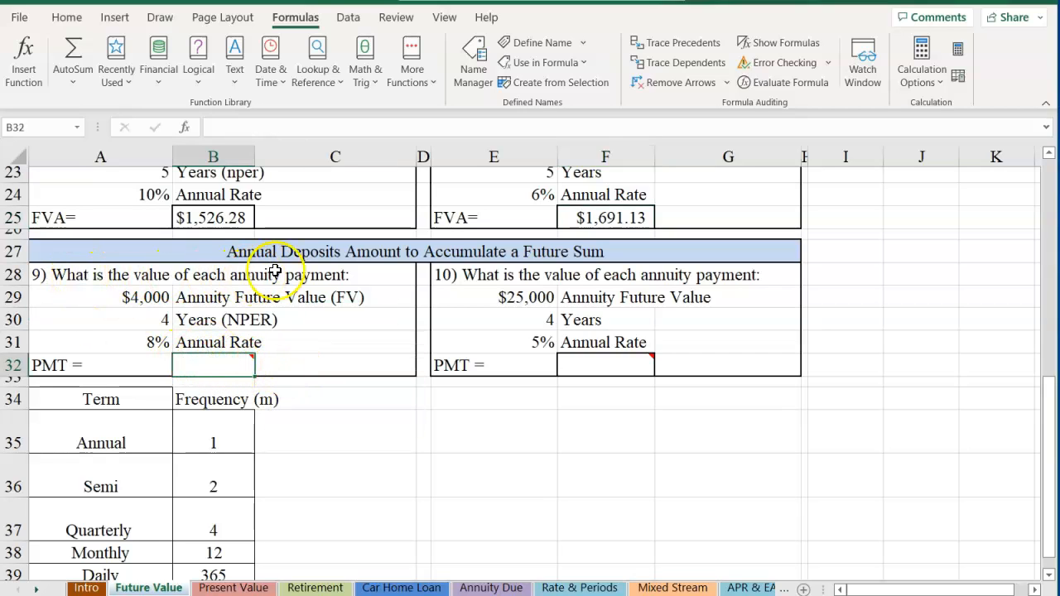
pyautogui.click(83, 296)
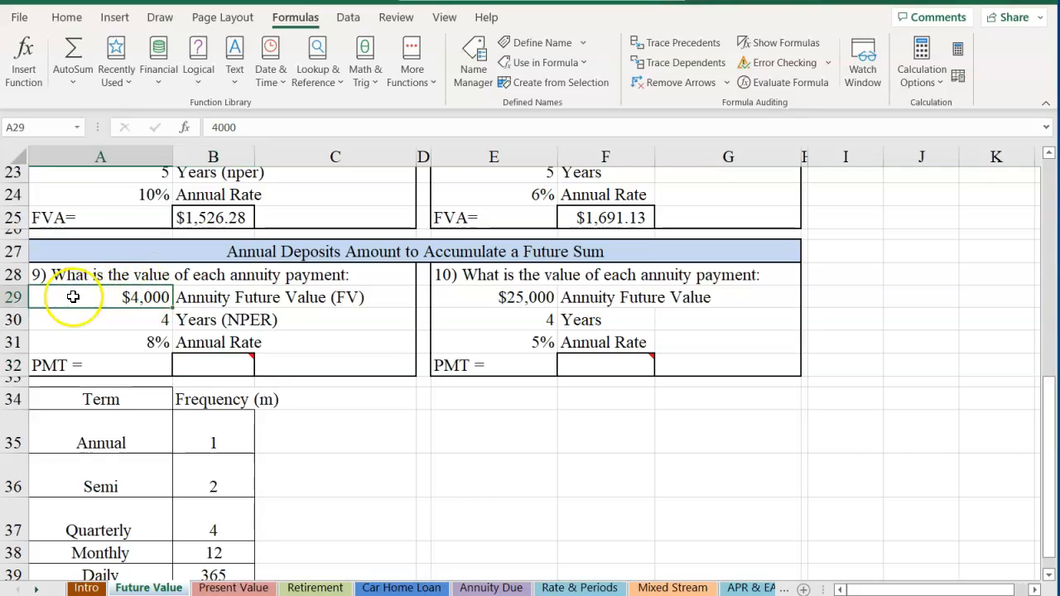
pyautogui.click(135, 321)
pyautogui.click(130, 343)
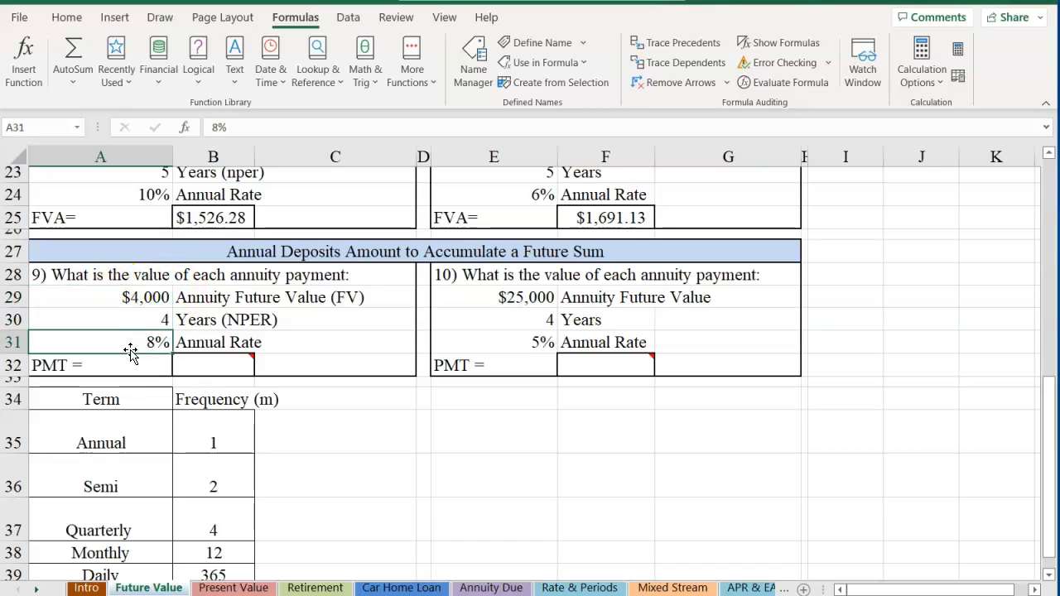
pyautogui.click(137, 296)
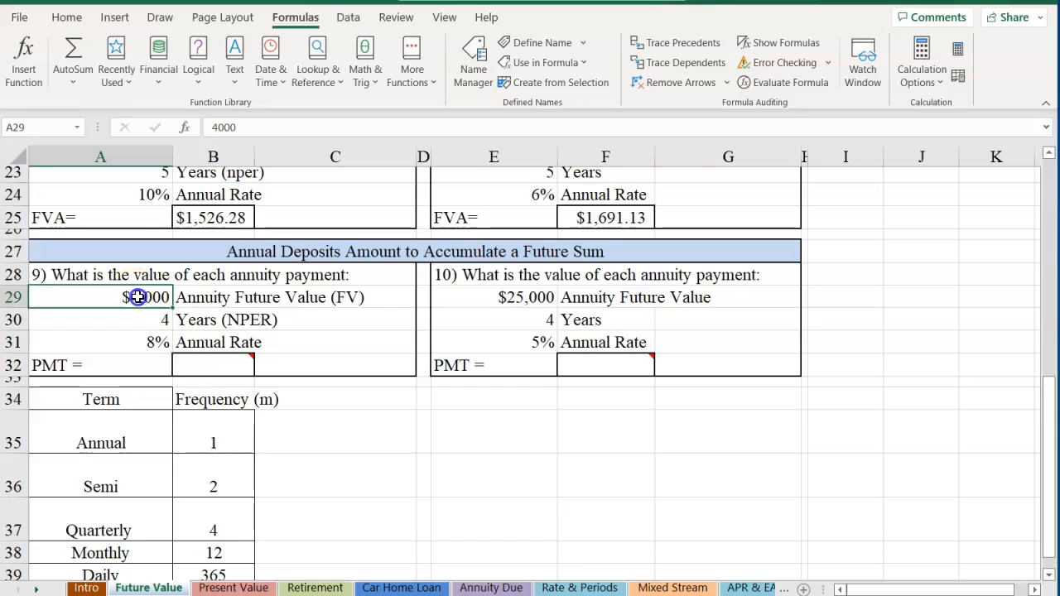
# Search for the PMT function and insert it into cell B32 for the annuity payment in problem 9
pyautogui.click(199, 362)
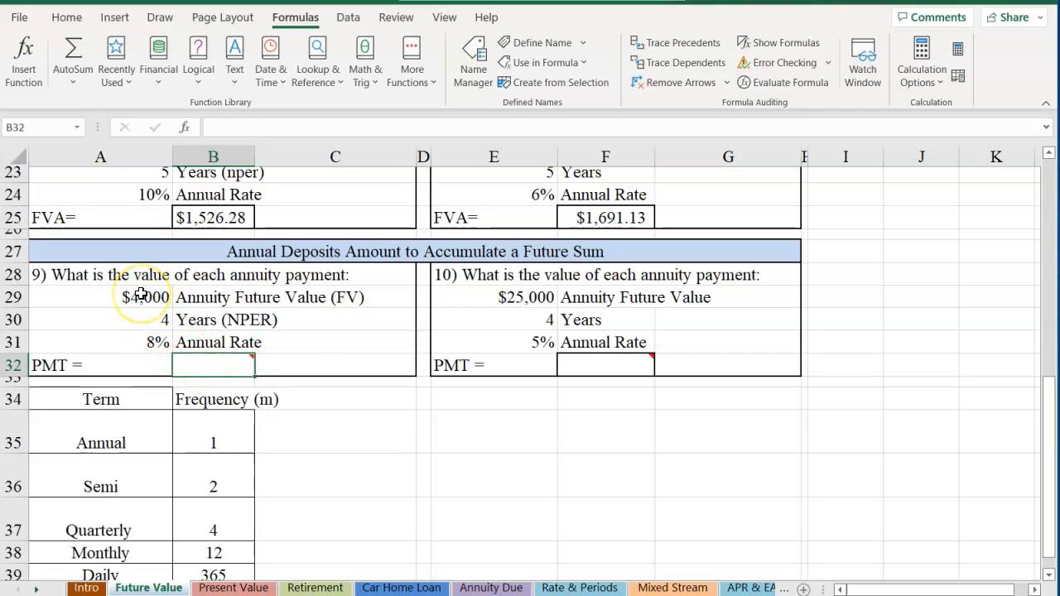
pyautogui.click(24, 52)
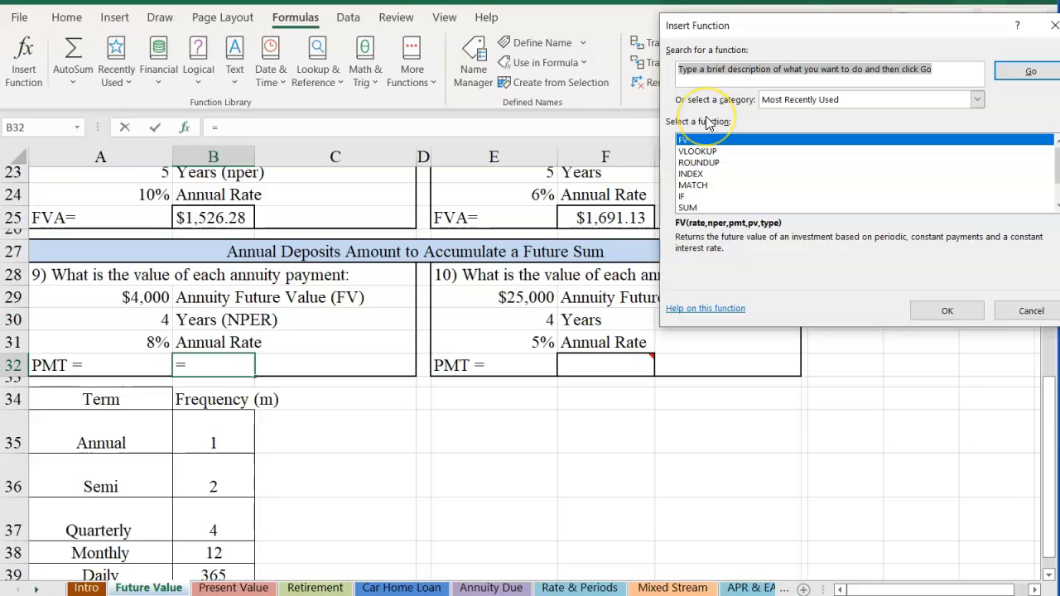
pyautogui.write('pmt')
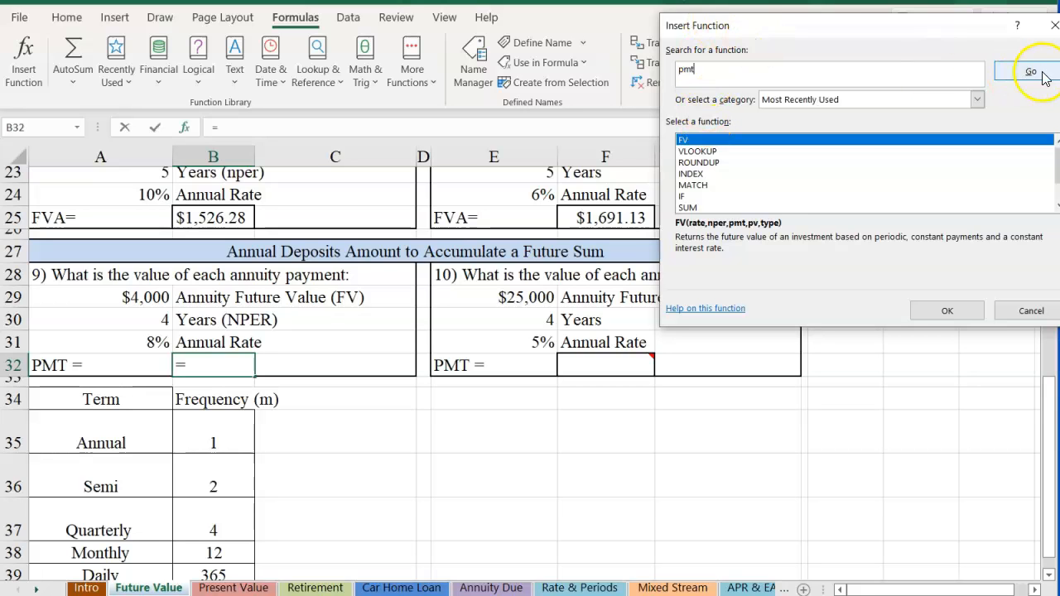
pyautogui.click(1030, 73)
pyautogui.click(694, 141)
pyautogui.doubleClick(694, 141)
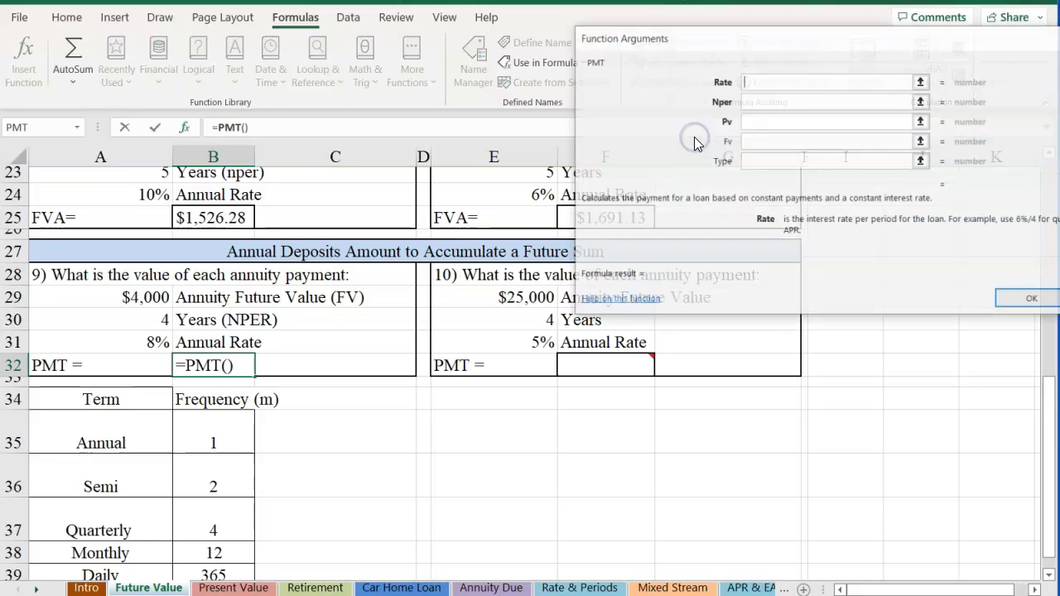
# Complete B32's PMT formula with A31 as Rate, A30 as Nper and A29 as Fv, leaving Pv and Type empty
pyautogui.click(116, 353)
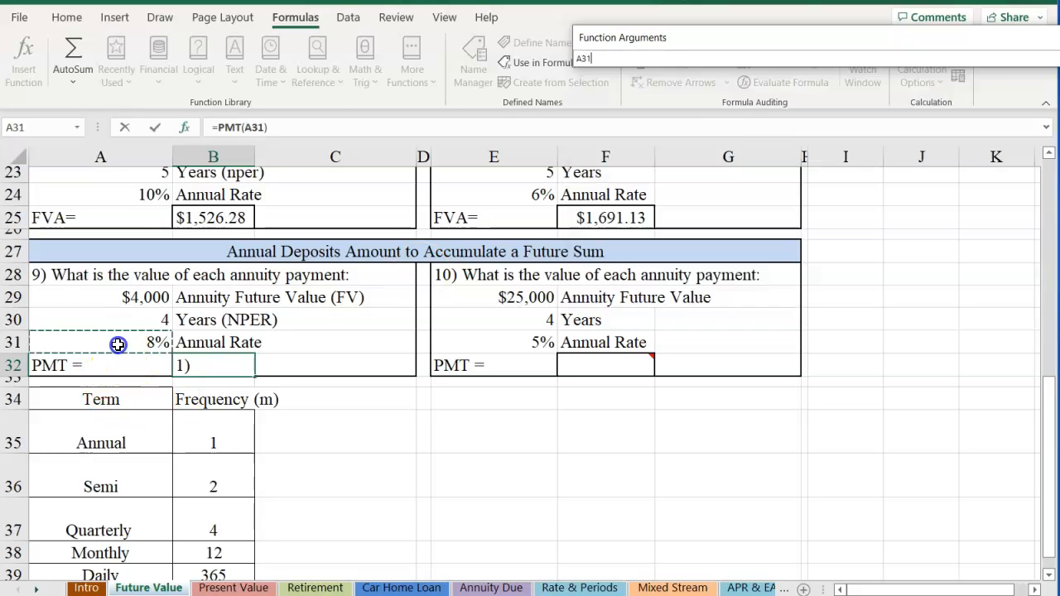
pyautogui.click(760, 101)
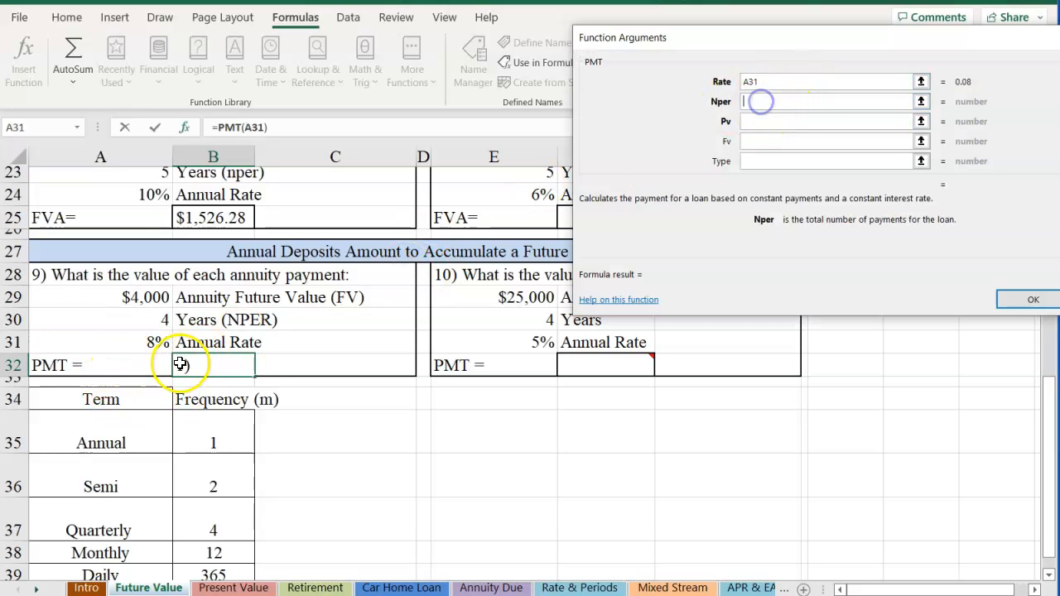
pyautogui.click(139, 319)
pyautogui.click(765, 141)
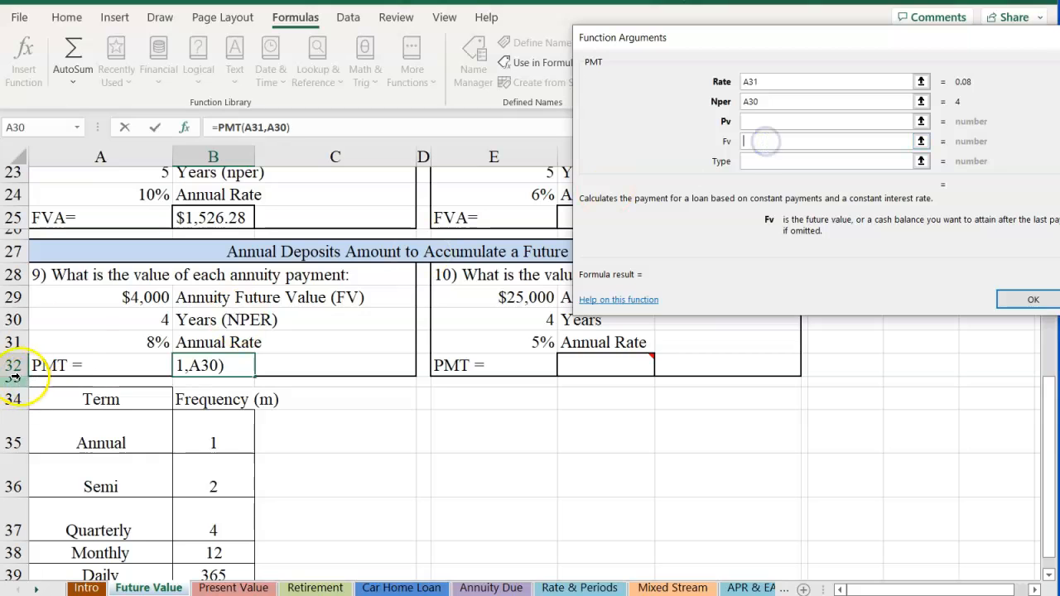
pyautogui.click(91, 295)
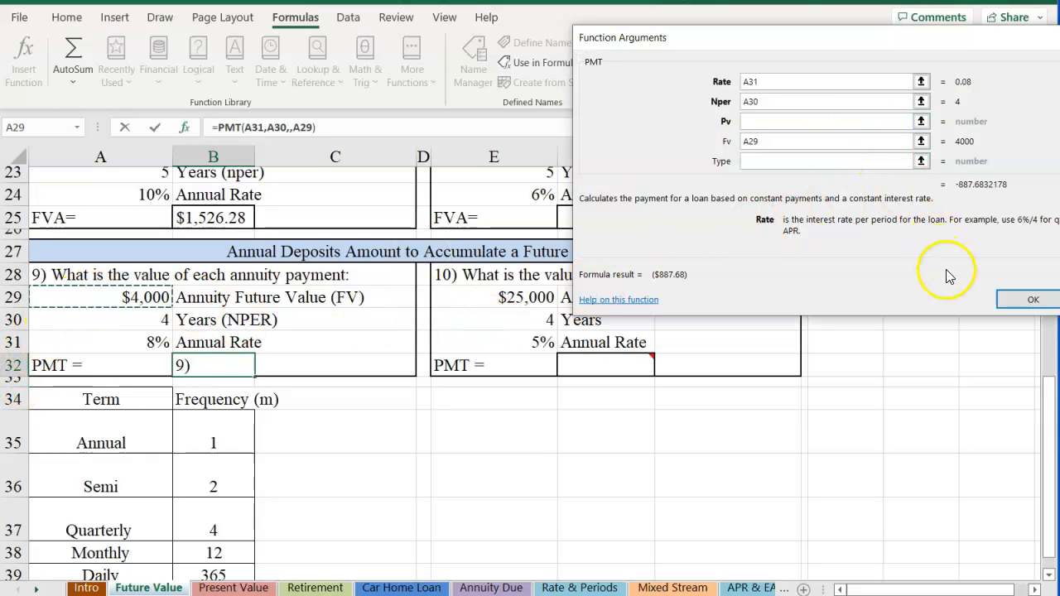
pyautogui.click(1023, 300)
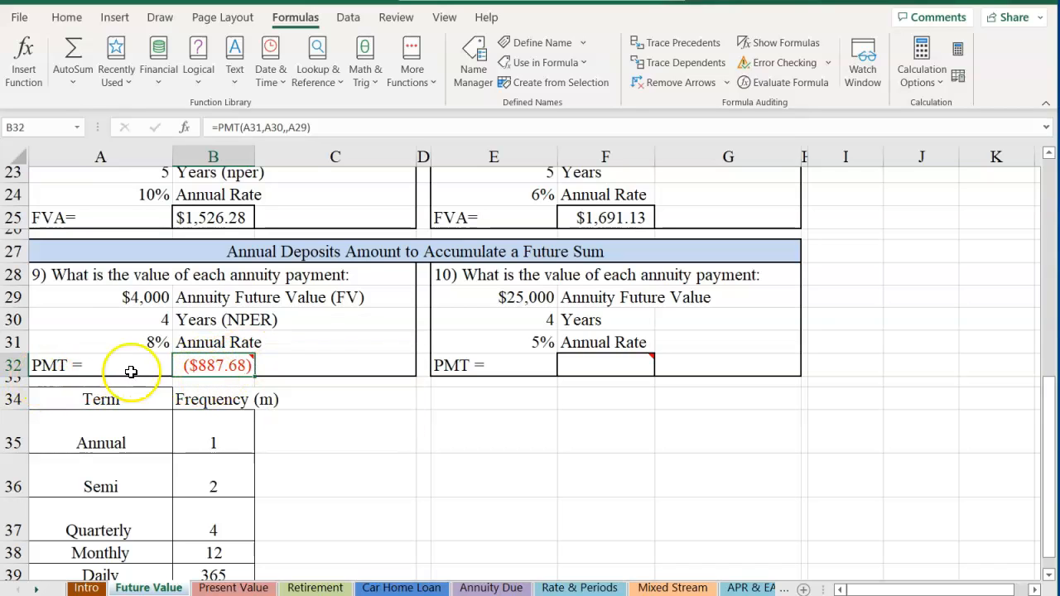
# Change the Fv argument of B32's PMT formula to -A29
pyautogui.moveTo(198, 365)
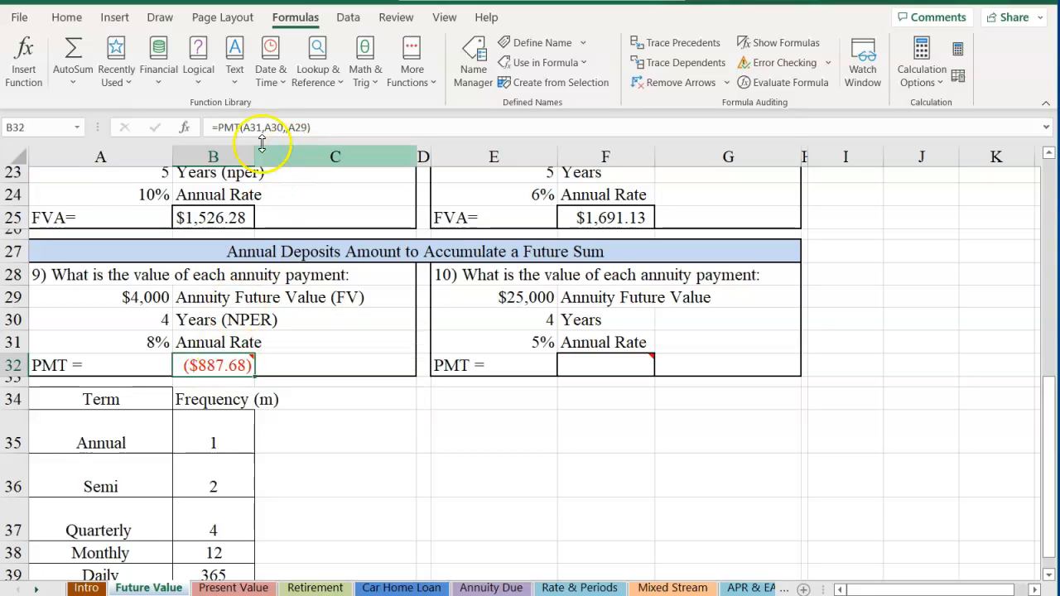
pyautogui.click(184, 127)
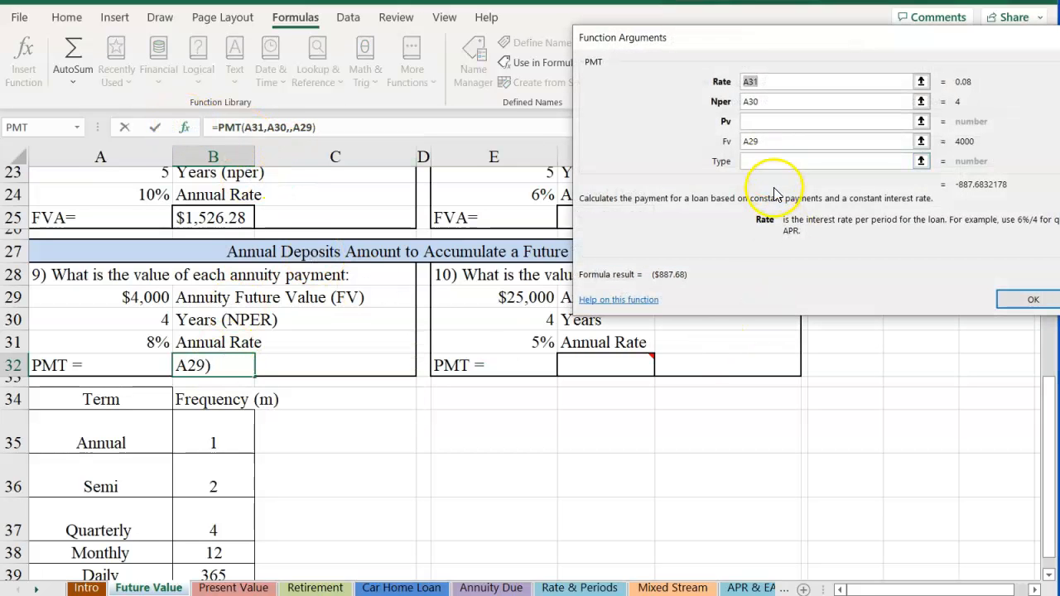
pyautogui.click(745, 143)
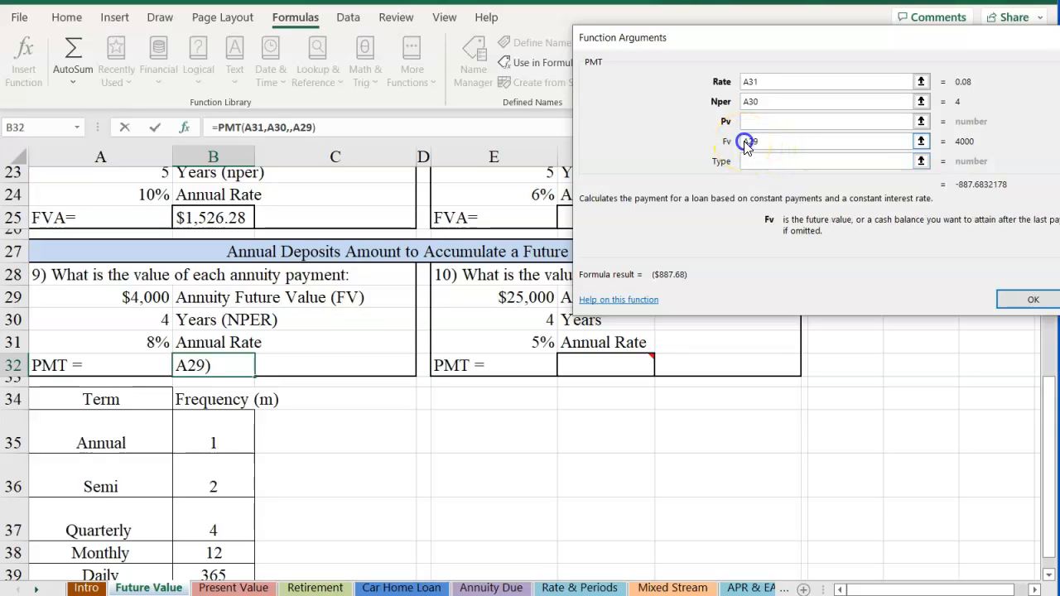
pyautogui.write('-')
pyautogui.write('-')
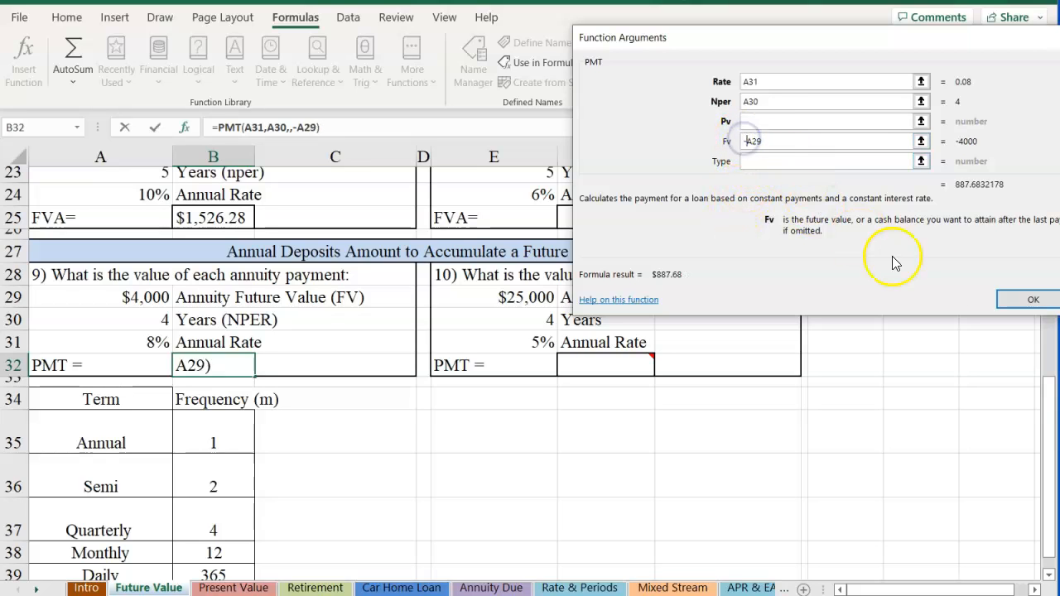
pyautogui.click(1027, 300)
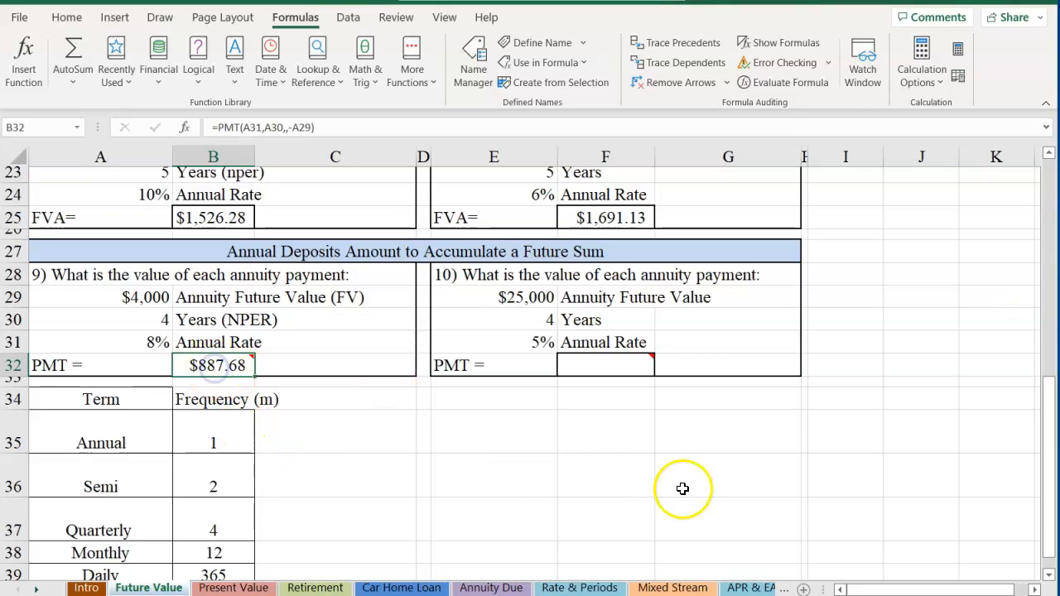
# Insert the PMT function into cell F32 for the annuity payment in problem 10
pyautogui.click(577, 356)
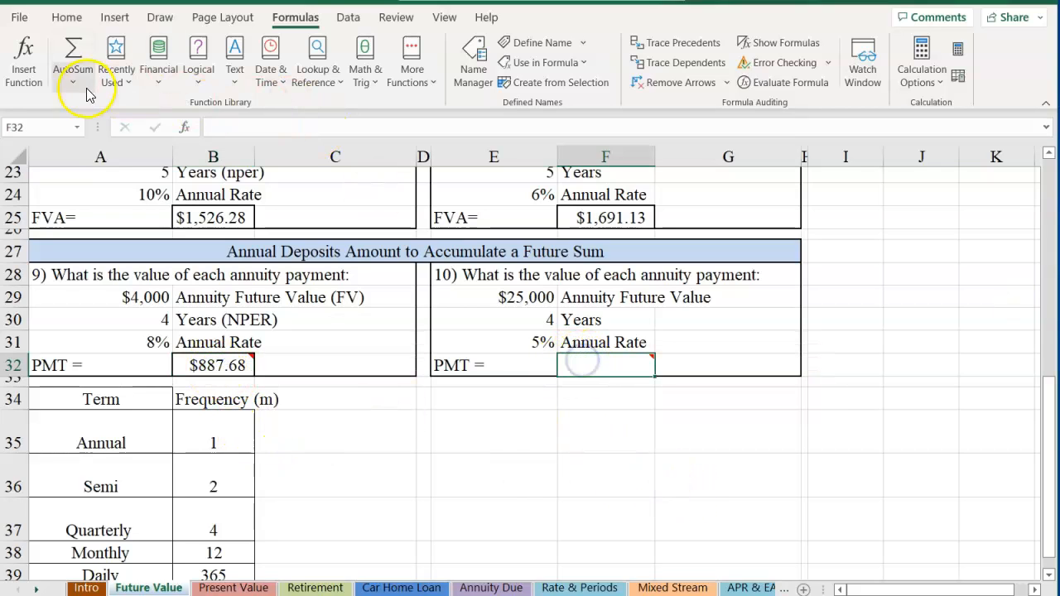
pyautogui.click(184, 130)
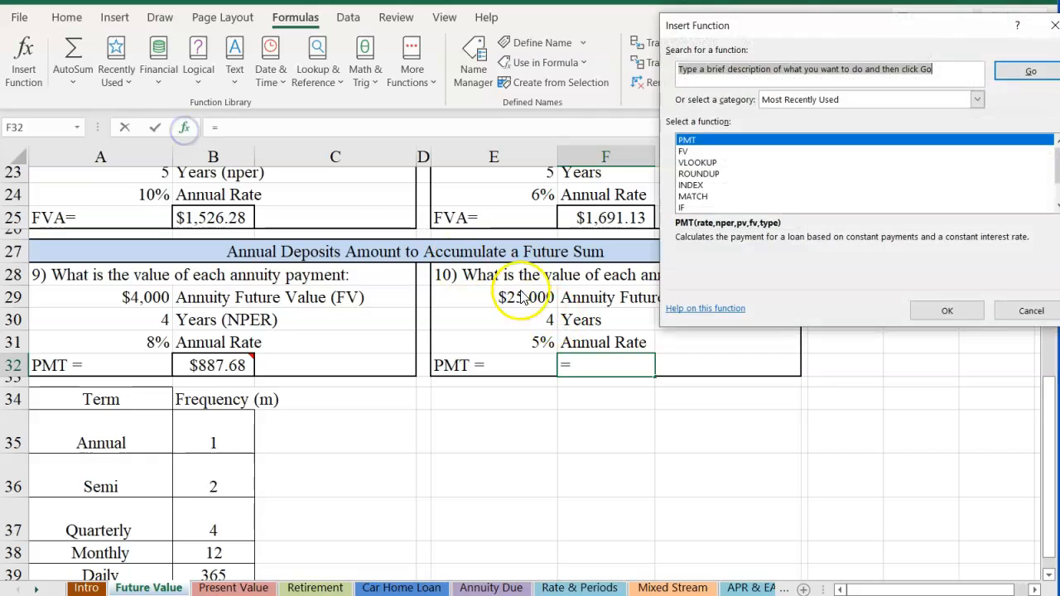
pyautogui.doubleClick(689, 142)
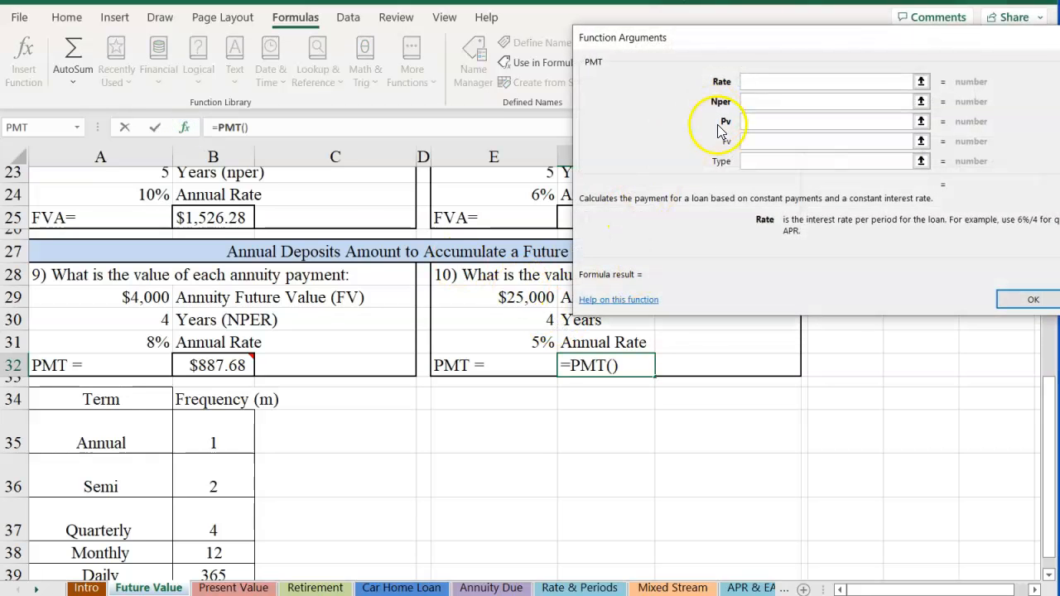
# Complete F32's PMT formula with E31 as Rate, E30 as Nper and -E29 as Fv, leaving Pv and Type empty
pyautogui.click(518, 344)
pyautogui.click(764, 101)
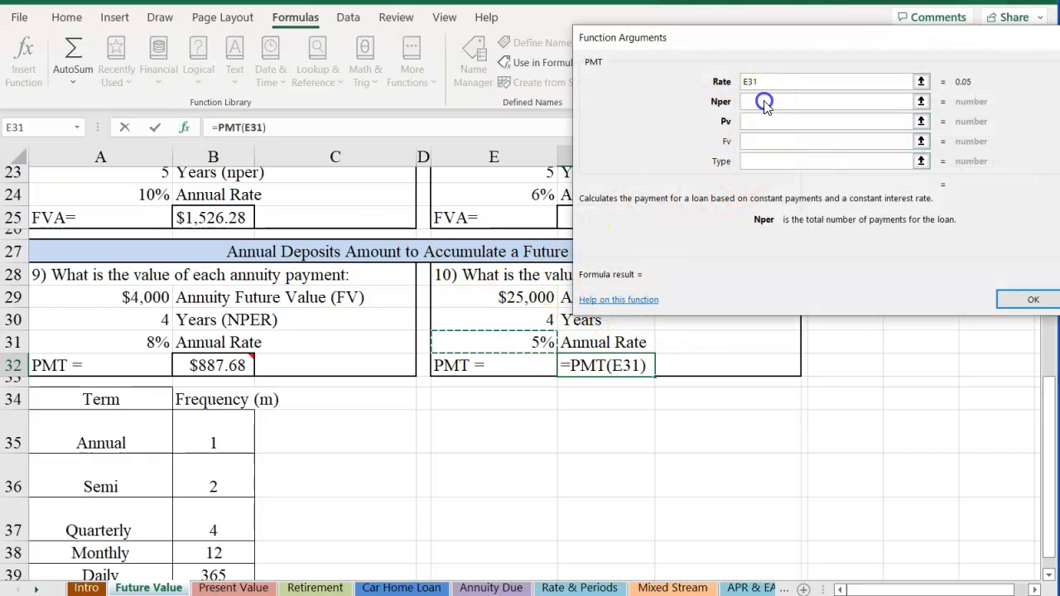
pyautogui.click(507, 316)
pyautogui.click(762, 141)
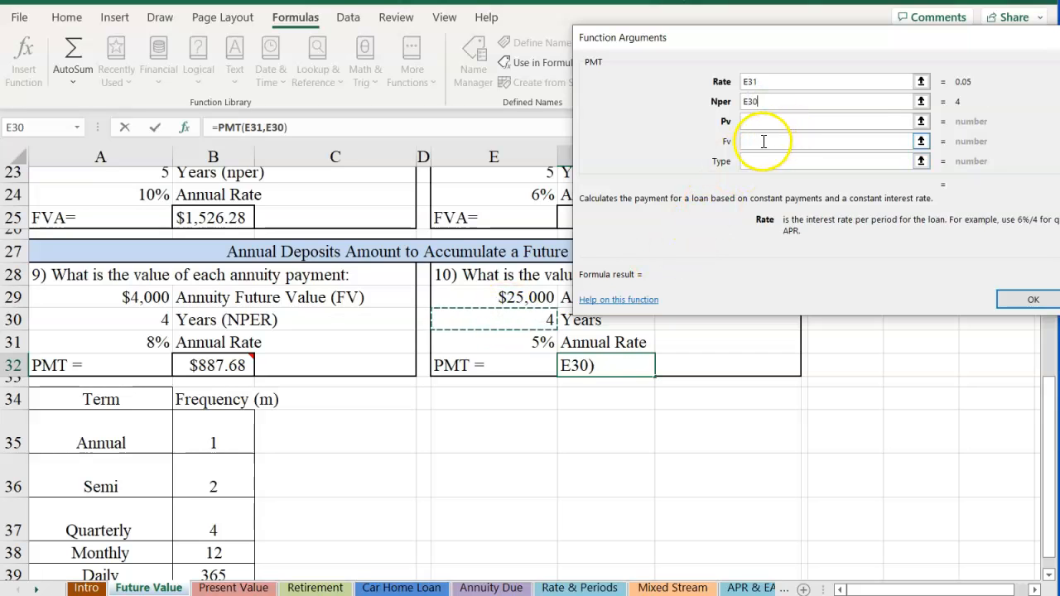
pyautogui.write('-')
pyautogui.click(512, 300)
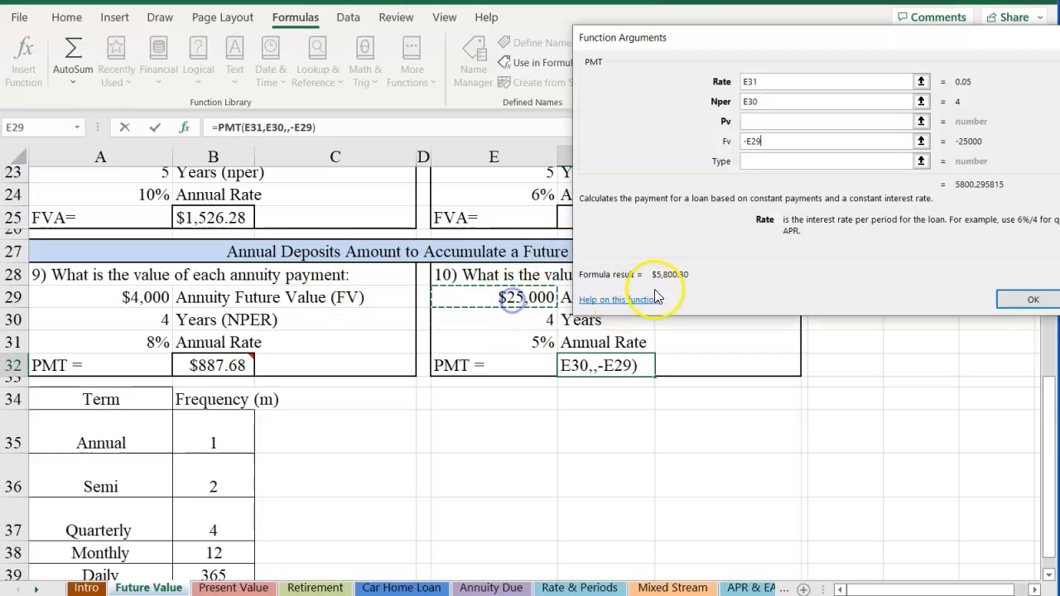
pyautogui.click(1020, 295)
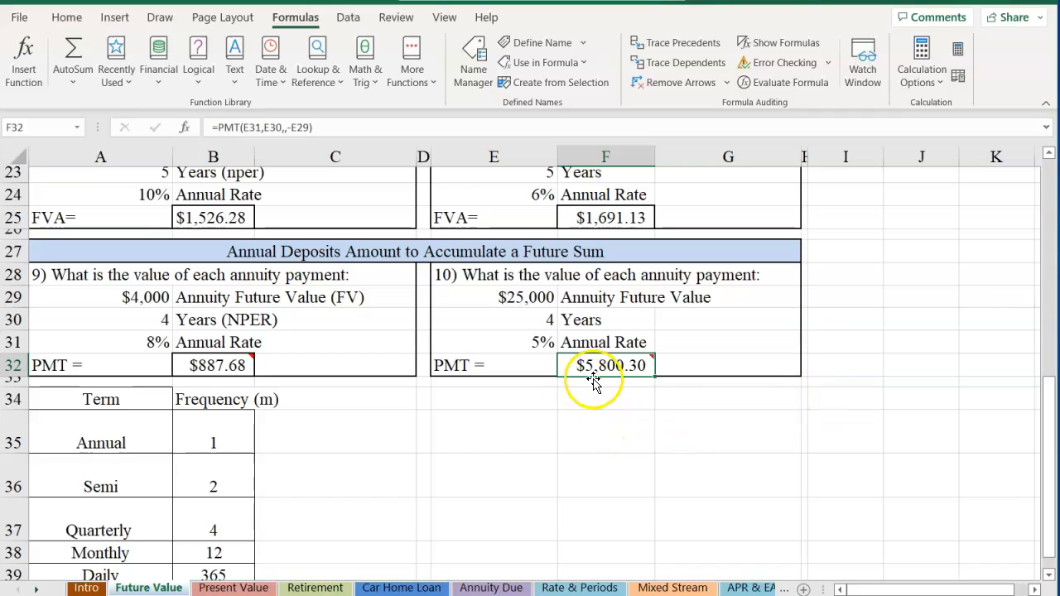
pyautogui.moveTo(623, 370)
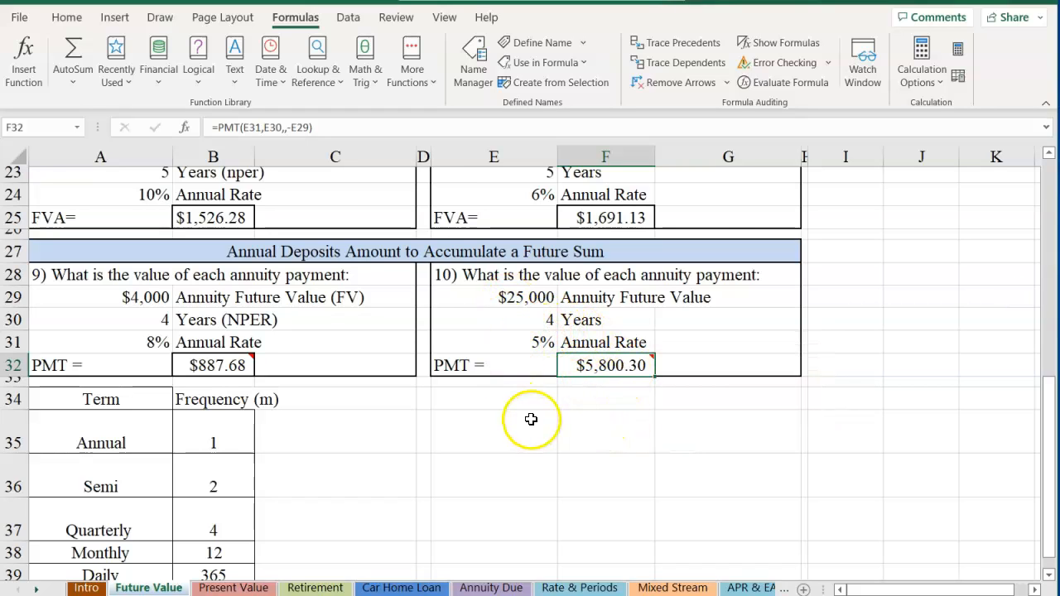
pyautogui.scroll(-1, 530, 419)
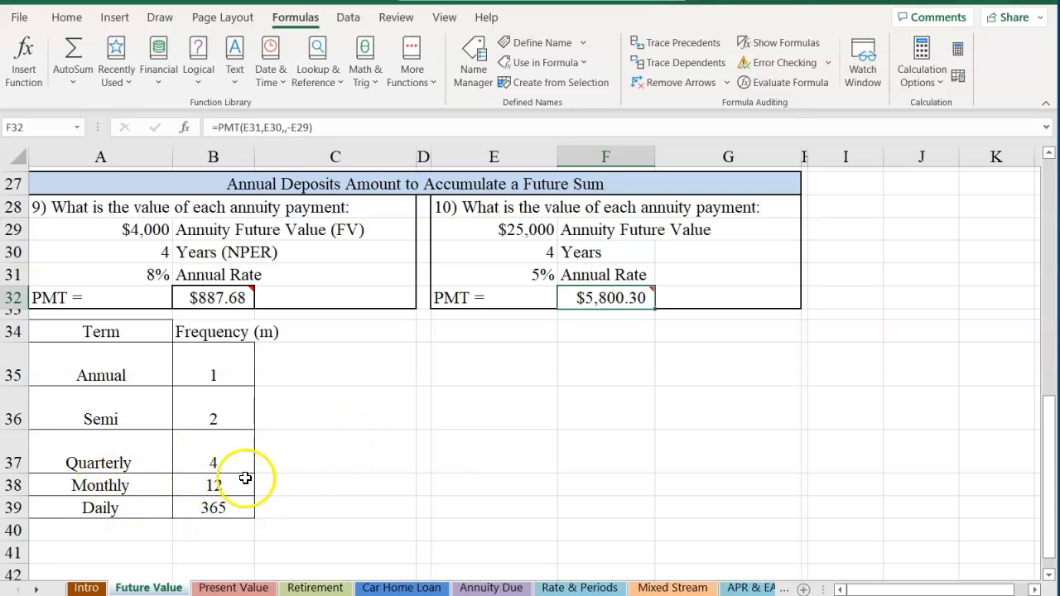
pyautogui.scroll(1, 481, 422)
pyautogui.scroll(8, 481, 422)
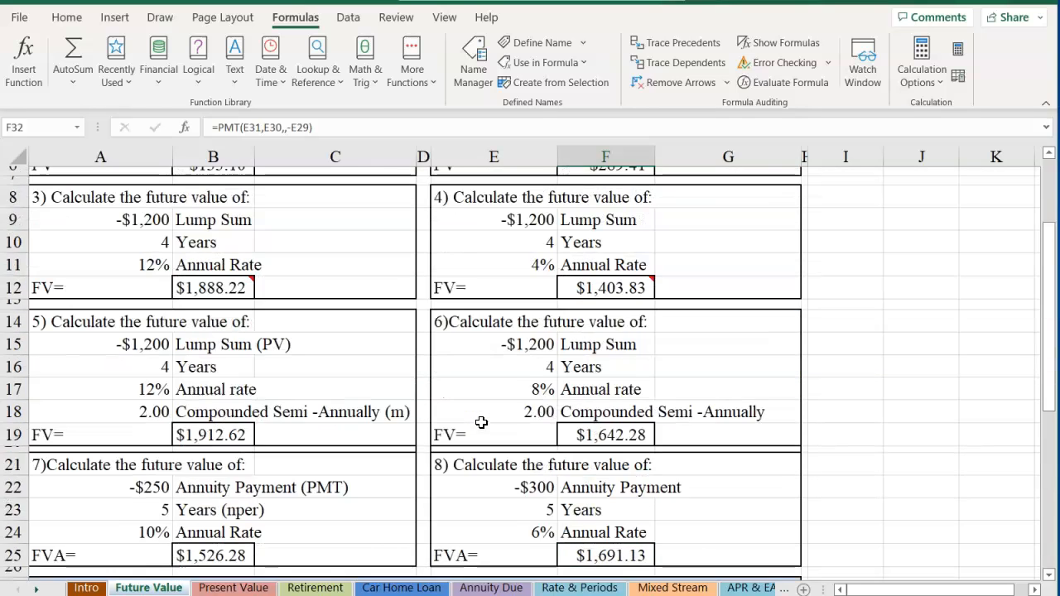
# Insert the PV function into cell B7 of the Present Value sheet for problem 1
pyautogui.click(235, 588)
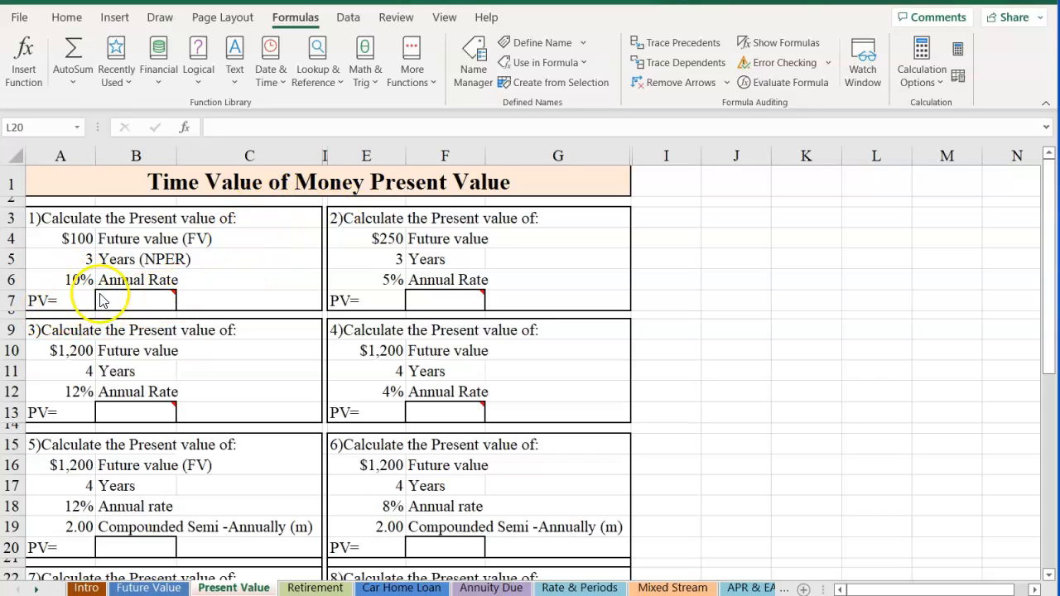
pyautogui.click(123, 305)
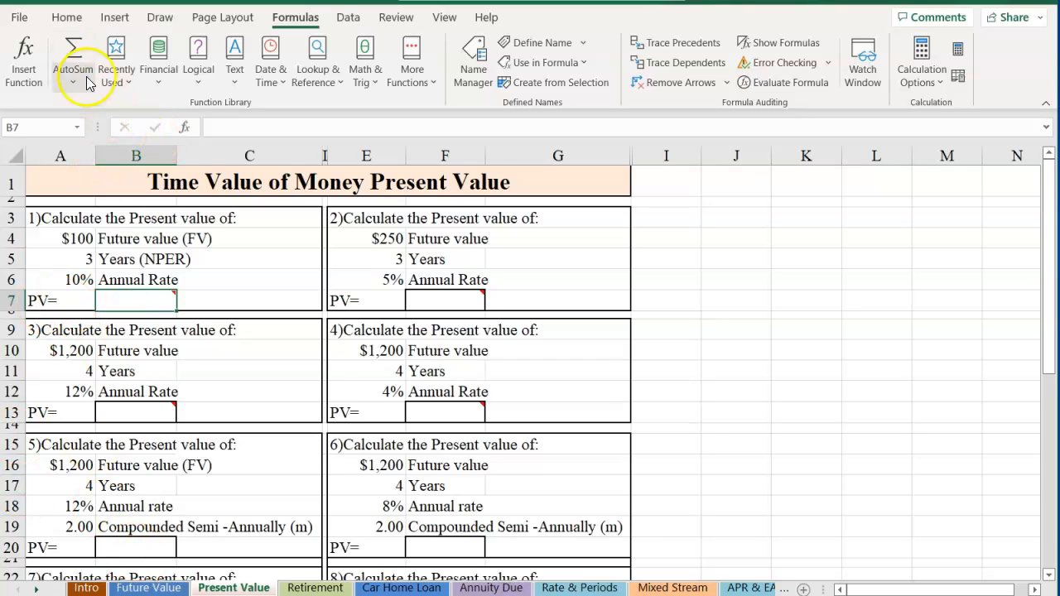
pyautogui.click(23, 60)
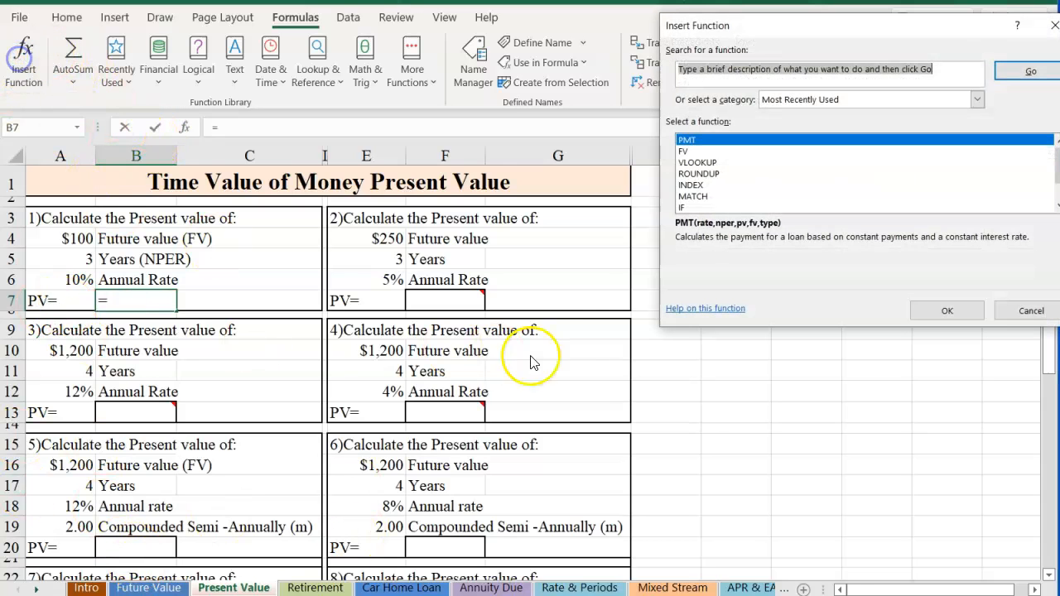
pyautogui.write('P')
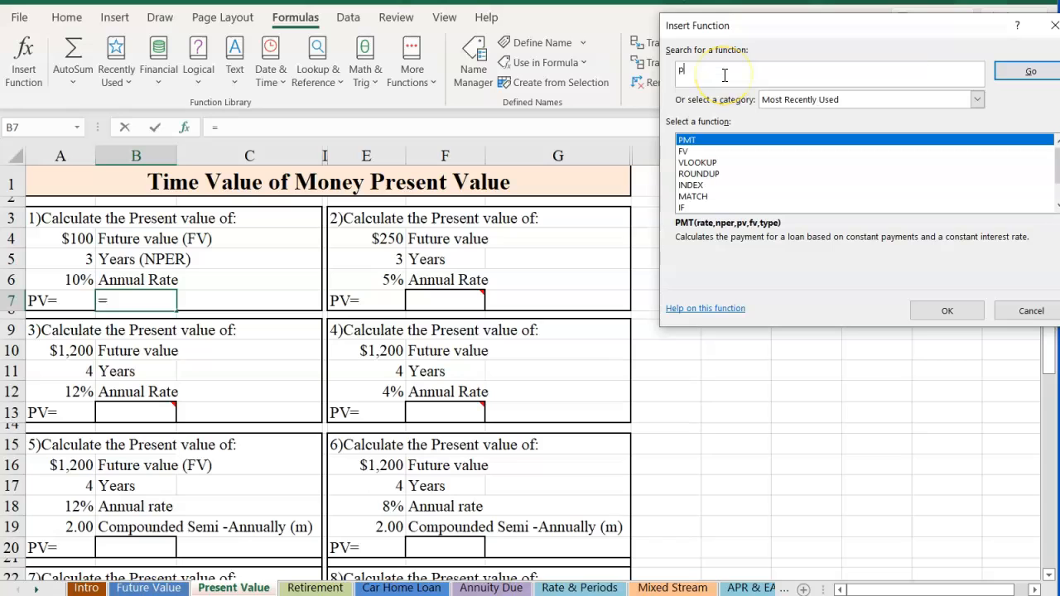
pyautogui.click(1030, 72)
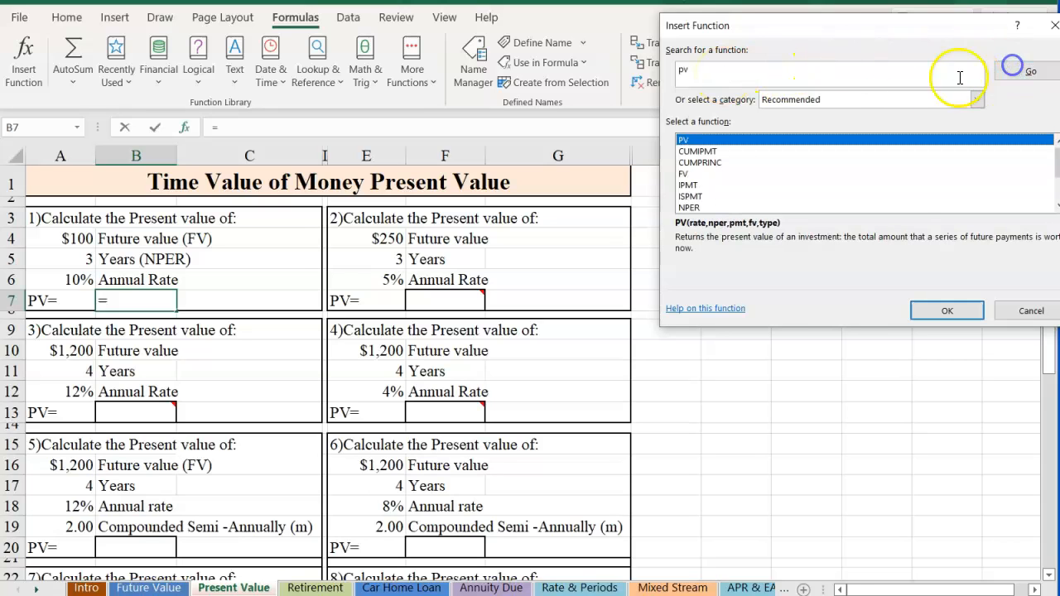
pyautogui.doubleClick(694, 143)
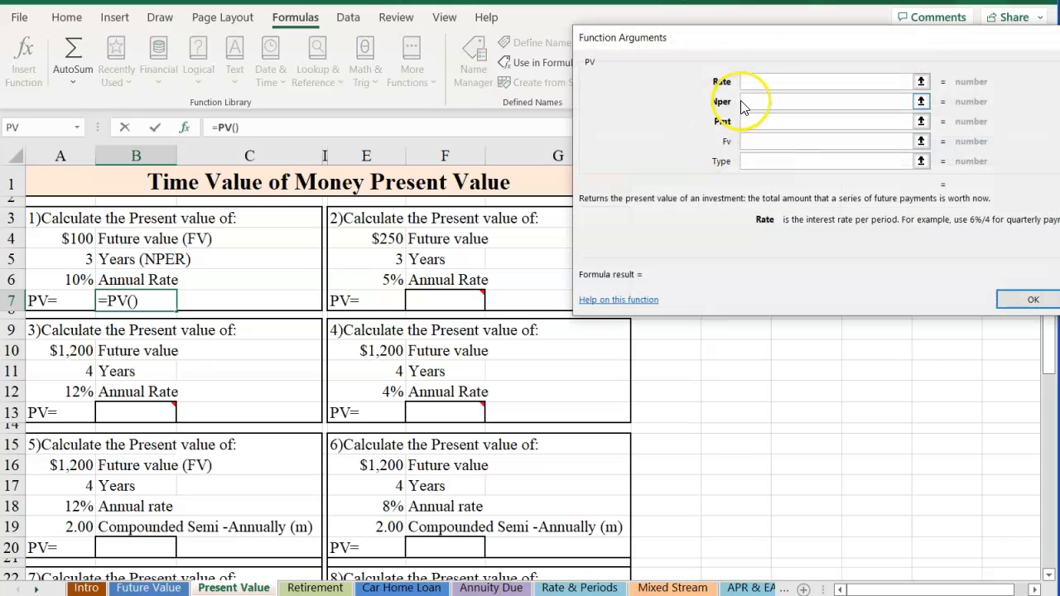
# Complete B7's PV formula with A6 as Rate, A5 as Nper and A4 as Fv, leaving Pmt and Type empty
pyautogui.click(64, 276)
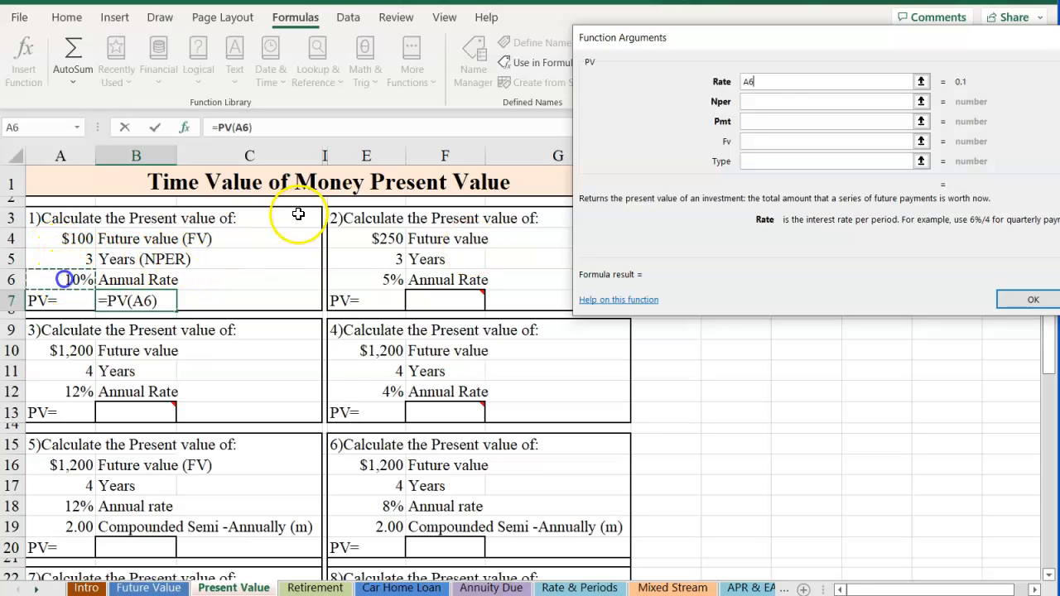
pyautogui.click(757, 99)
pyautogui.click(78, 259)
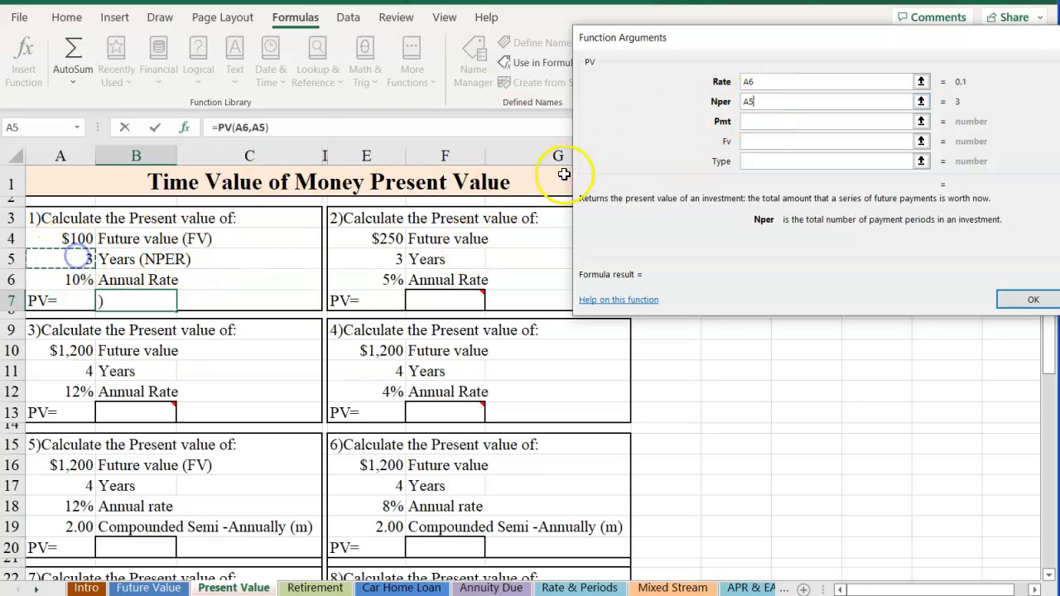
pyautogui.click(753, 139)
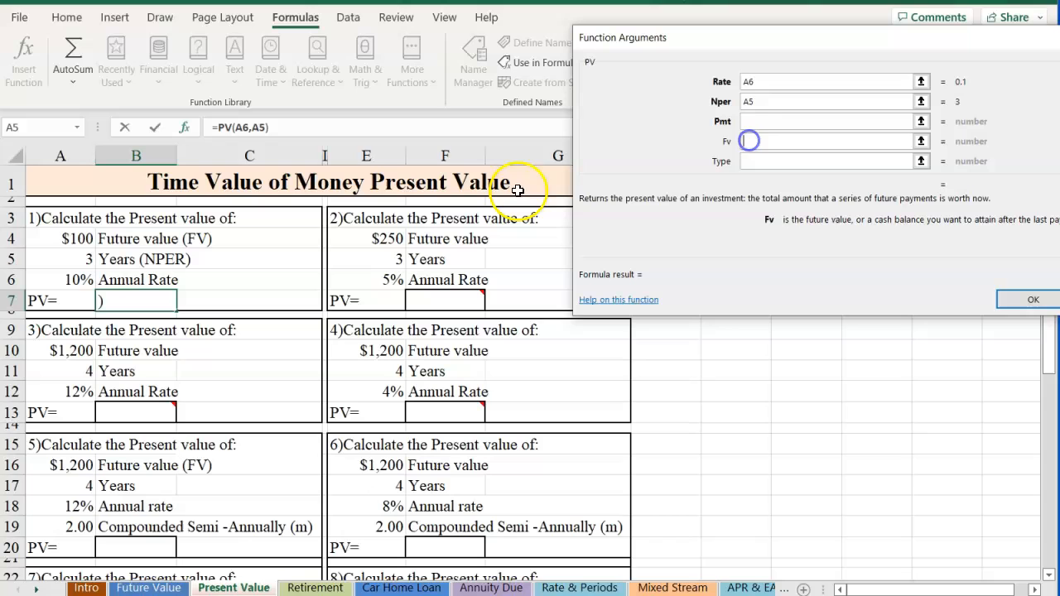
pyautogui.click(55, 238)
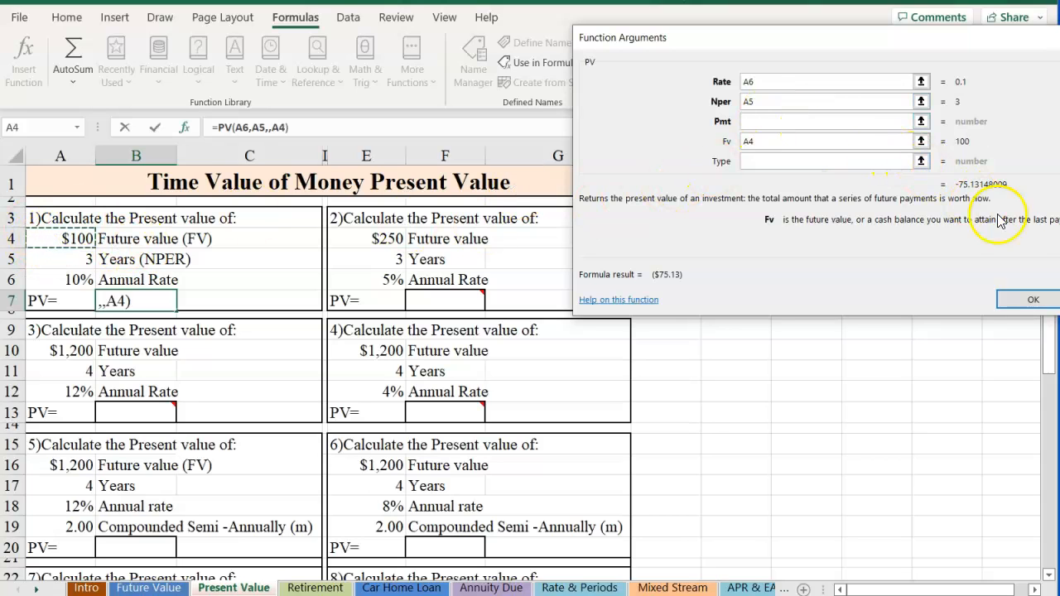
pyautogui.click(1009, 300)
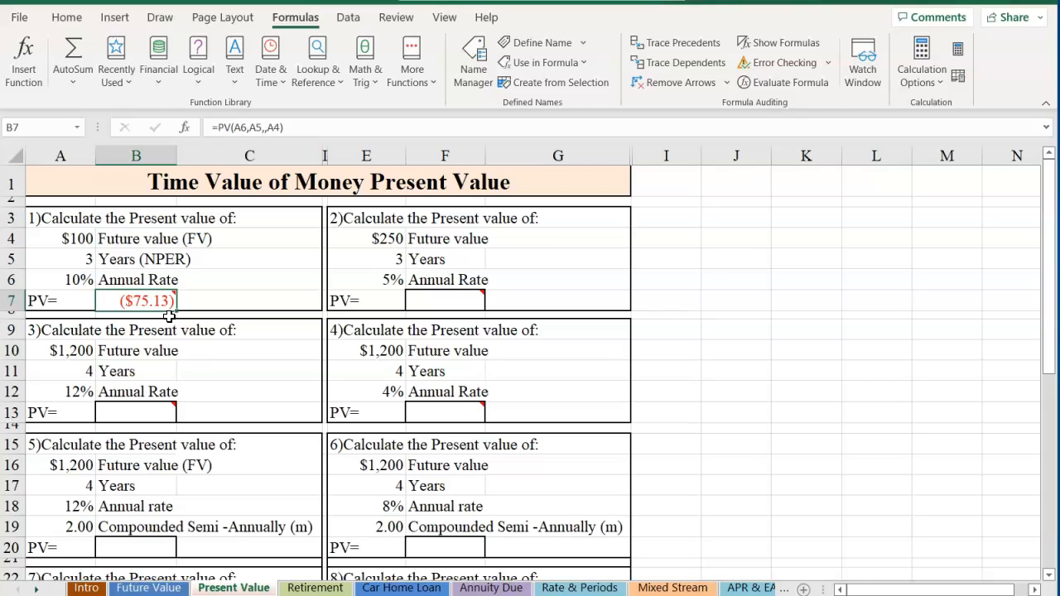
# Change the Fv argument of B7's PV formula to -A4
pyautogui.rightClick(146, 351)
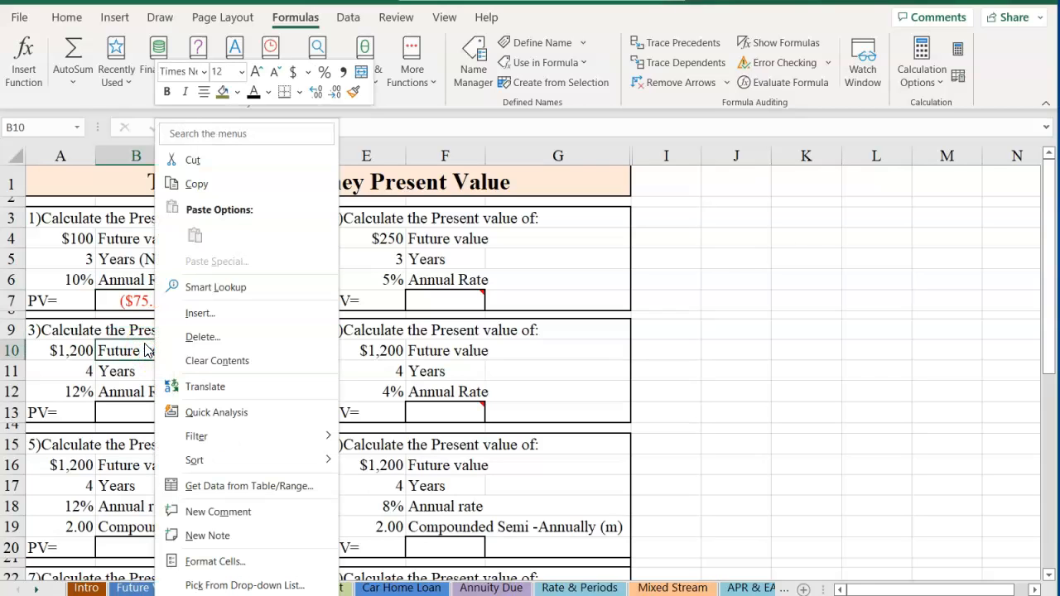
pyautogui.click(80, 289)
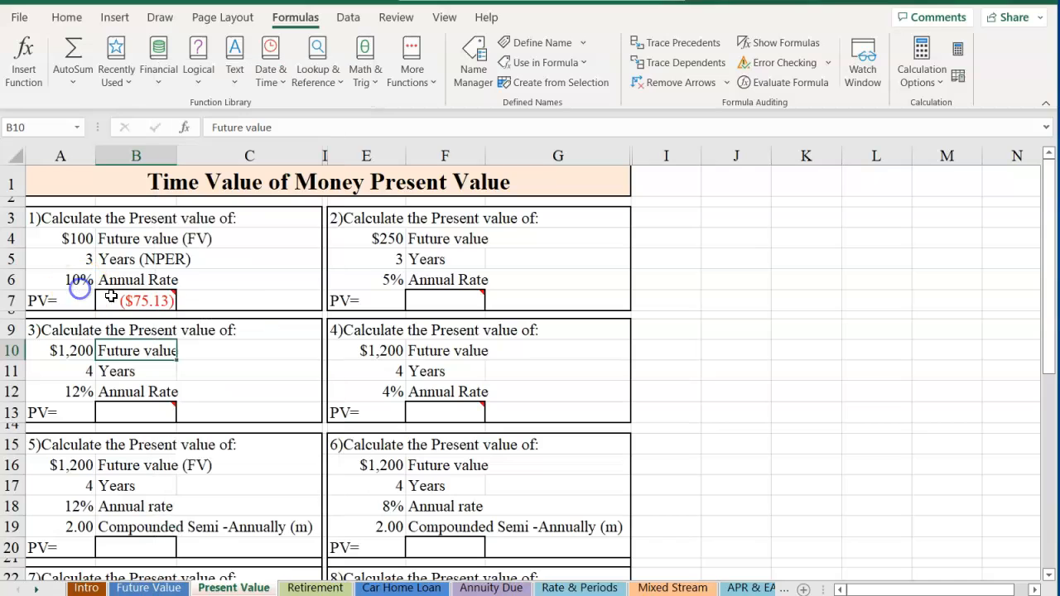
pyautogui.click(120, 301)
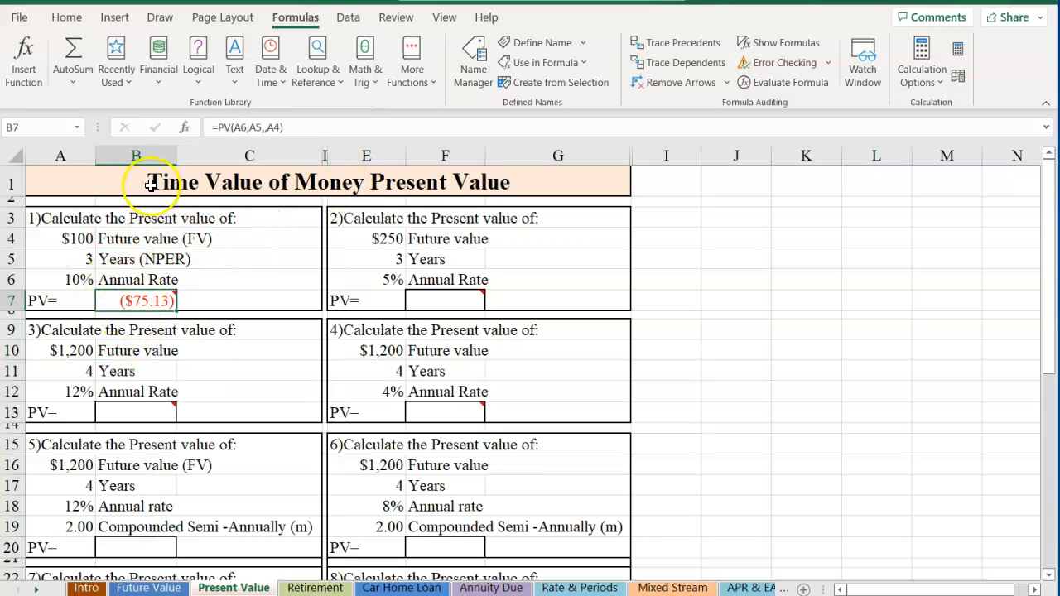
pyautogui.click(184, 127)
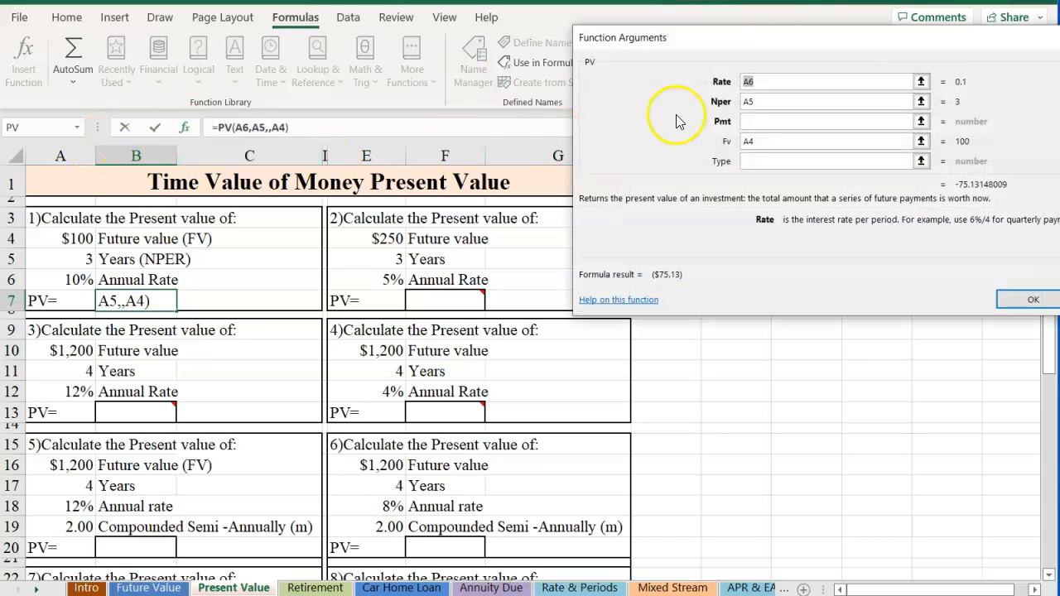
pyautogui.click(745, 142)
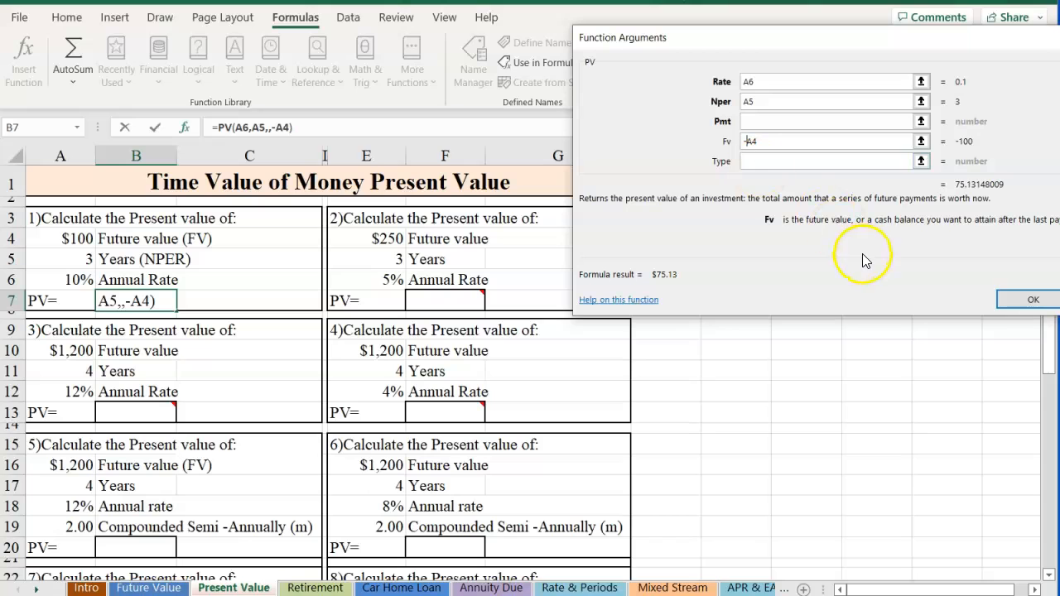
pyautogui.click(1017, 300)
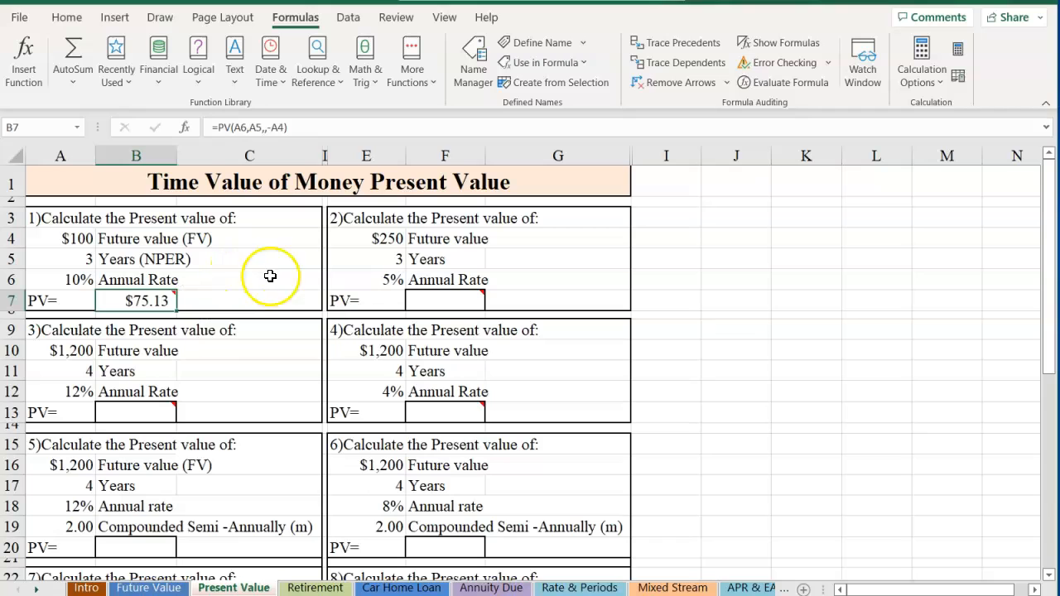
# Insert a PV function into cell F7 with E6 as Rate, E5 as Nper and -E4 as Fv, leaving Pmt and Type empty
pyautogui.click(428, 298)
pyautogui.click(25, 62)
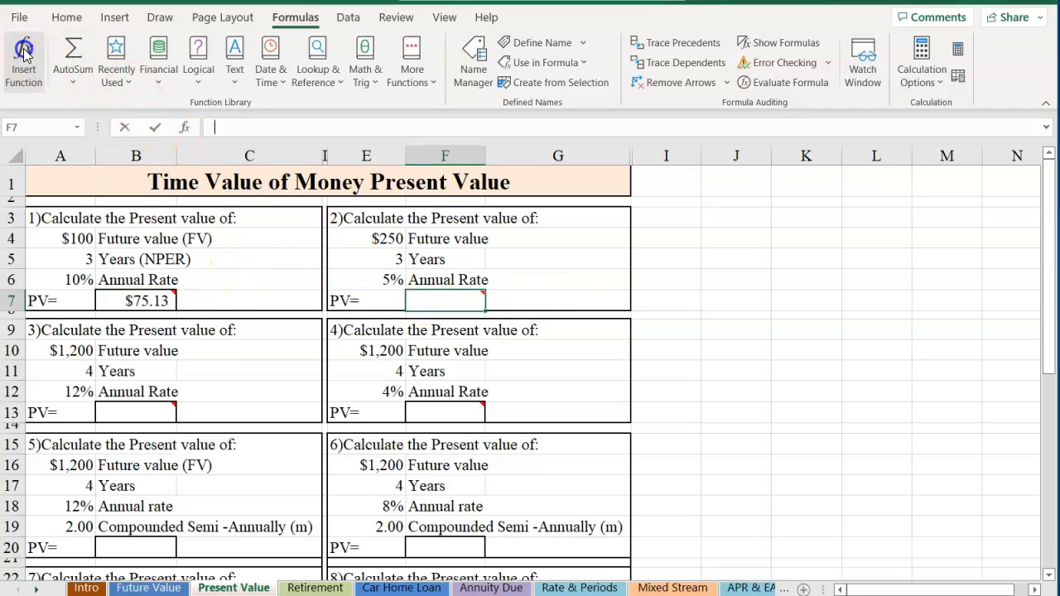
pyautogui.doubleClick(687, 142)
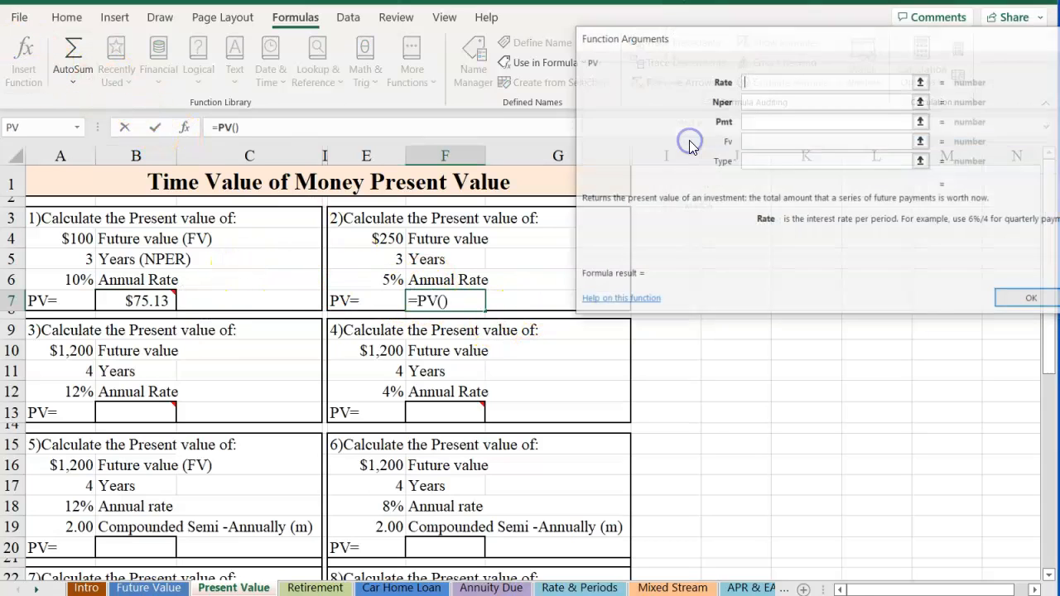
pyautogui.click(395, 277)
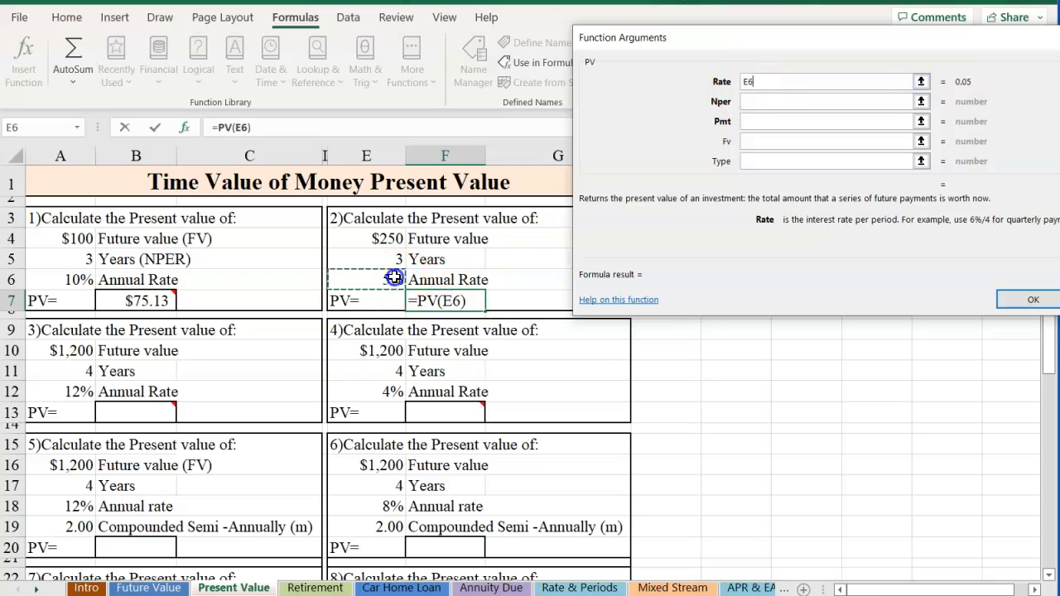
pyautogui.click(781, 101)
pyautogui.click(386, 262)
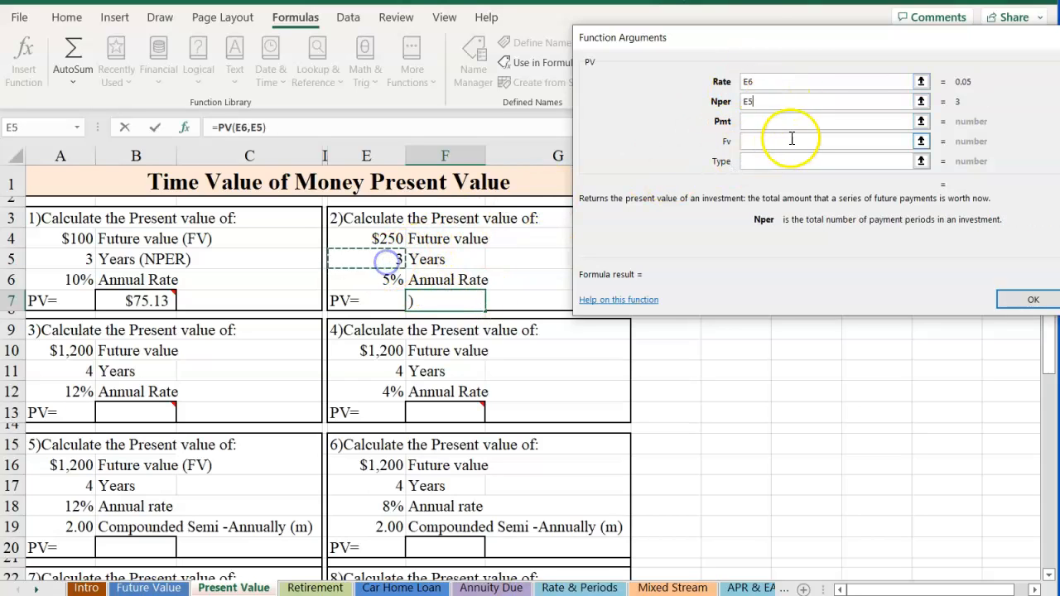
pyautogui.click(759, 141)
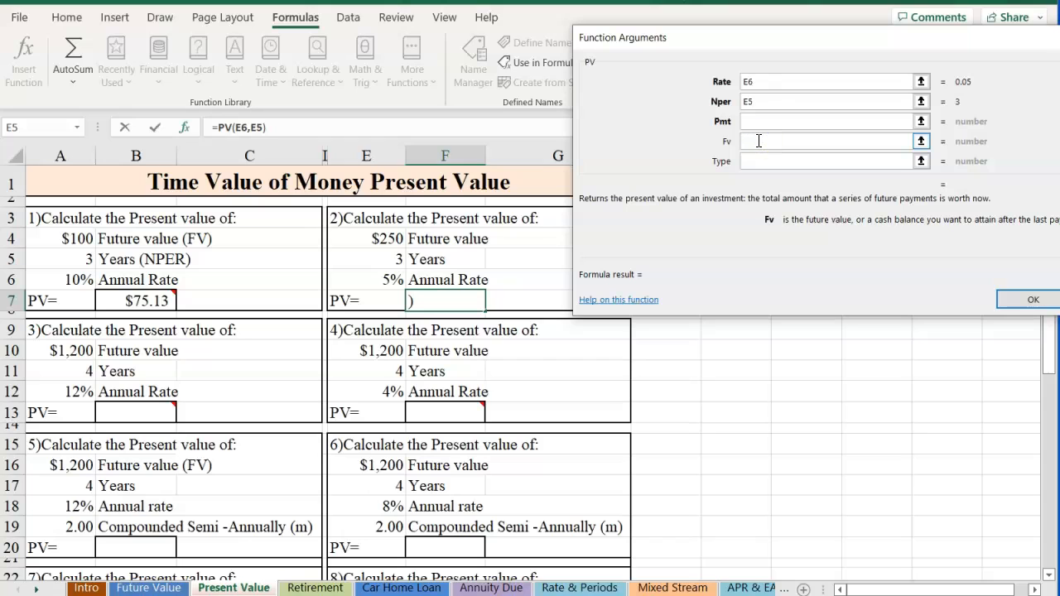
pyautogui.write('-')
pyautogui.click(370, 237)
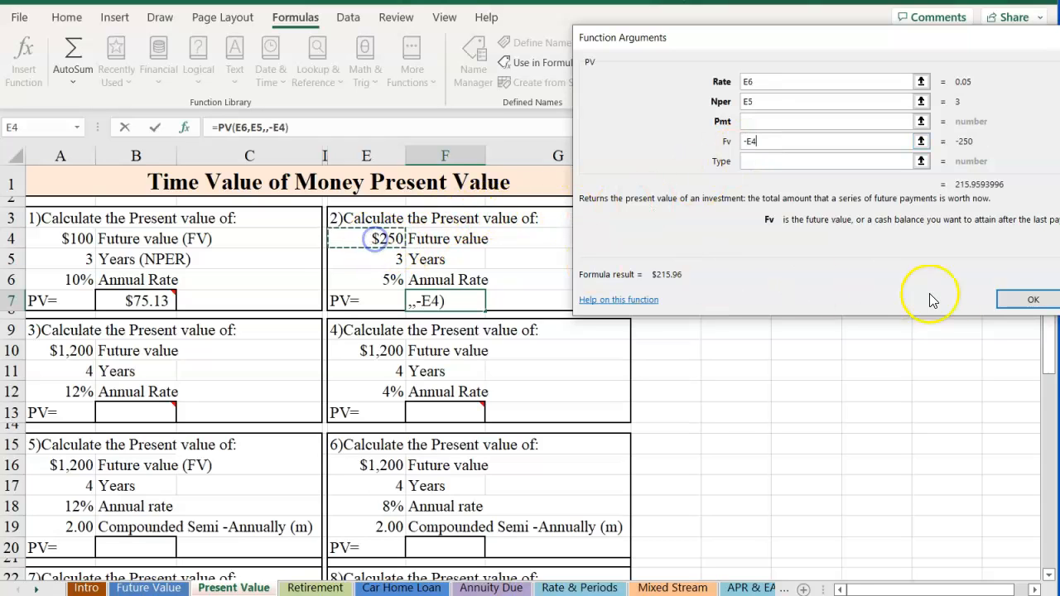
pyautogui.click(1025, 301)
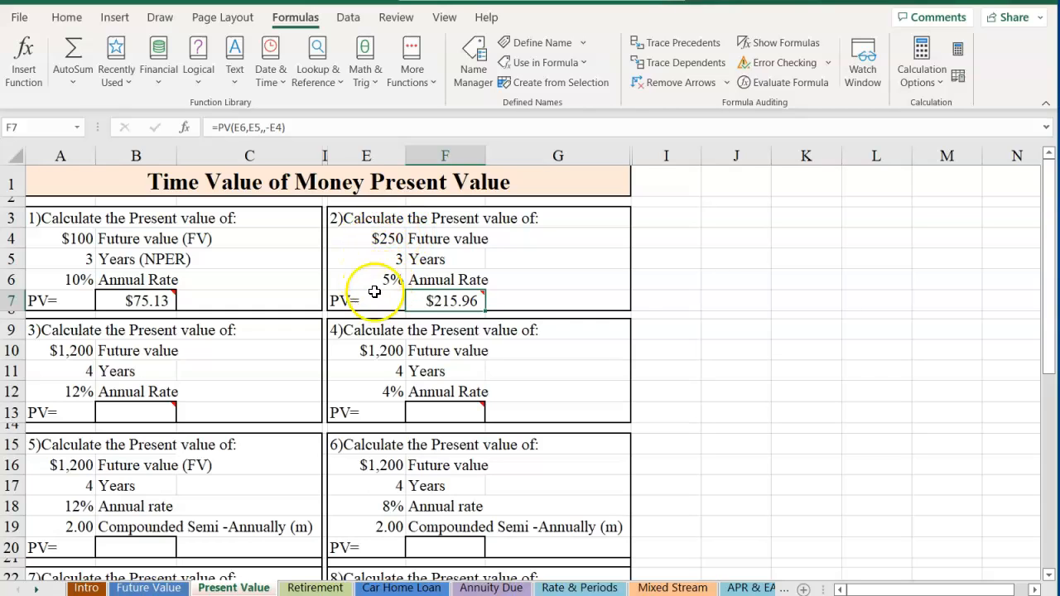
# Copy the PV formula from F7 into cell F13 for problem 4
pyautogui.moveTo(436, 303)
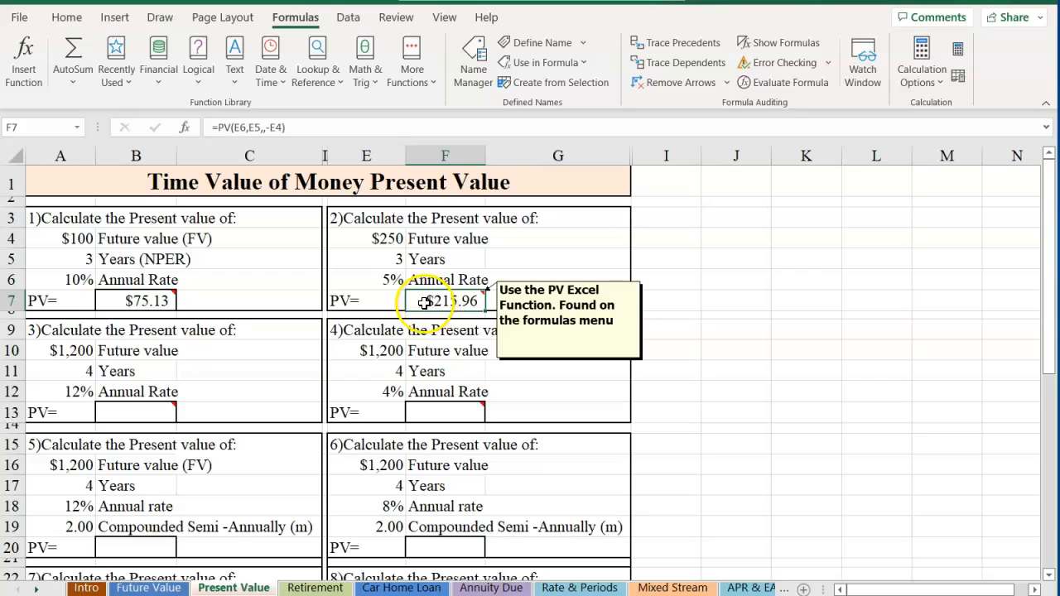
pyautogui.click(427, 303)
pyautogui.hotkey('ctrl', 'c')
pyautogui.press('Down')
pyautogui.press('Down')
pyautogui.press('Down')
pyautogui.press('Down')
pyautogui.press('Down')
pyautogui.press('Down')
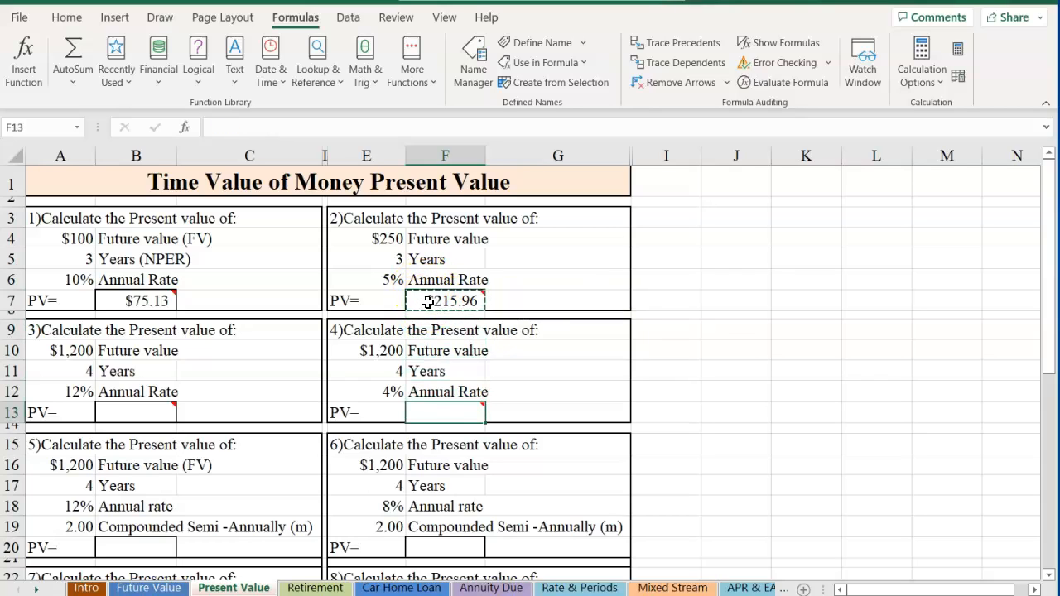
pyautogui.hotkey('ctrl', 'v')
# Paste the copied PV formula into cell B13 for problem 3
pyautogui.press('Left')
pyautogui.press('Left')
pyautogui.press('Left')
pyautogui.press('Left')
pyautogui.press('Left')
pyautogui.press('Right')
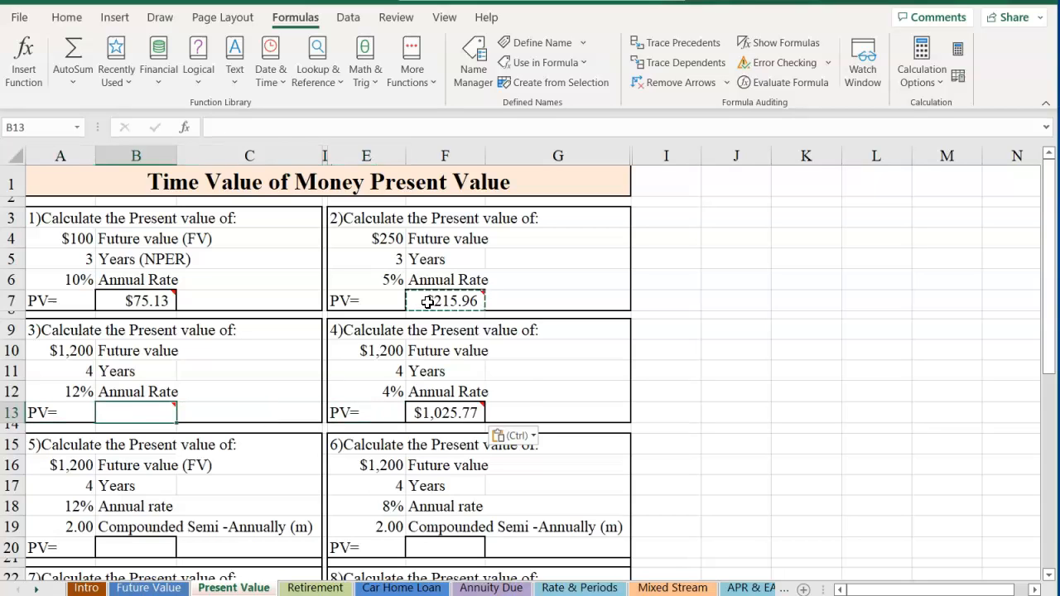
pyautogui.hotkey('ctrl', 'v')
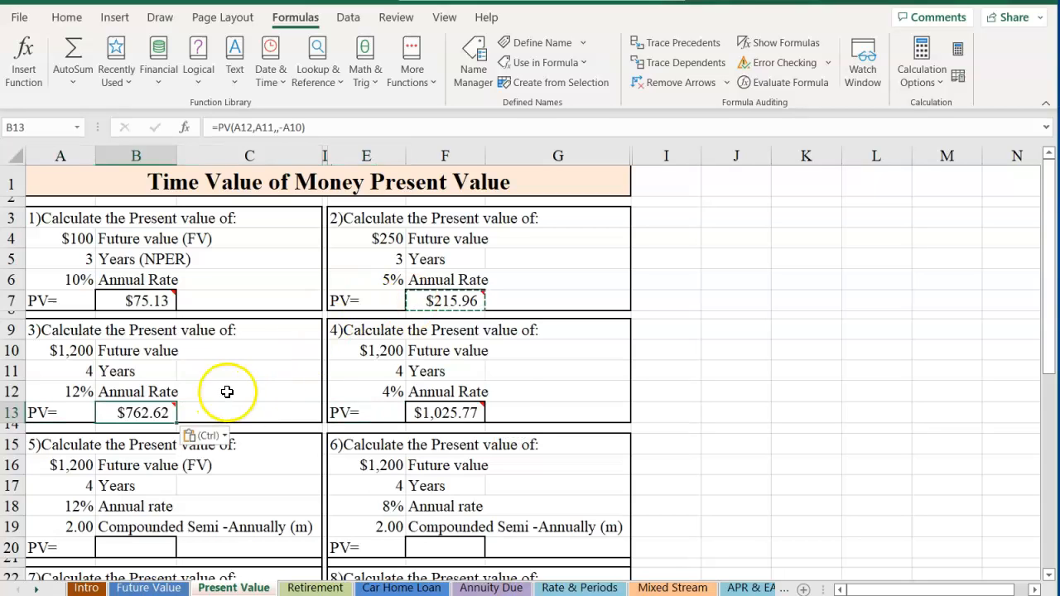
# Insert the PV function into cell B20 for the semi-annually compounded problem 5
pyautogui.scroll(-3, 273, 320)
pyautogui.scroll(-1, 273, 320)
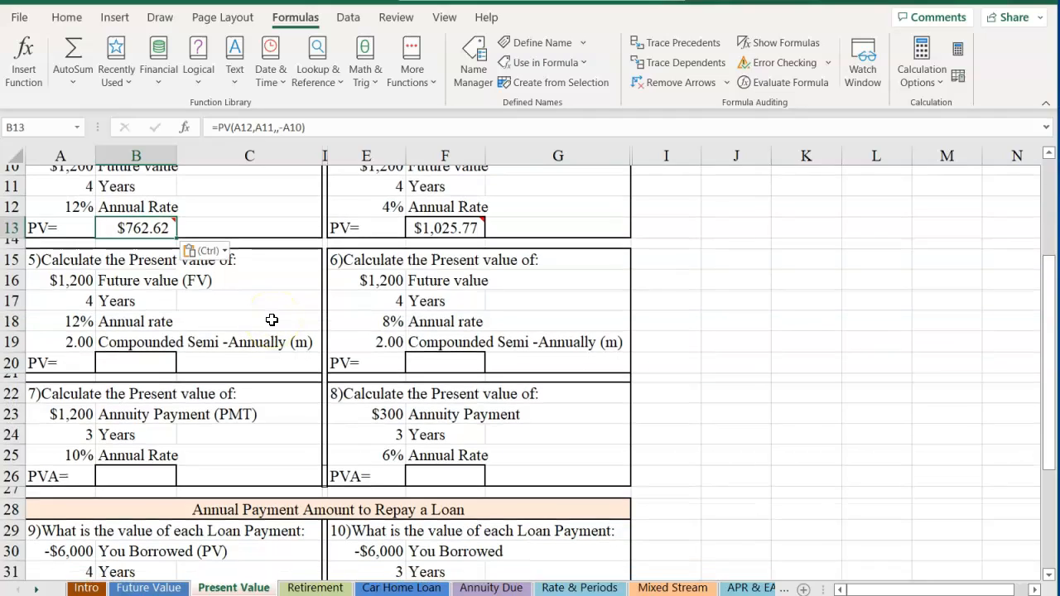
pyautogui.click(122, 367)
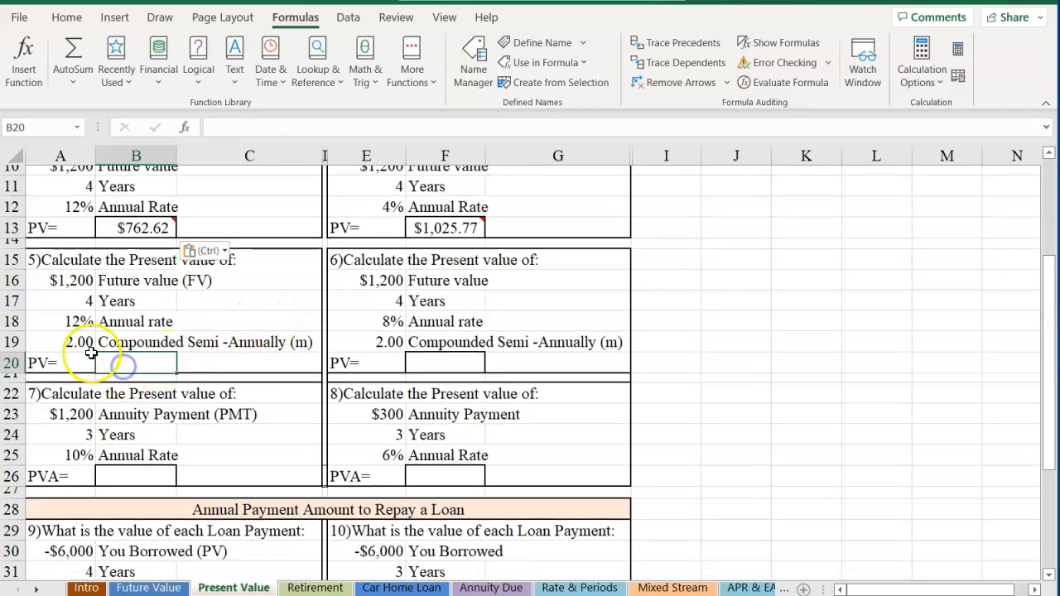
pyautogui.click(29, 55)
pyautogui.click(694, 141)
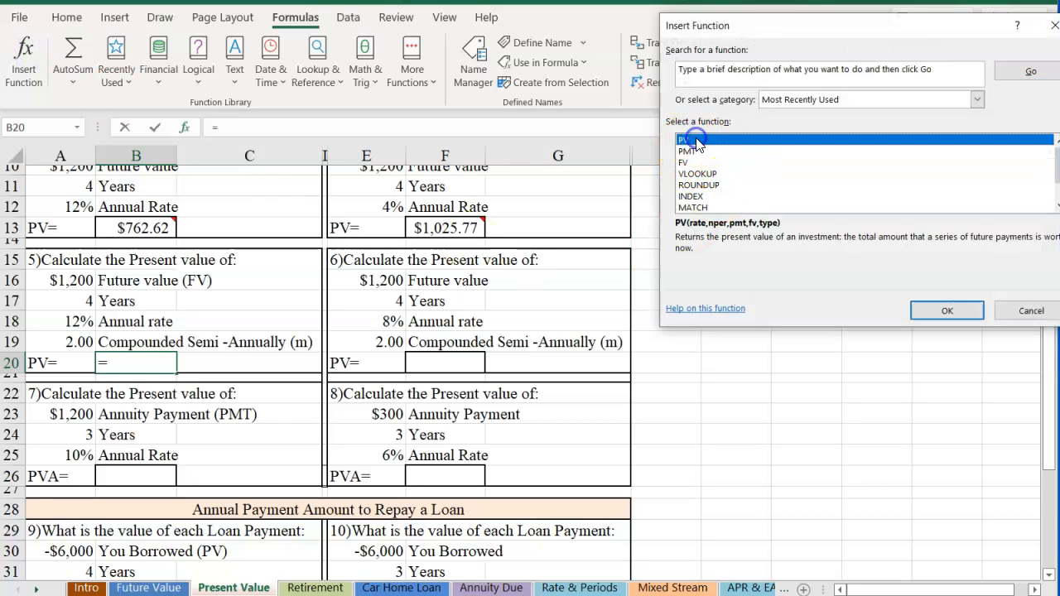
pyautogui.doubleClick(694, 141)
# Set the PV function's Rate to A18/A19 and its Nper to A17*A19 for problem 5
pyautogui.click(73, 320)
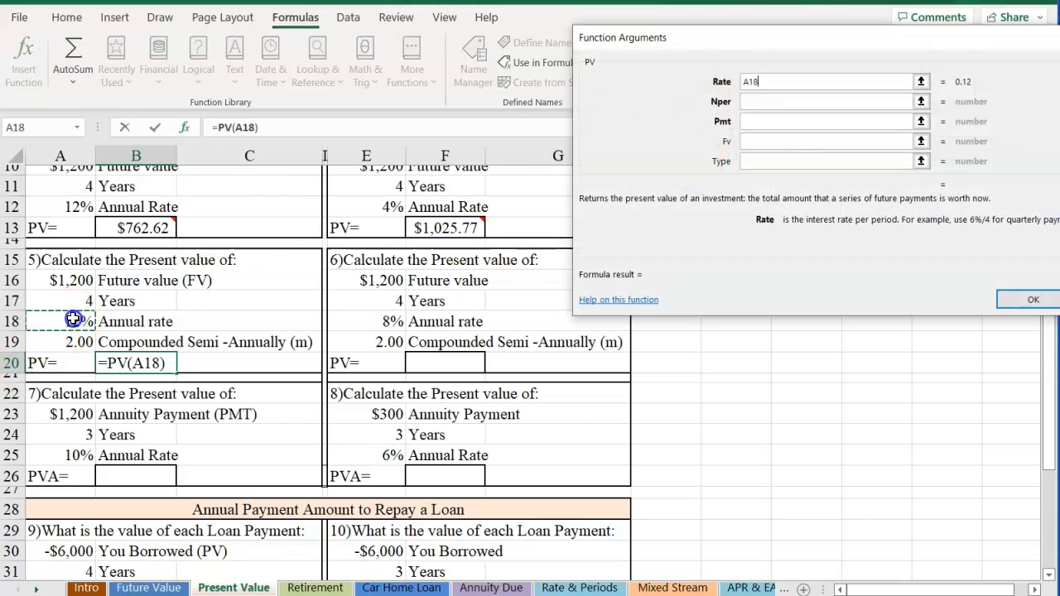
pyautogui.click(760, 100)
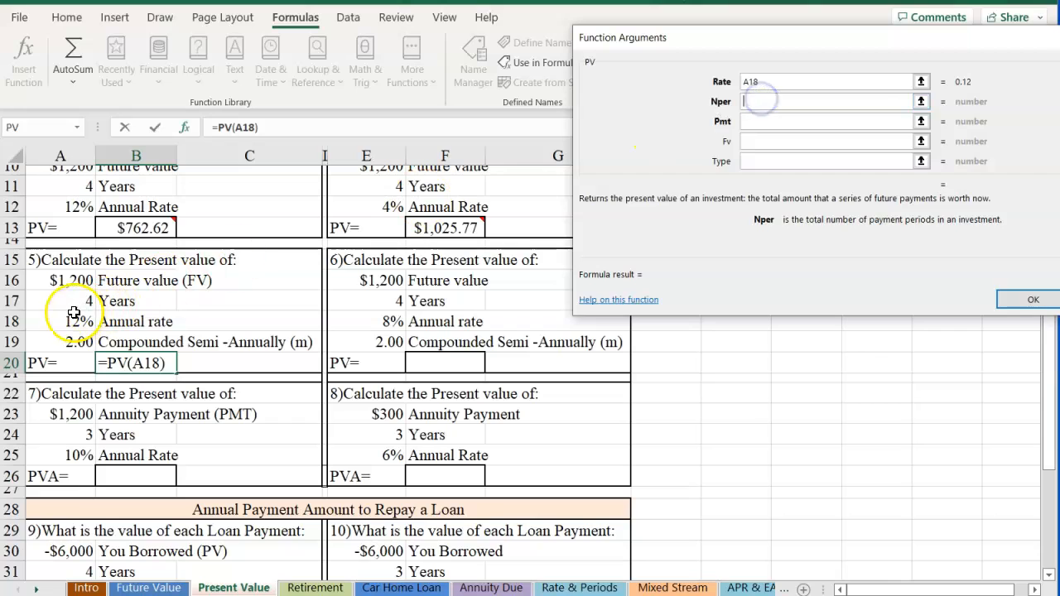
pyautogui.click(76, 302)
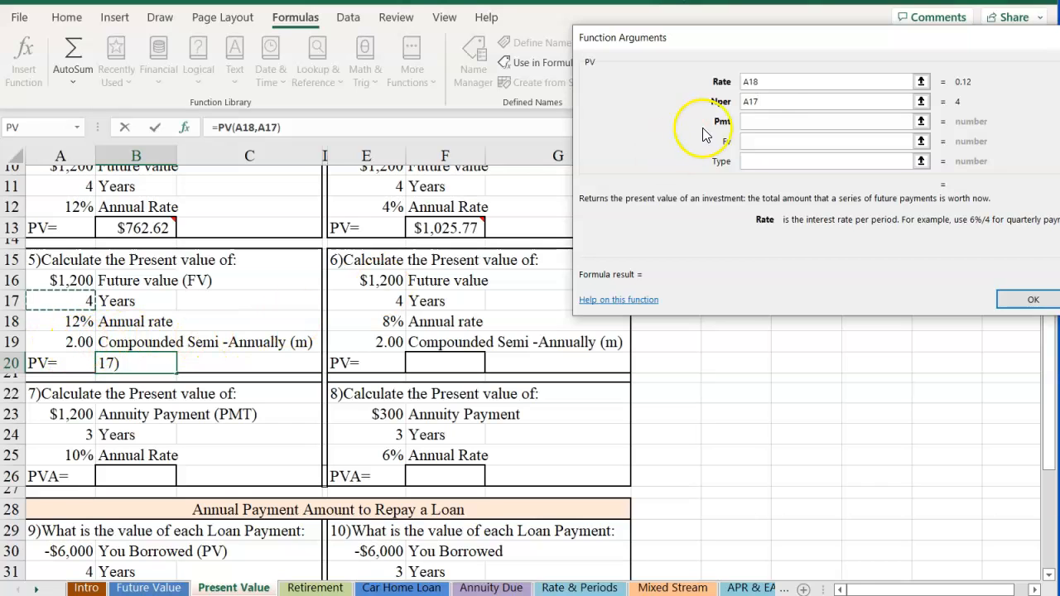
pyautogui.click(768, 83)
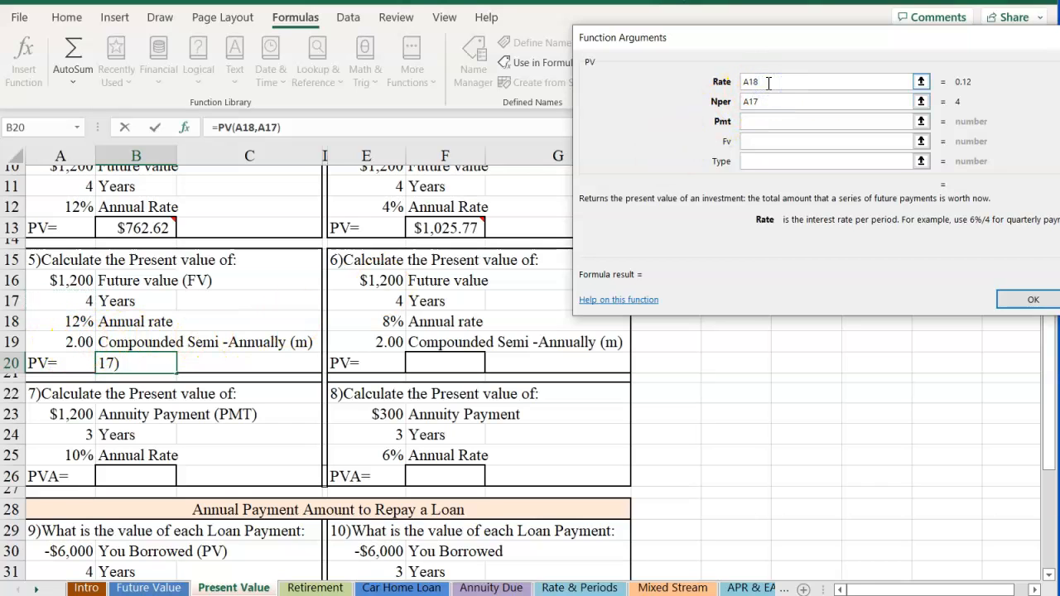
pyautogui.write('/')
pyautogui.click(68, 342)
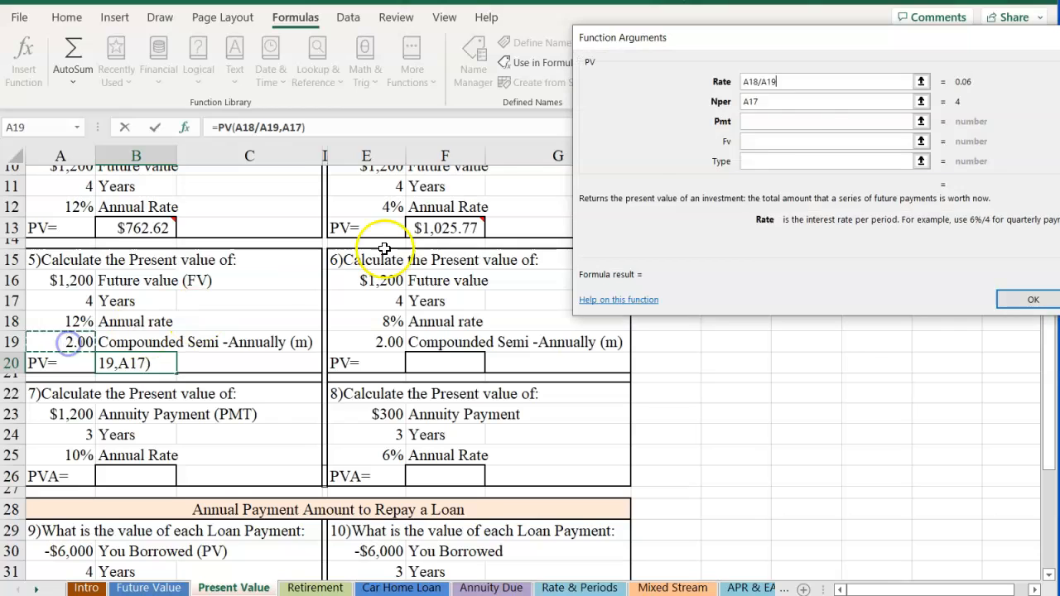
pyautogui.click(779, 100)
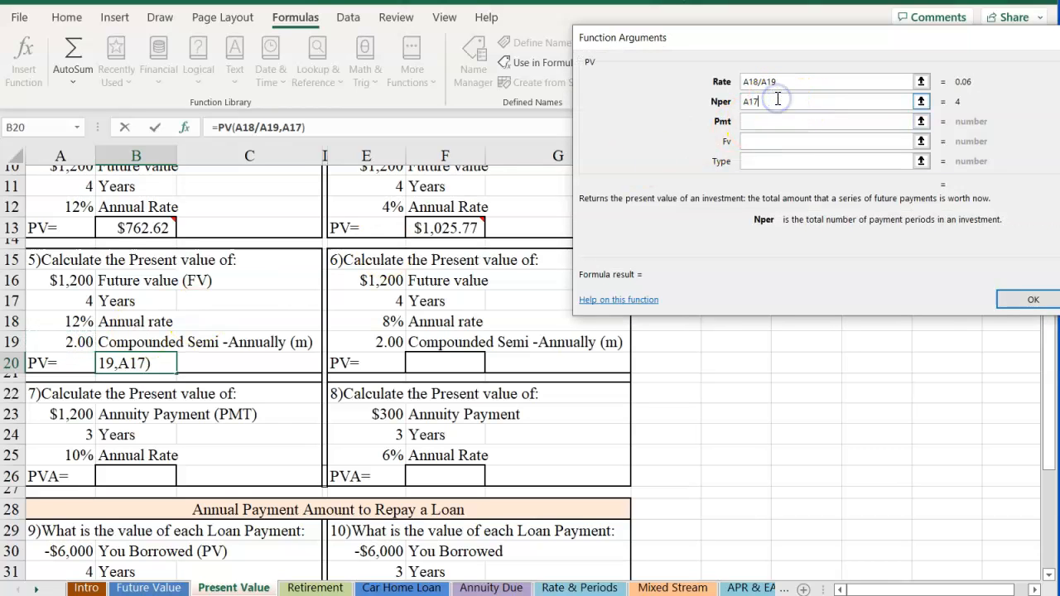
pyautogui.write('A17*')
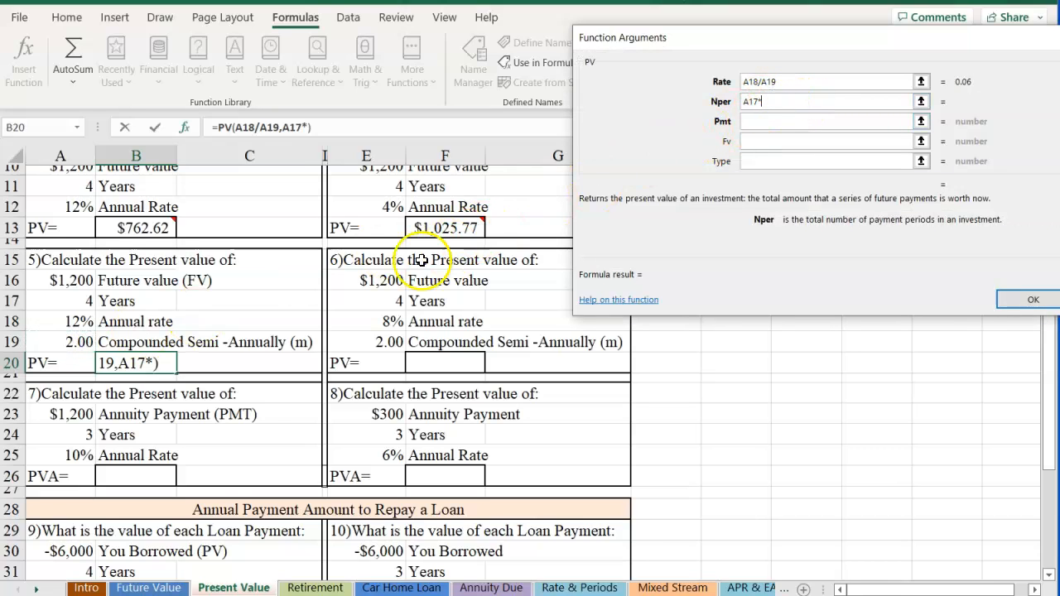
pyautogui.click(61, 346)
# Set Fv to -A23, leaving Pmt and Type empty, and complete the PV formula in cell B20
pyautogui.click(784, 141)
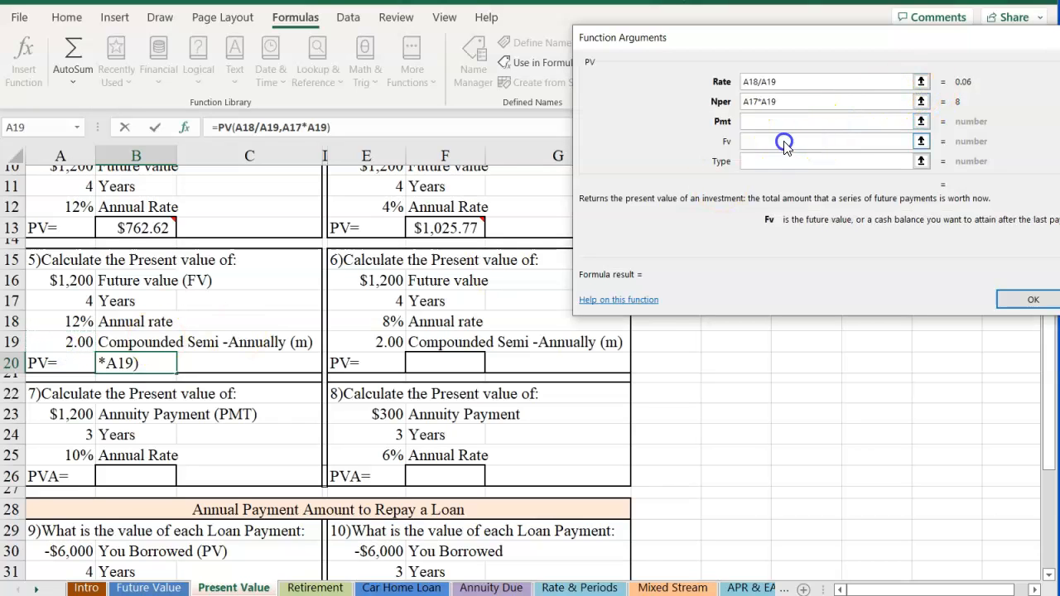
pyautogui.write('-A23')
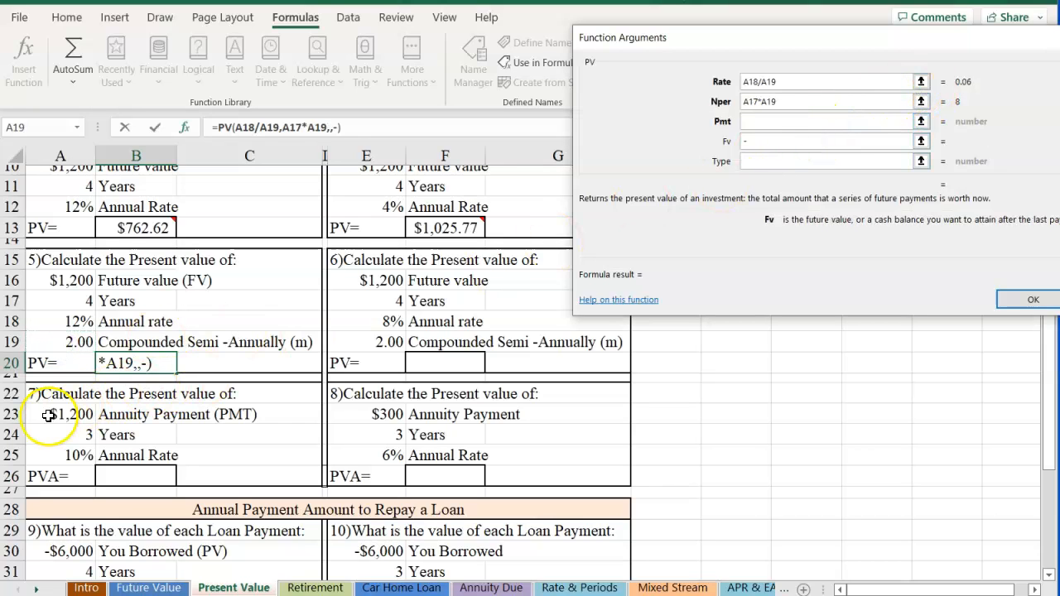
pyautogui.click(60, 414)
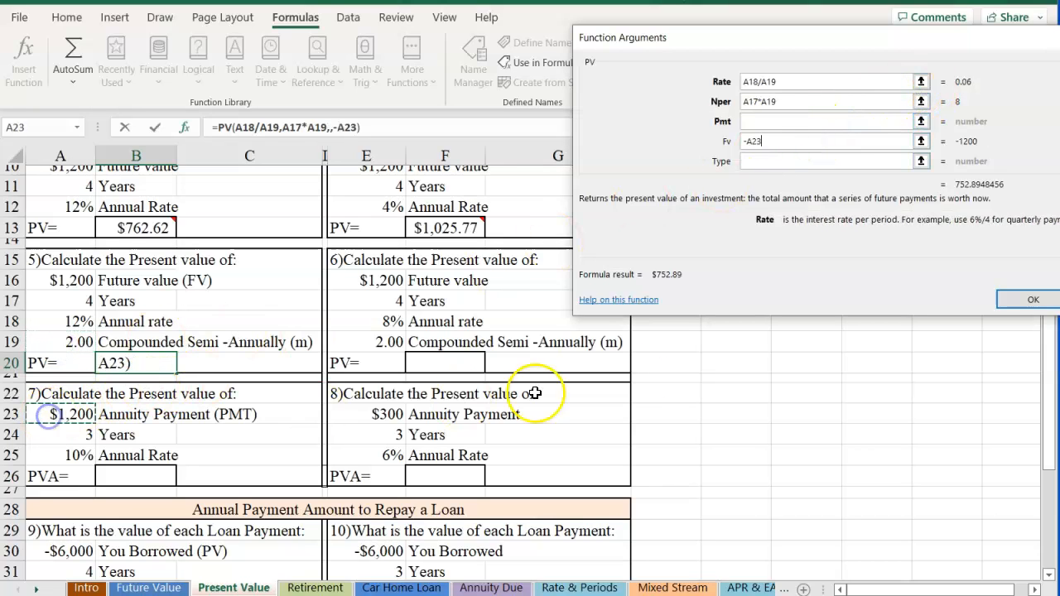
pyautogui.click(1025, 300)
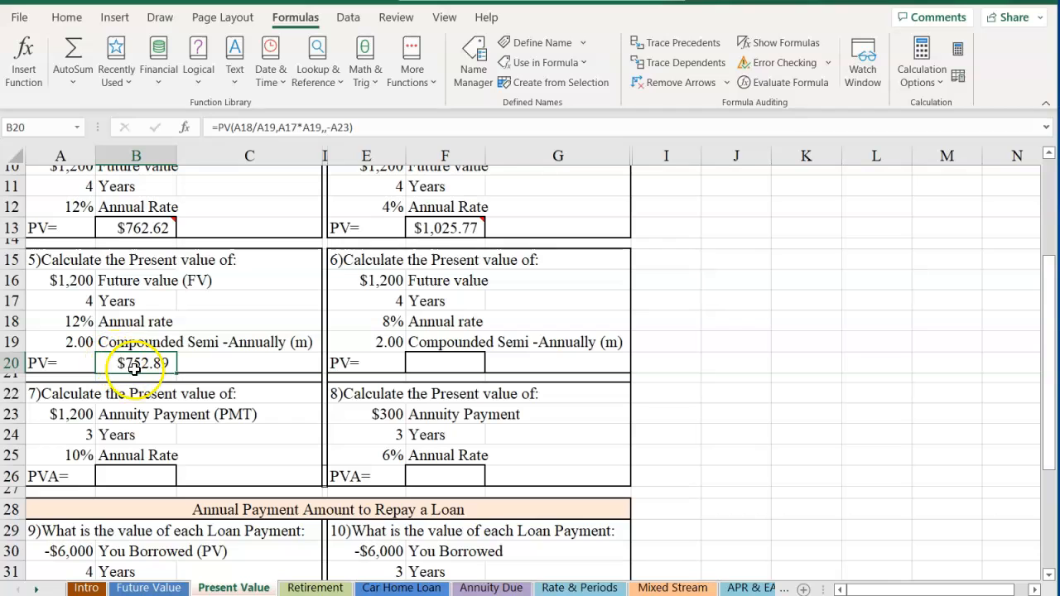
# Insert a PV function into cell F20 for problem 6 with E18/E19 as Rate
pyautogui.click(431, 362)
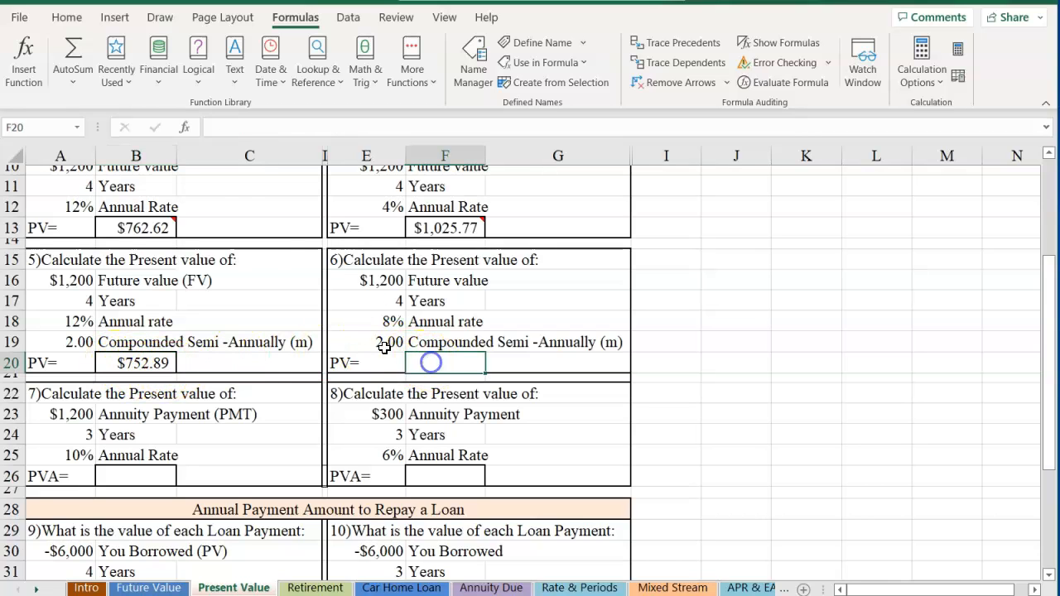
pyautogui.click(24, 58)
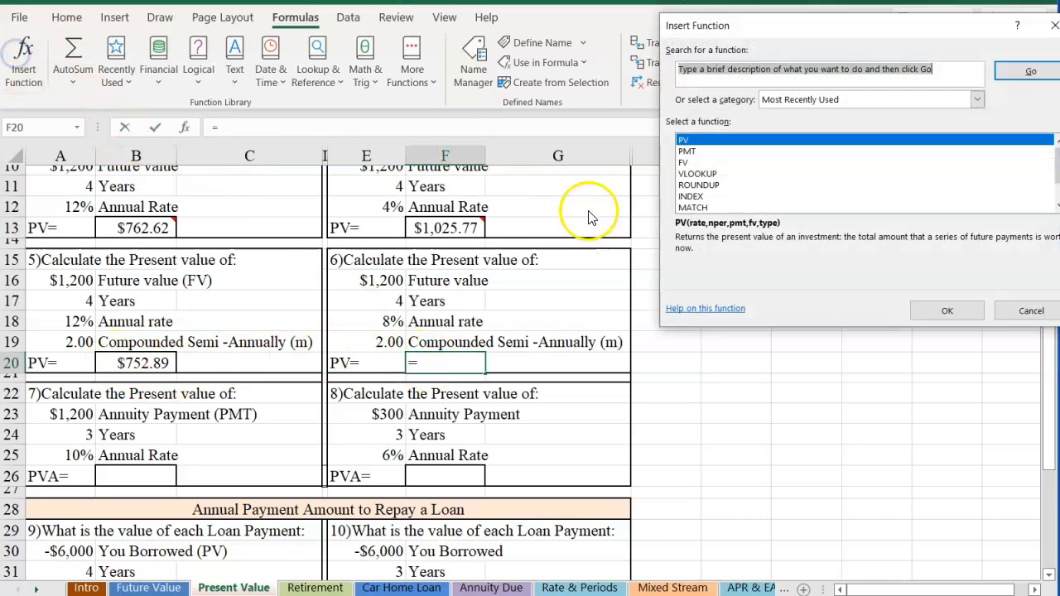
pyautogui.doubleClick(702, 140)
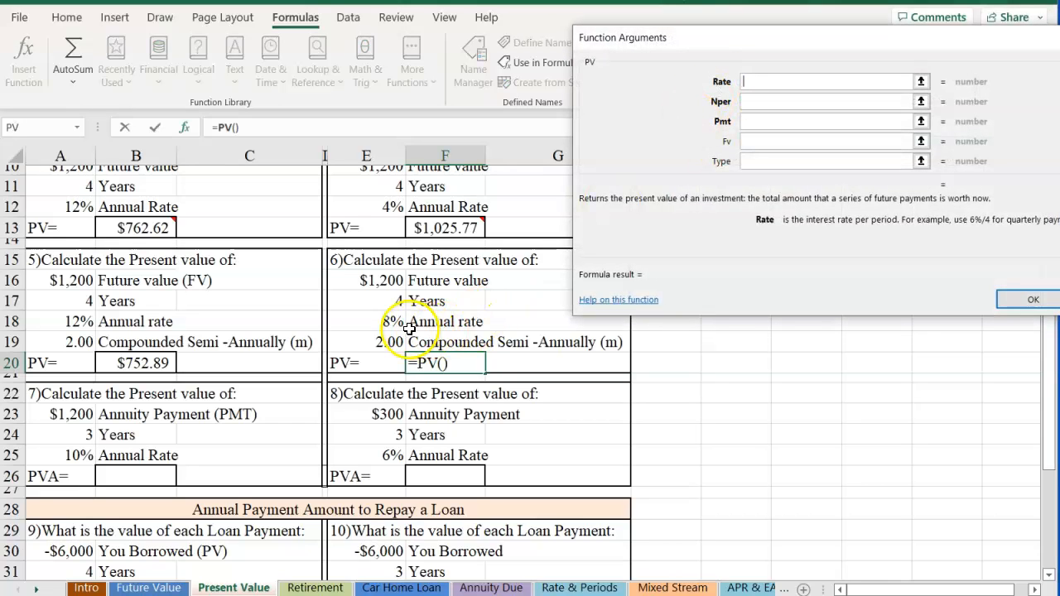
pyautogui.click(398, 322)
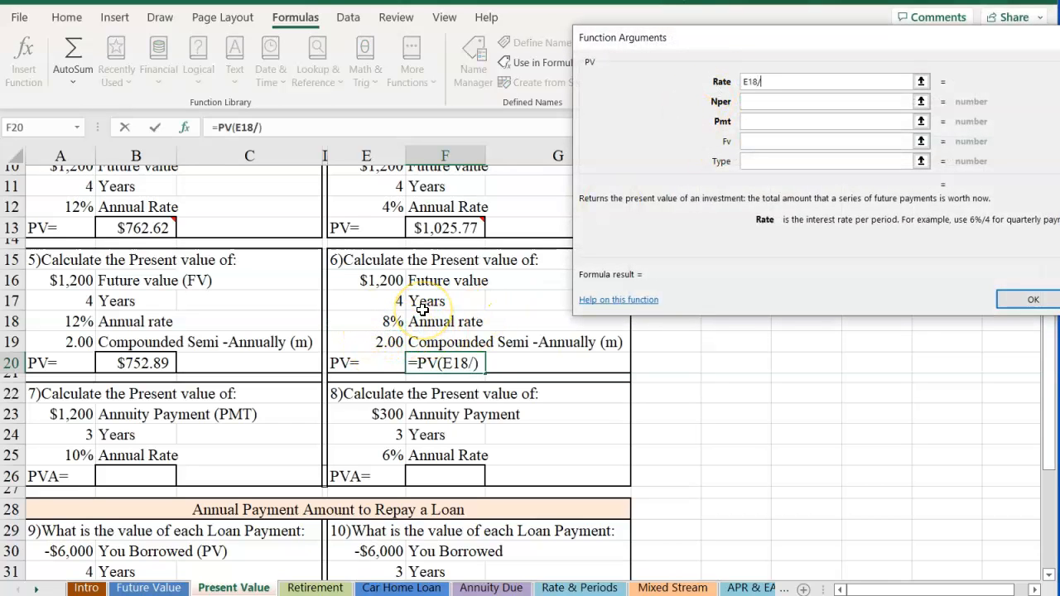
pyautogui.click(373, 341)
# Set Nper to E17*E19 and Fv to -E16, and complete the PV formula in cell F20
pyautogui.click(741, 106)
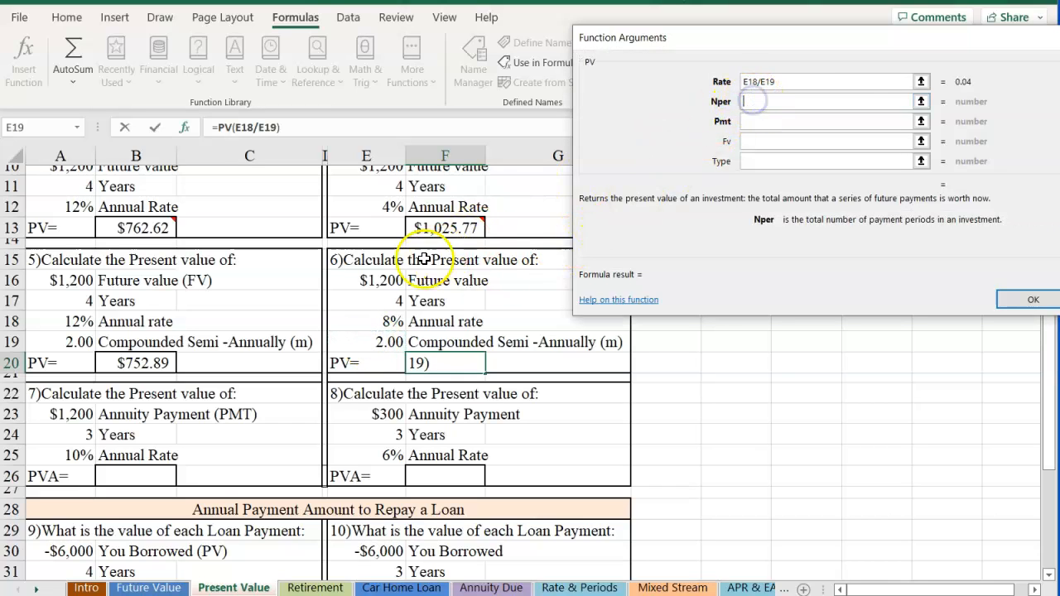
pyautogui.click(375, 303)
pyautogui.write('*')
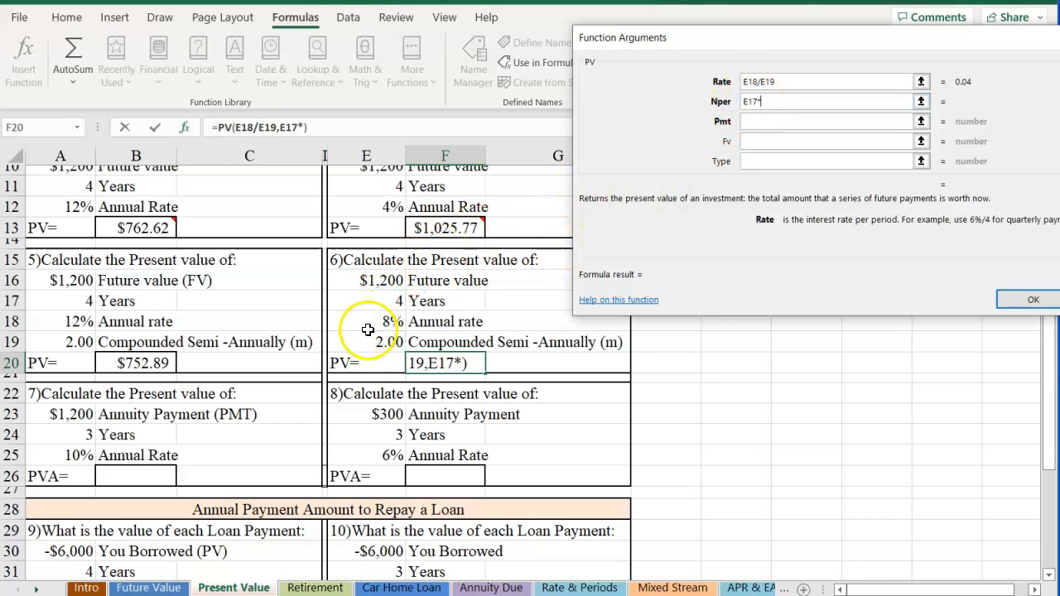
pyautogui.click(373, 342)
pyautogui.click(752, 138)
pyautogui.write('-')
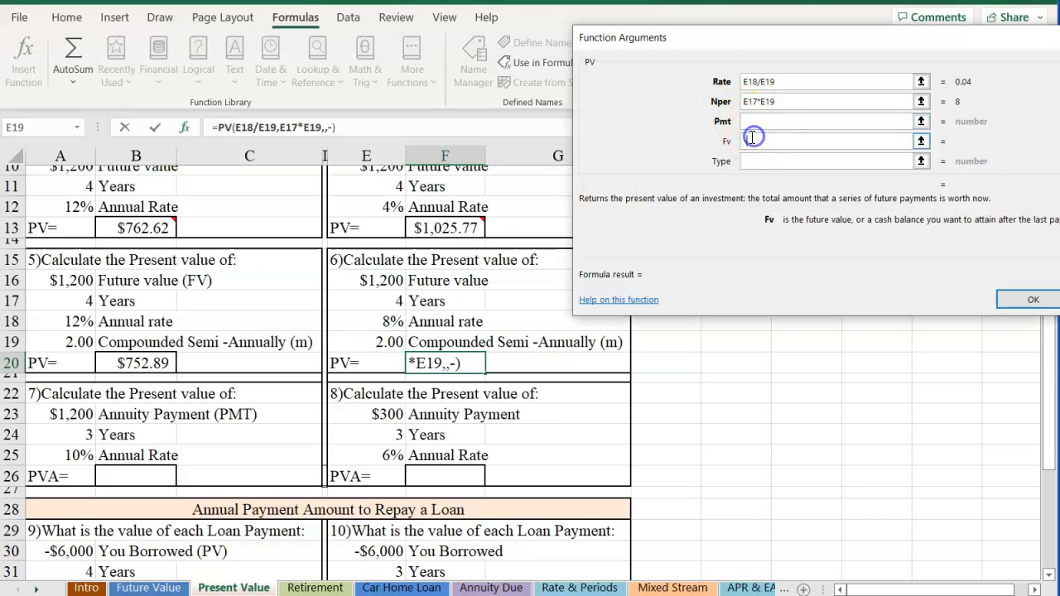
pyautogui.click(379, 281)
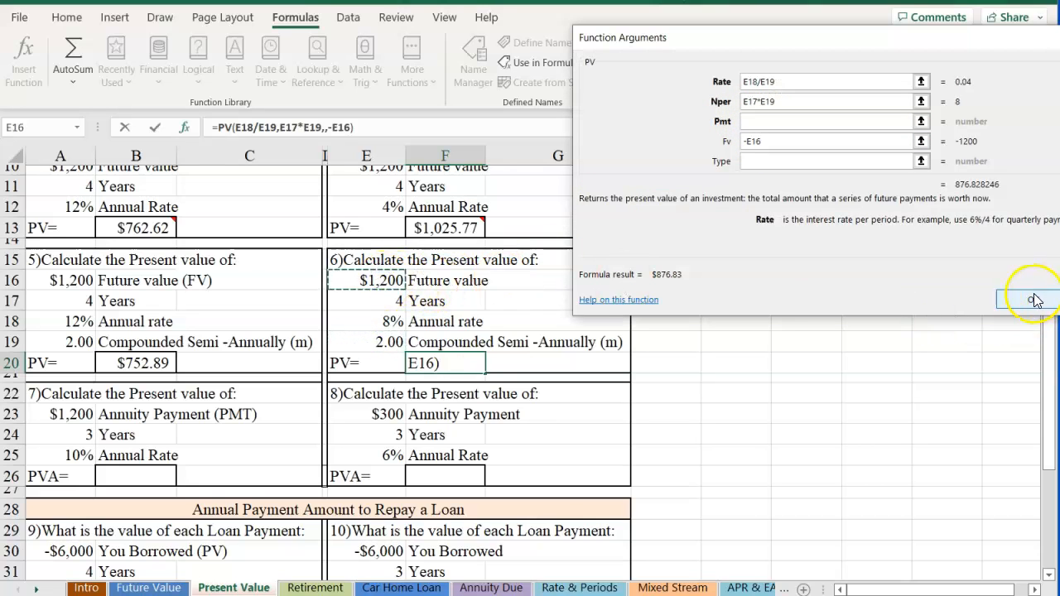
pyautogui.click(1034, 300)
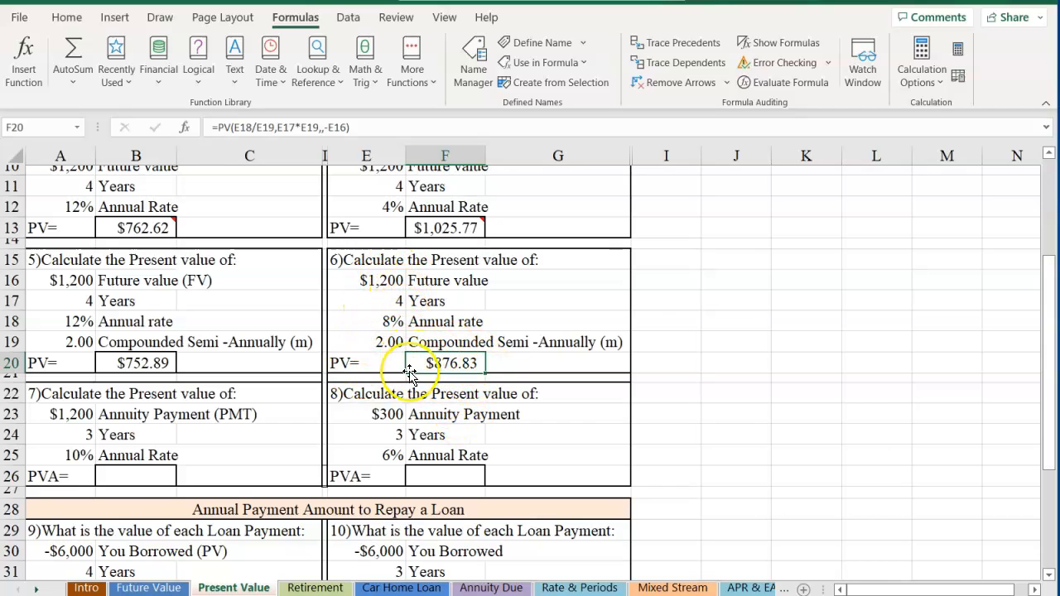
# Insert a PV function into cell B26 for the problem 7 annuity with A25 as Rate
pyautogui.click(113, 475)
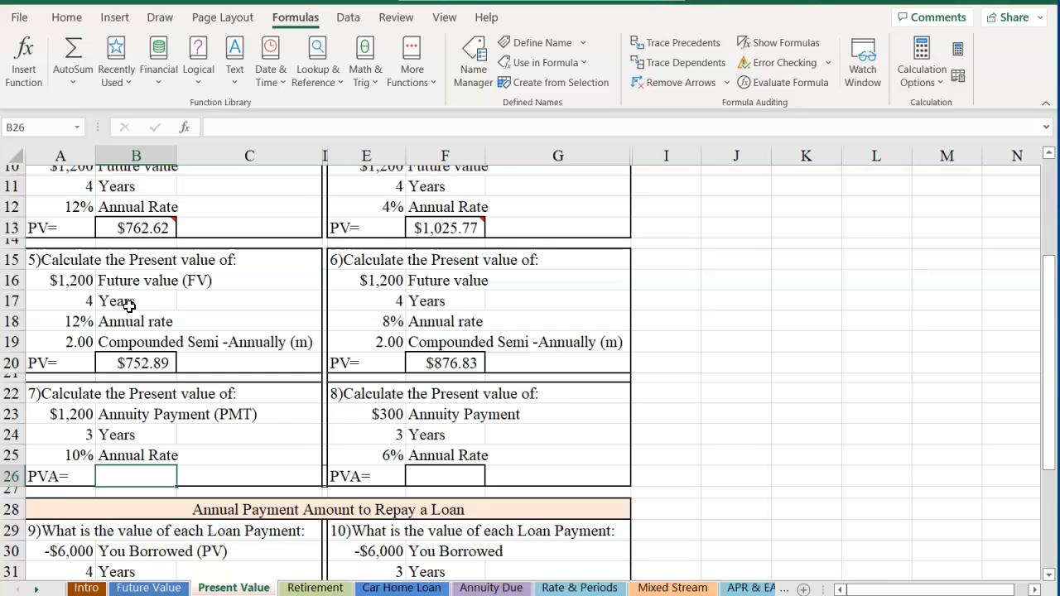
pyautogui.click(133, 469)
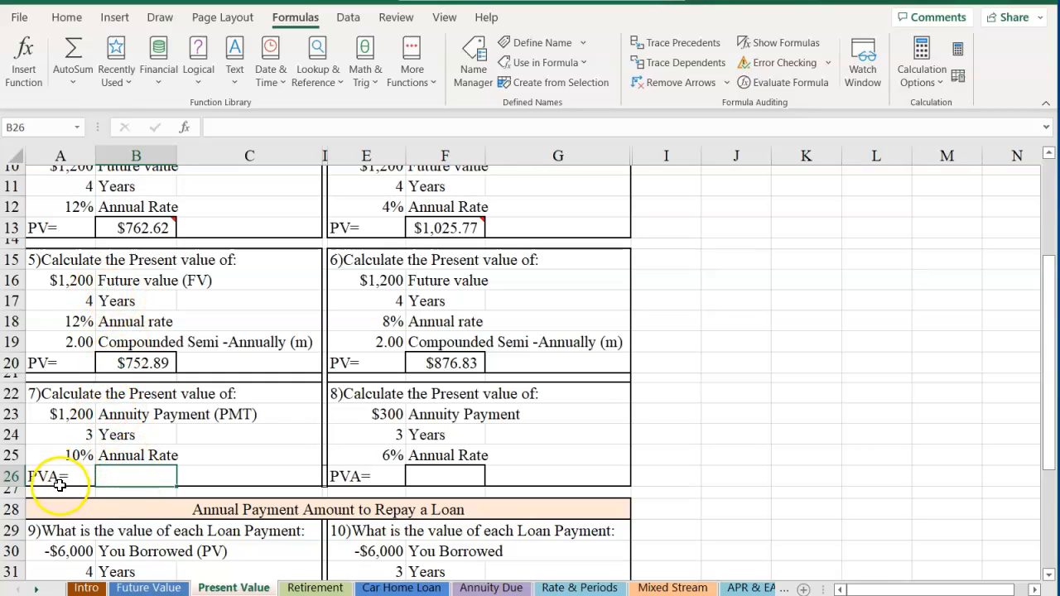
pyautogui.click(24, 58)
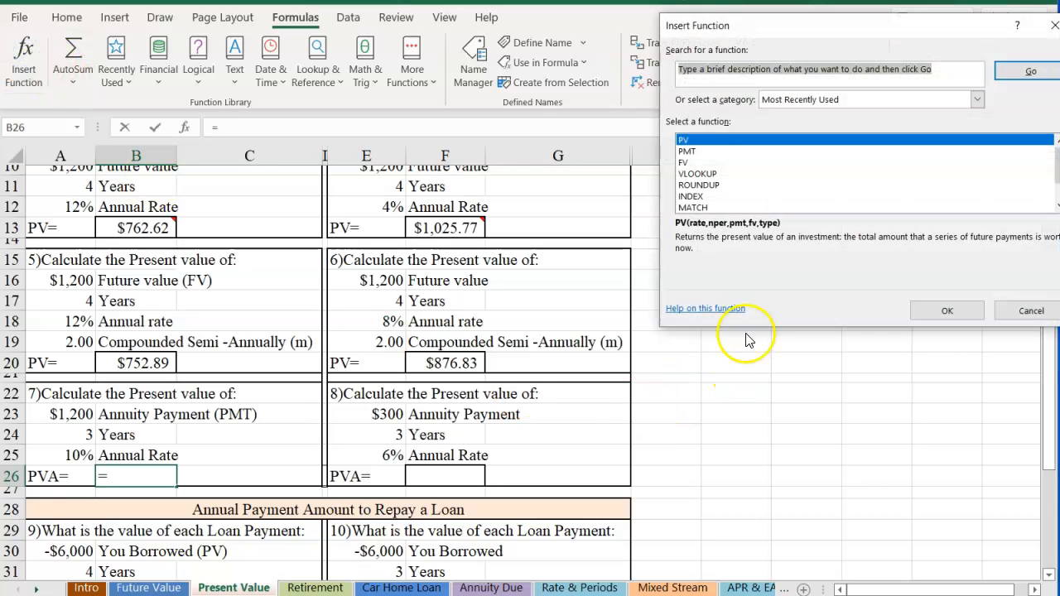
pyautogui.click(705, 142)
pyautogui.doubleClick(705, 142)
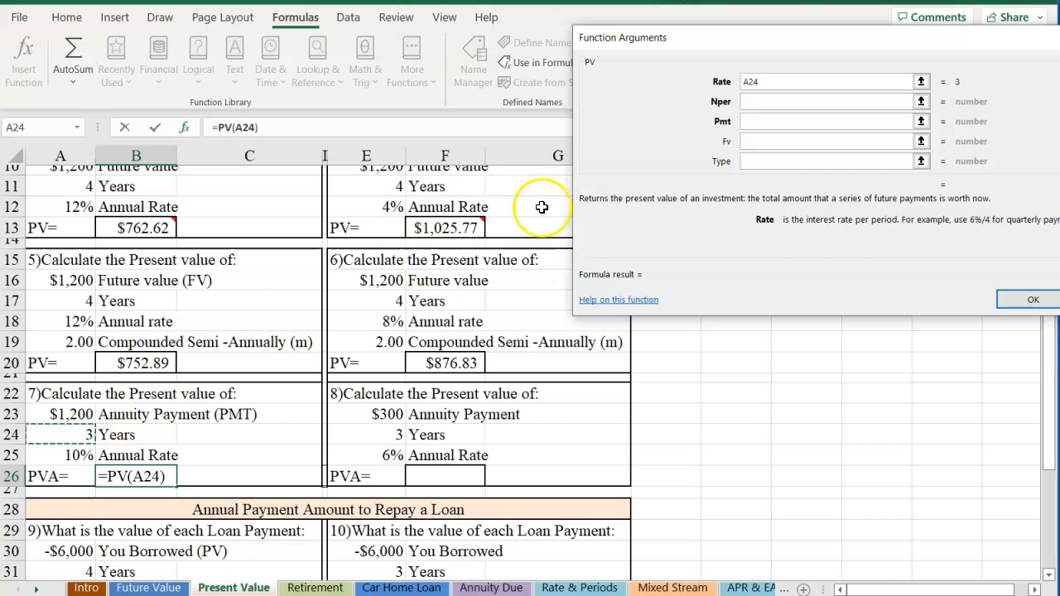
pyautogui.press('BackSpace')
pyautogui.press('BackSpace')
pyautogui.press('BackSpace')
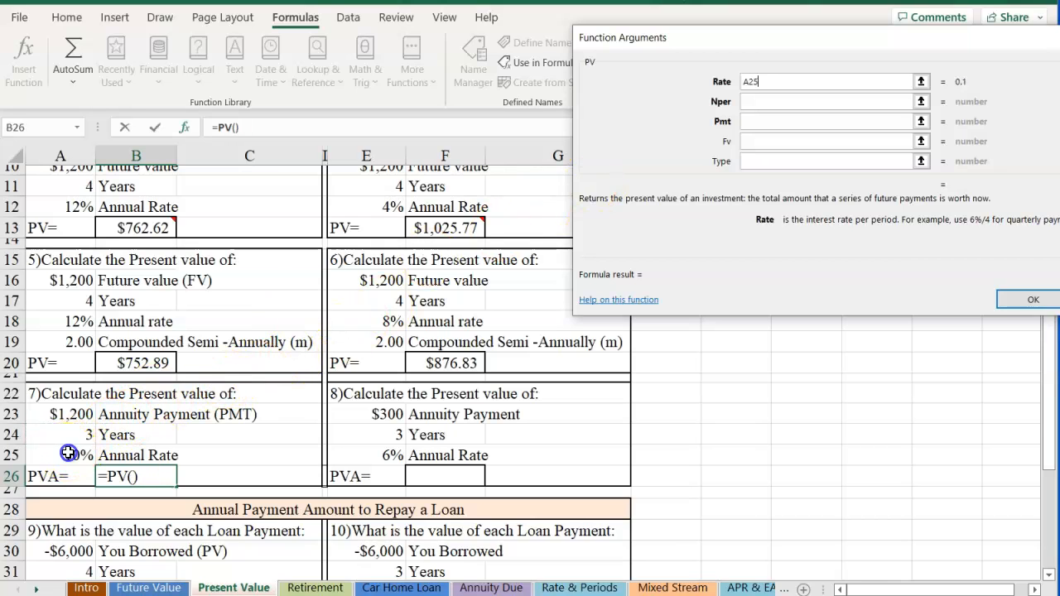
# Set Nper to A24 and Pmt to -A23, and complete the annuity PV formula in cell B26
pyautogui.click(781, 101)
pyautogui.click(58, 436)
pyautogui.click(762, 121)
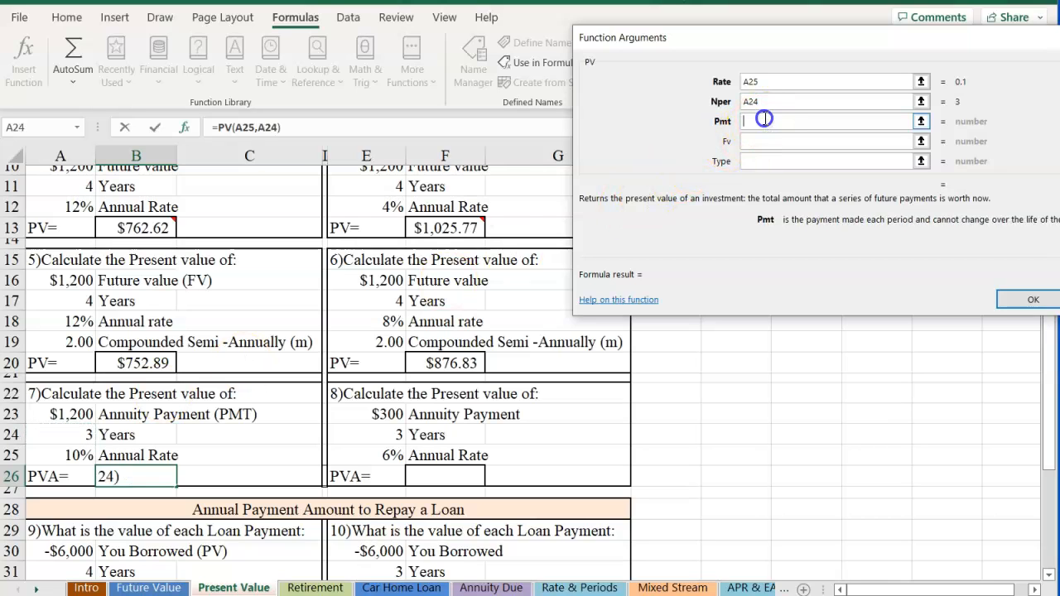
pyautogui.click(36, 419)
pyautogui.click(1014, 302)
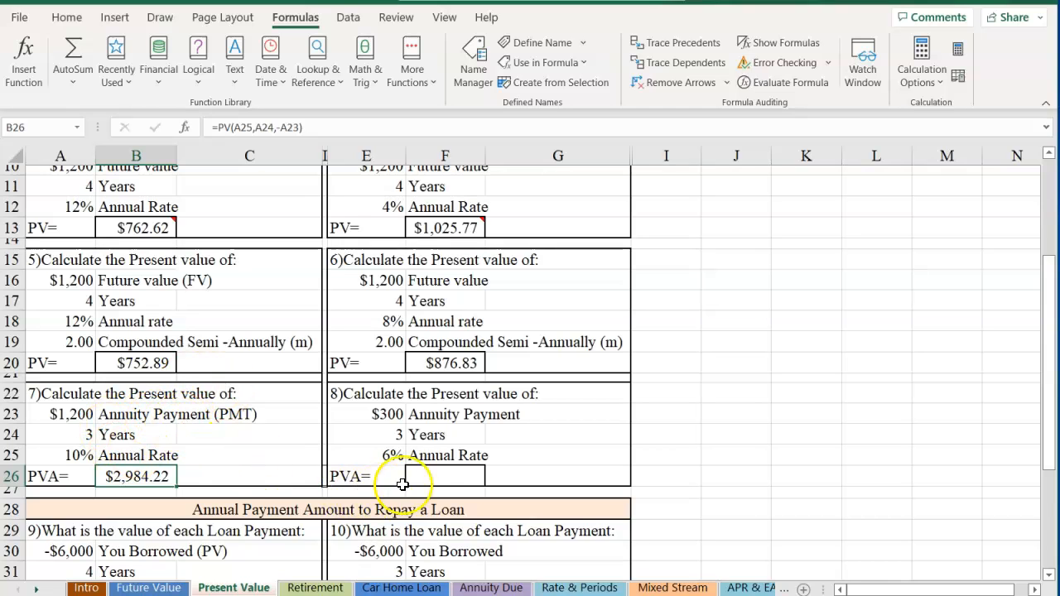
# Insert a PV function into cell F26 for the problem 8 annuity with E25 as Rate
pyautogui.click(447, 476)
pyautogui.click(42, 63)
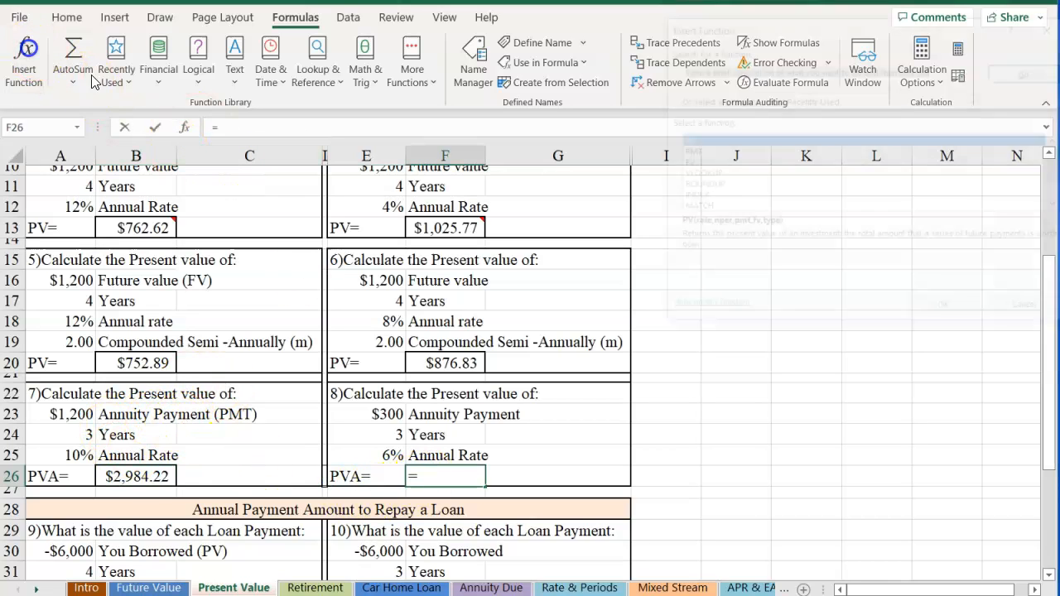
pyautogui.click(695, 141)
pyautogui.doubleClick(699, 145)
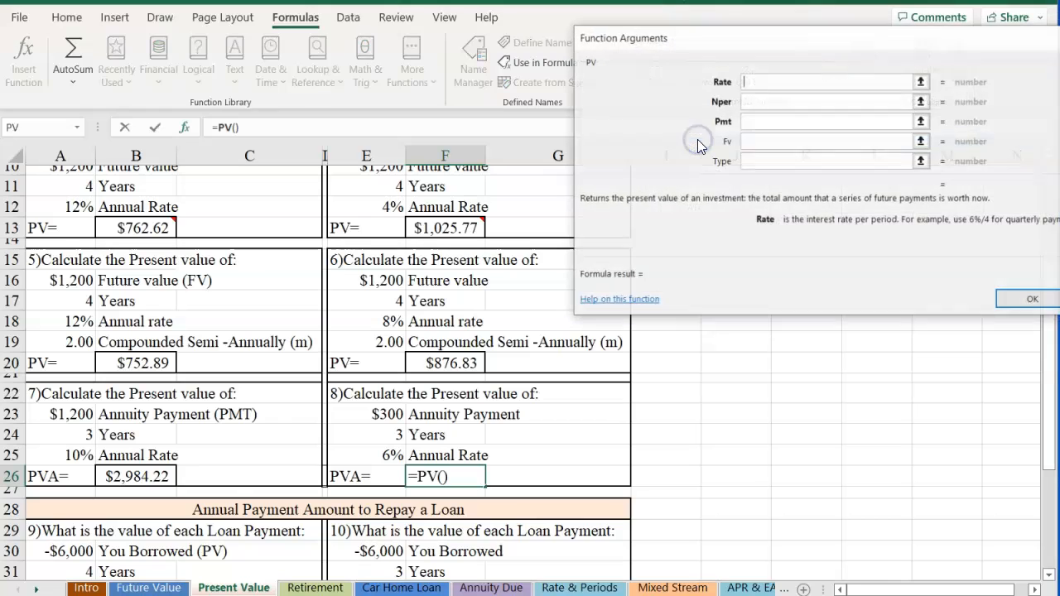
pyautogui.click(368, 453)
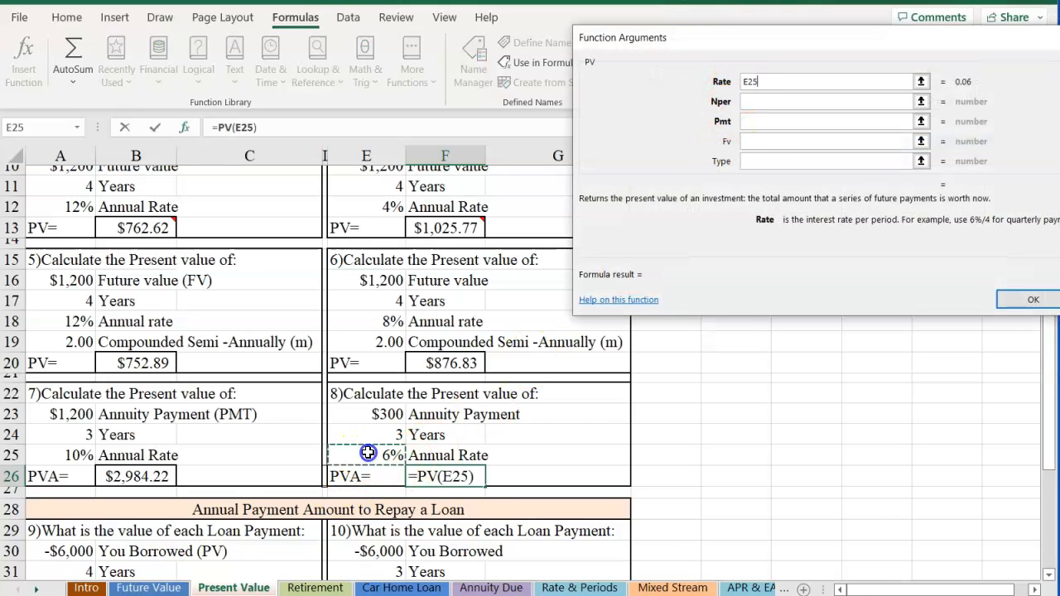
# Set Nper to E24 and Pmt to -E23, and complete the annuity PV formula in cell F26
pyautogui.click(773, 101)
pyautogui.click(371, 437)
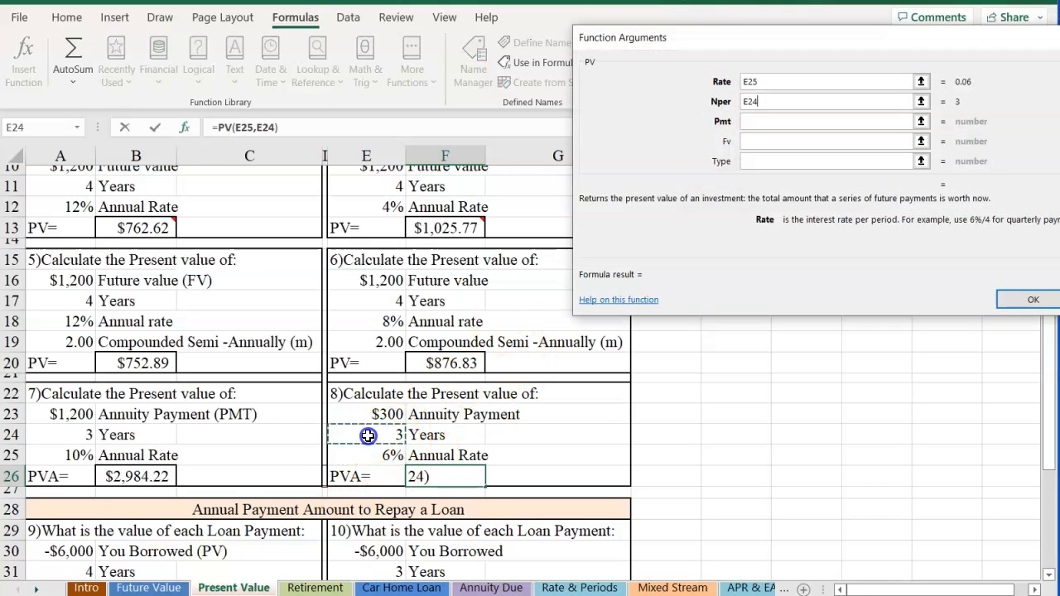
pyautogui.click(773, 121)
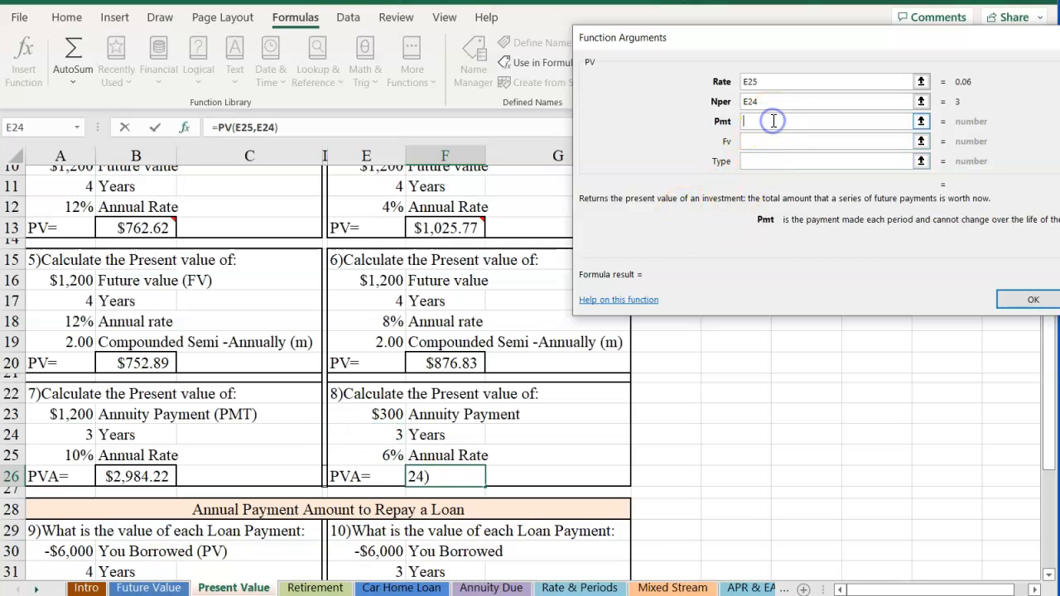
pyautogui.click(366, 416)
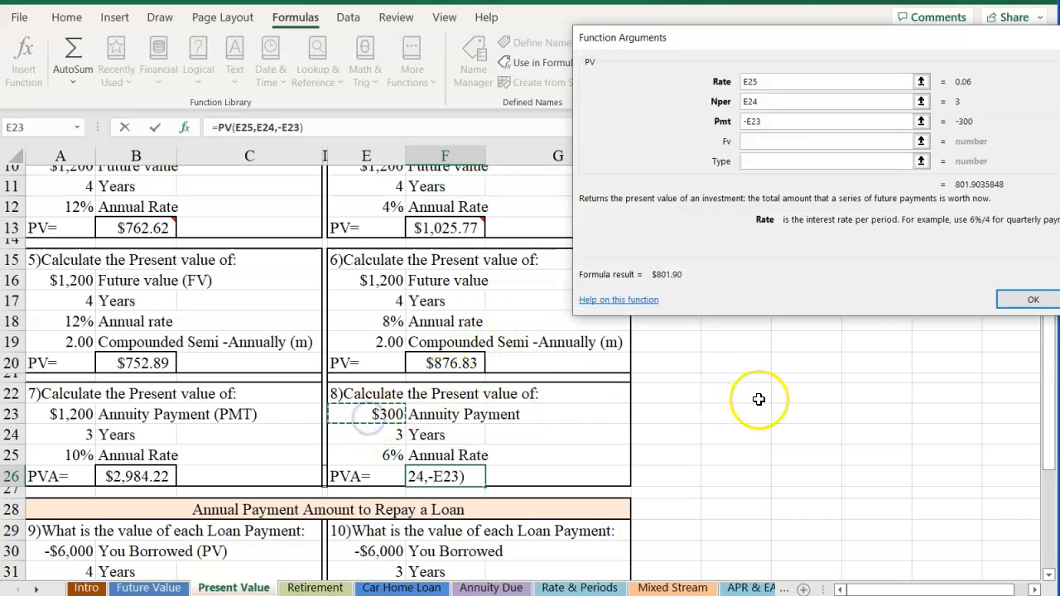
pyautogui.click(1030, 303)
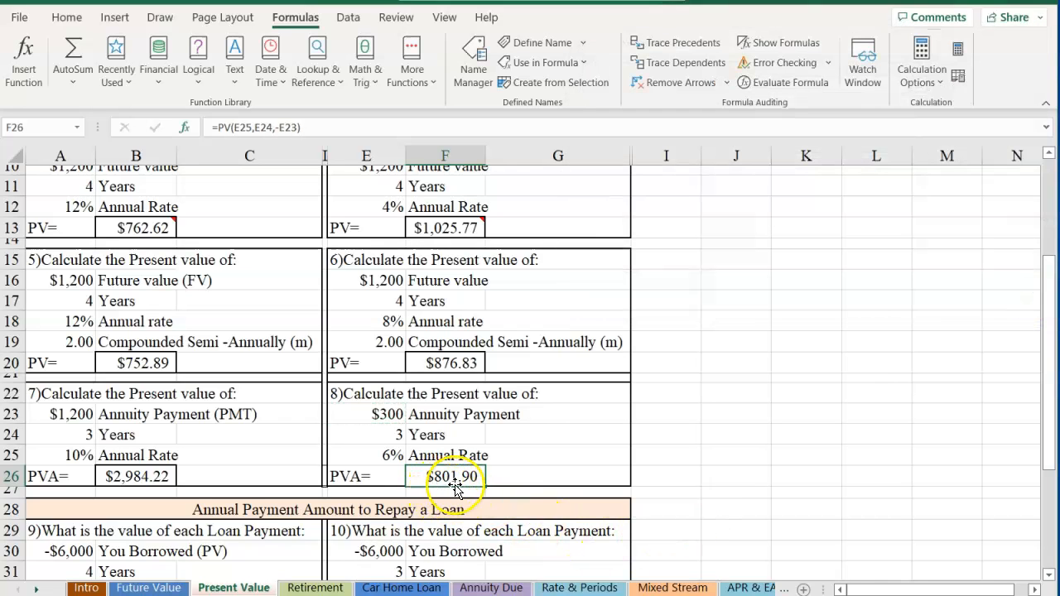
# Set problem 8's annual rate in cell E25 to 0%
pyautogui.click(364, 456)
pyautogui.write('0')
pyautogui.click(538, 451)
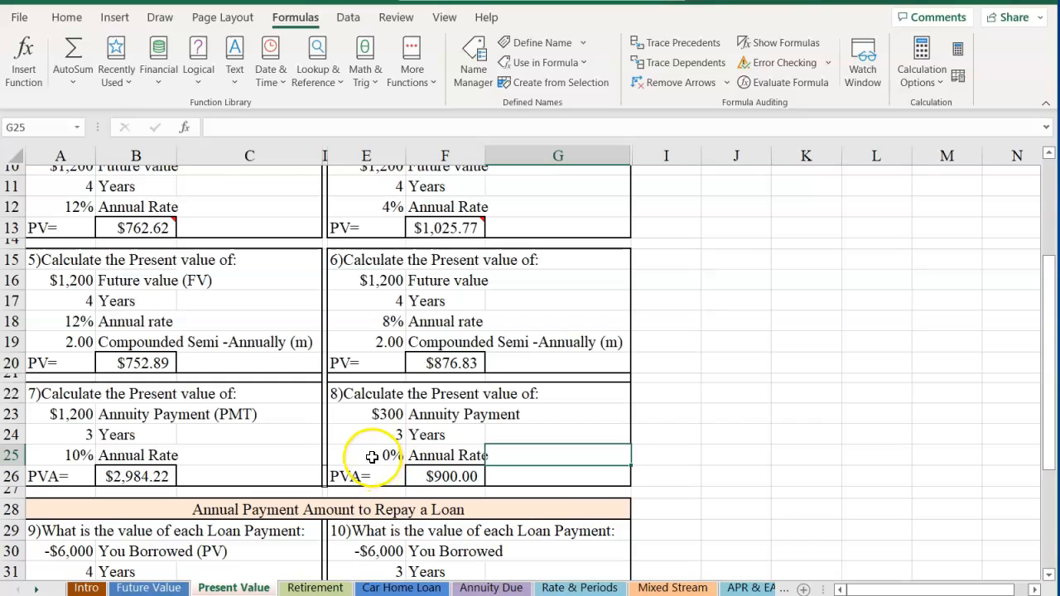
# Undo the last change to problem 8's annual rate in cell E25
pyautogui.hotkey('ctrl', 'z')
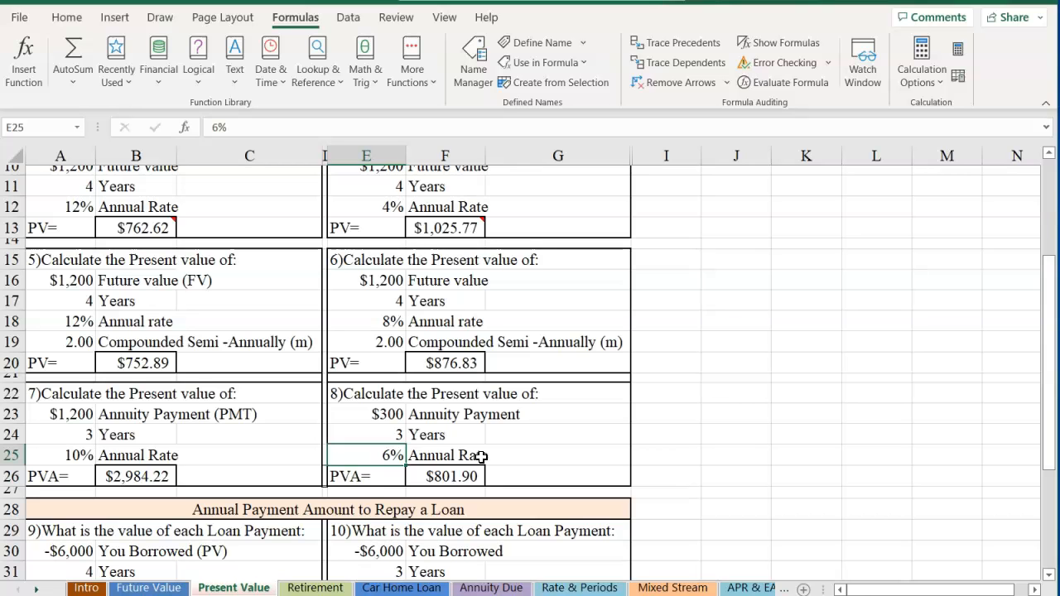
# Insert a PMT function into cell B33 for the problem 9 loan payment with A32 as Rate
pyautogui.scroll(-4, 482, 456)
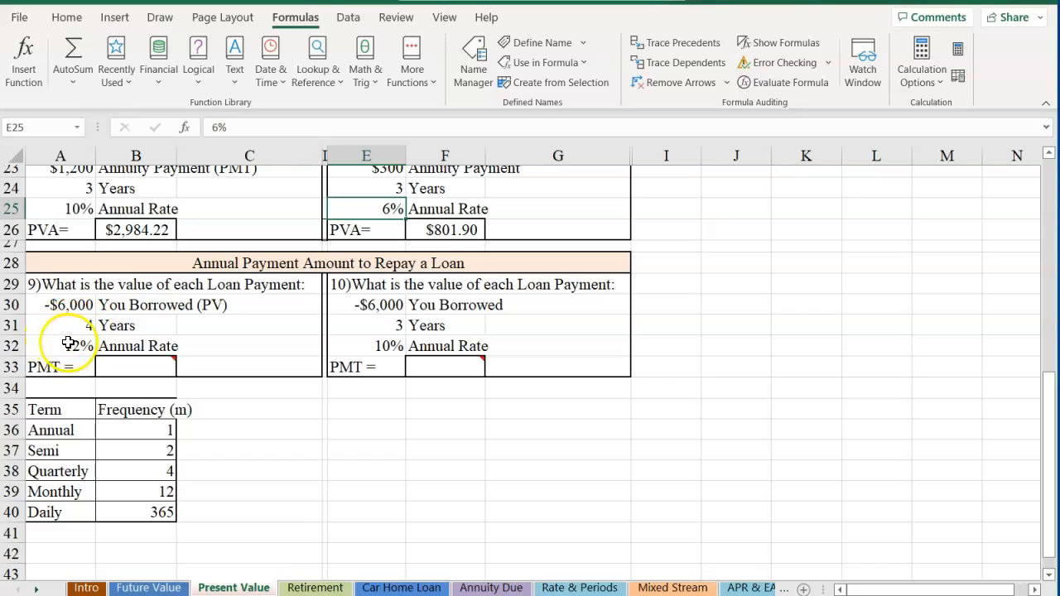
pyautogui.click(126, 365)
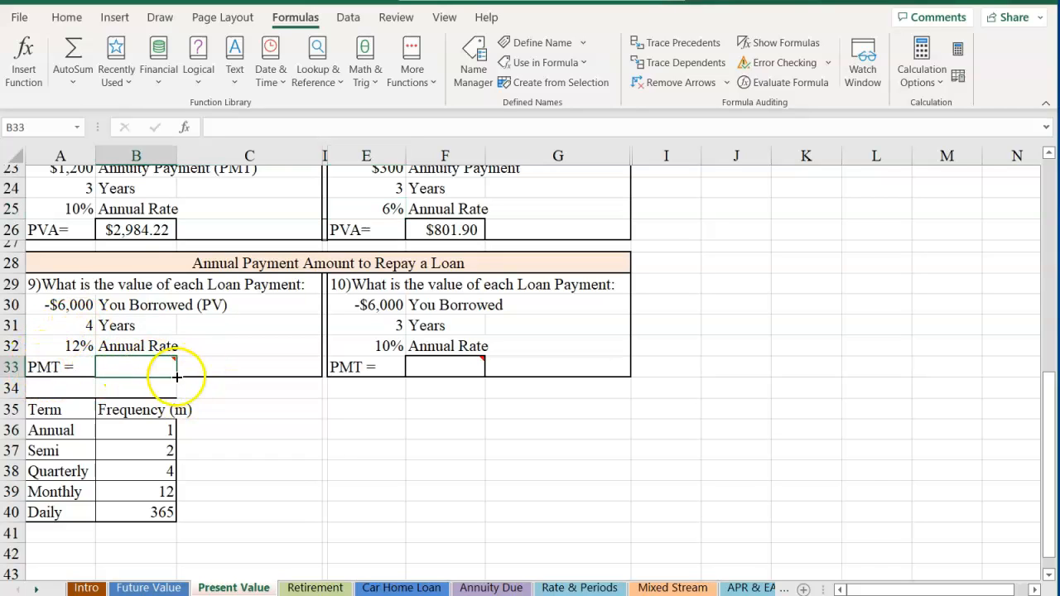
pyautogui.click(24, 59)
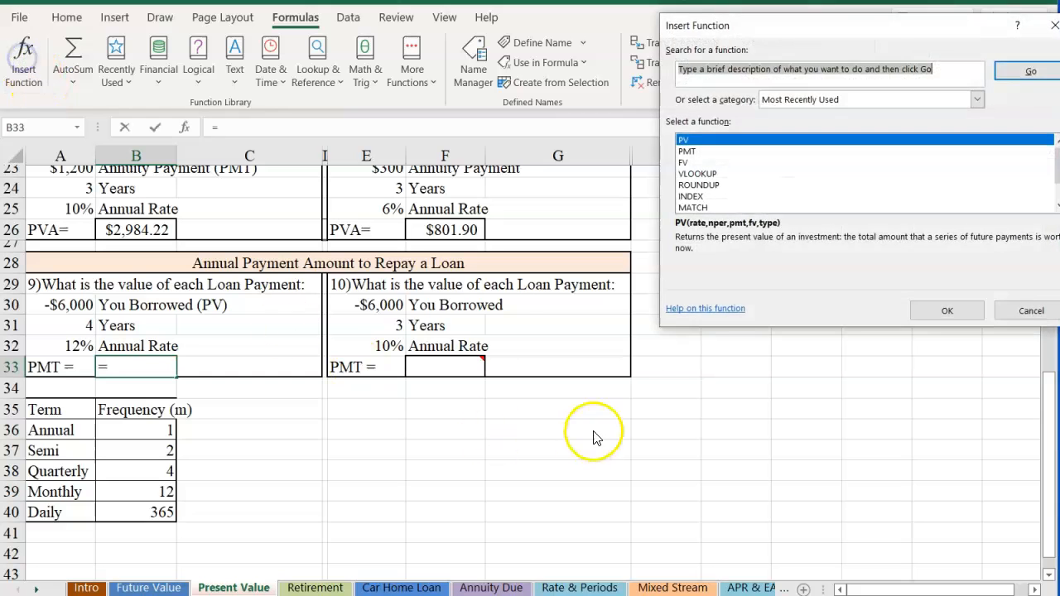
pyautogui.doubleClick(711, 152)
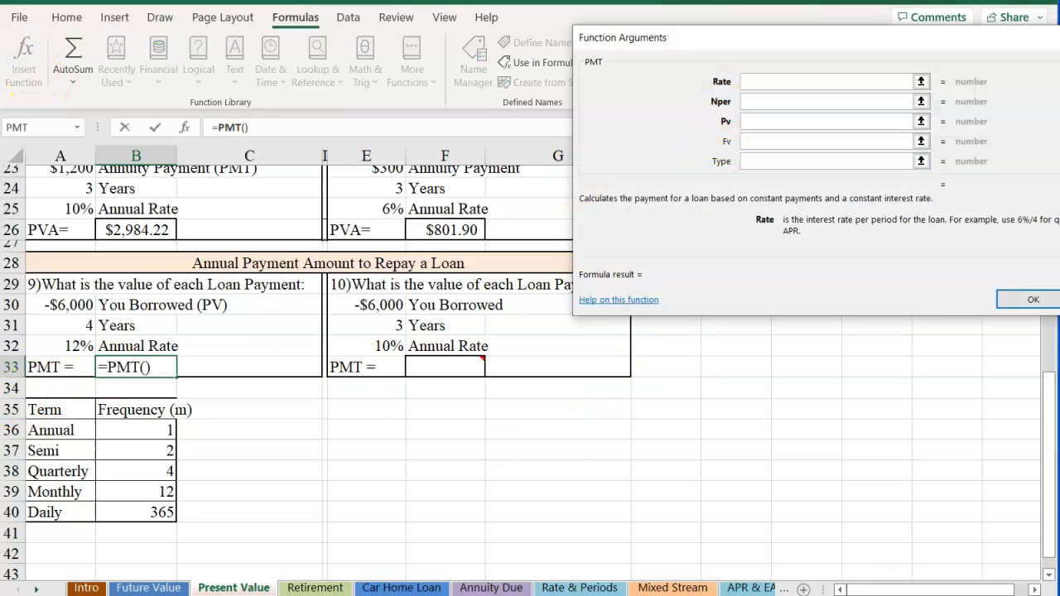
pyautogui.click(48, 349)
# Set Nper to A31 and Pv to A30, and complete the loan payment formula in cell B33
pyautogui.click(749, 101)
pyautogui.click(92, 324)
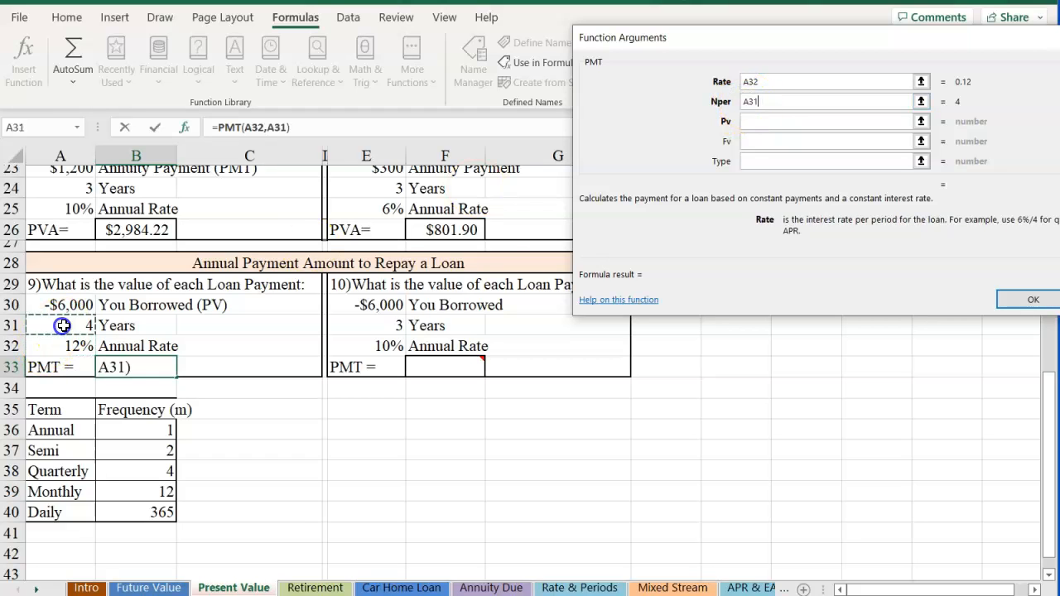
pyautogui.click(765, 121)
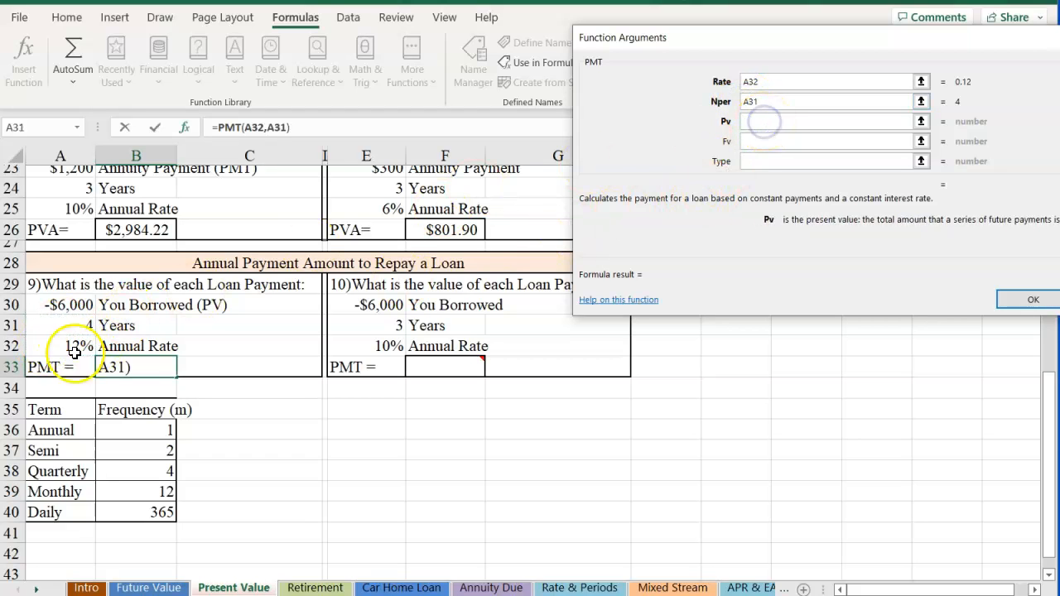
pyautogui.click(51, 307)
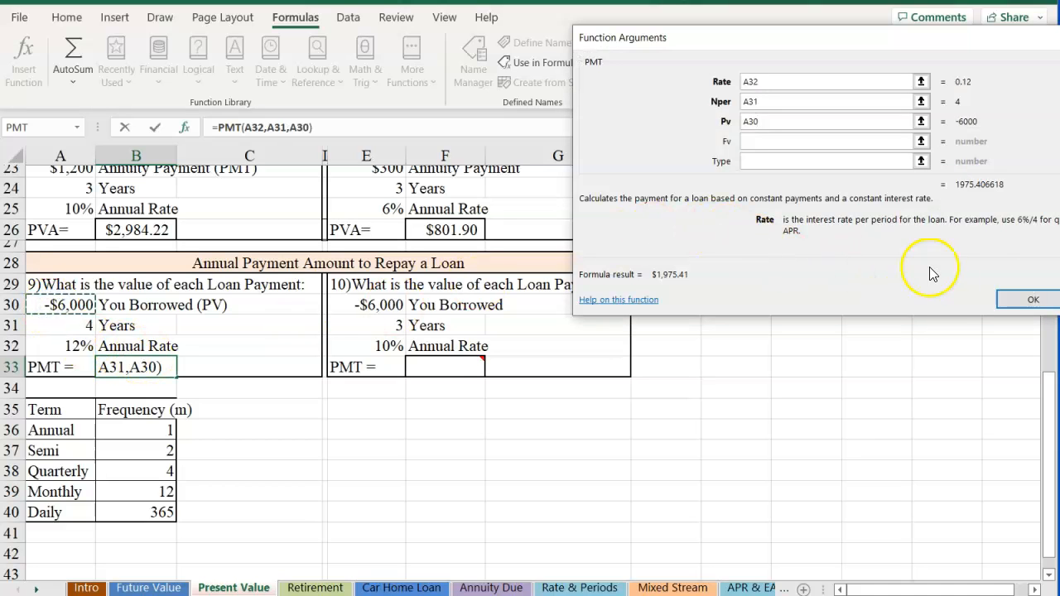
pyautogui.click(1033, 300)
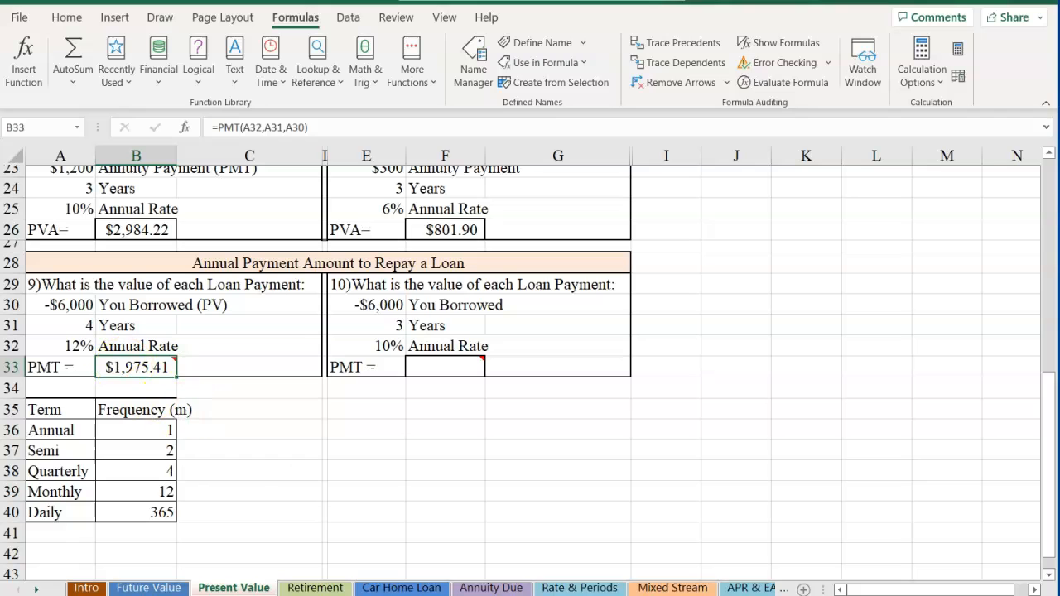
# Insert a PMT function into cell F33 for the problem 10 loan payment with E32 as Rate
pyautogui.click(434, 367)
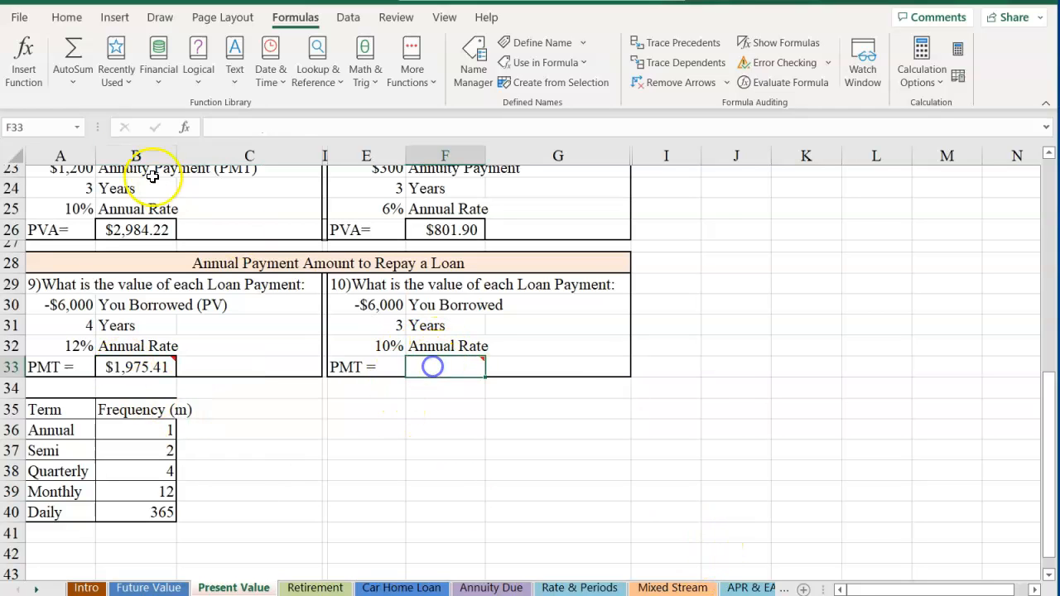
pyautogui.click(24, 49)
pyautogui.click(690, 141)
pyautogui.doubleClick(691, 141)
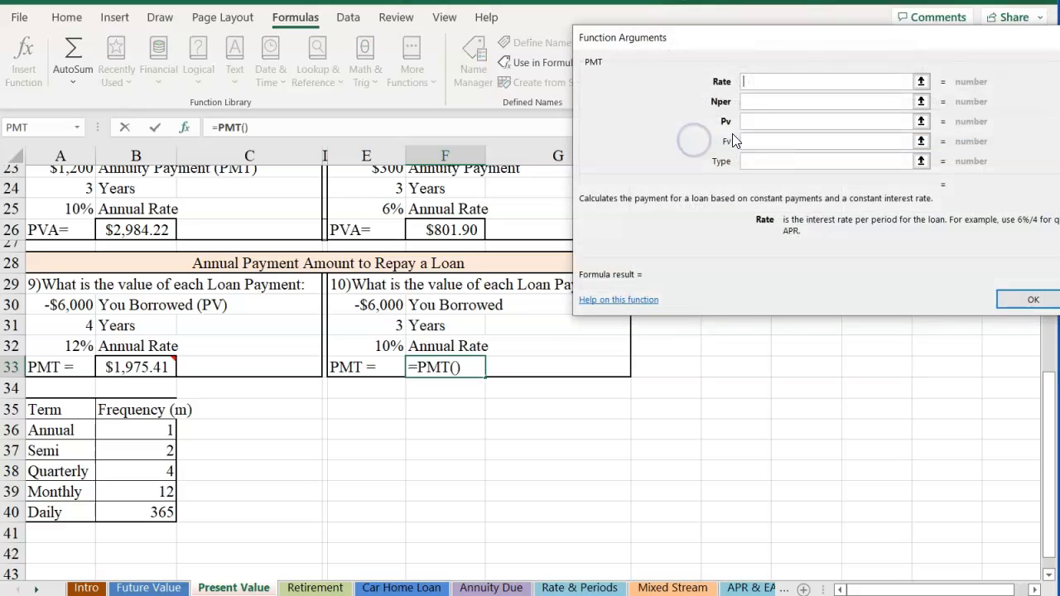
pyautogui.click(385, 345)
# Set Nper to E31 and Pv to E30, and complete the loan payment formula in cell F33
pyautogui.click(762, 101)
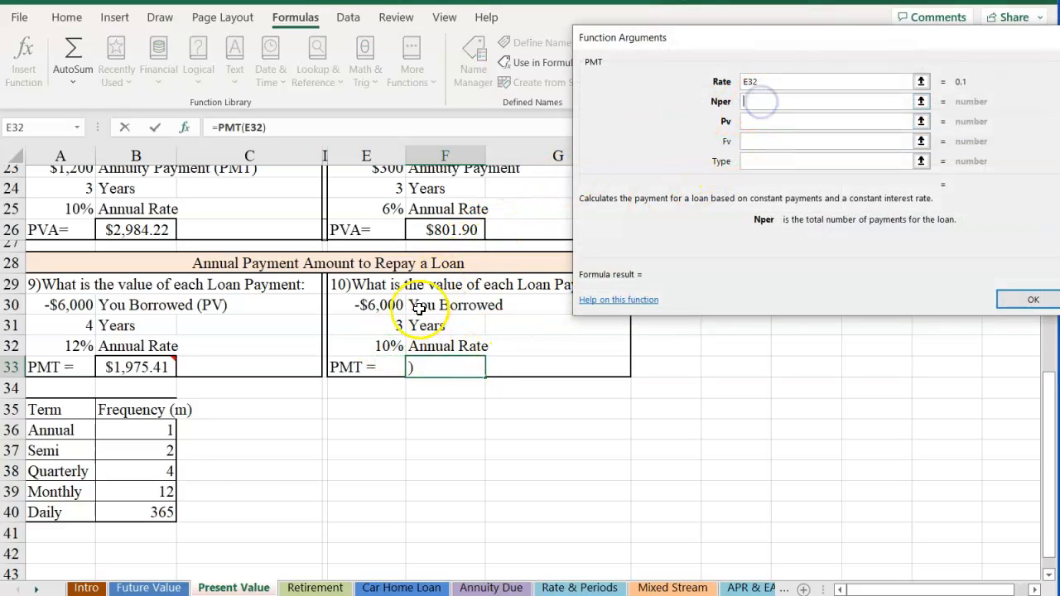
pyautogui.click(391, 327)
pyautogui.click(781, 121)
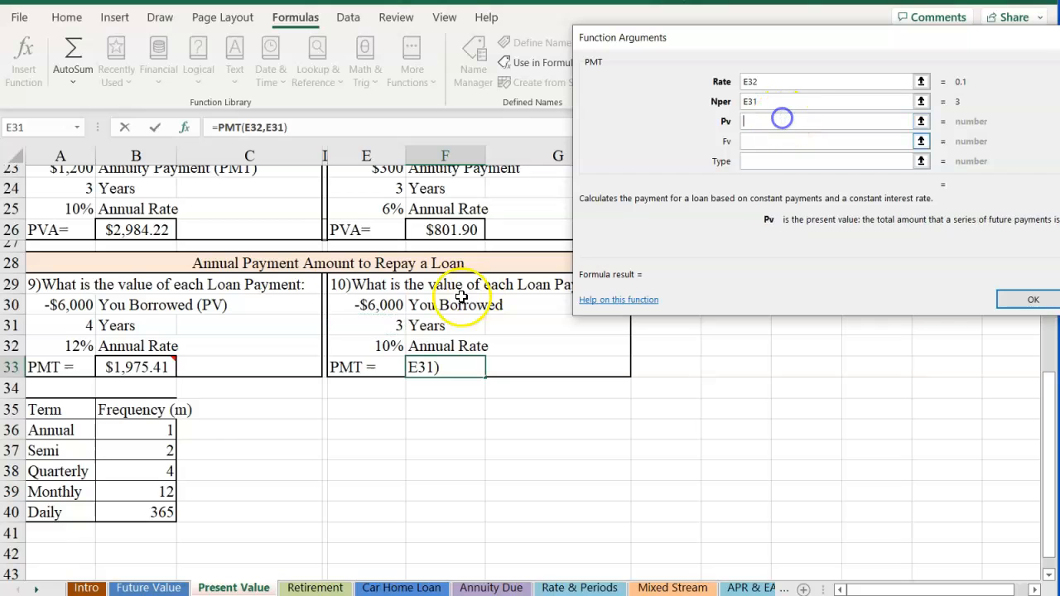
pyautogui.click(382, 309)
pyautogui.click(1018, 302)
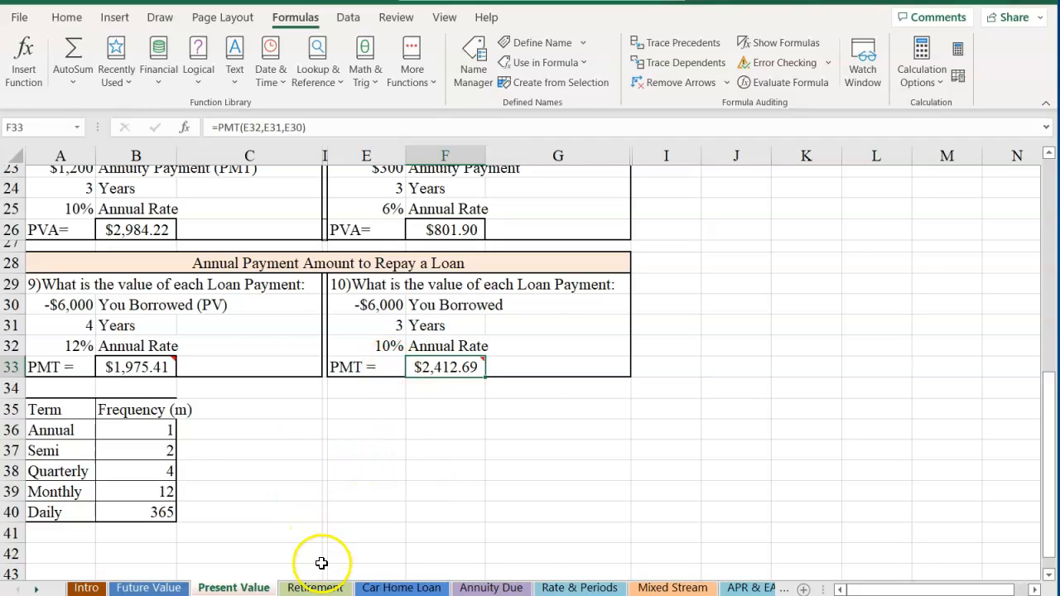
# On the Retirement sheet, replace the annual annuity payment formula in cell B5 with a PMT function using B3 as Rate
pyautogui.click(314, 588)
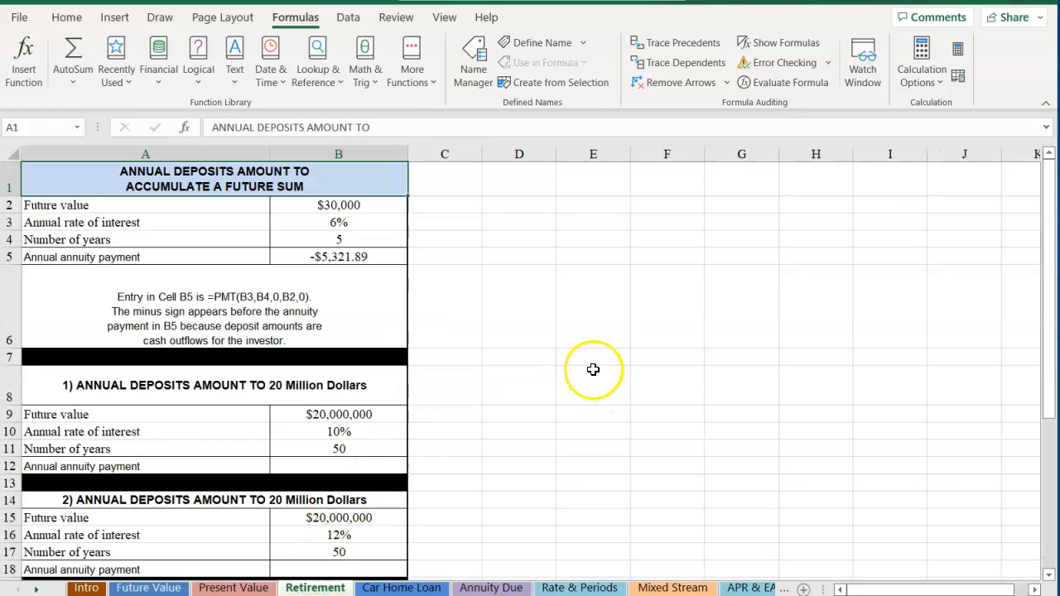
pyautogui.scroll(-2, 586, 360)
pyautogui.scroll(2, 578, 352)
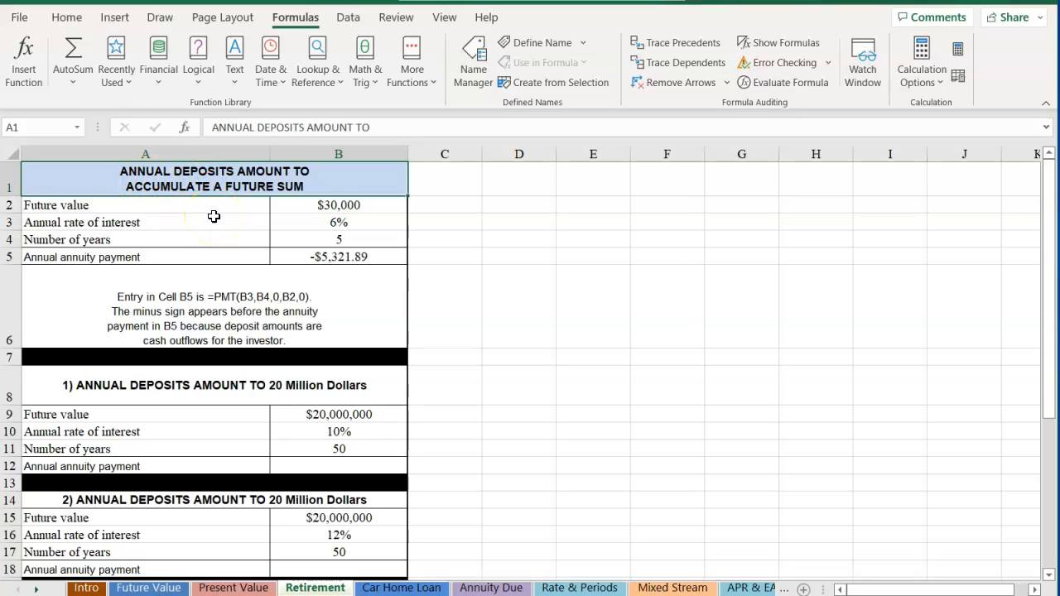
pyautogui.click(305, 210)
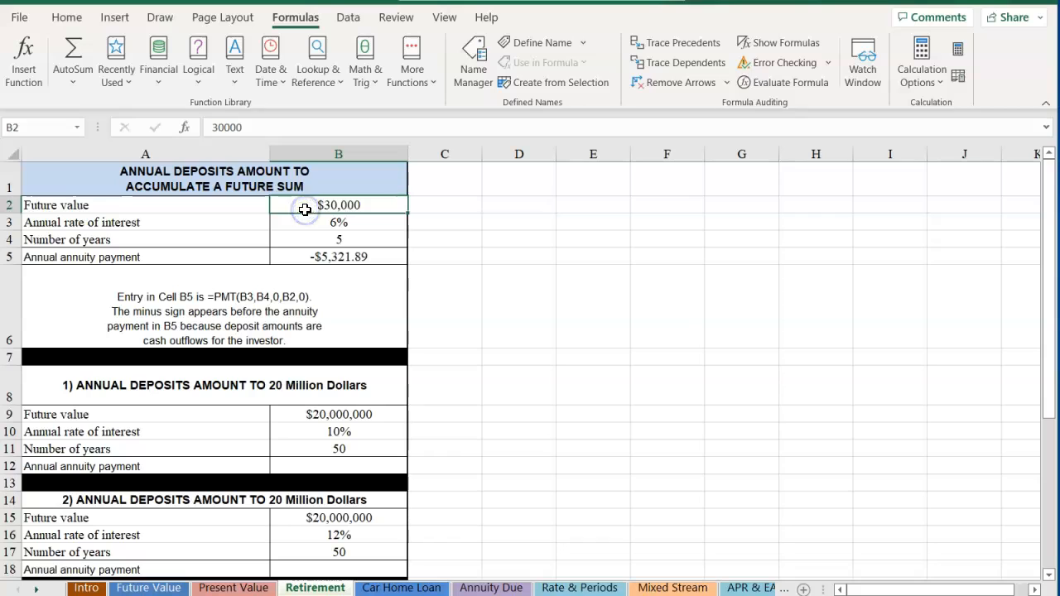
pyautogui.click(314, 223)
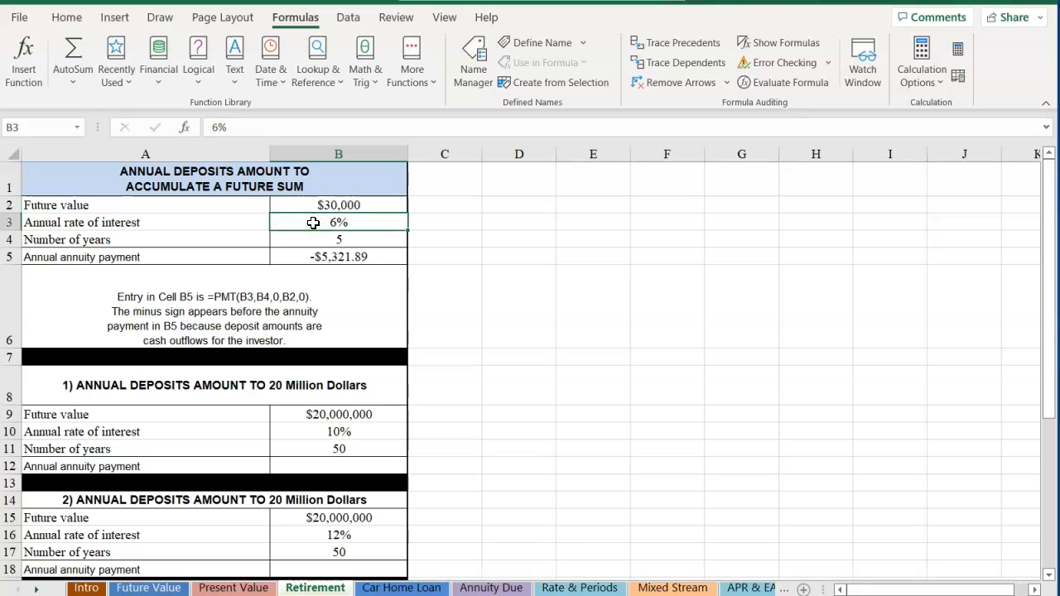
pyautogui.click(303, 258)
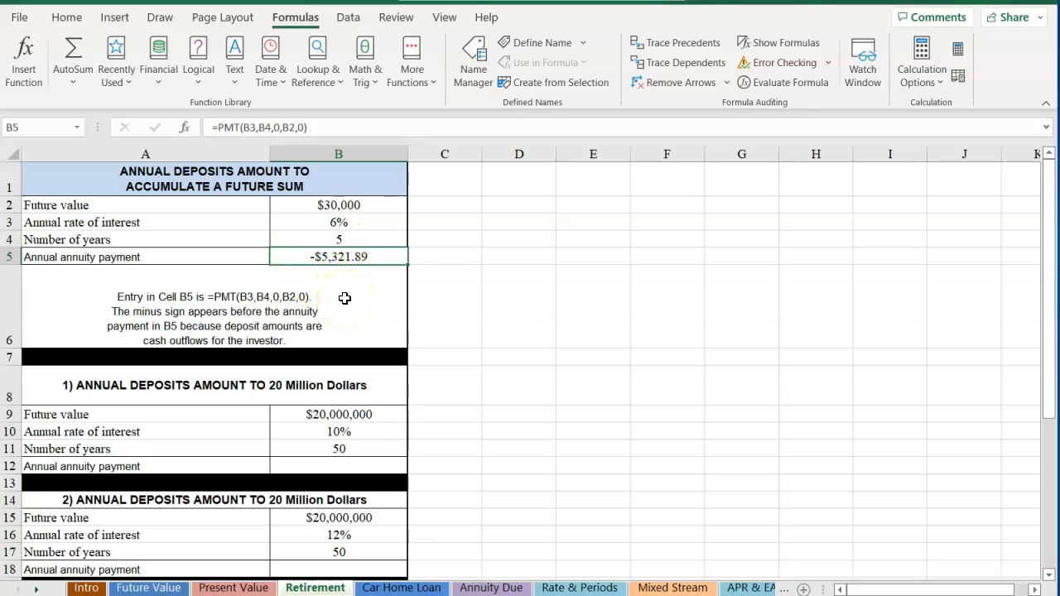
pyautogui.click(18, 60)
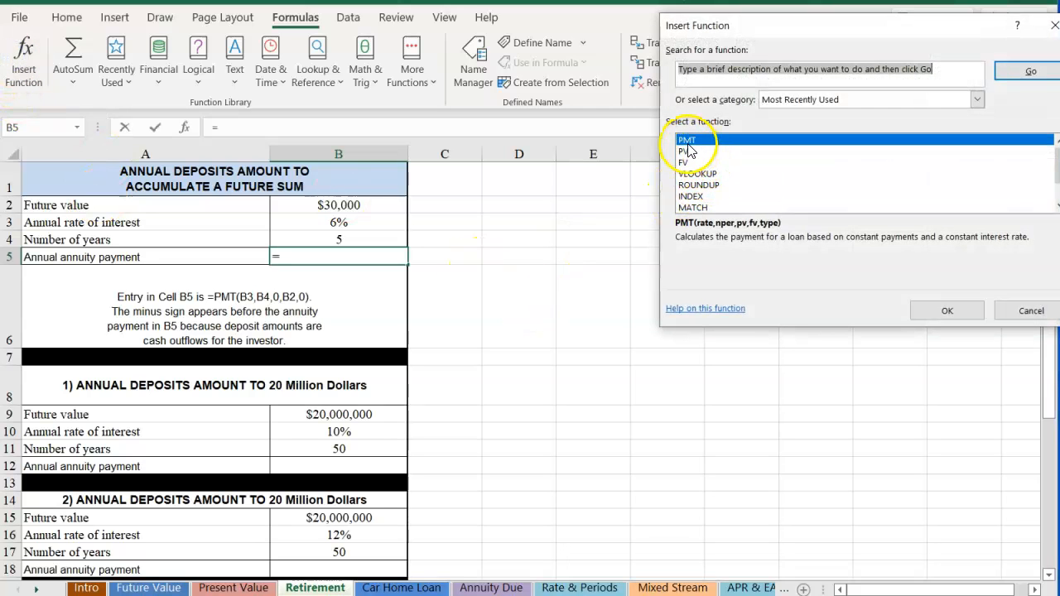
pyautogui.click(686, 141)
pyautogui.doubleClick(687, 140)
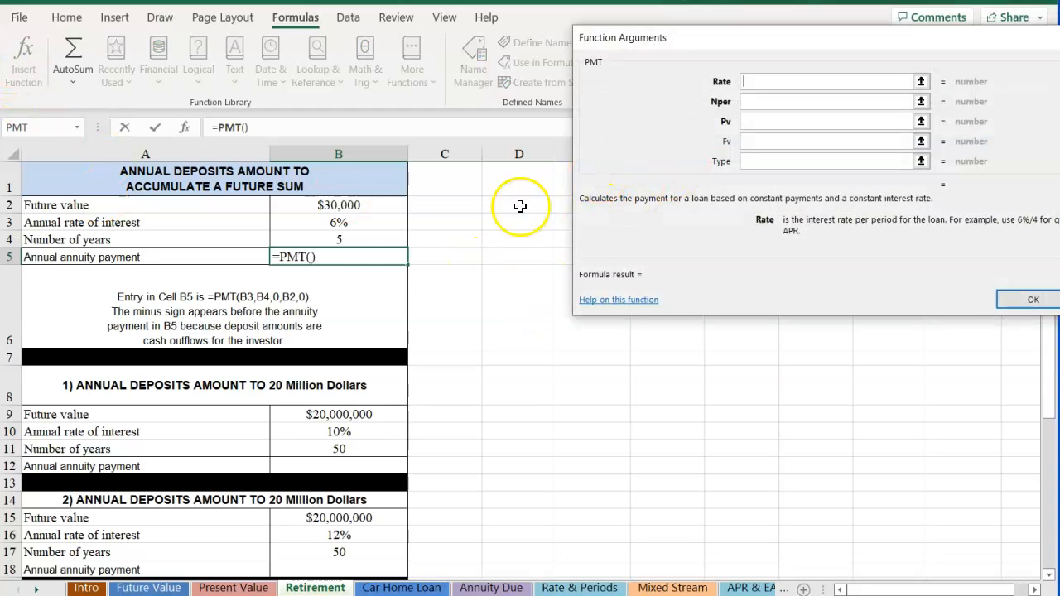
pyautogui.click(306, 224)
# Set Nper to B4 and Fv to -B2, and complete the annuity payment formula in cell B5
pyautogui.click(752, 101)
pyautogui.click(315, 239)
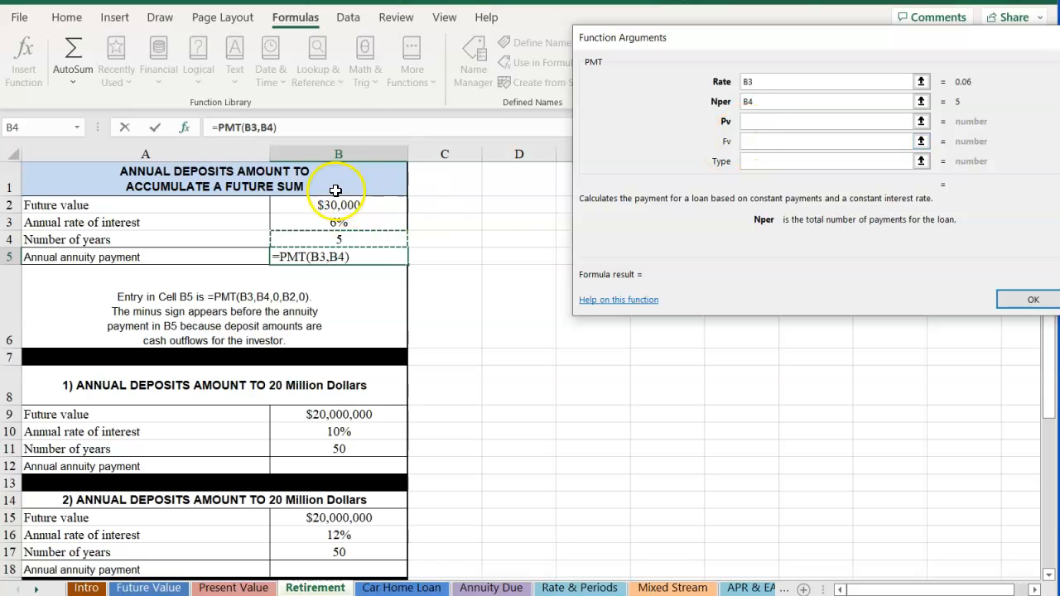
pyautogui.click(755, 140)
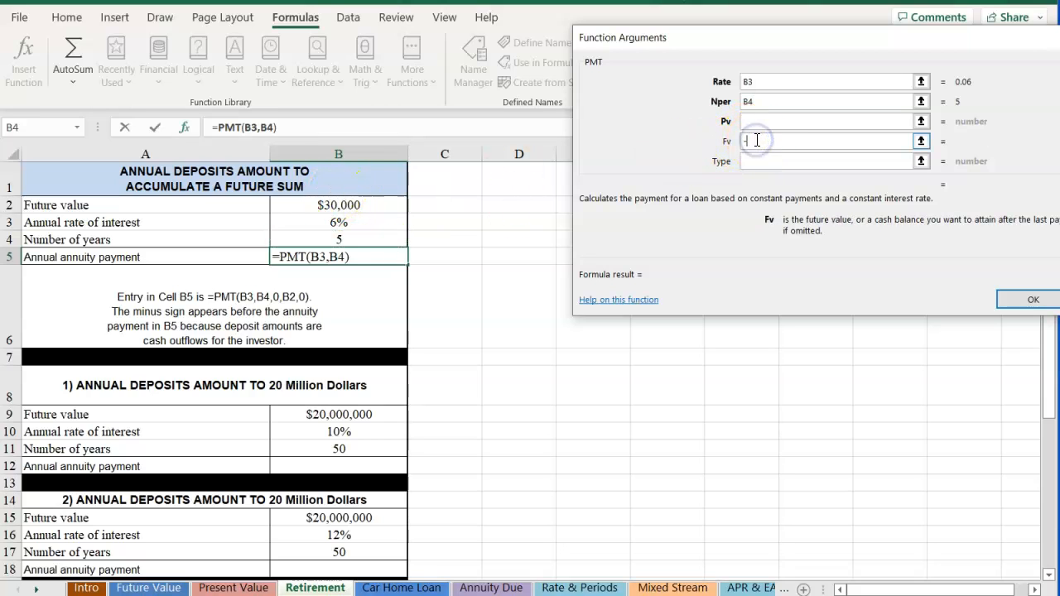
pyautogui.click(352, 202)
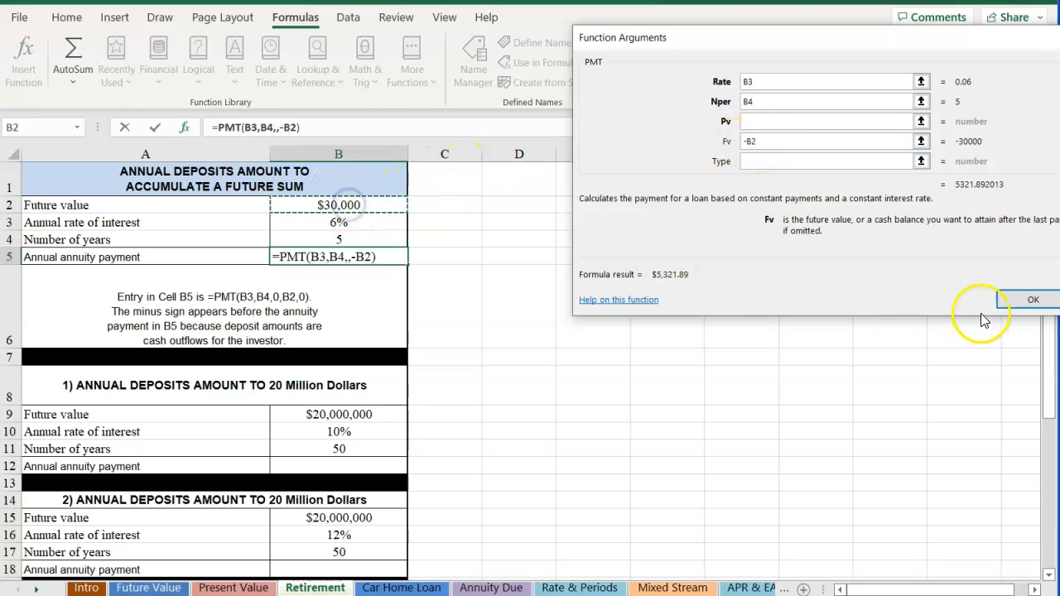
pyautogui.click(1018, 300)
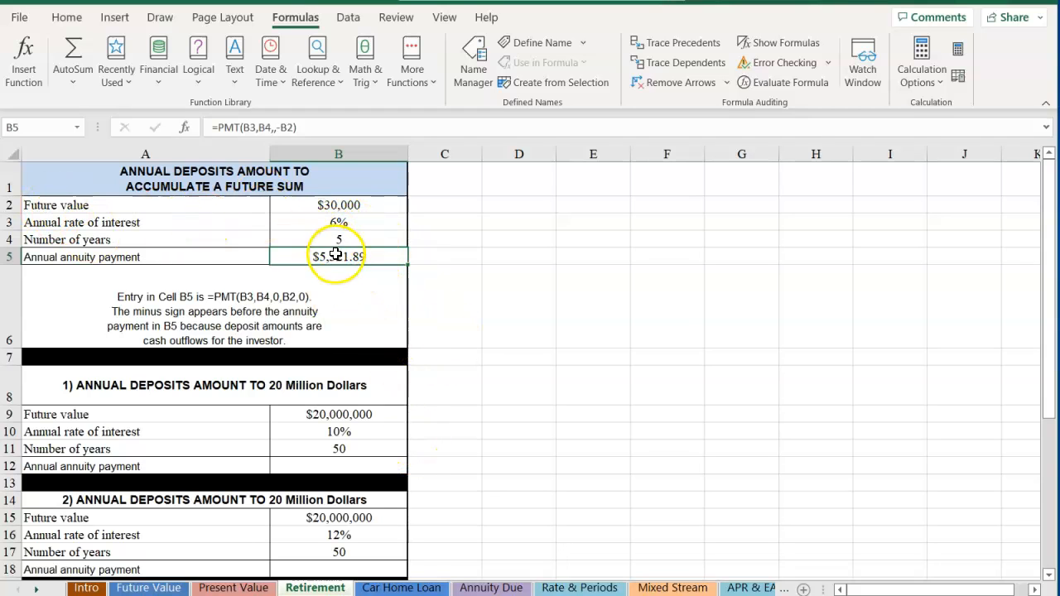
# Insert a PMT function into cell B12 for problem 1's annual annuity payment with B10 as Rate
pyautogui.scroll(-3, 331, 249)
pyautogui.scroll(2, 337, 253)
pyautogui.scroll(1, 337, 253)
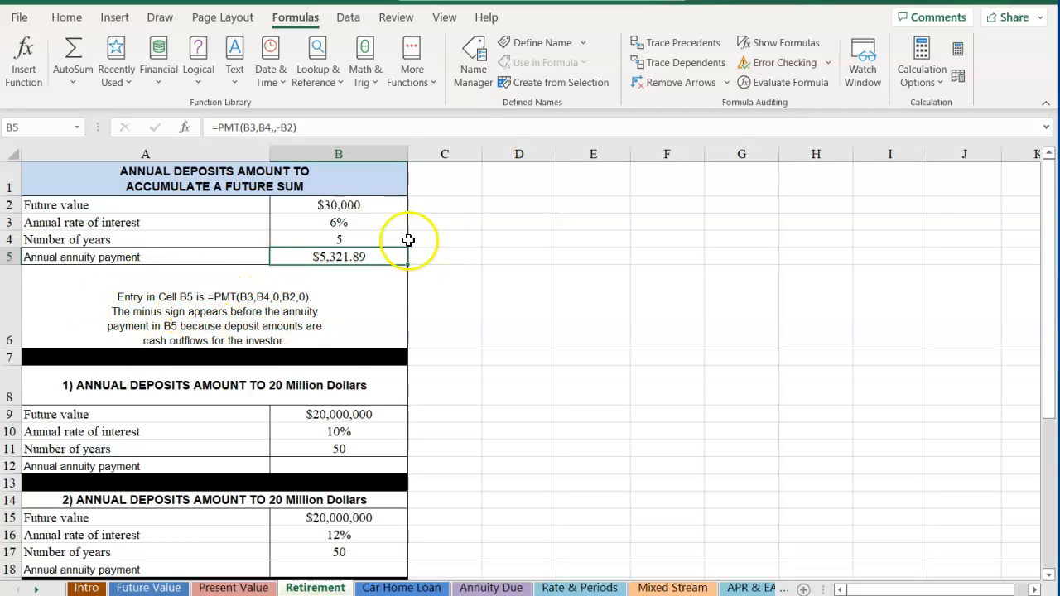
pyautogui.scroll(-2, 368, 247)
pyautogui.scroll(-1, 190, 258)
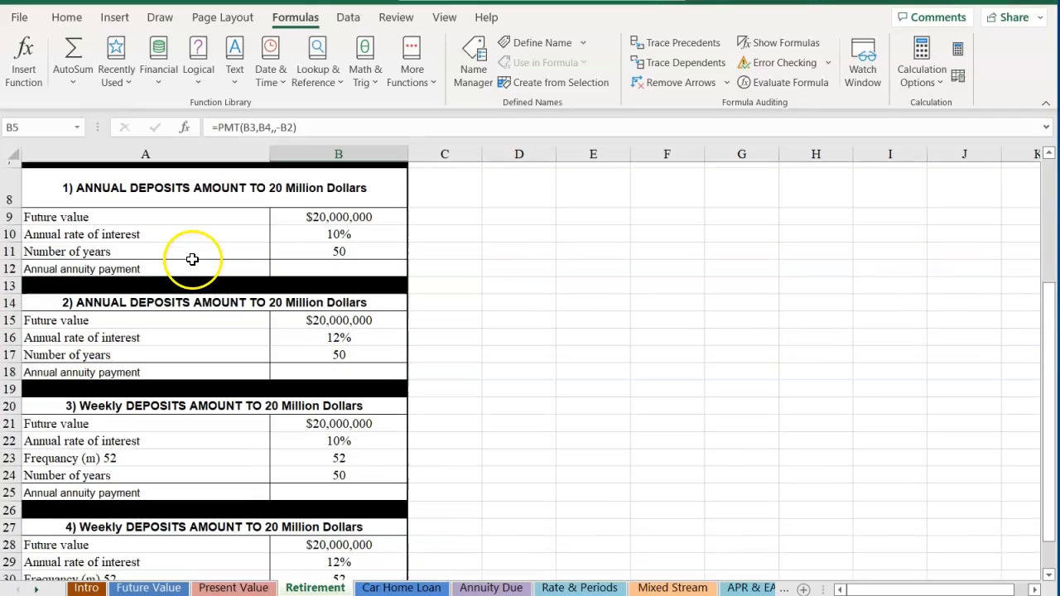
pyautogui.scroll(1, 196, 251)
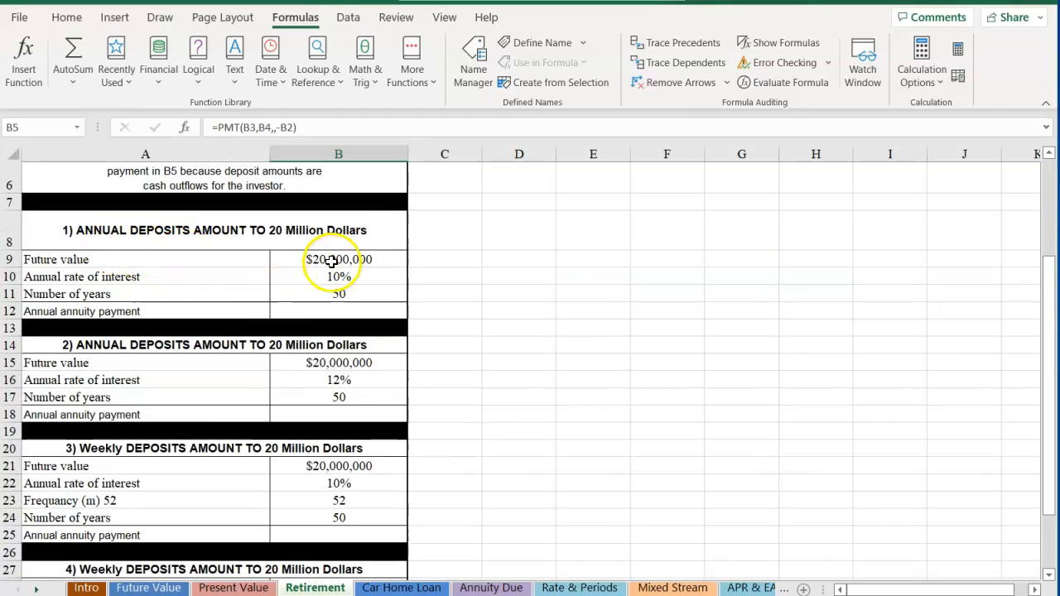
pyautogui.click(327, 311)
pyautogui.click(24, 51)
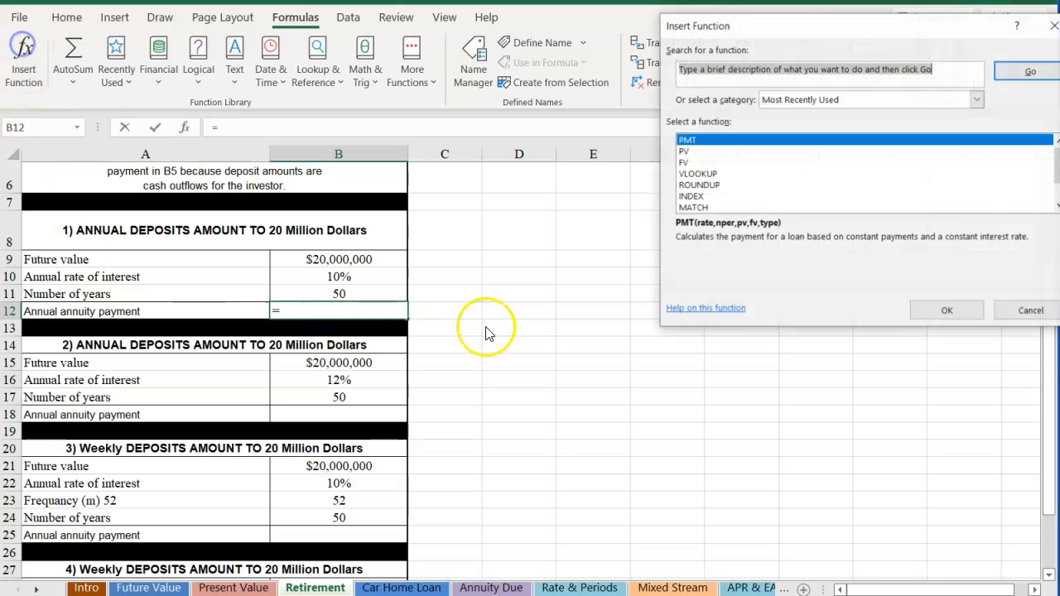
pyautogui.doubleClick(686, 140)
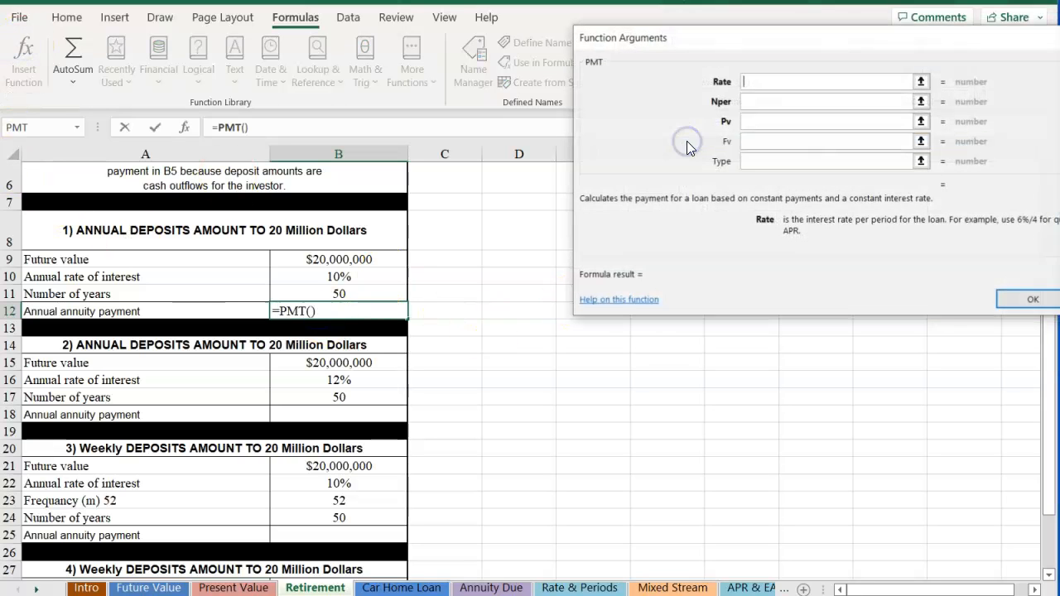
pyautogui.click(293, 276)
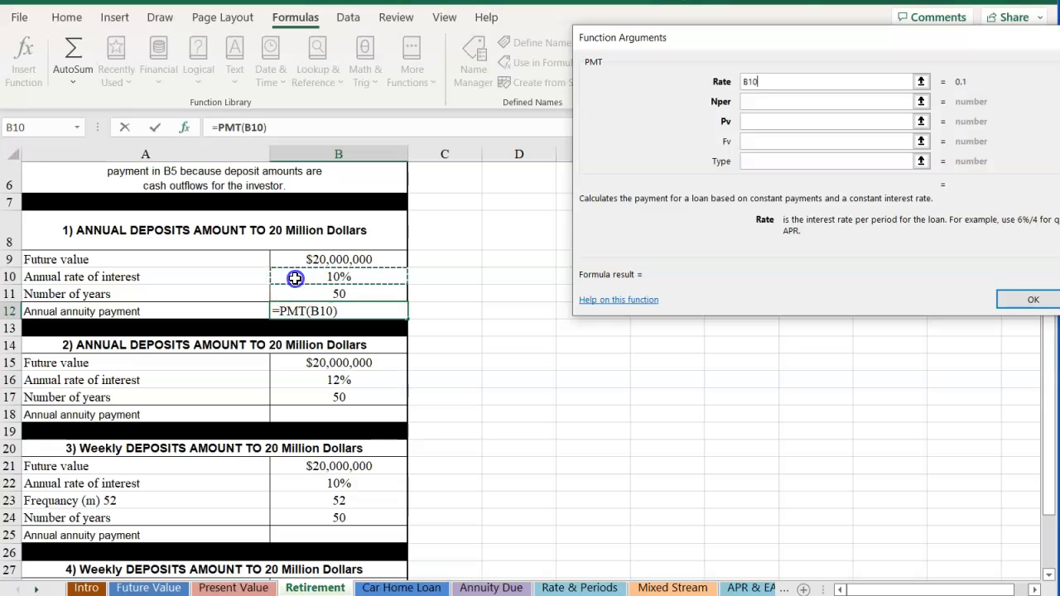
# Set Nper to B11 and Fv to -B9, and complete the annuity payment formula in cell B12
pyautogui.click(766, 100)
pyautogui.click(295, 292)
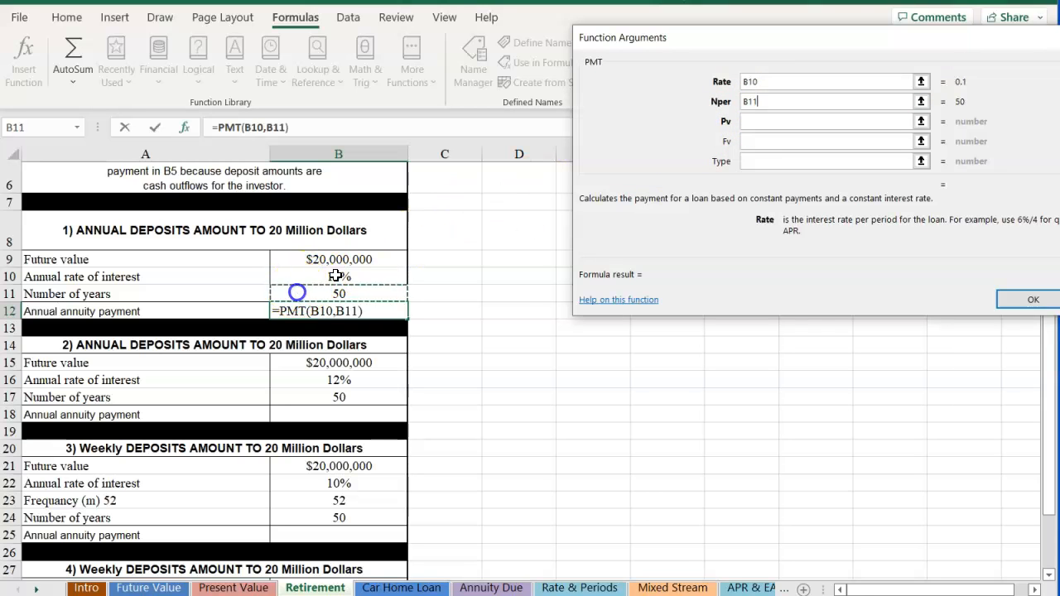
pyautogui.click(753, 141)
pyautogui.write('-B9')
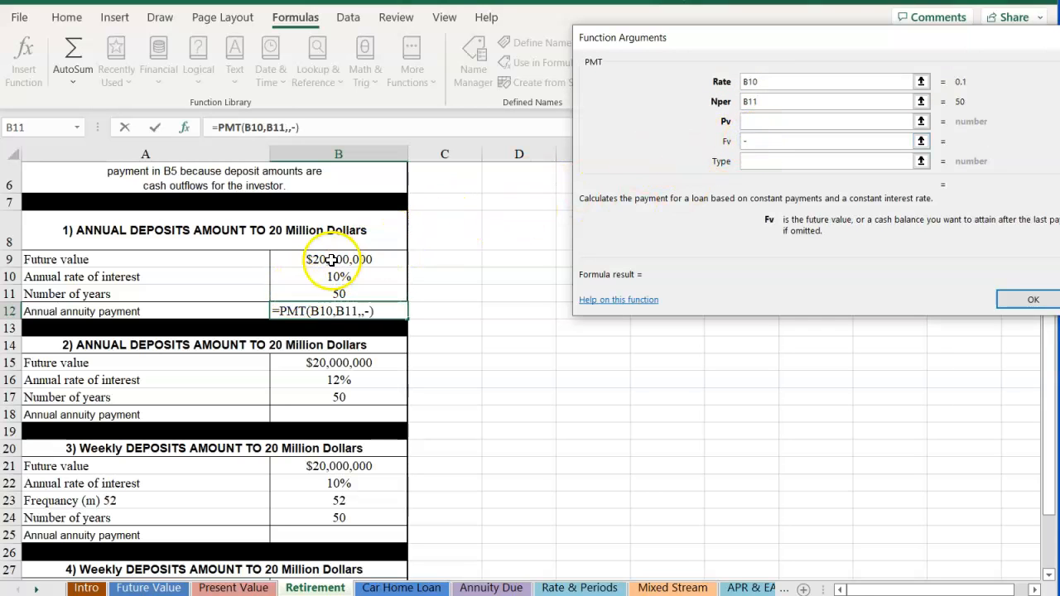
pyautogui.click(348, 260)
pyautogui.click(1015, 295)
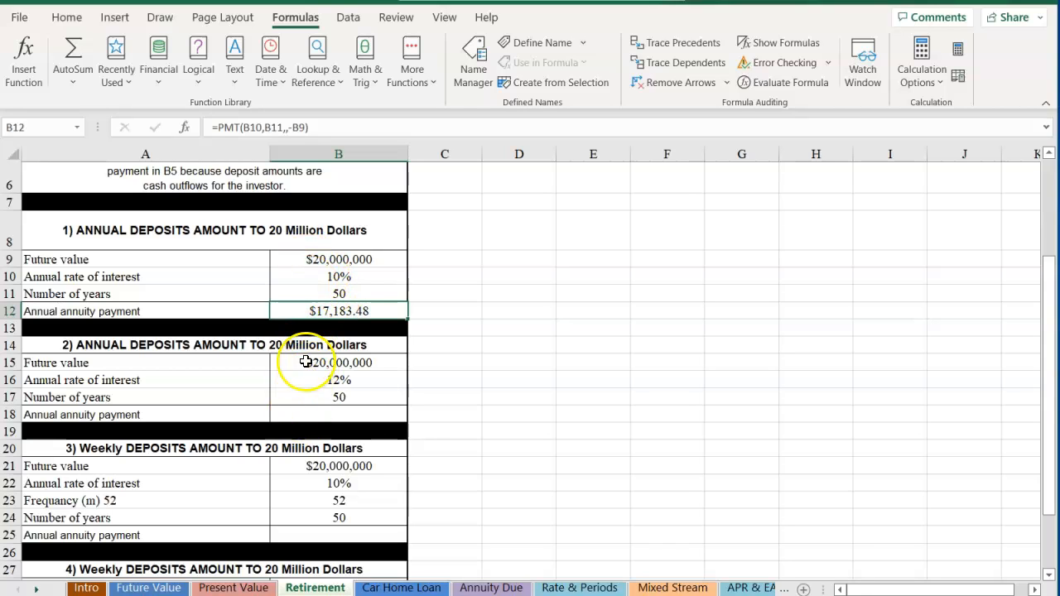
# Insert a PMT function into cell B18 for problem 2's annual annuity payment with B16 as Rate
pyautogui.click(310, 414)
pyautogui.click(19, 54)
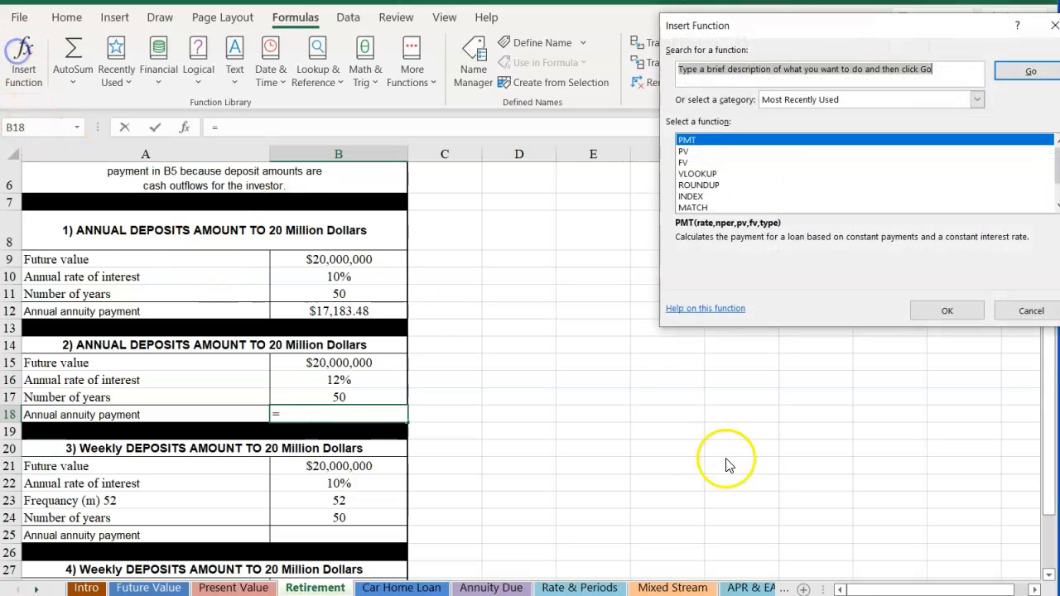
pyautogui.doubleClick(693, 143)
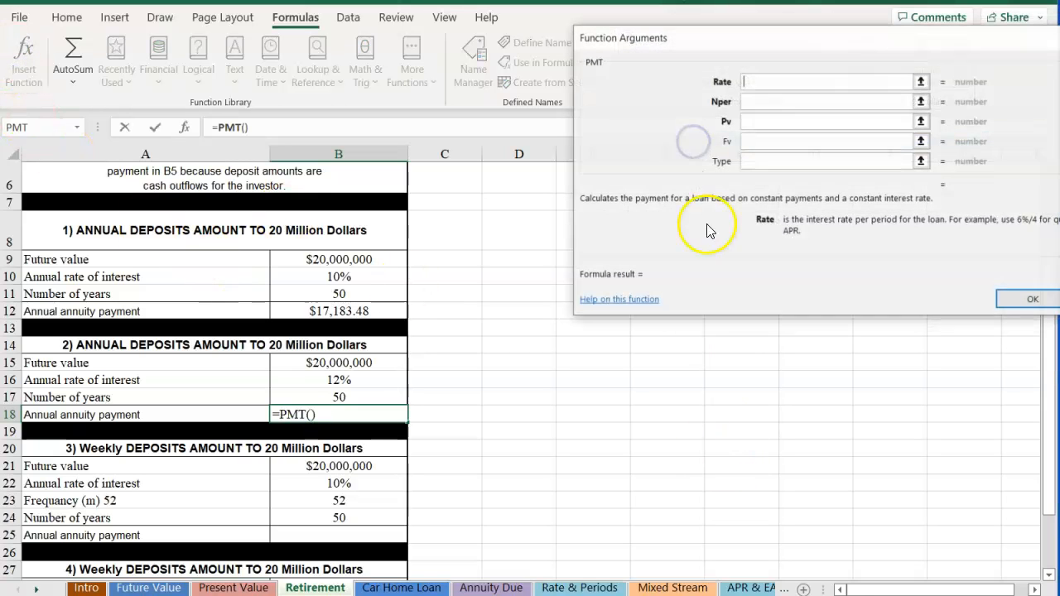
pyautogui.click(301, 383)
# Set Nper to B17 and Fv to -B15, and complete the annuity payment formula in cell B18
pyautogui.click(757, 100)
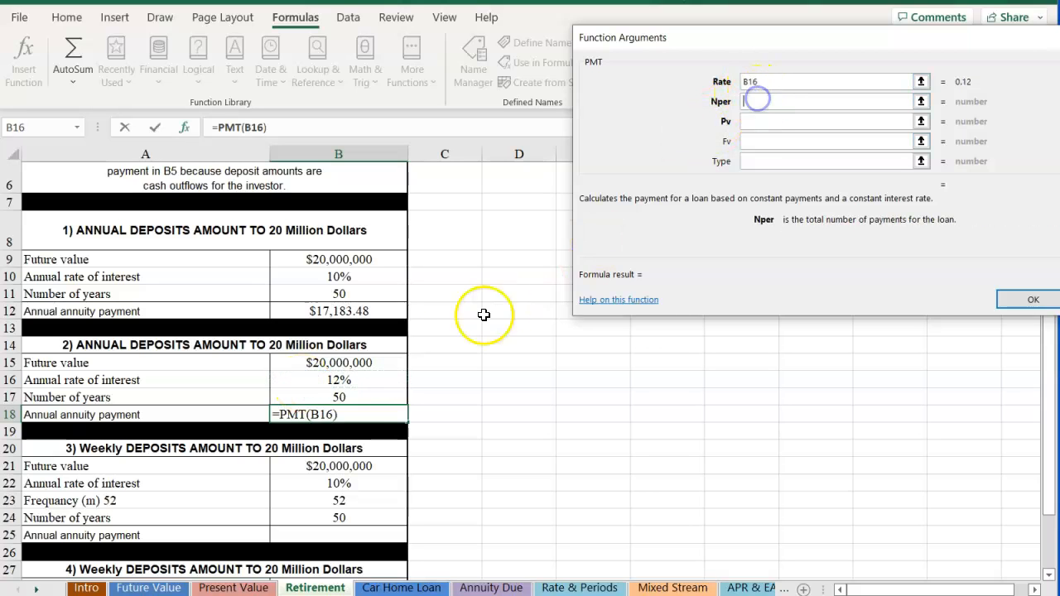
pyautogui.click(338, 396)
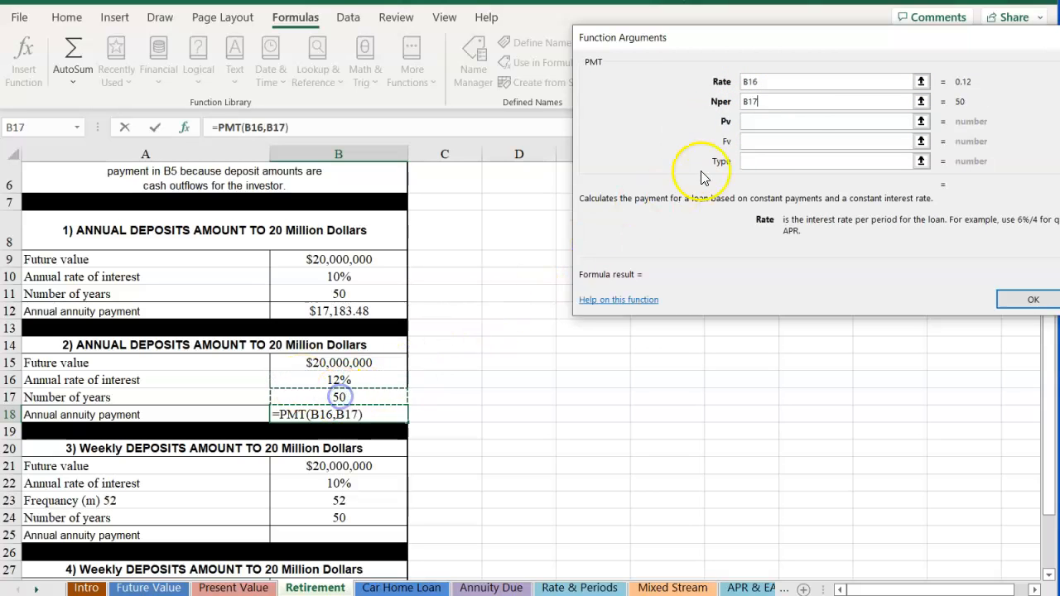
pyautogui.click(767, 141)
pyautogui.write('-')
pyautogui.click(339, 367)
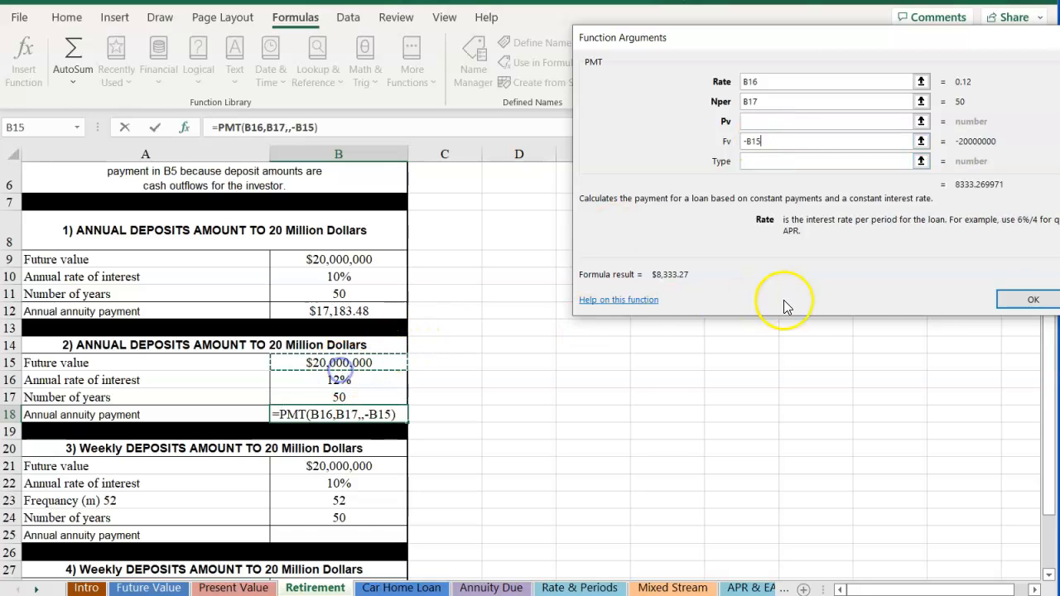
pyautogui.click(1020, 300)
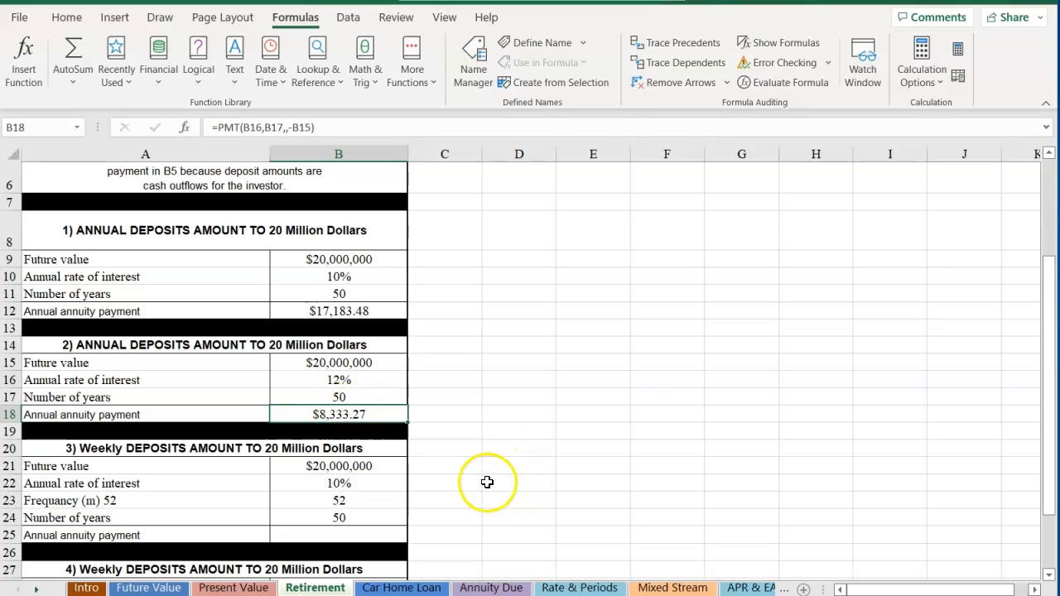
# Insert a PMT function into cell B25 for problem 3's weekly deposits with B22/B23 as Rate
pyautogui.scroll(-2, 485, 480)
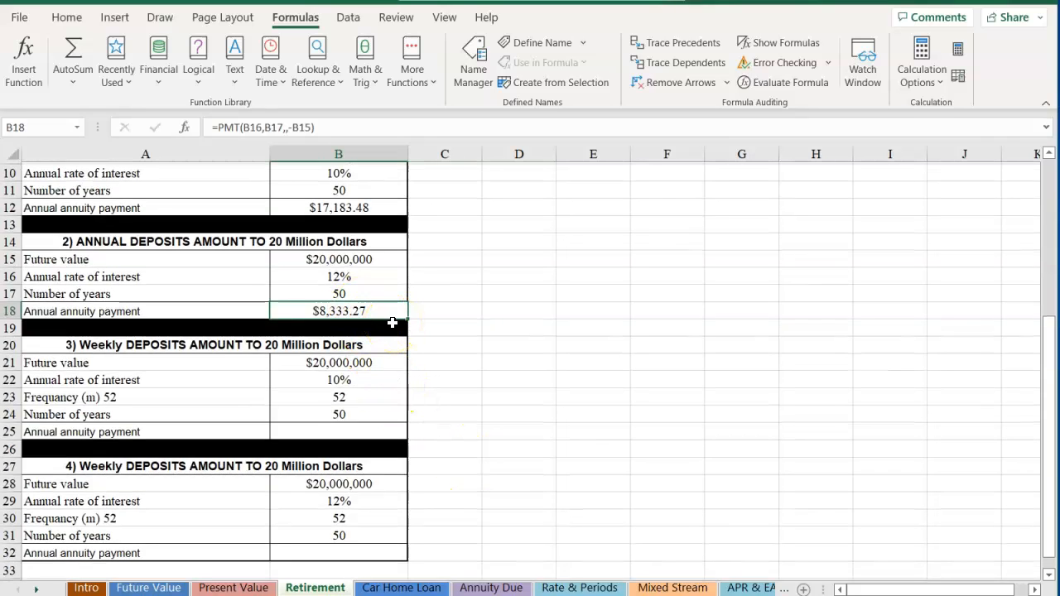
pyautogui.click(323, 429)
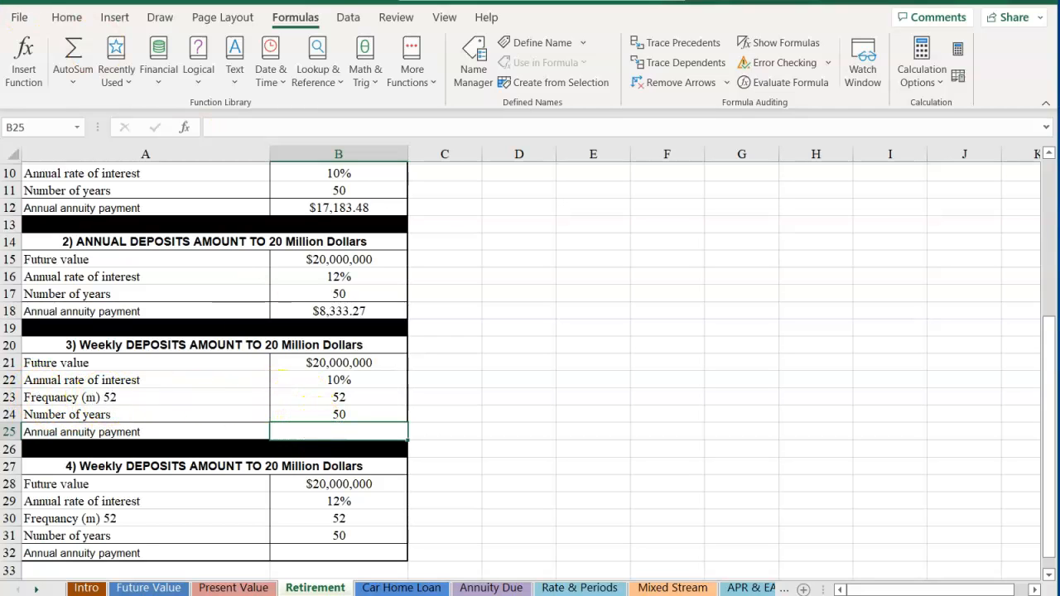
pyautogui.click(25, 51)
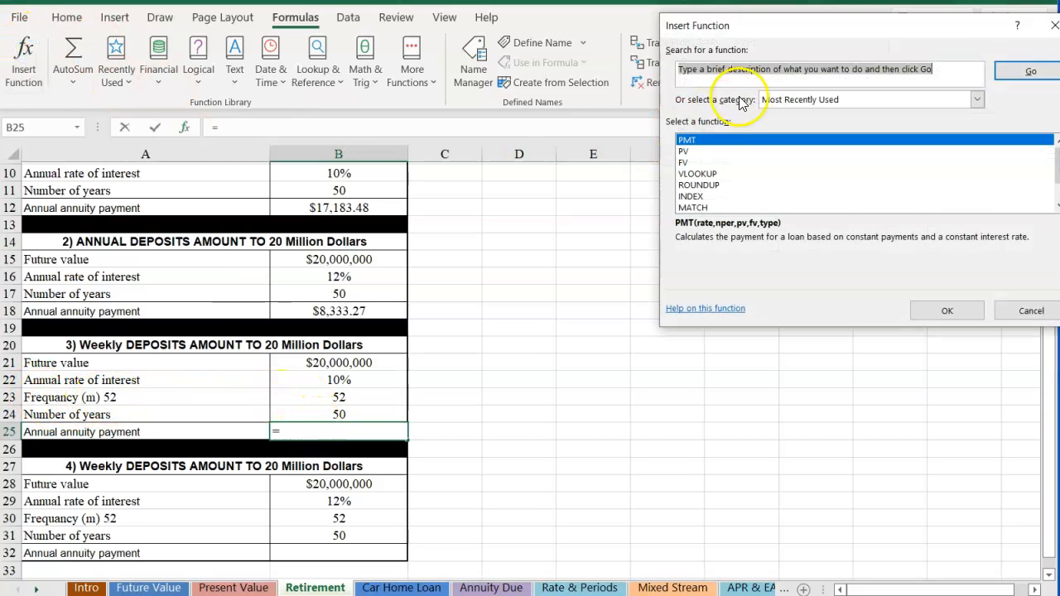
pyautogui.doubleClick(722, 140)
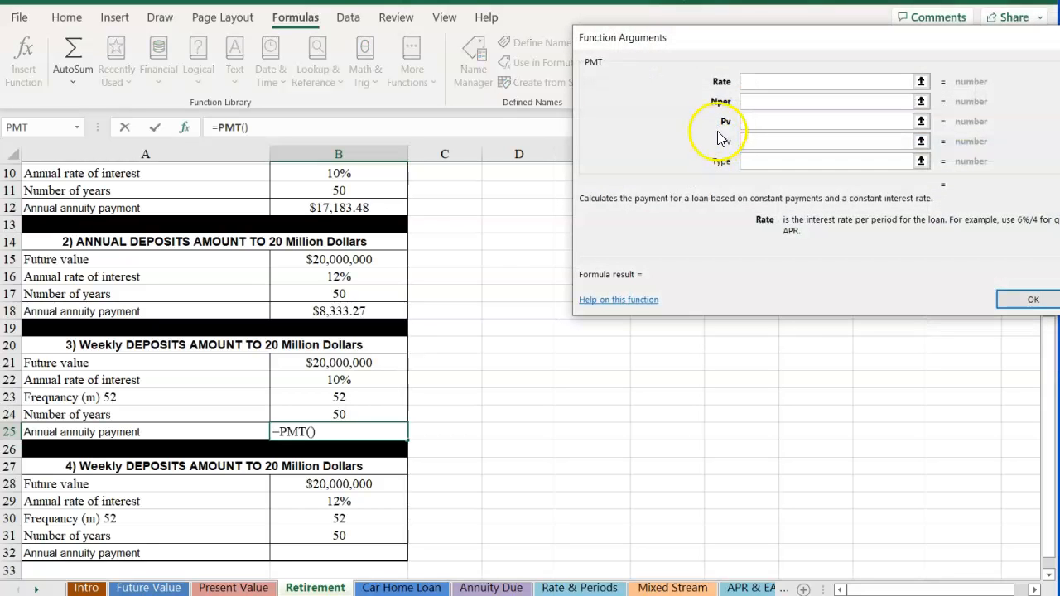
pyautogui.click(308, 379)
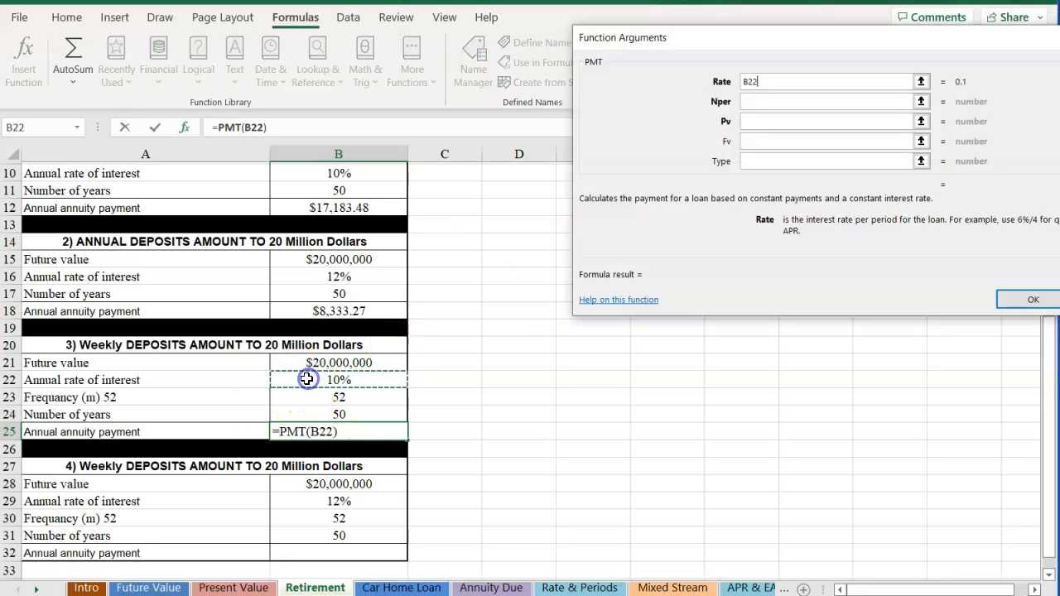
pyautogui.write('/')
pyautogui.click(302, 398)
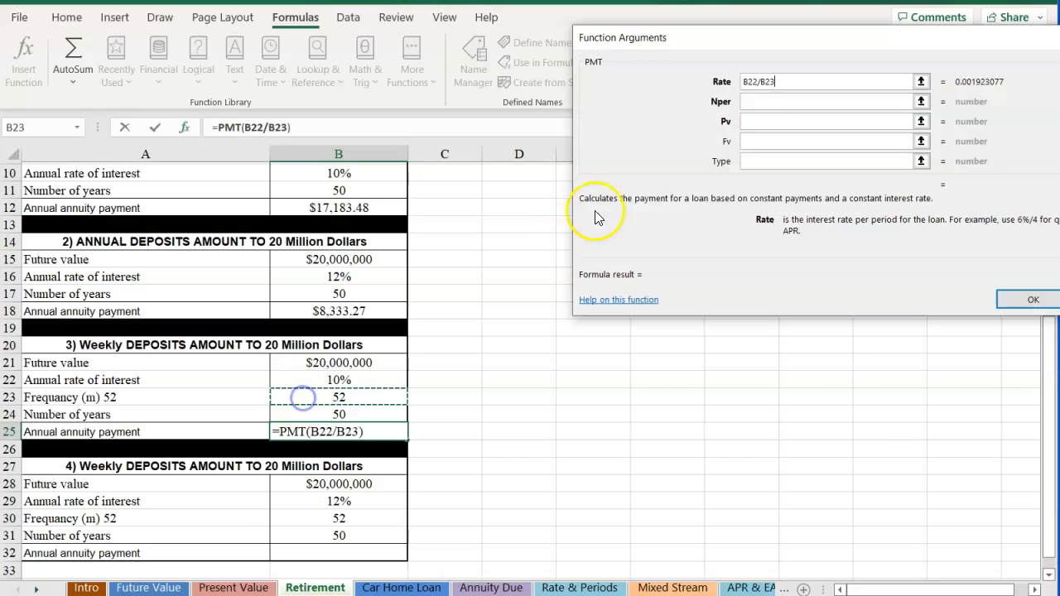
# Set Nper to B24*B23 and Fv to -B21, and complete the weekly deposit formula in cell B25
pyautogui.click(753, 100)
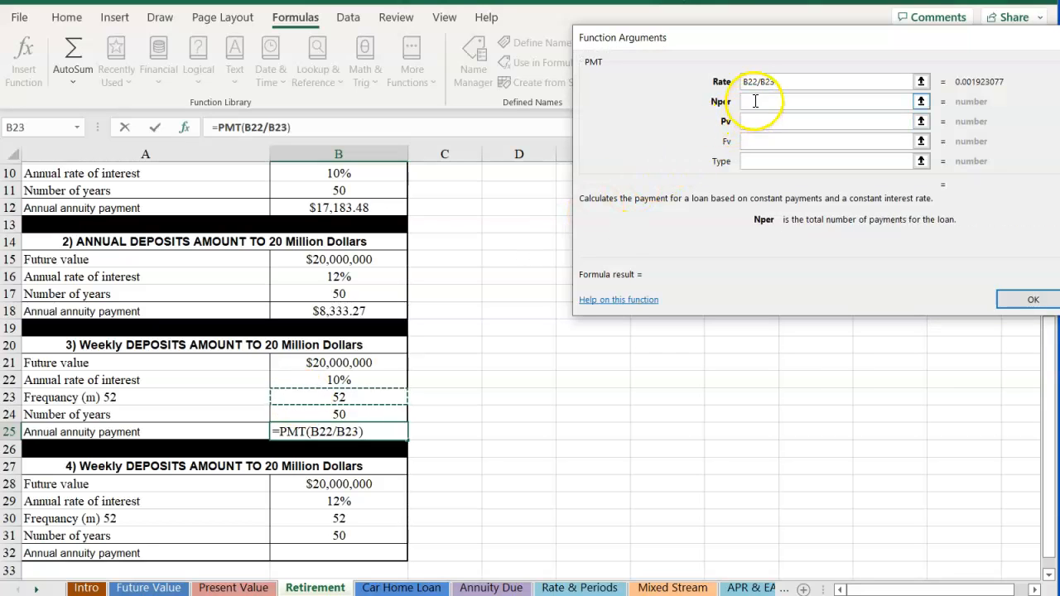
pyautogui.click(336, 412)
pyautogui.write('*')
pyautogui.click(306, 401)
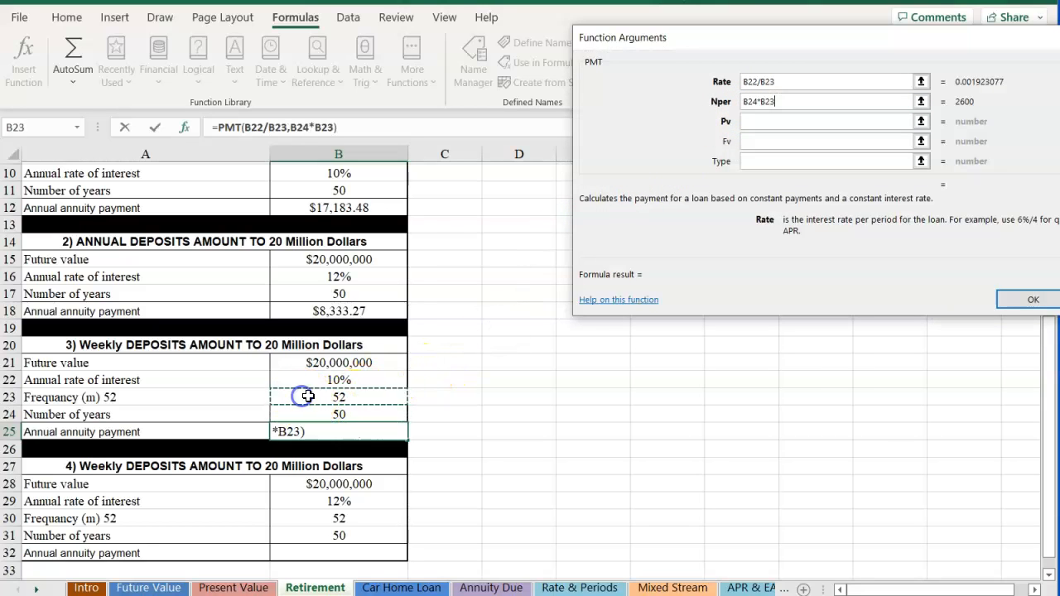
pyautogui.click(745, 141)
pyautogui.write('-')
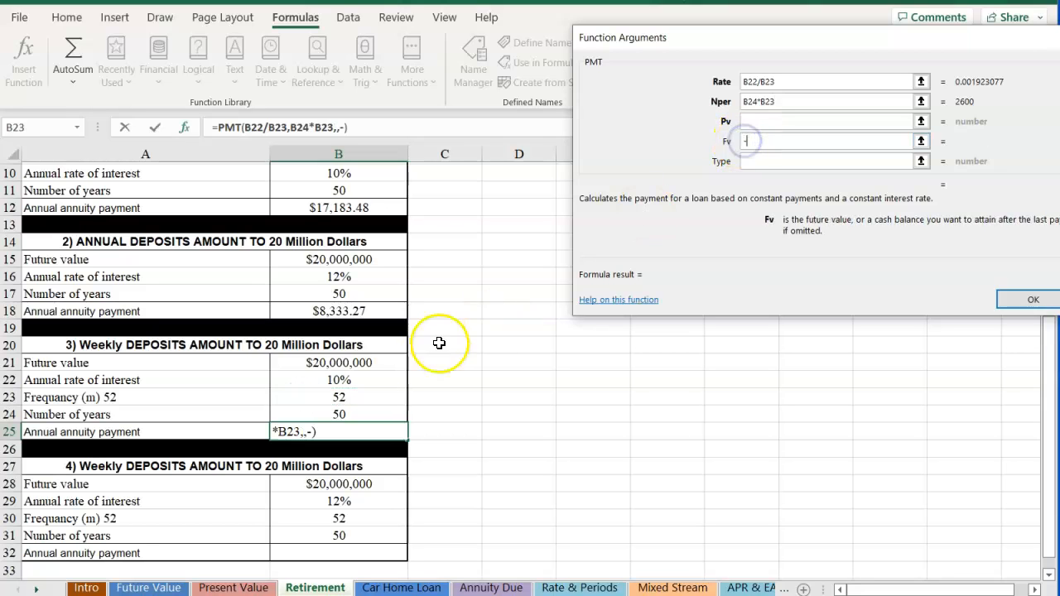
pyautogui.click(293, 364)
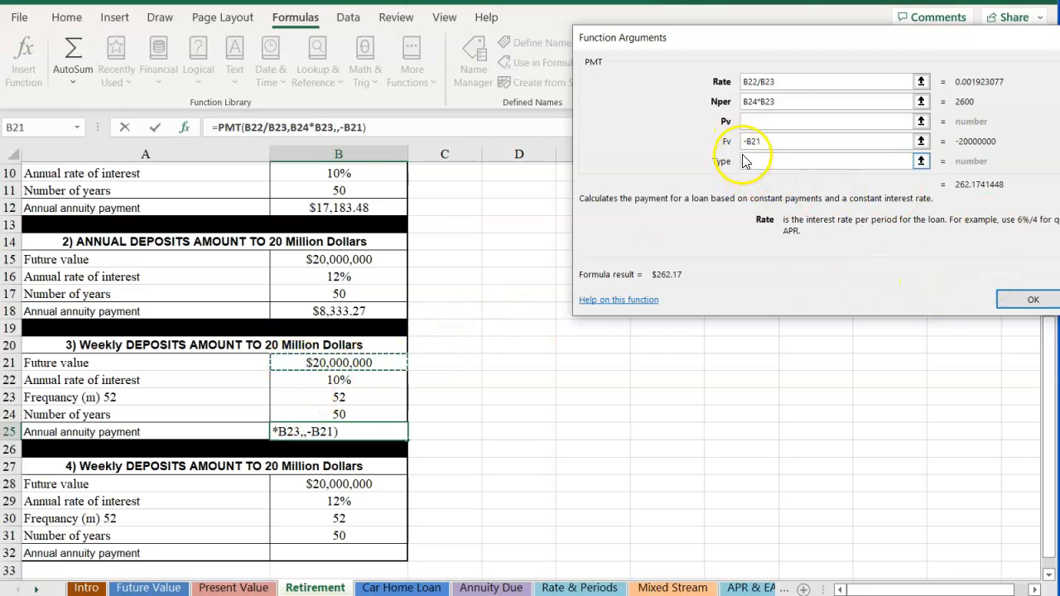
pyautogui.click(1021, 300)
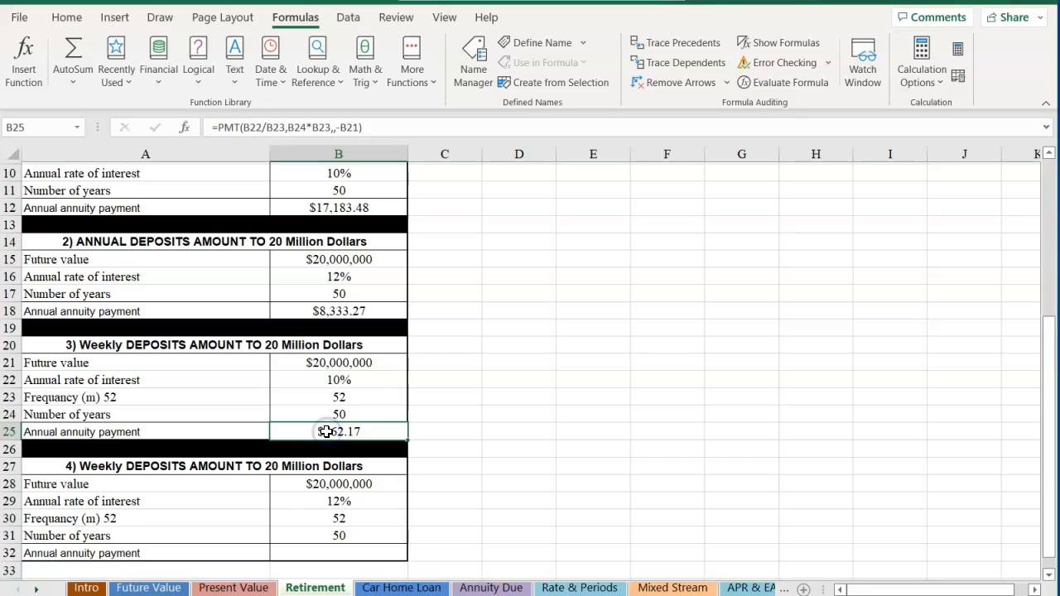
# Copy the weekly deposit formula from cell B25 into cell B32 for problem 4
pyautogui.hotkey('ctrl', 'c')
pyautogui.press('Down')
pyautogui.press('Down')
pyautogui.press('Down')
pyautogui.press('Down')
pyautogui.press('Down')
pyautogui.press('Down')
pyautogui.press('Down')
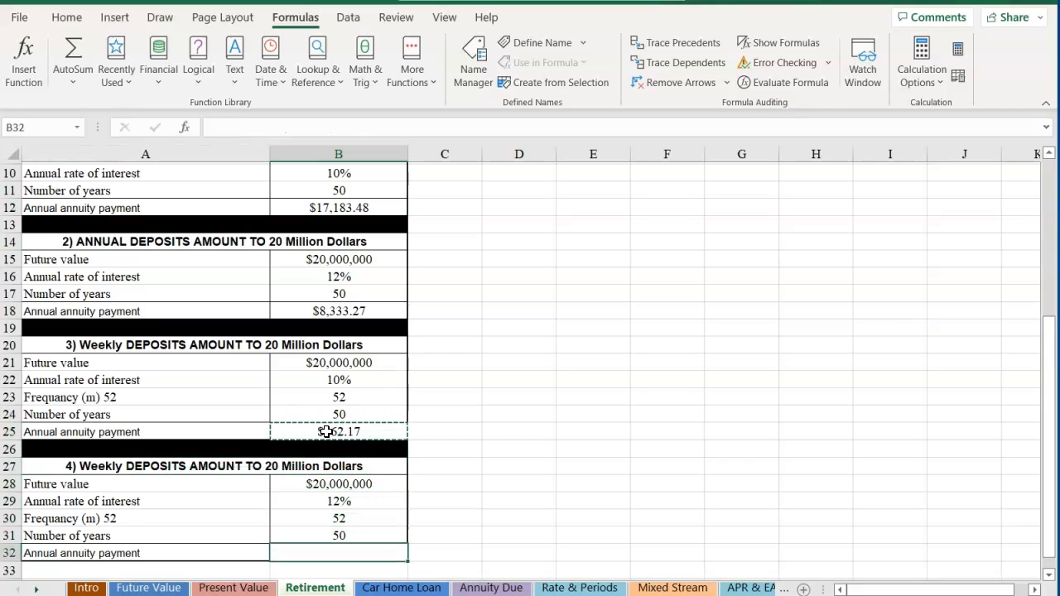
pyautogui.hotkey('ctrl', 'v')
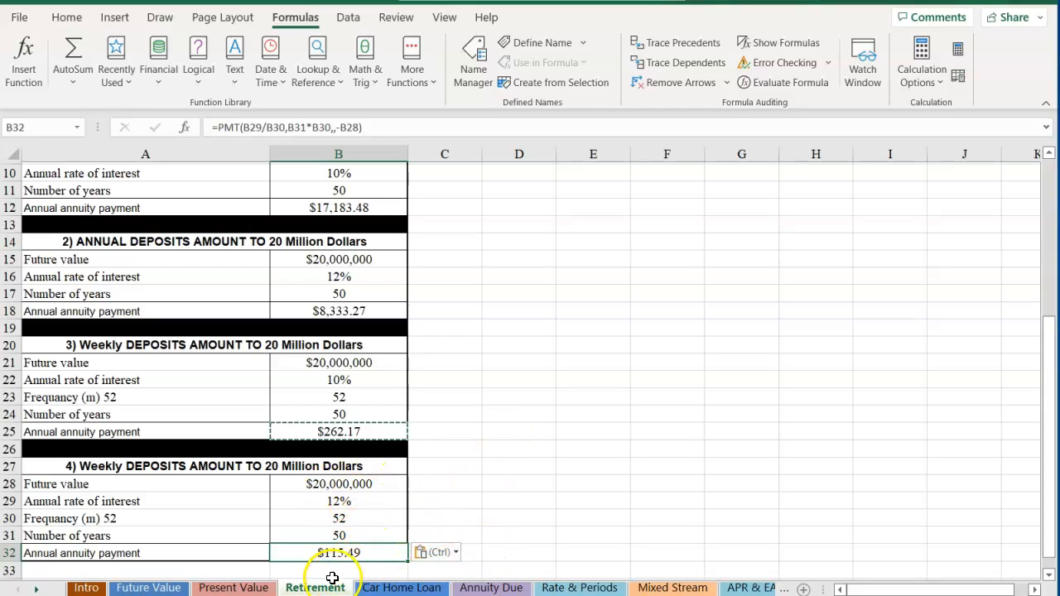
# Open the Car Home Loan sheet, look over its loan problems and inspect the annual loan payment formula in cell B7
pyautogui.click(388, 588)
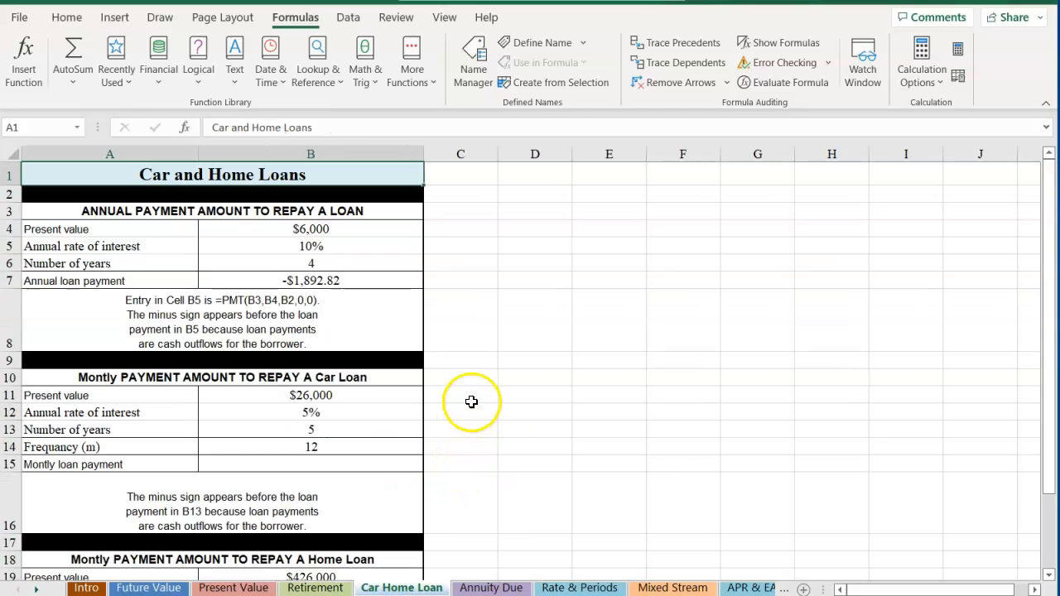
pyautogui.scroll(-1, 472, 399)
pyautogui.scroll(1, 475, 396)
pyautogui.scroll(-2, 475, 396)
pyautogui.scroll(-1, 475, 396)
pyautogui.scroll(3, 475, 396)
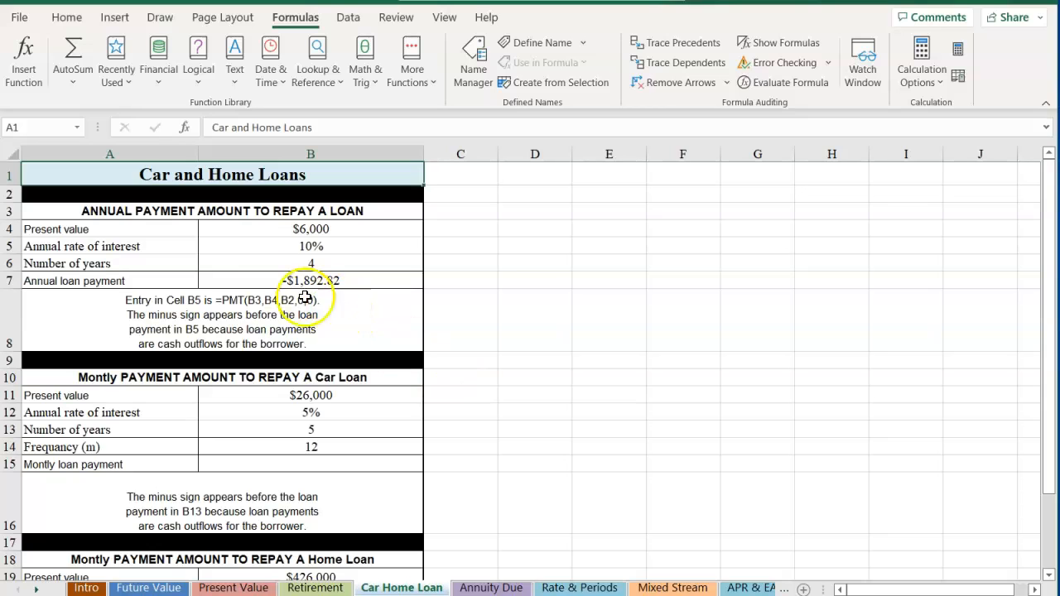
pyautogui.click(262, 273)
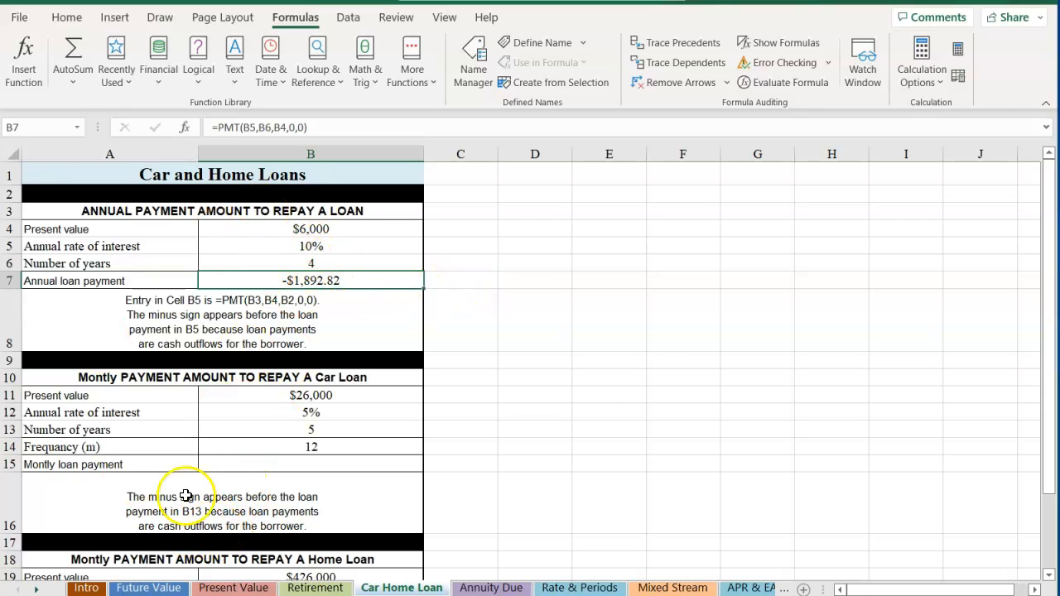
# Review the payment problems on the Present Value, Future Value and Retirement sheets, and return to the Car Home Loan sheet
pyautogui.click(240, 587)
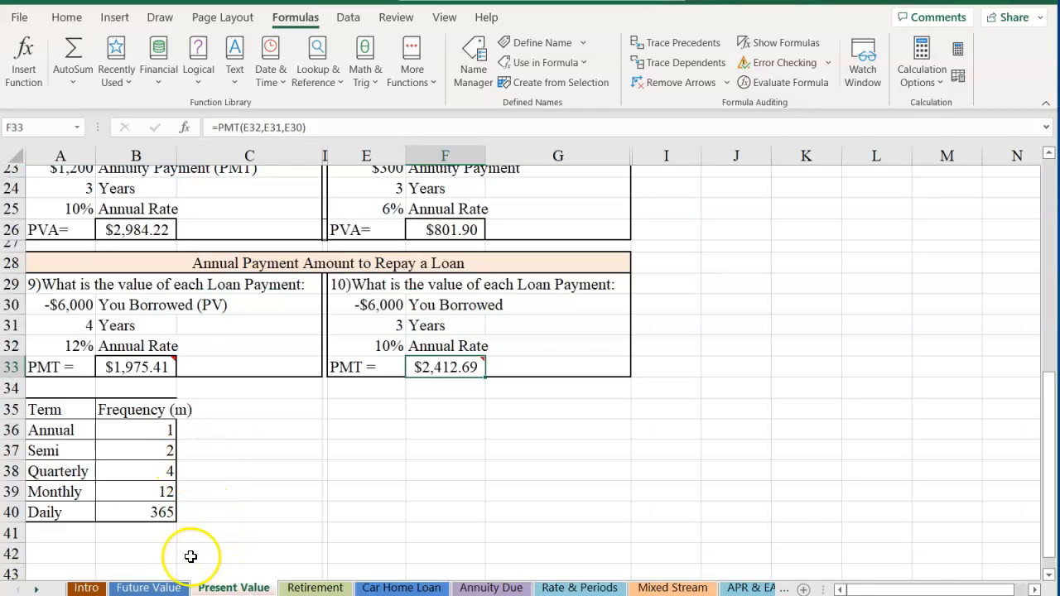
pyautogui.click(149, 587)
pyautogui.scroll(-3, 164, 532)
pyautogui.scroll(-6, 163, 533)
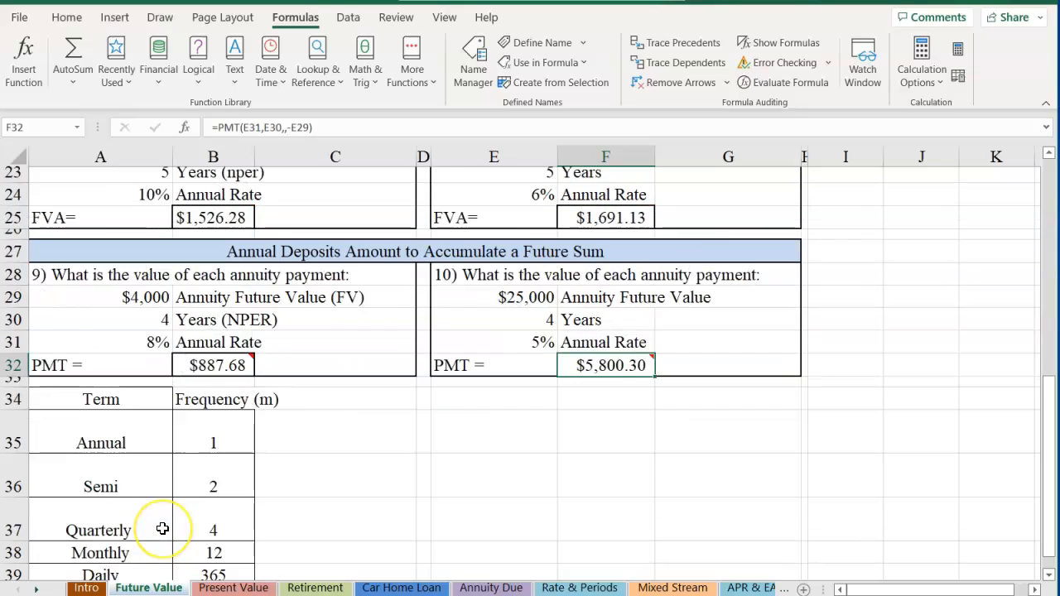
pyautogui.scroll(4, 161, 524)
pyautogui.click(213, 588)
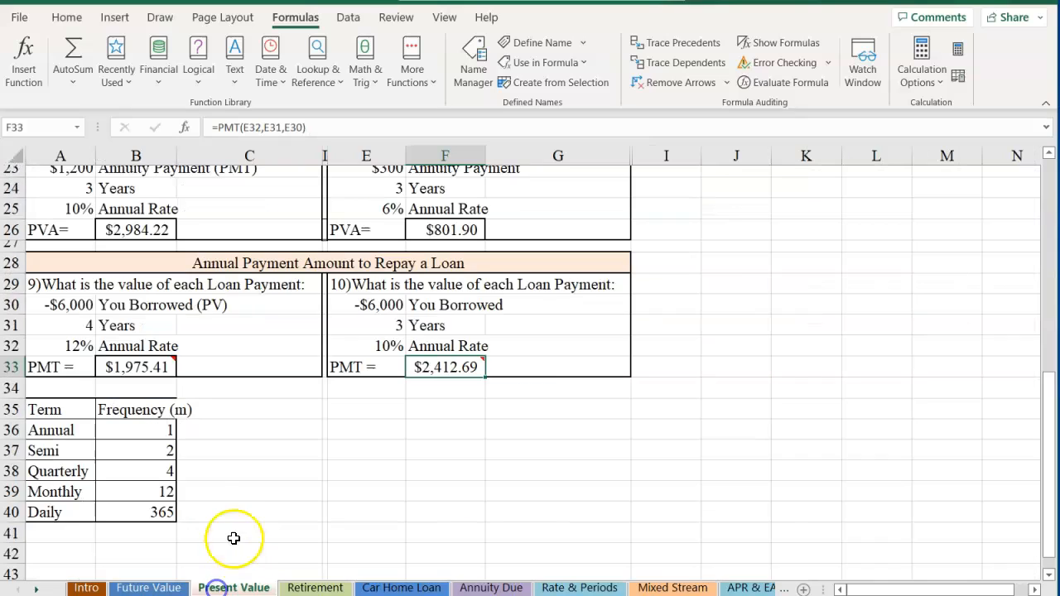
pyautogui.scroll(2, 236, 517)
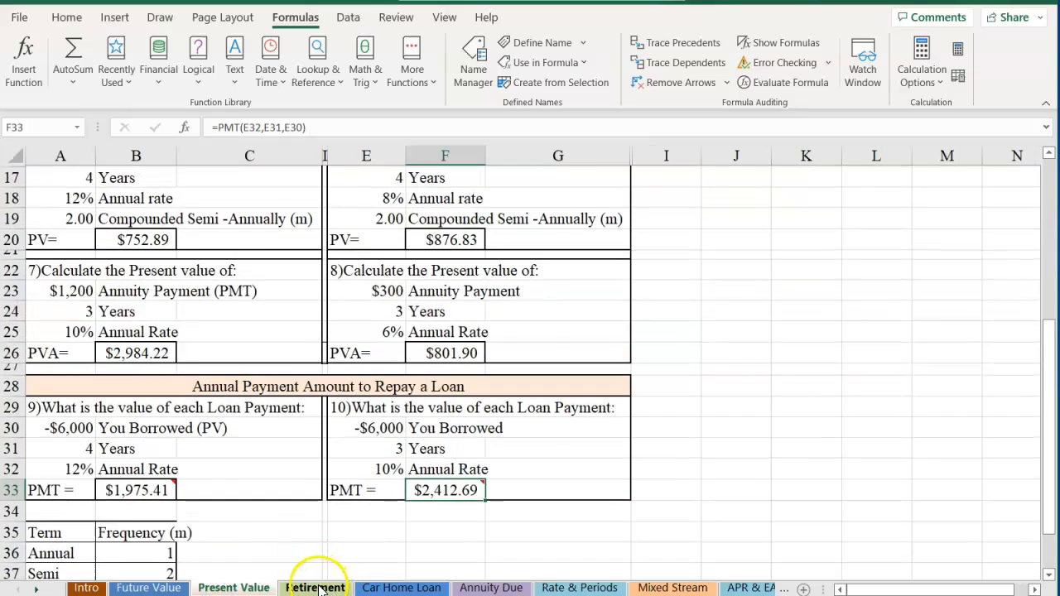
pyautogui.click(309, 587)
pyautogui.scroll(2, 320, 307)
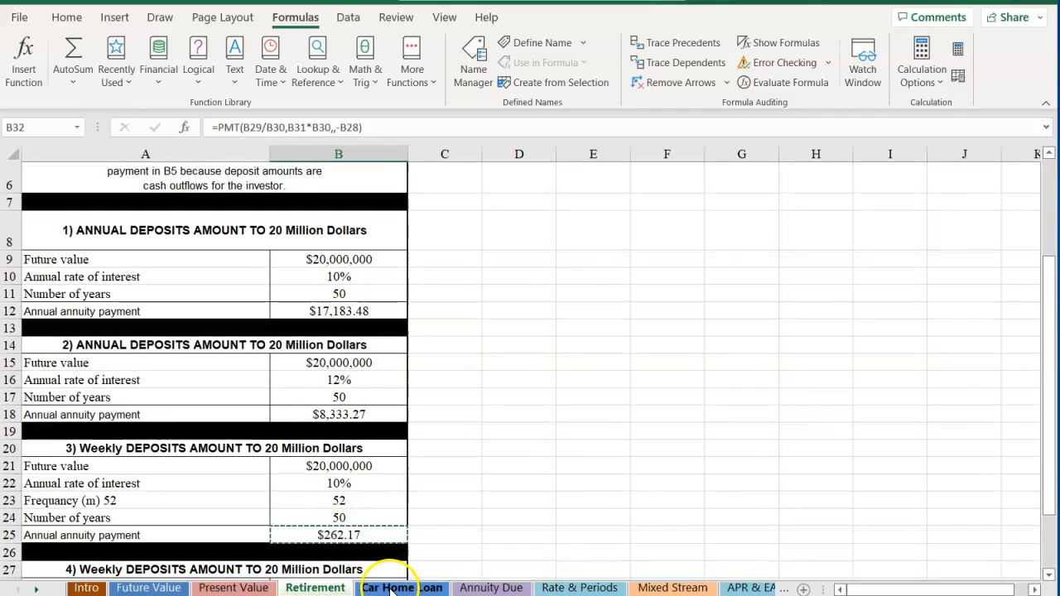
pyautogui.click(389, 588)
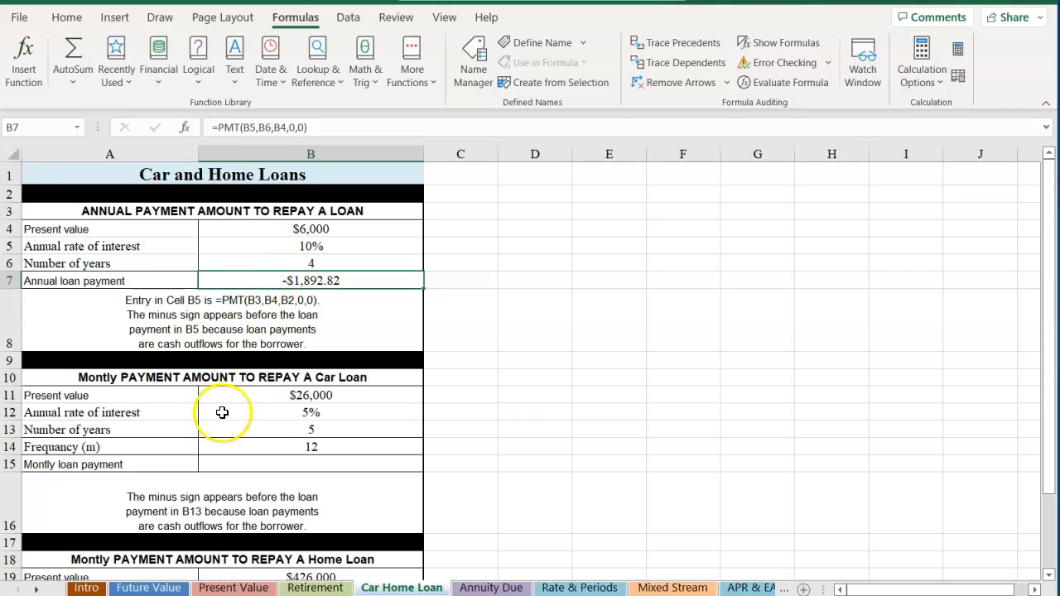
# Insert a PMT function into cell B15 for the car loan's monthly payment with B12/B14 as Rate
pyautogui.click(264, 461)
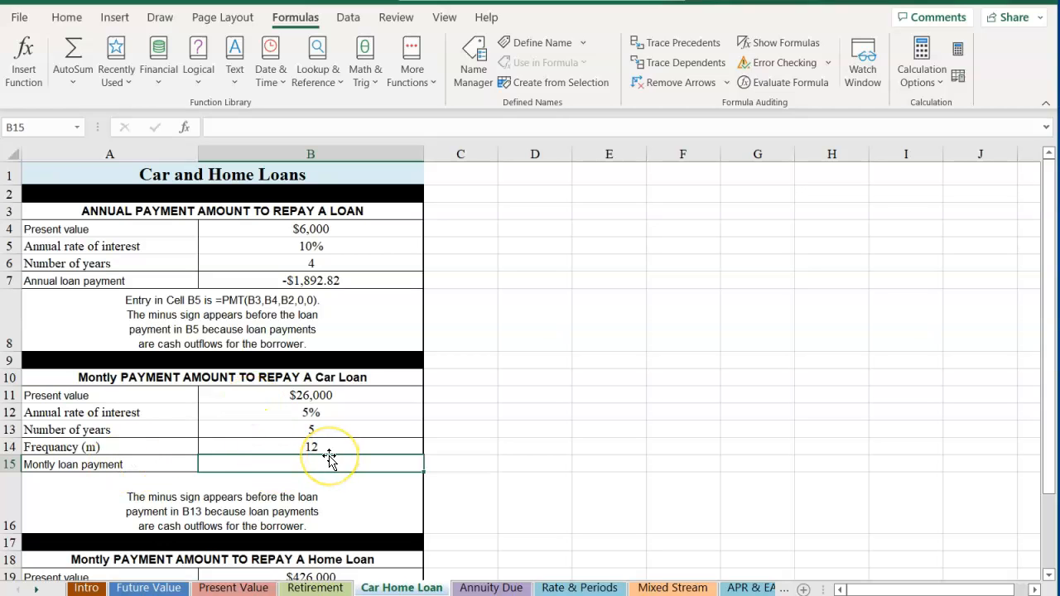
pyautogui.click(24, 52)
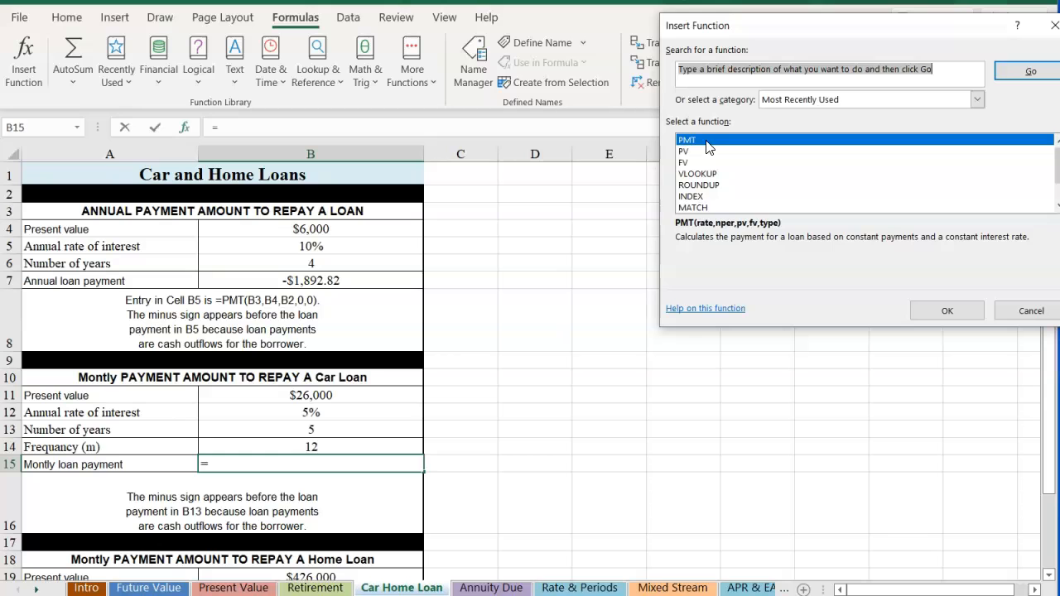
pyautogui.doubleClick(707, 143)
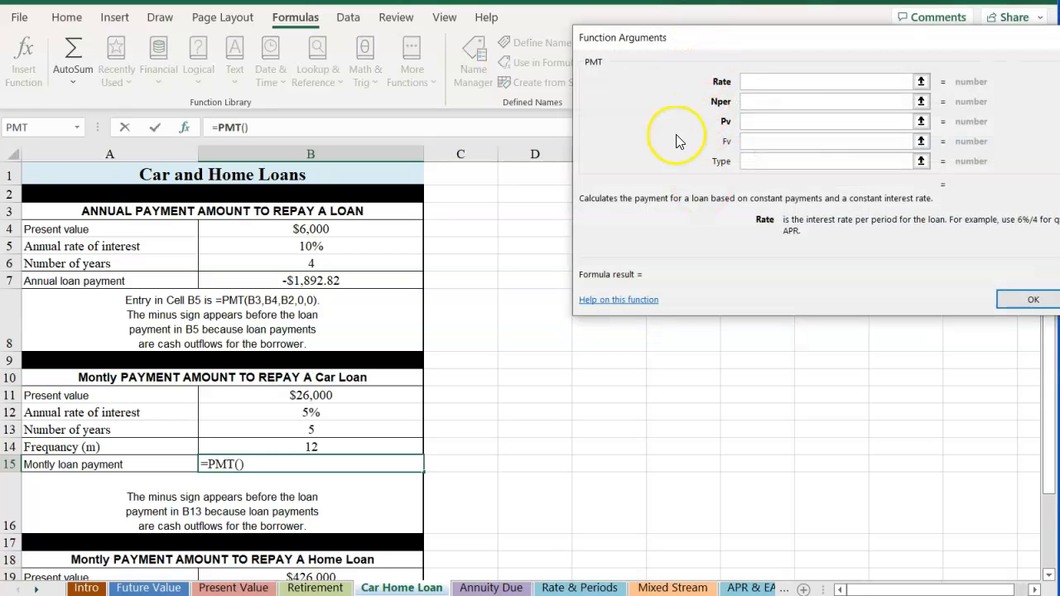
pyautogui.click(257, 413)
pyautogui.write('/')
pyautogui.click(261, 447)
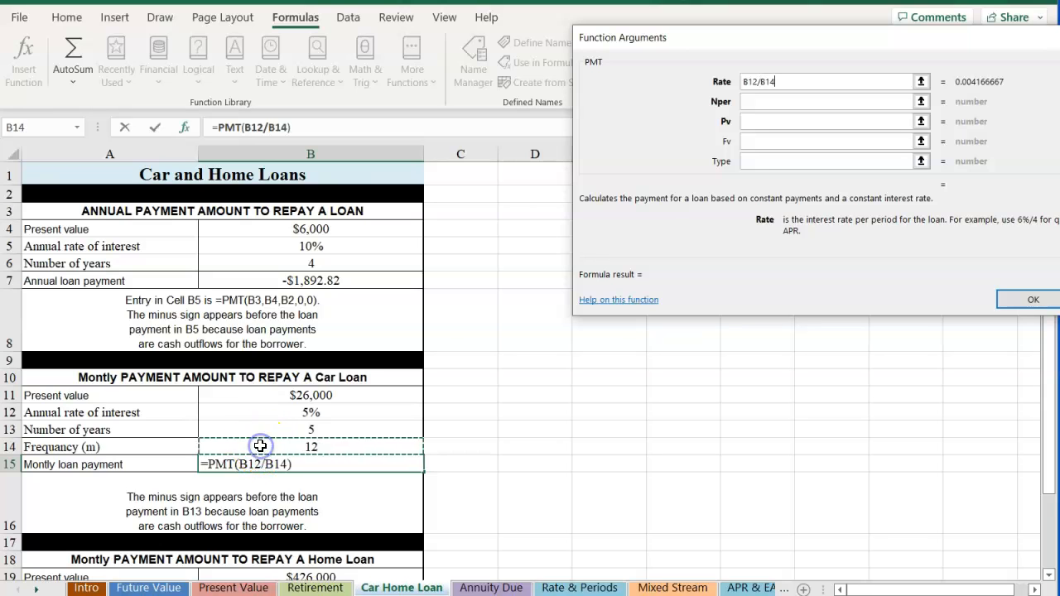
# Complete the car loan's PMT function in B15 with Nper B13*B14 and Pv -B11
pyautogui.click(781, 101)
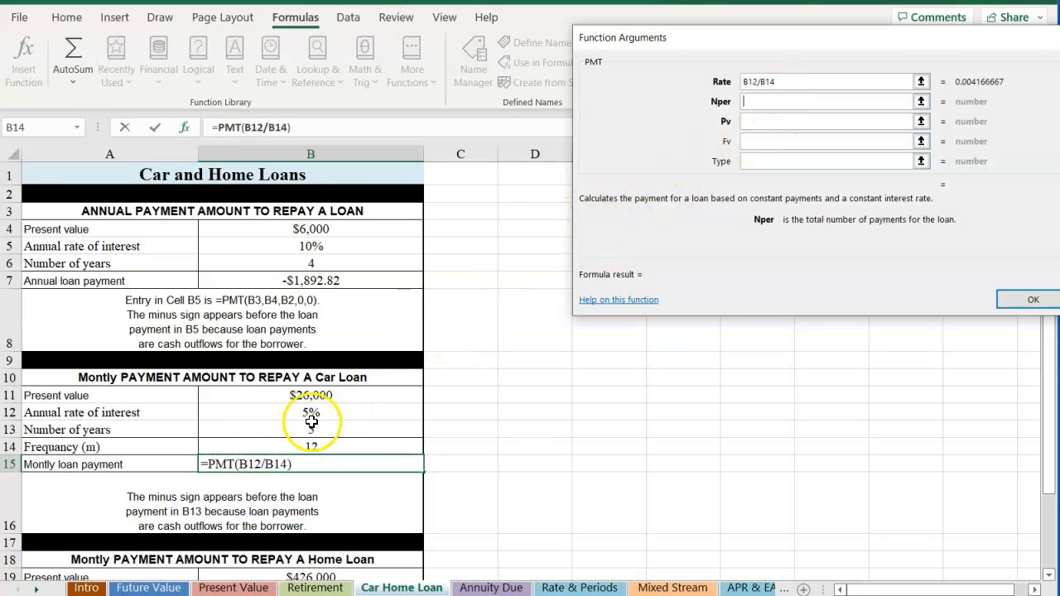
pyautogui.click(286, 429)
pyautogui.write('*')
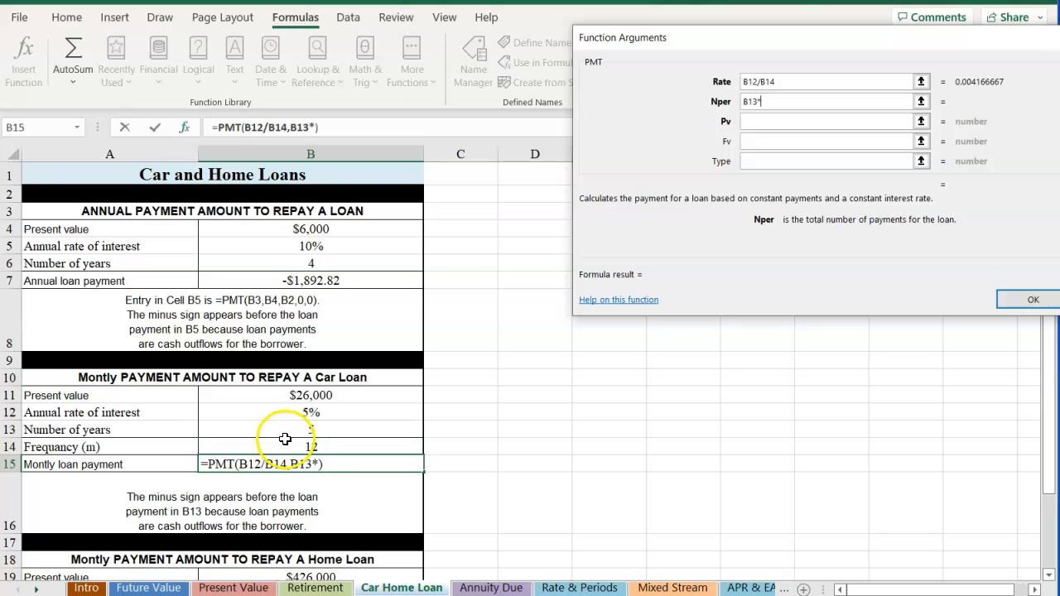
pyautogui.click(284, 447)
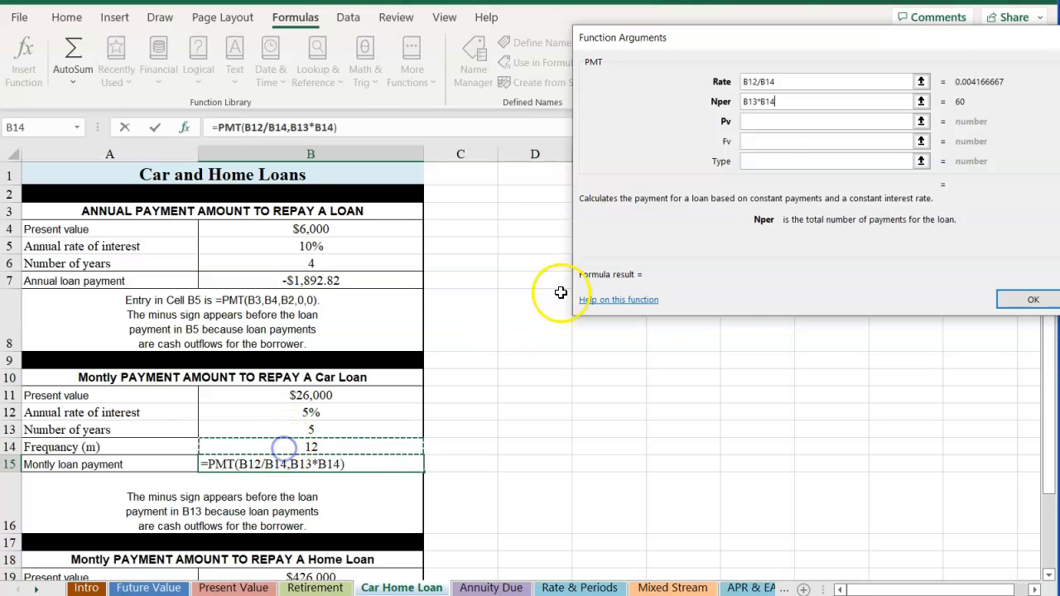
pyautogui.click(768, 140)
pyautogui.click(750, 122)
pyautogui.write('-')
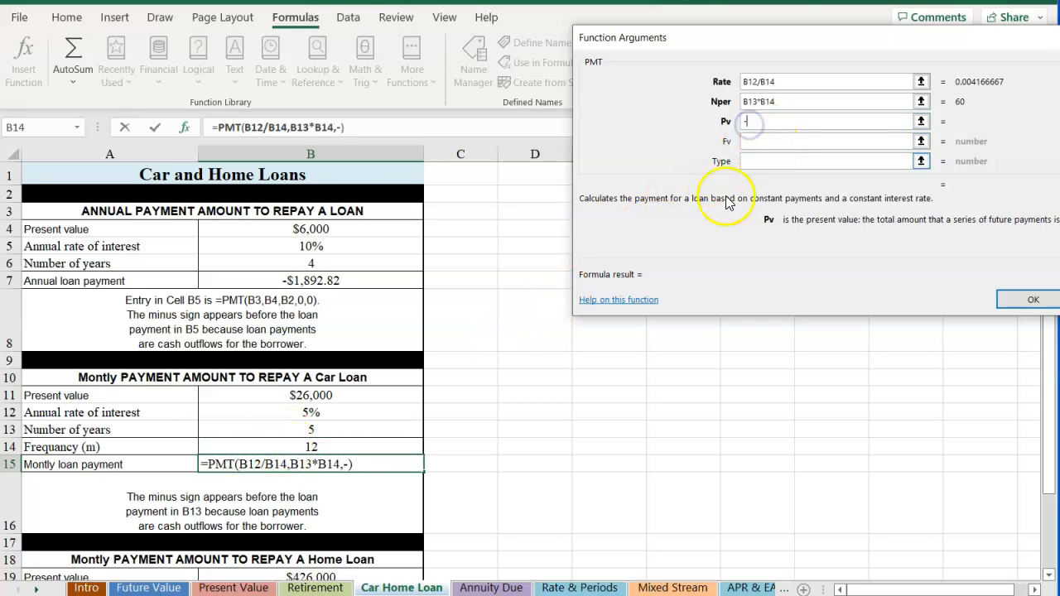
pyautogui.click(282, 401)
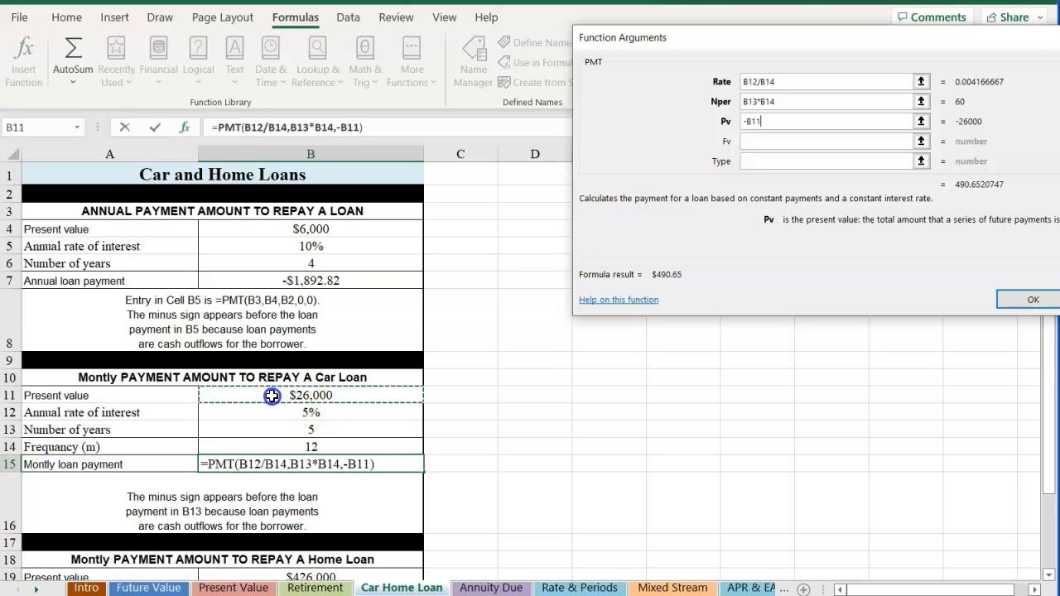
pyautogui.click(1031, 298)
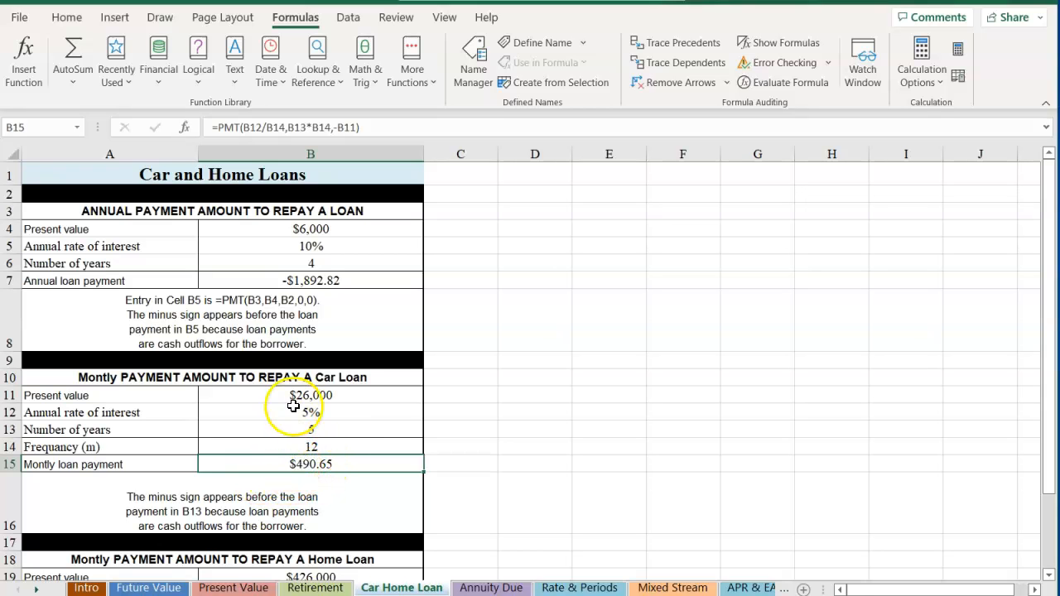
# Insert a PMT function into cell B23 for the home loan's monthly payment with B20/B22 as Rate
pyautogui.scroll(-2, 346, 428)
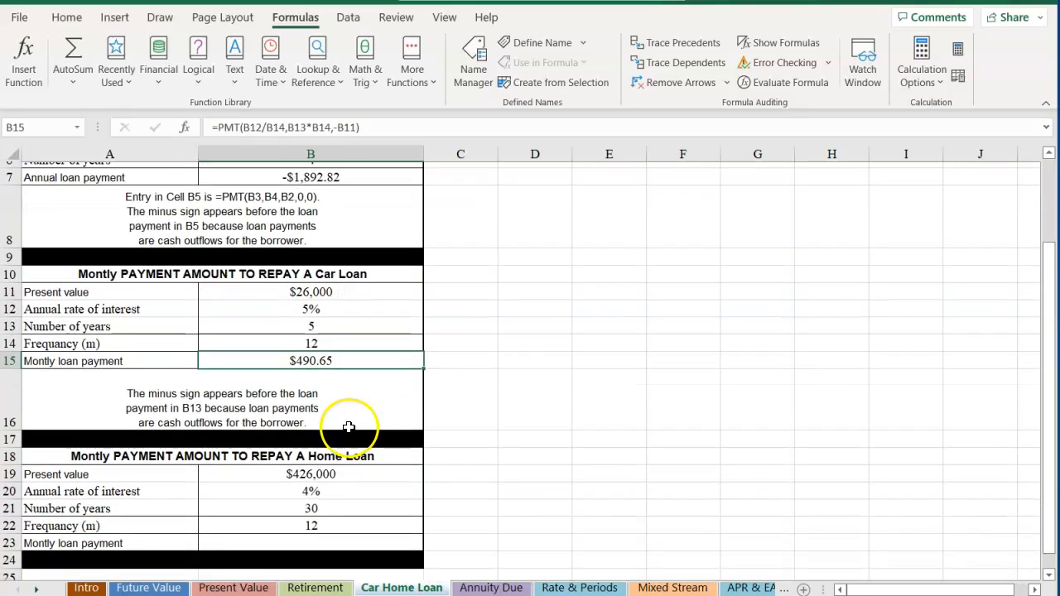
pyautogui.scroll(-1, 350, 422)
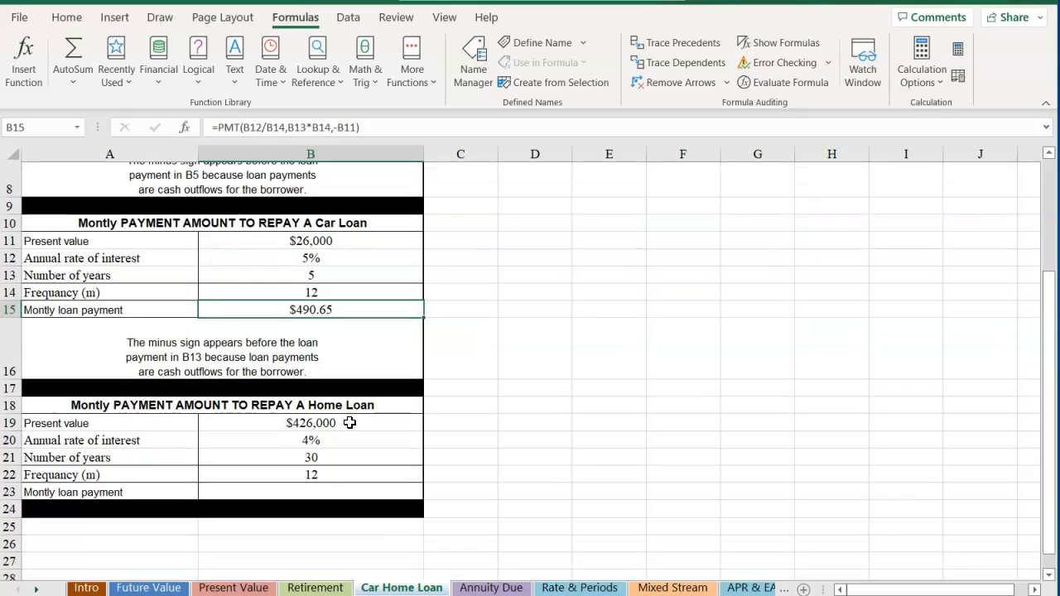
pyautogui.scroll(-1, 350, 422)
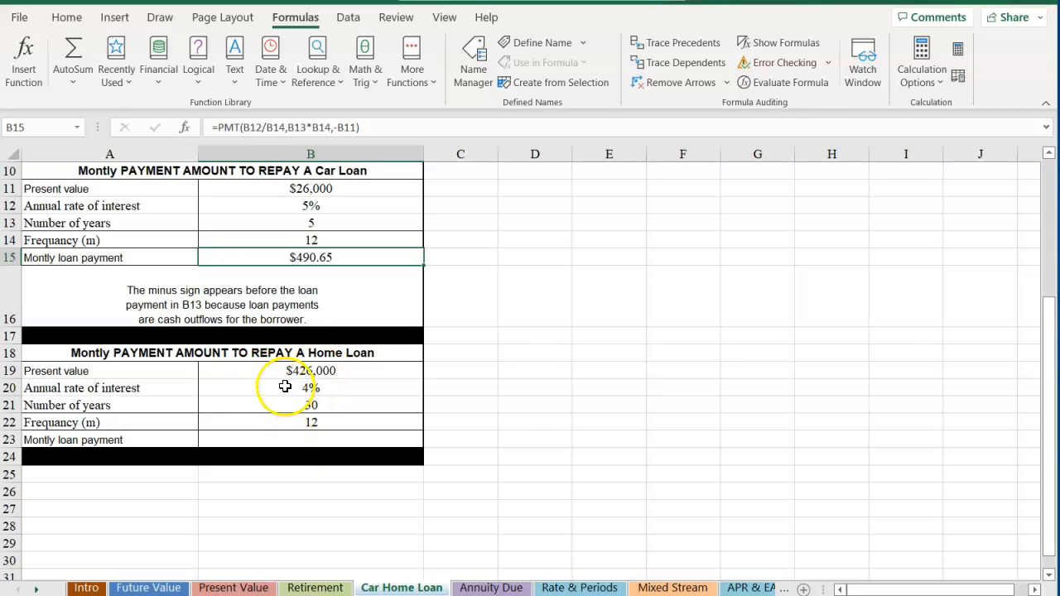
pyautogui.click(295, 436)
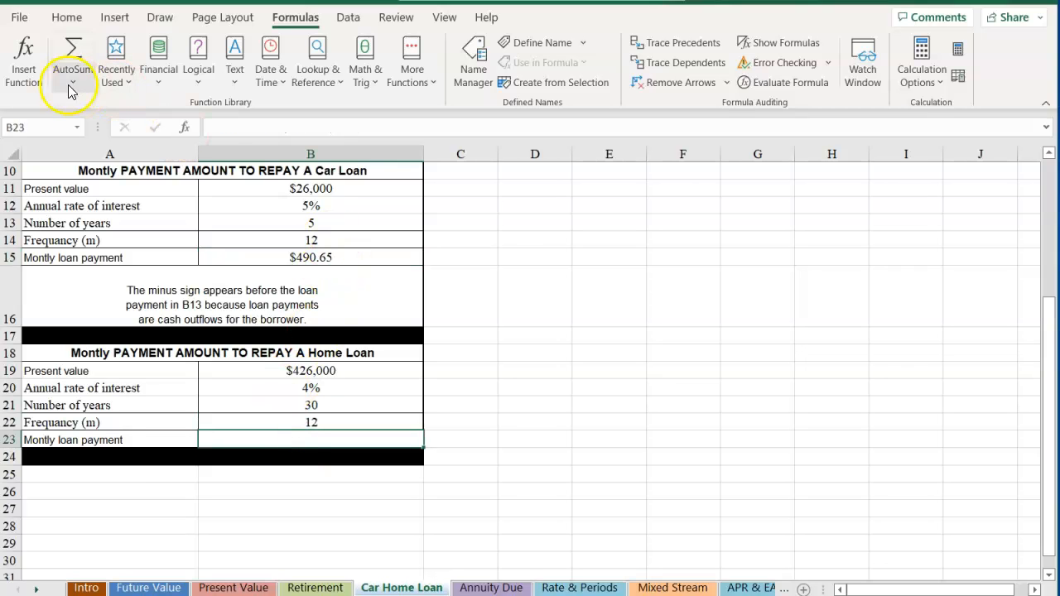
pyautogui.click(23, 64)
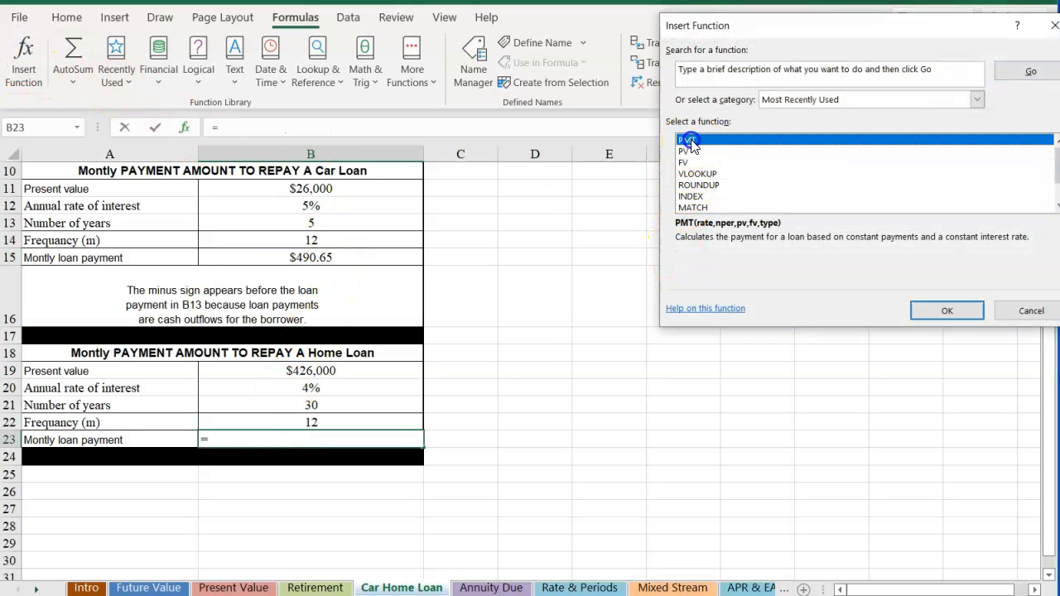
pyautogui.doubleClick(686, 140)
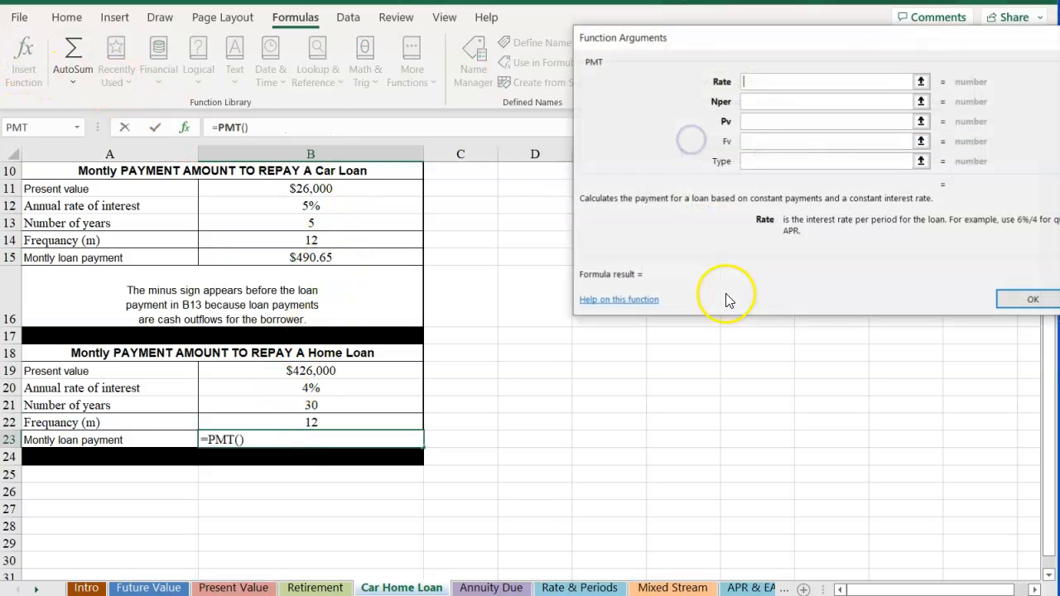
pyautogui.click(298, 389)
pyautogui.write('/')
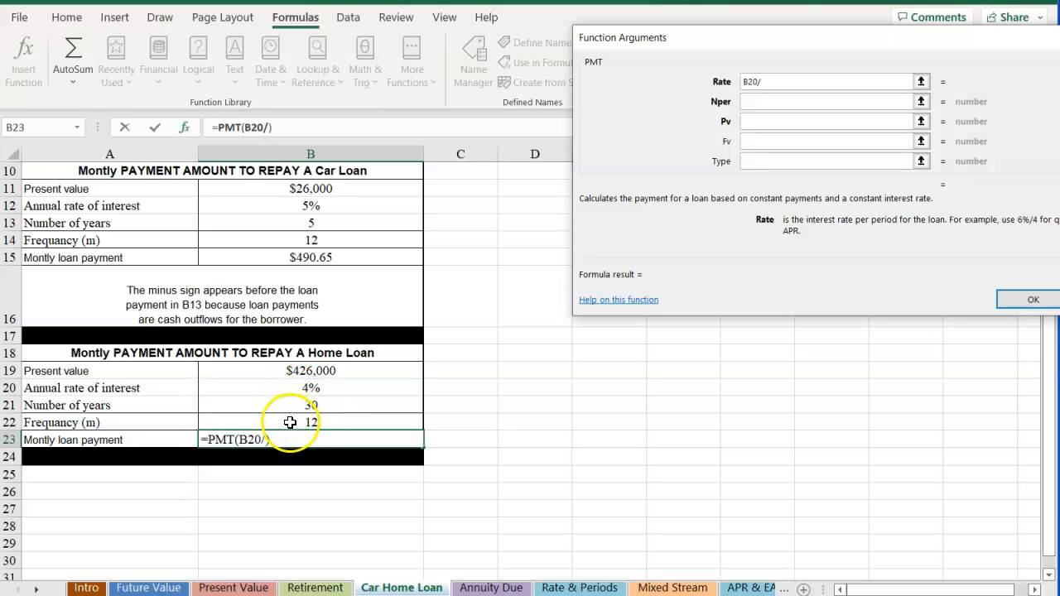
pyautogui.click(290, 424)
# Complete the home loan's PMT function with Nper B21*B22 and Pv -B19
pyautogui.click(758, 101)
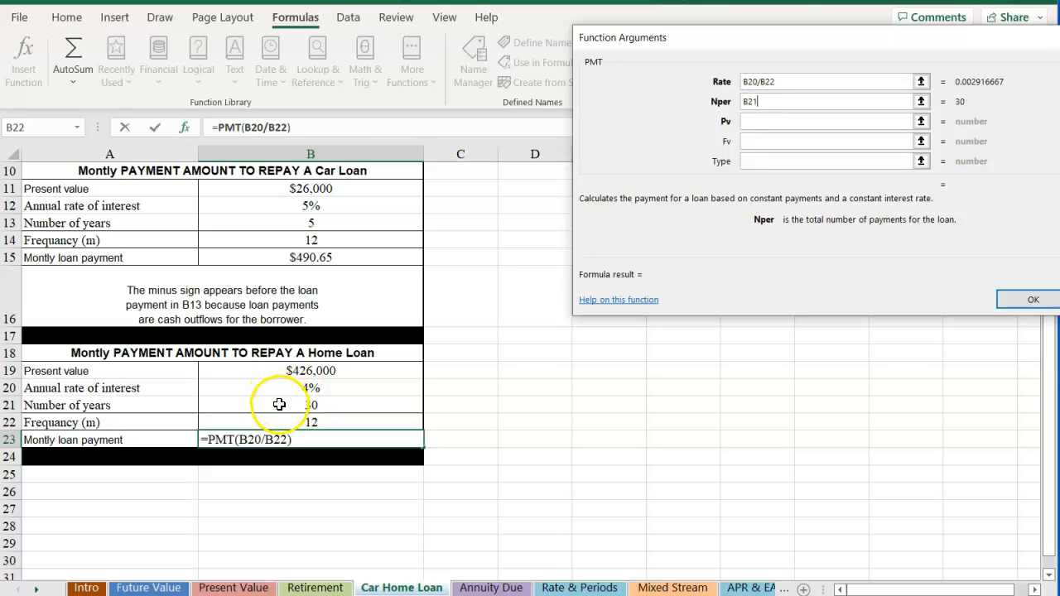
pyautogui.write('*')
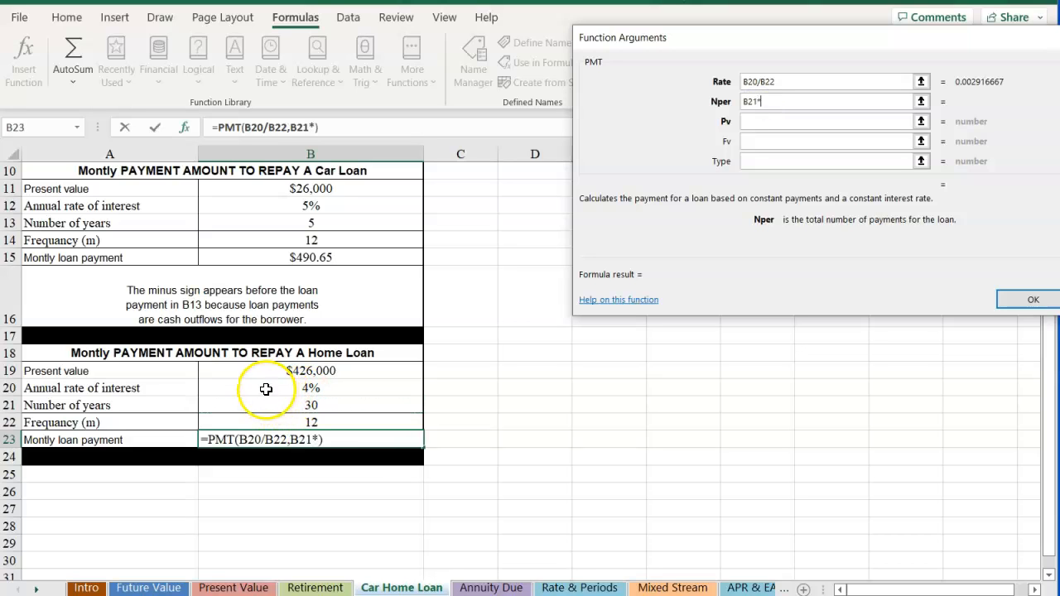
pyautogui.click(276, 423)
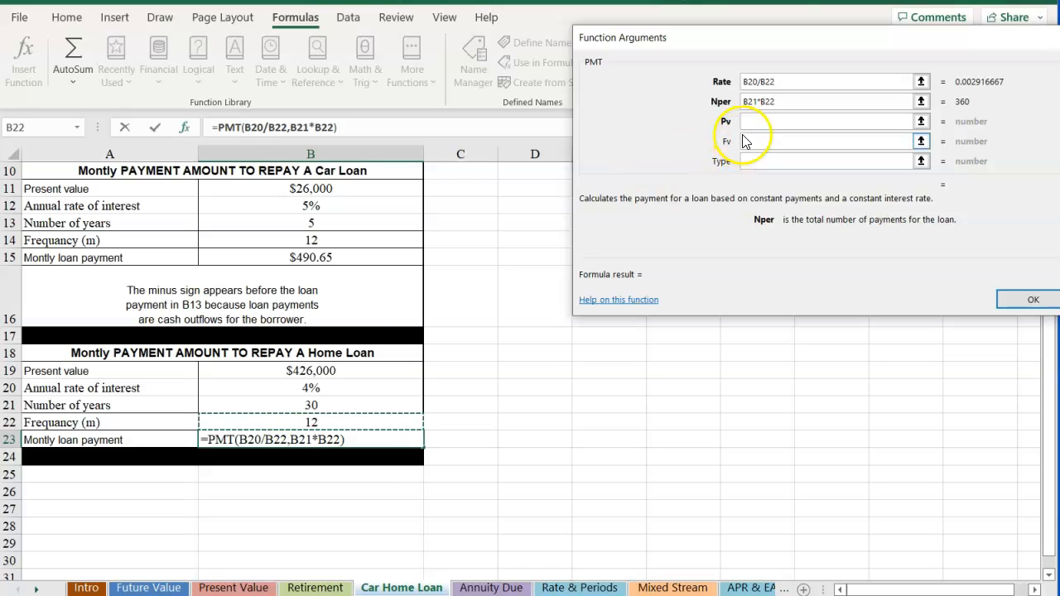
pyautogui.click(750, 121)
pyautogui.write('-')
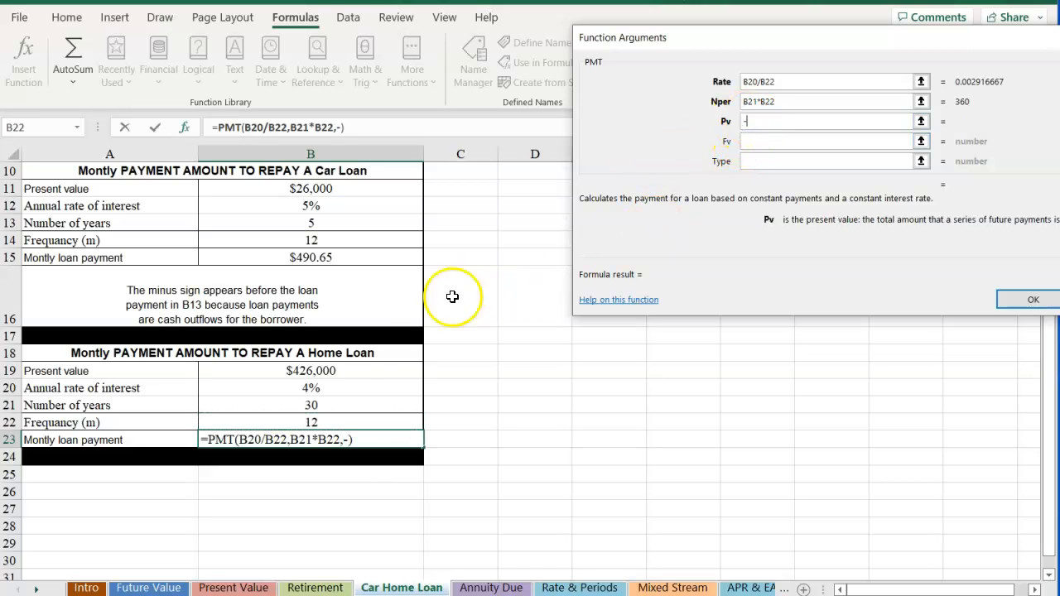
pyautogui.click(310, 371)
pyautogui.click(1005, 293)
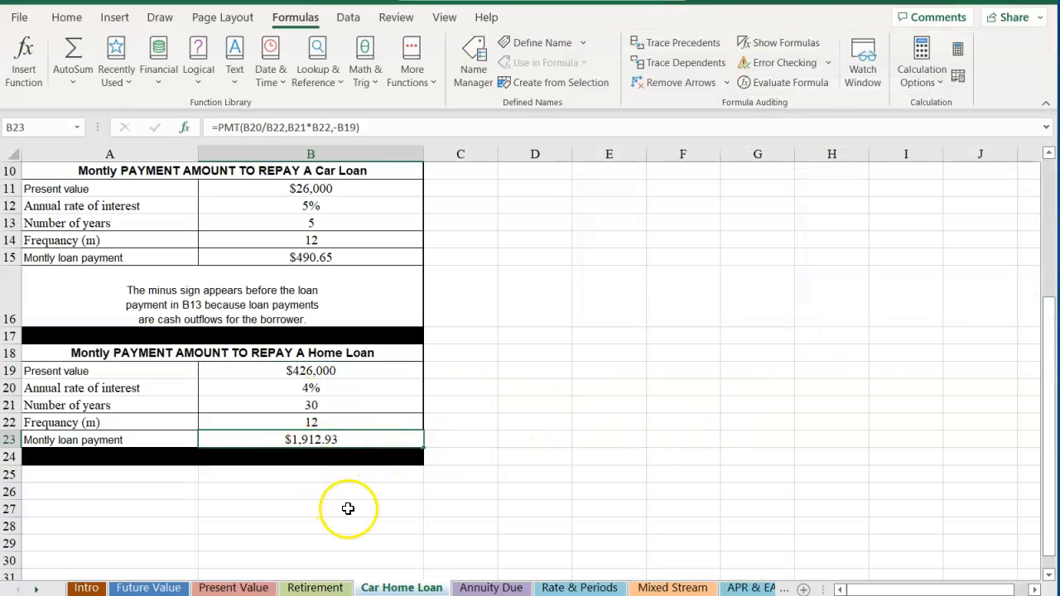
# Set the home loan's annual rate of interest in cell B20 to 7%
pyautogui.click(279, 389)
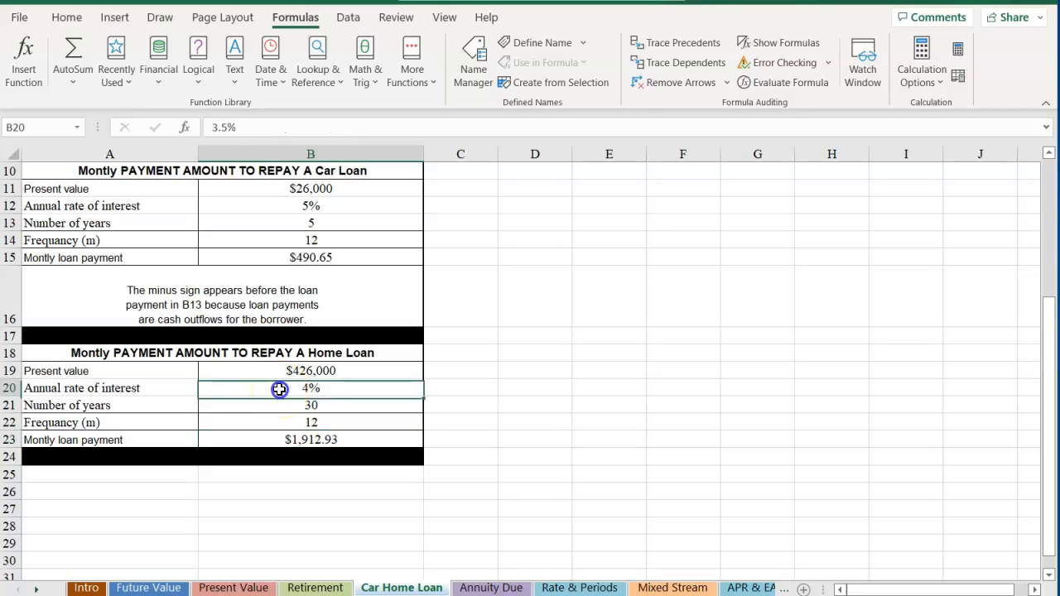
pyautogui.press('BackSpace')
pyautogui.press('BackSpace')
pyautogui.press('BackSpace')
pyautogui.press('BackSpace')
pyautogui.write('7%')
pyautogui.click(320, 525)
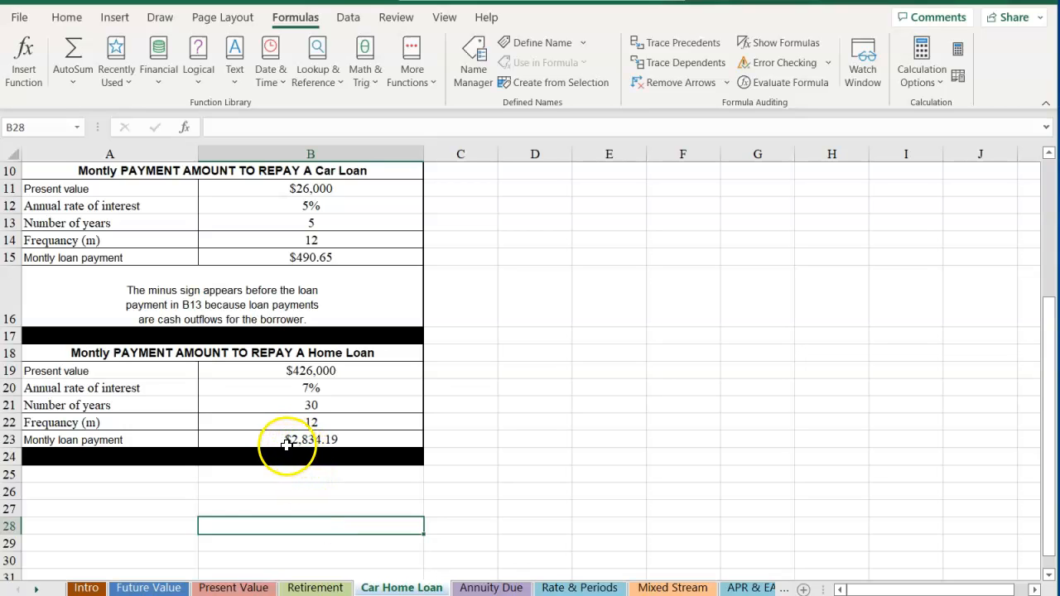
# Set the home loan's annual rate of interest in cell B20 to 4%
pyautogui.click(302, 390)
pyautogui.write('4%')
pyautogui.click(303, 508)
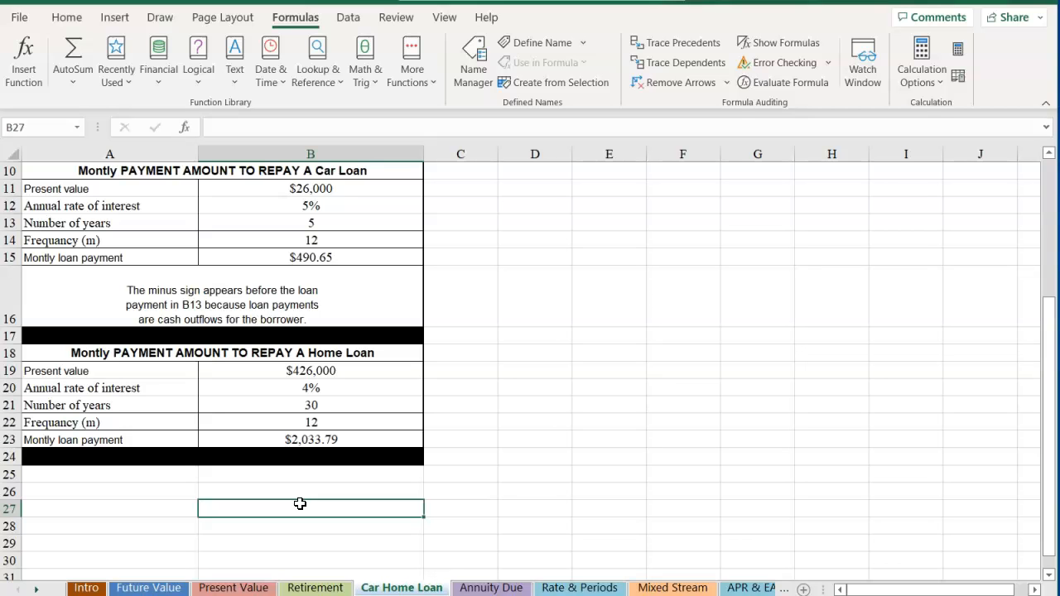
# Open the Annuity Due sheet and insert an FV function into B7 for problem 1 with Rate A6 and Nper A5
pyautogui.click(479, 588)
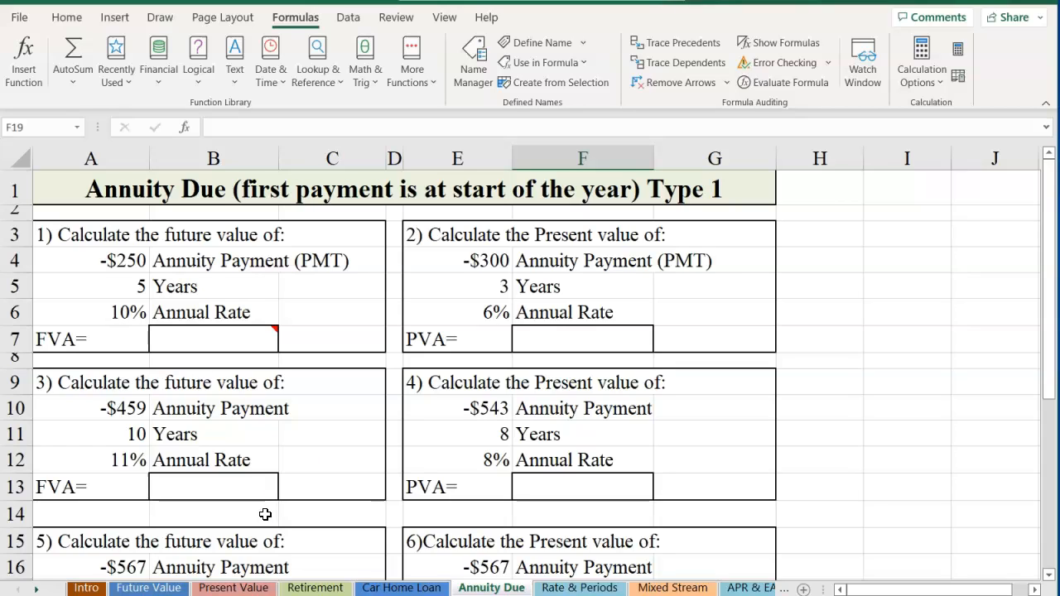
pyautogui.moveTo(244, 349)
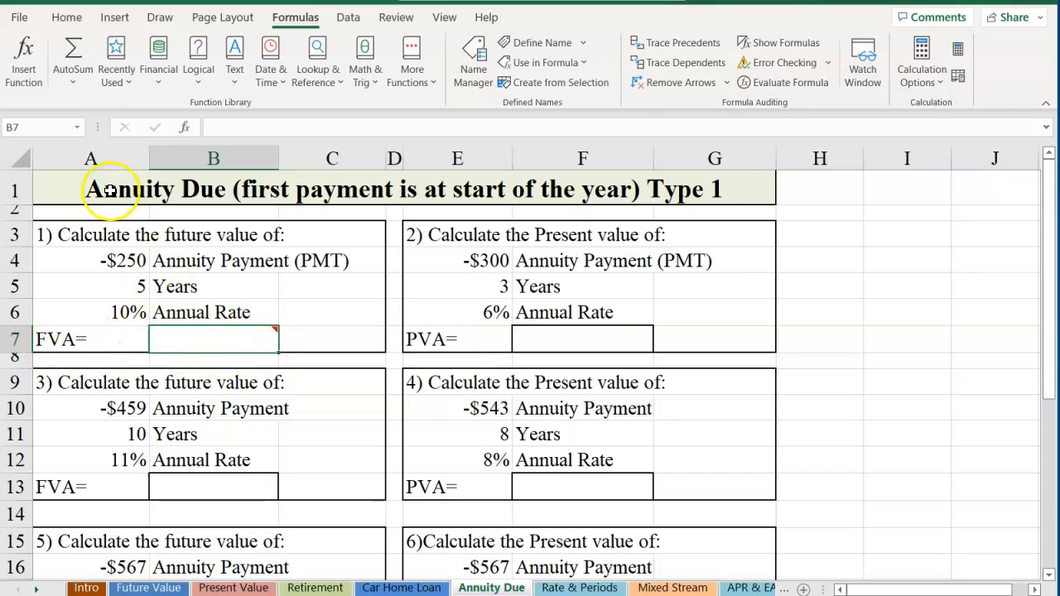
pyautogui.click(24, 56)
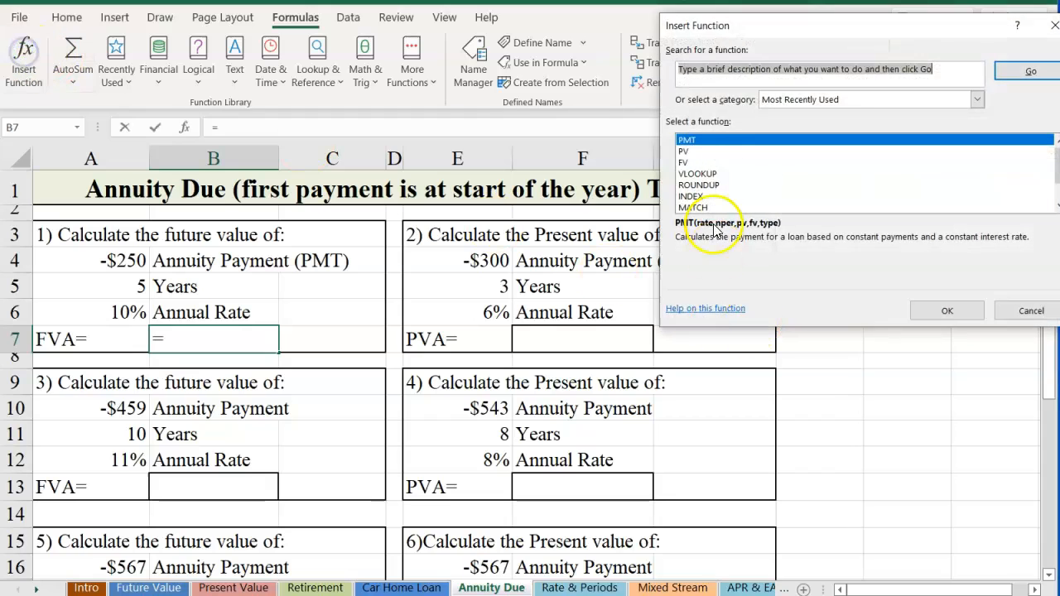
pyautogui.click(685, 163)
pyautogui.doubleClick(686, 163)
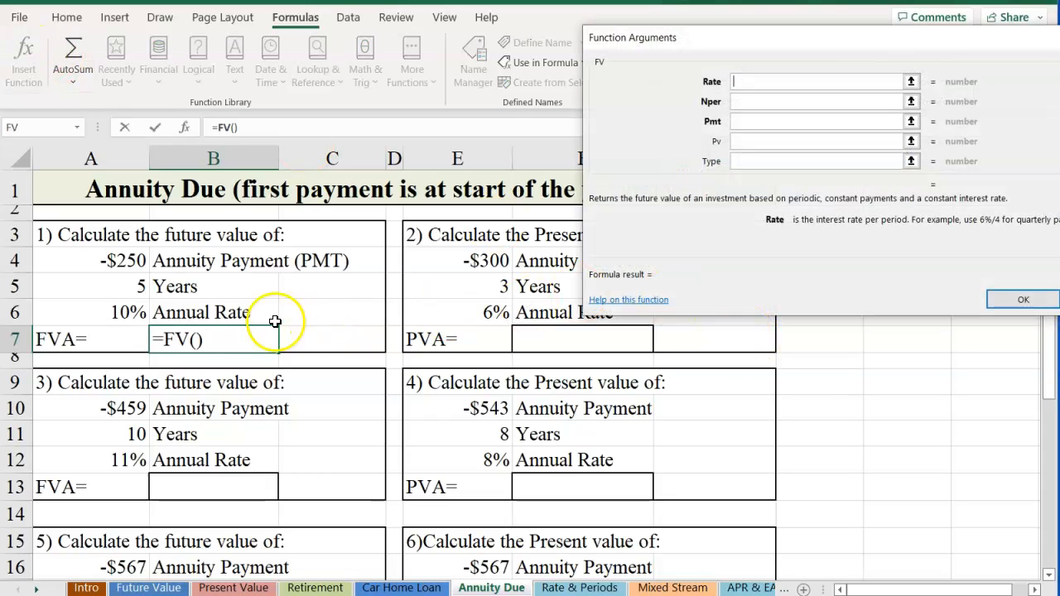
pyautogui.click(133, 310)
pyautogui.click(746, 99)
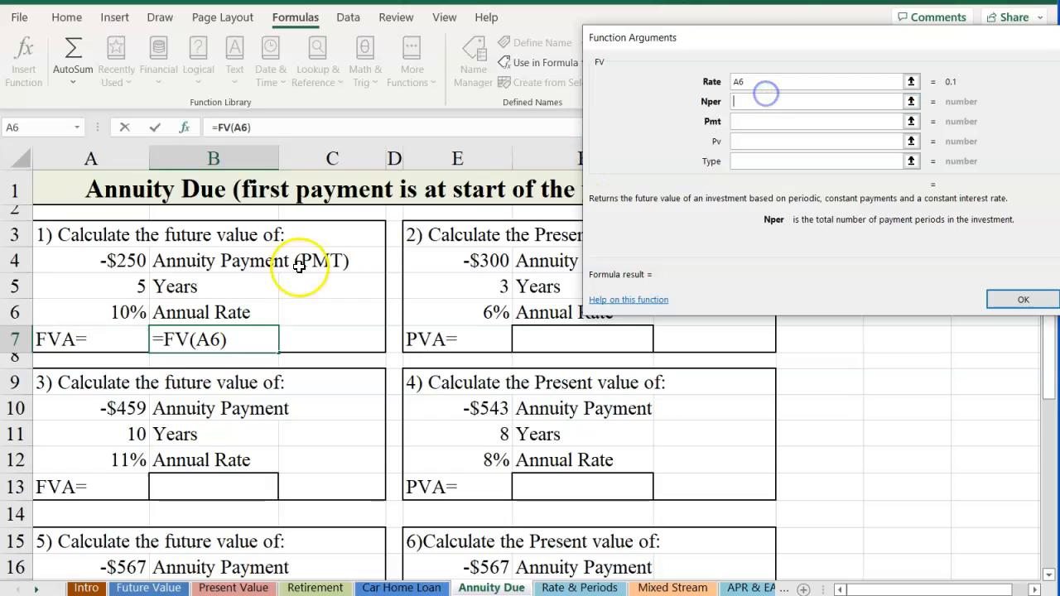
pyautogui.click(107, 285)
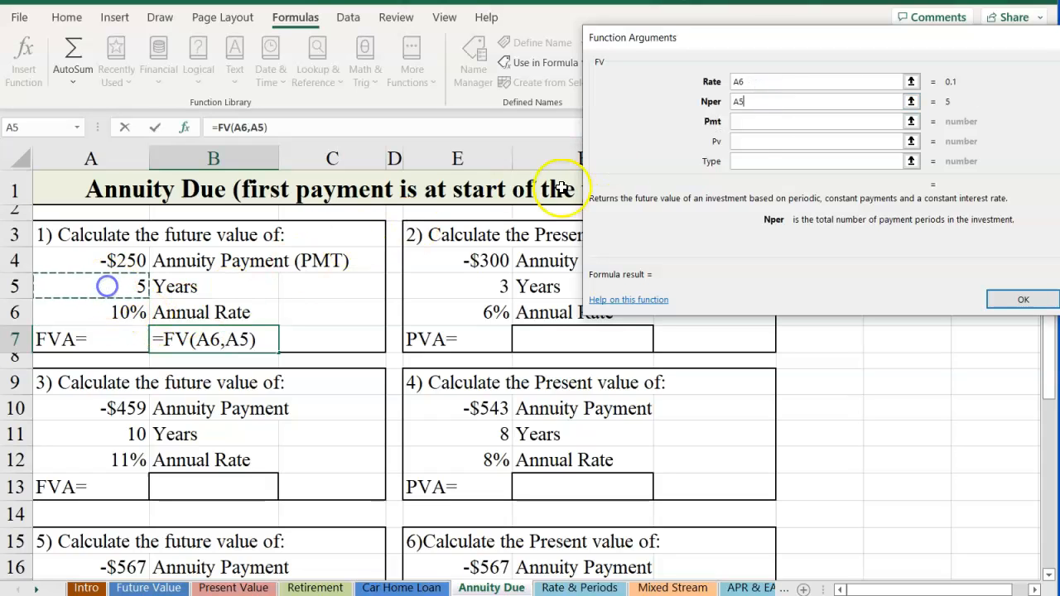
# Complete problem 1's FV function in B7 with Pmt A4 and Type 1
pyautogui.click(740, 121)
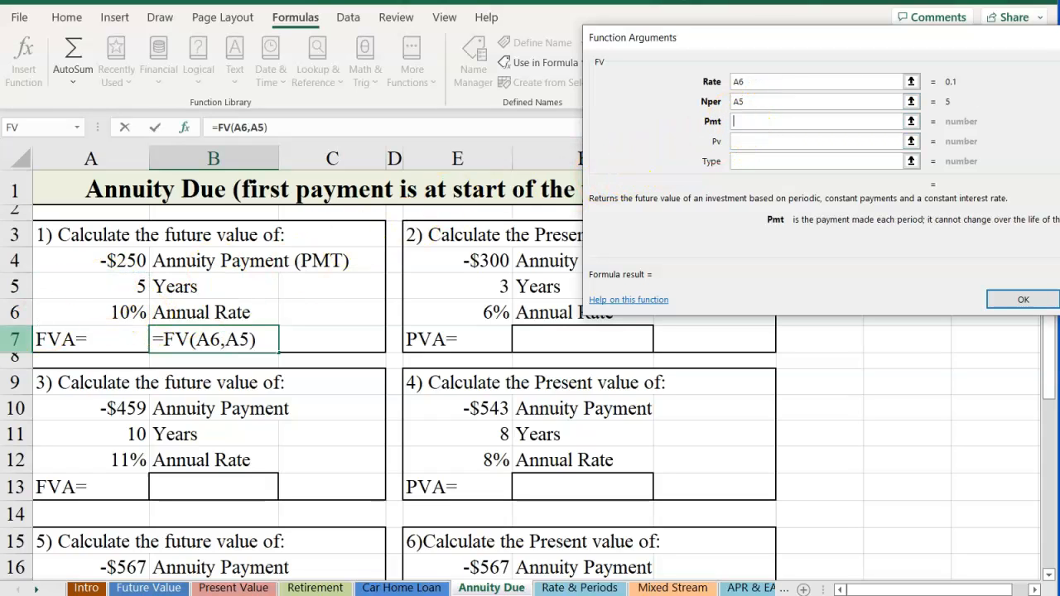
pyautogui.click(90, 265)
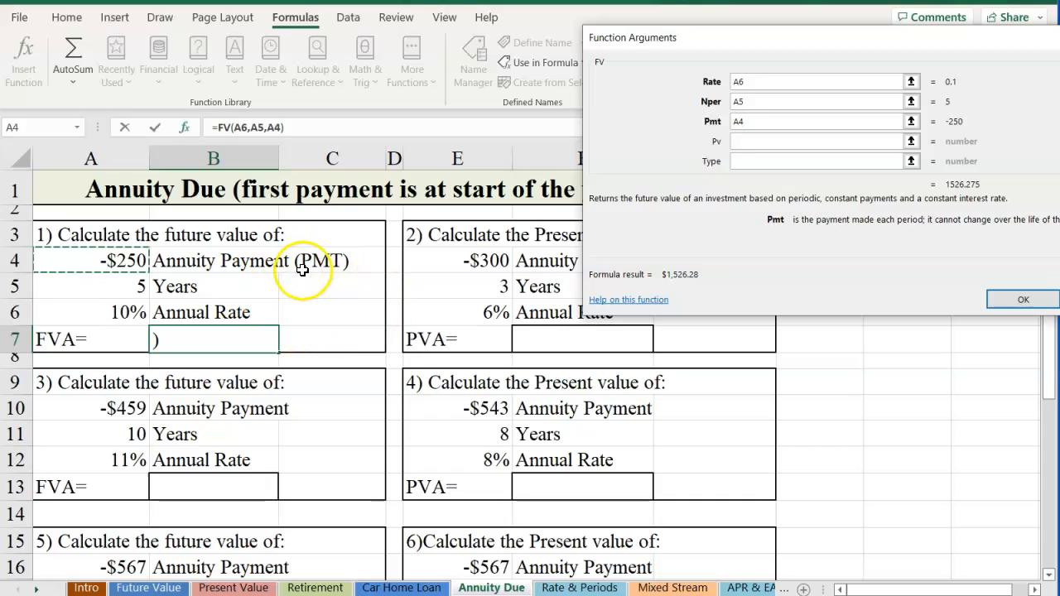
pyautogui.click(762, 161)
pyautogui.write('1')
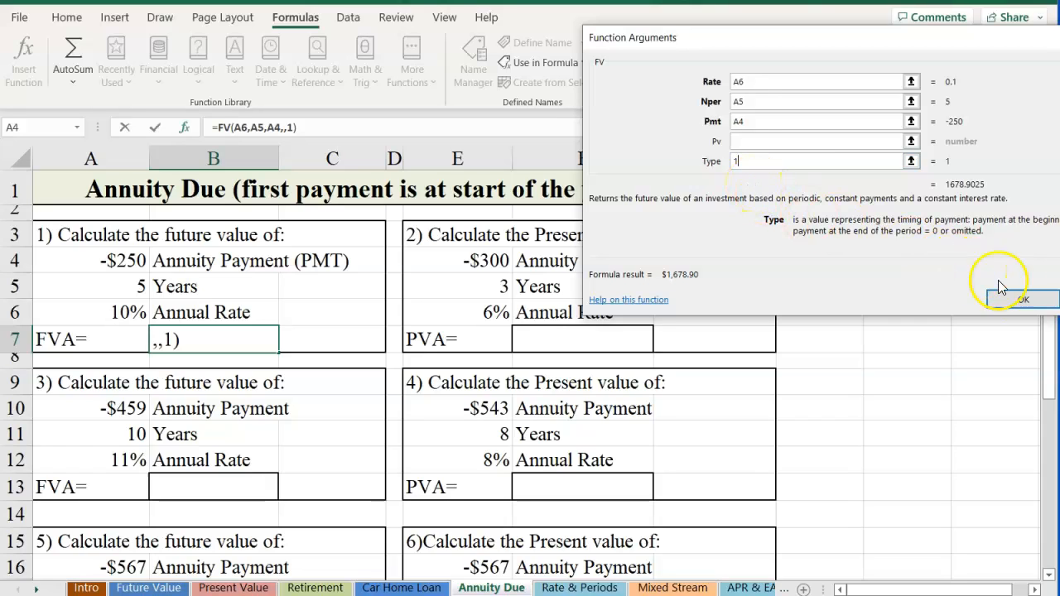
pyautogui.click(1023, 299)
pyautogui.moveTo(214, 340)
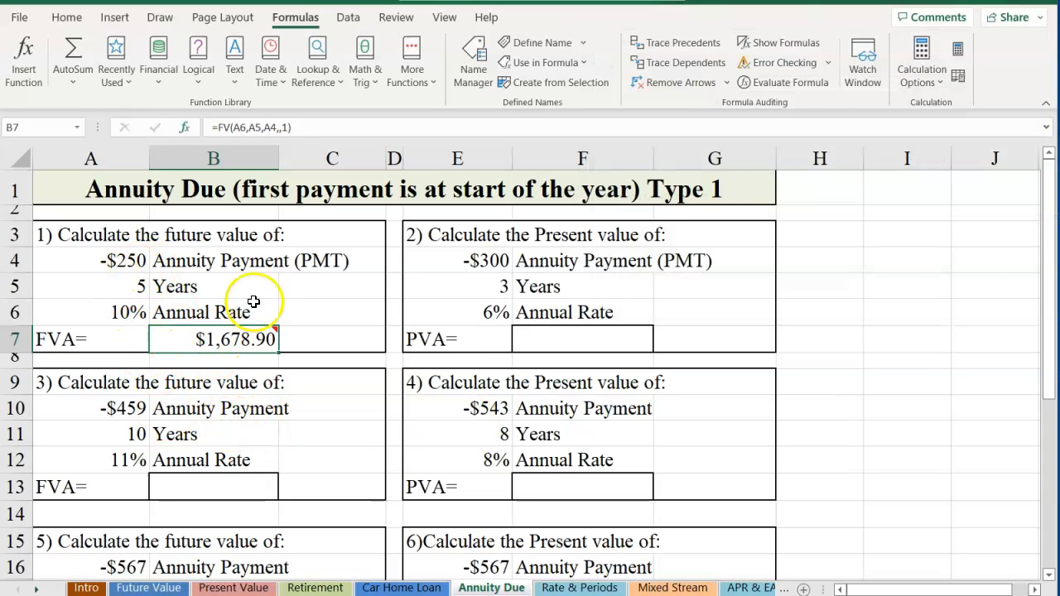
pyautogui.moveTo(169, 343)
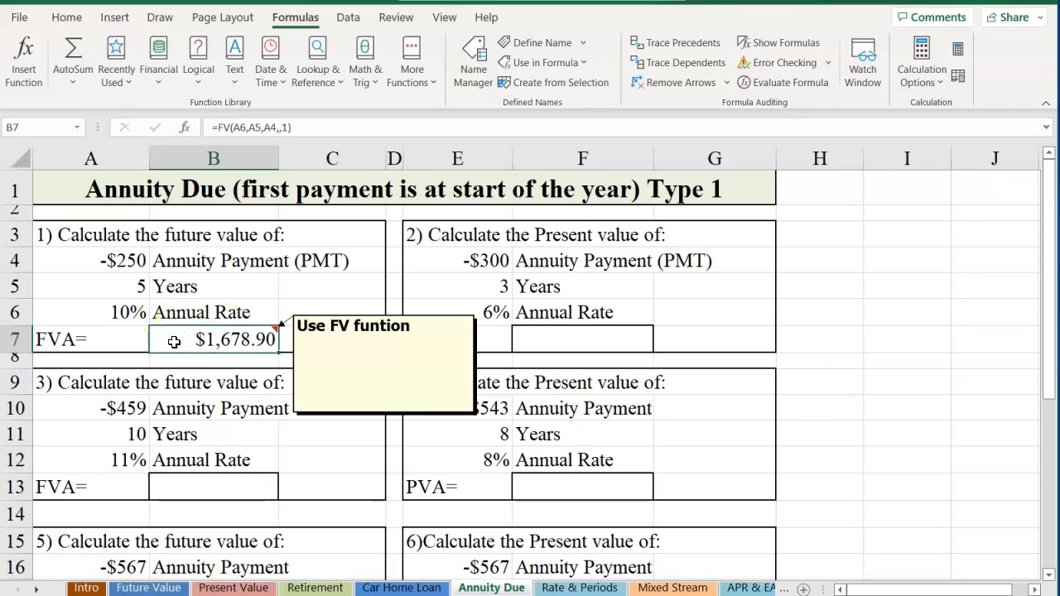
# Insert an FV function into B13 for problem 3 with Rate A12, Nper A11 and Pmt A10
pyautogui.click(190, 487)
pyautogui.click(24, 62)
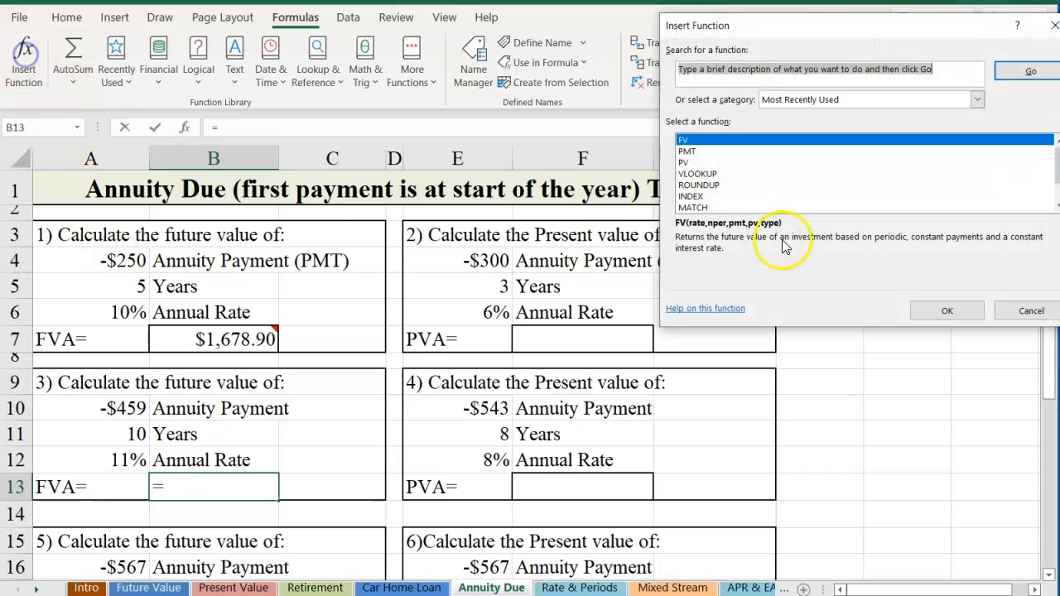
pyautogui.doubleClick(694, 143)
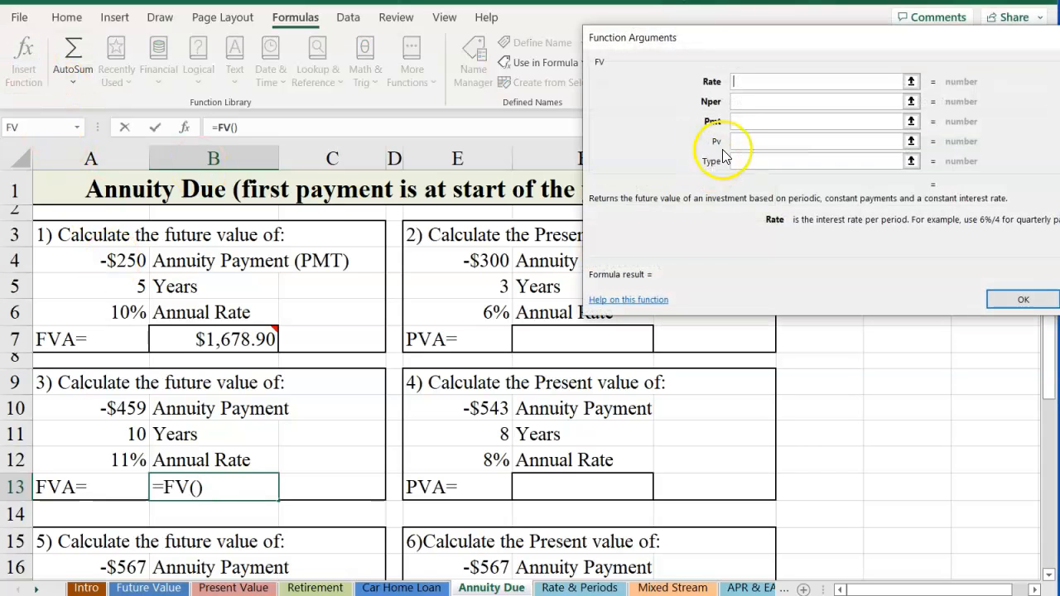
pyautogui.click(107, 461)
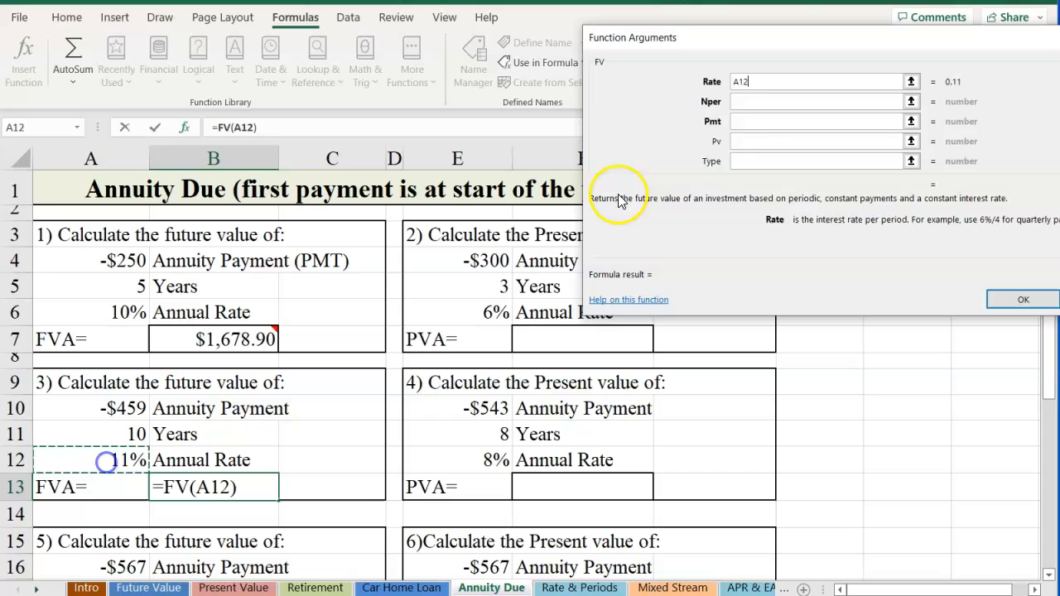
pyautogui.click(755, 101)
pyautogui.click(126, 435)
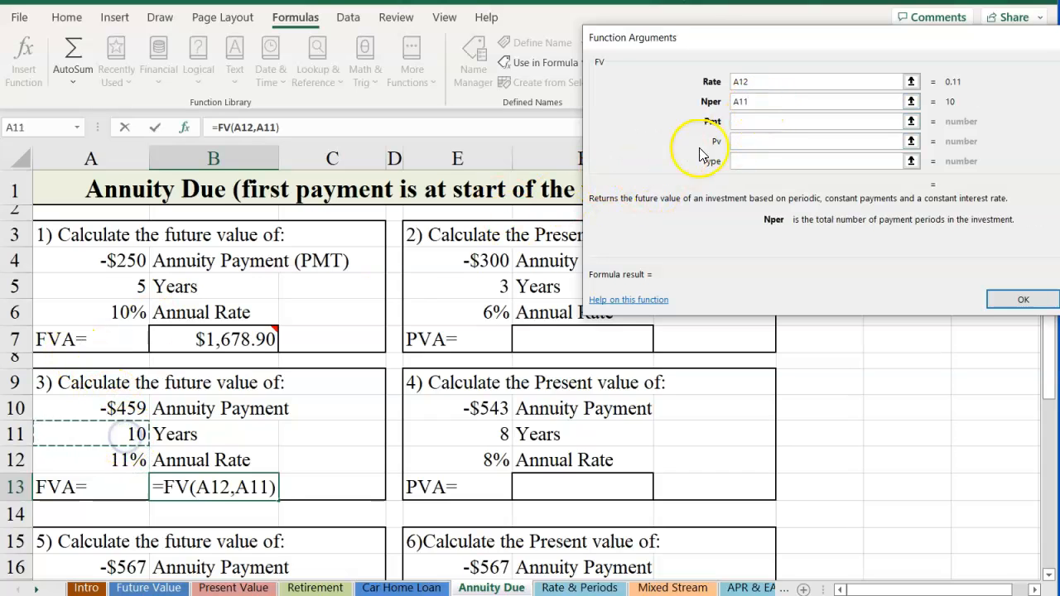
pyautogui.click(753, 121)
pyautogui.click(49, 402)
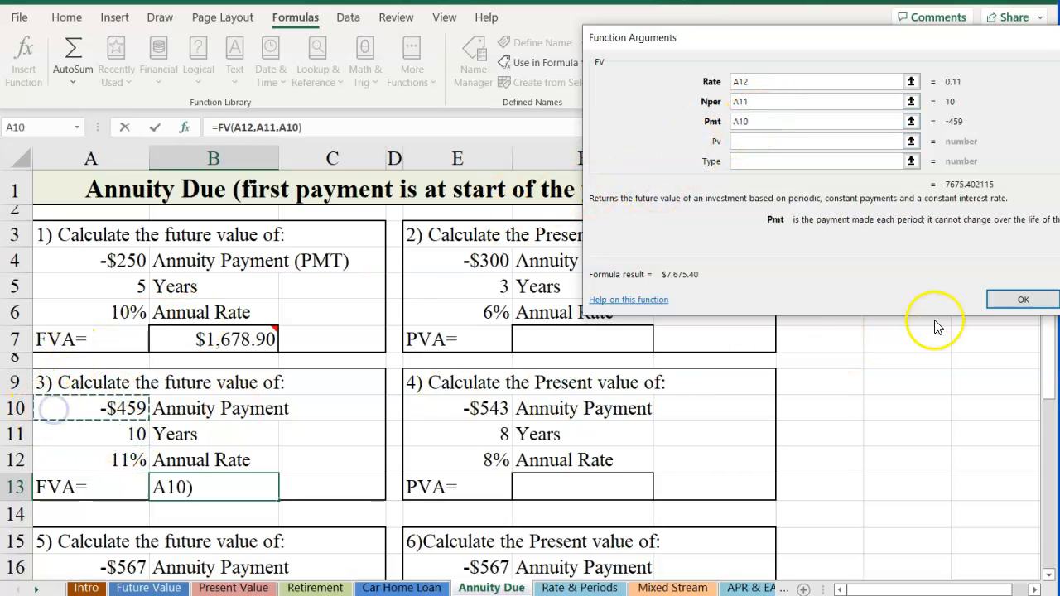
pyautogui.click(1007, 300)
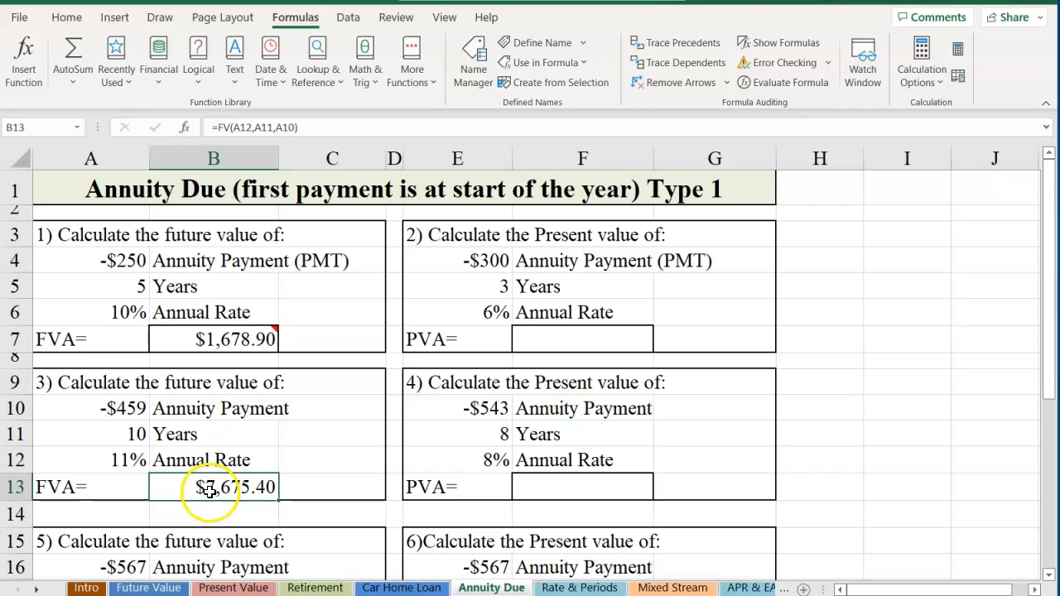
# Edit problem 3's FV function in B13 to set its Type argument to 1
pyautogui.click(184, 127)
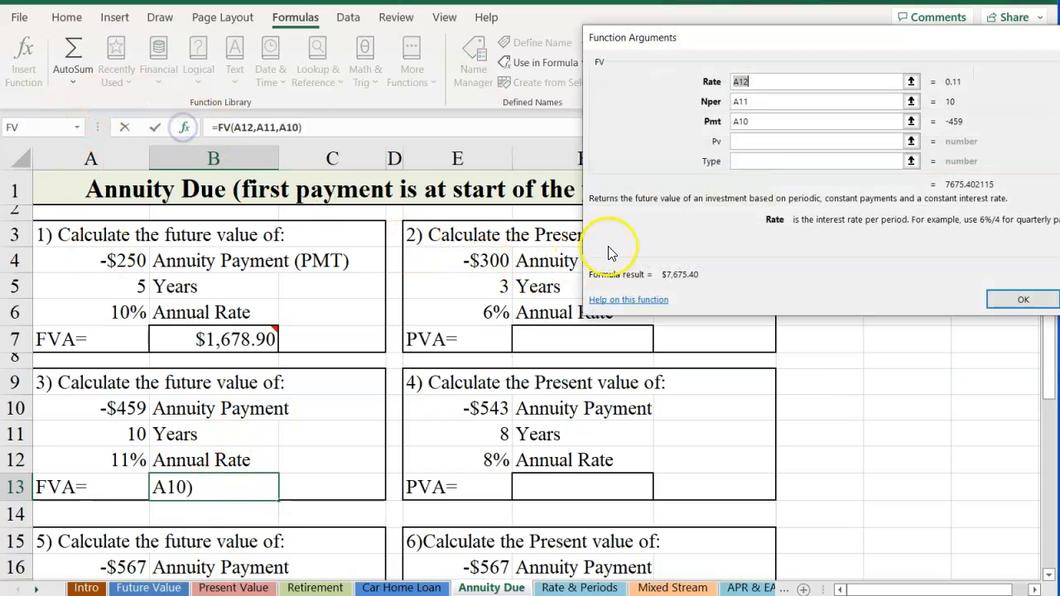
pyautogui.click(754, 159)
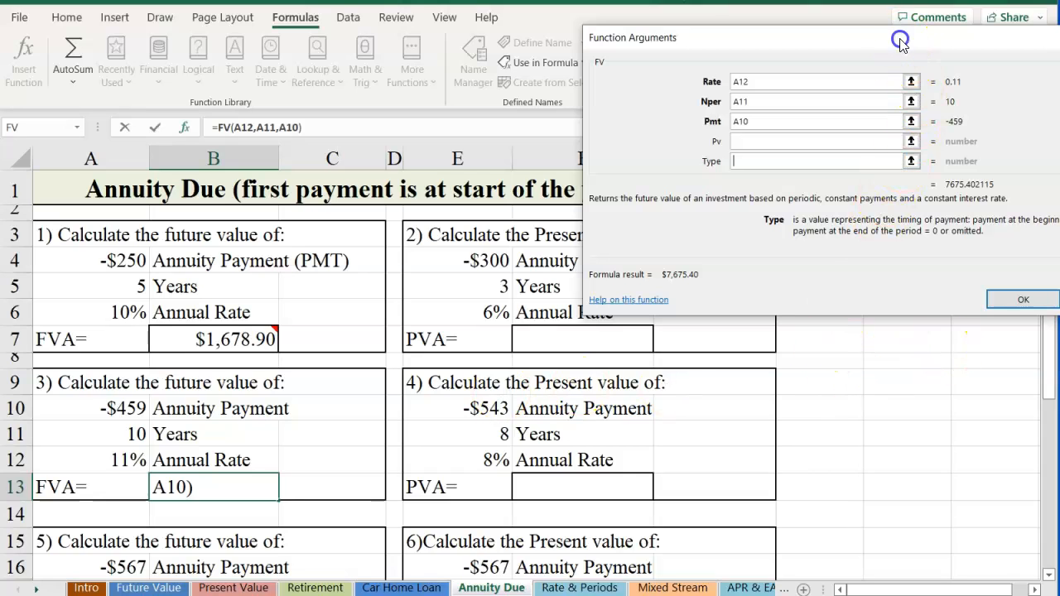
pyautogui.moveTo(900, 38); pyautogui.dragTo(779, 38)
pyautogui.click(1007, 301)
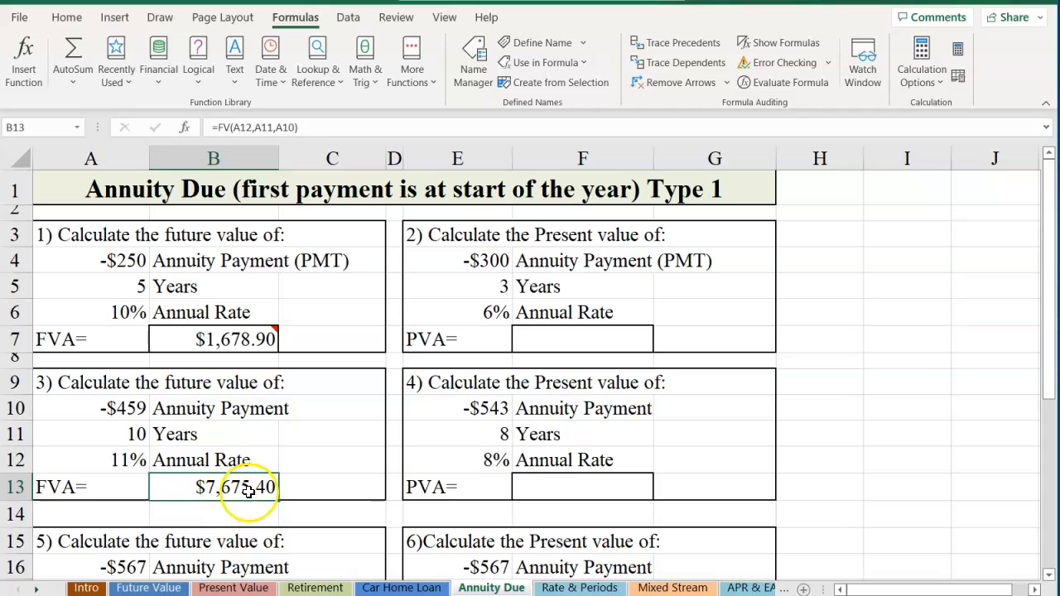
pyautogui.click(185, 129)
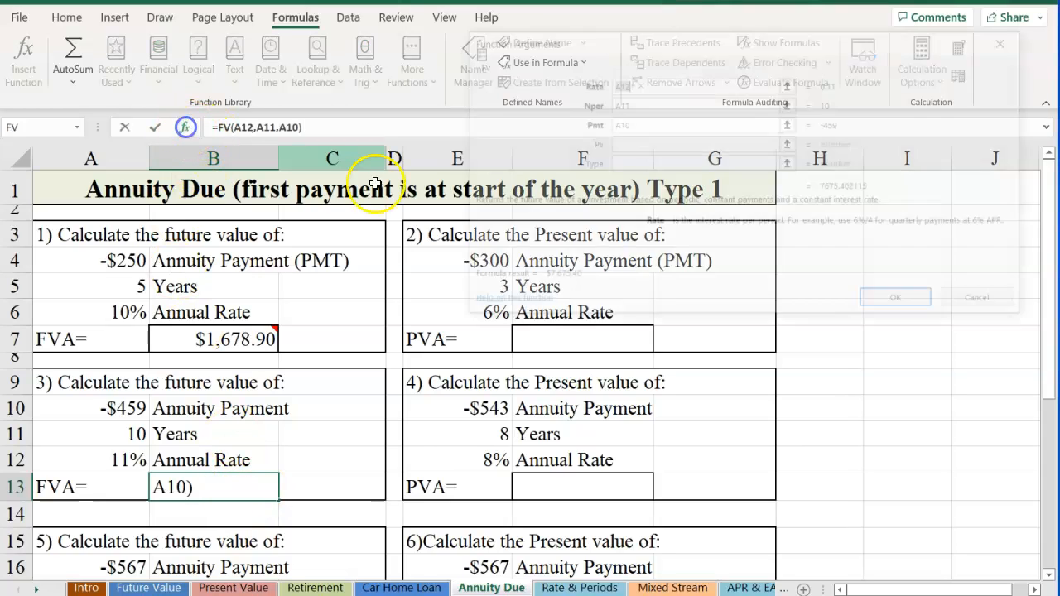
pyautogui.click(662, 162)
pyautogui.write('1')
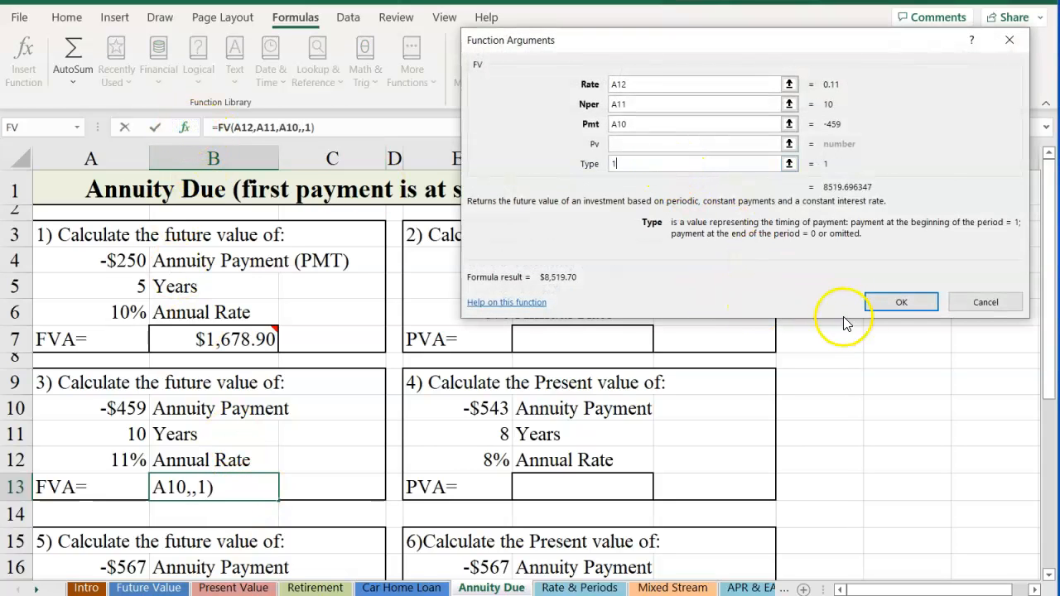
pyautogui.click(900, 303)
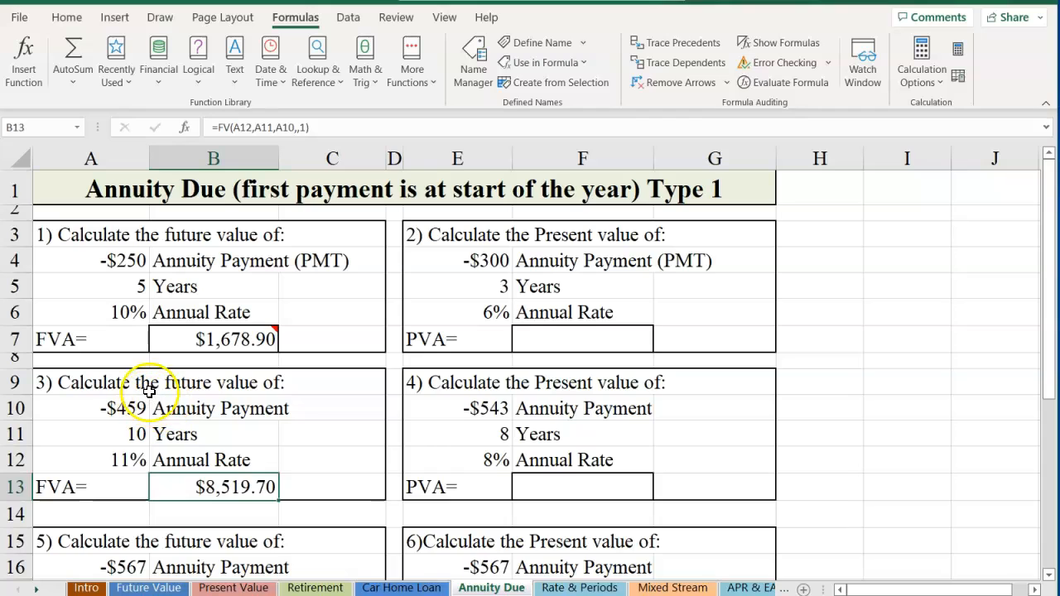
# Copy problem 3's FV formula from B13 into B19 to solve problem 5
pyautogui.scroll(-2, 222, 390)
pyautogui.click(217, 334)
pyautogui.press('Down')
pyautogui.press('Down')
pyautogui.press('Down')
pyautogui.press('Down')
pyautogui.press('Down')
pyautogui.press('Down')
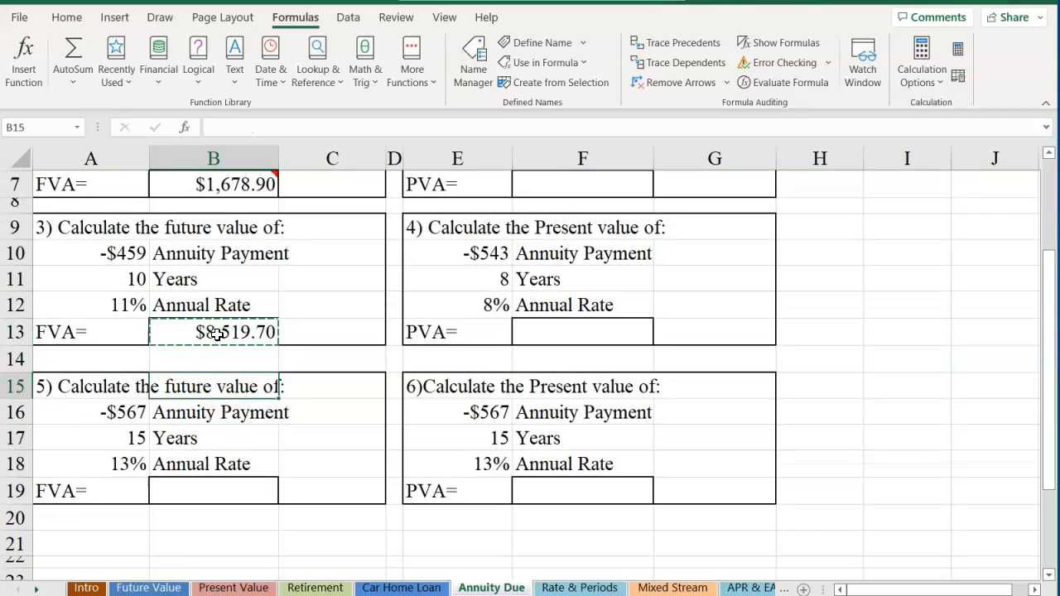
pyautogui.write('$8,519.70')
pyautogui.scroll(1, 378, 246)
pyautogui.scroll(-1, 378, 244)
pyautogui.scroll(2, 389, 266)
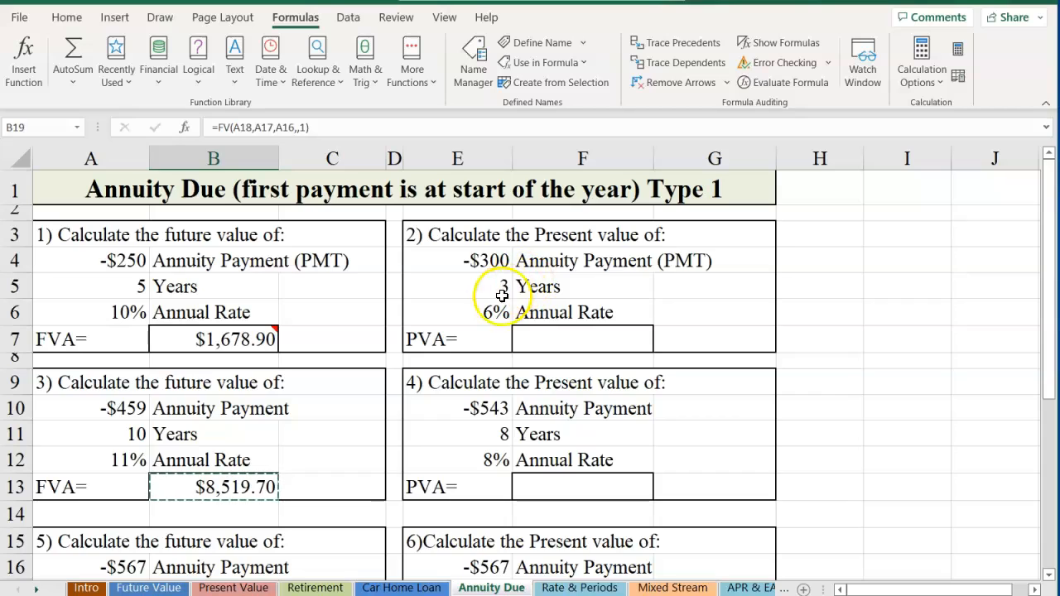
# Insert the PV function in the PVA result cell F7 of problem 2
pyautogui.click(419, 346)
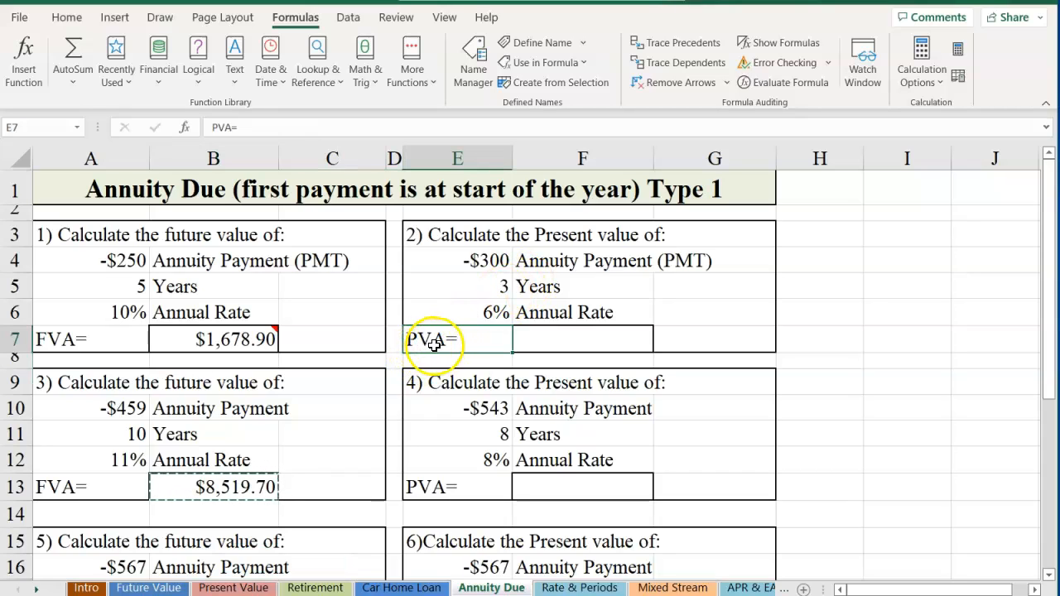
pyautogui.click(549, 336)
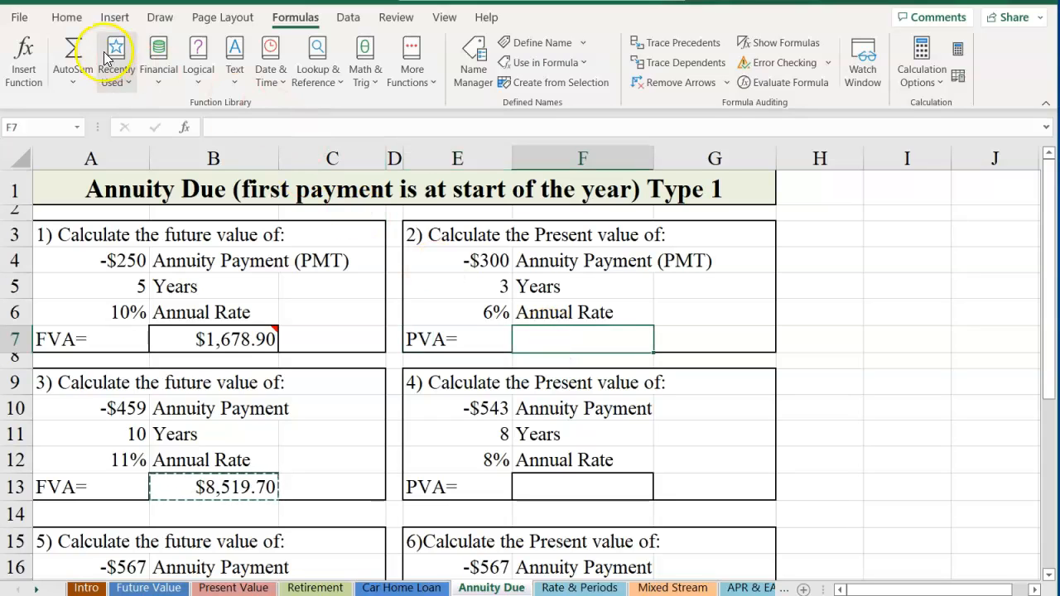
pyautogui.click(27, 51)
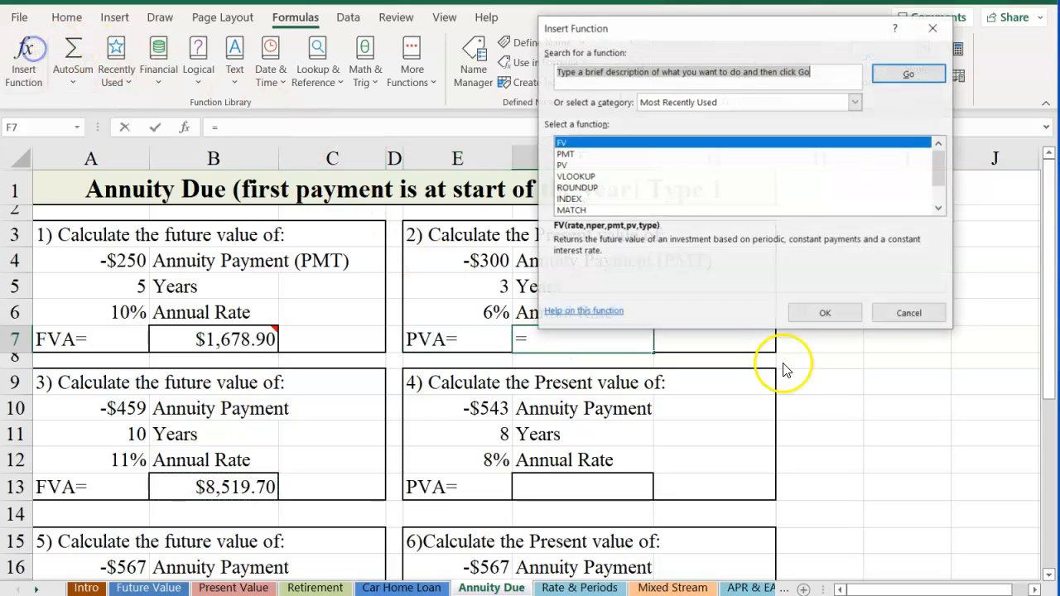
pyautogui.doubleClick(563, 165)
pyautogui.moveTo(604, 41); pyautogui.dragTo(832, 44)
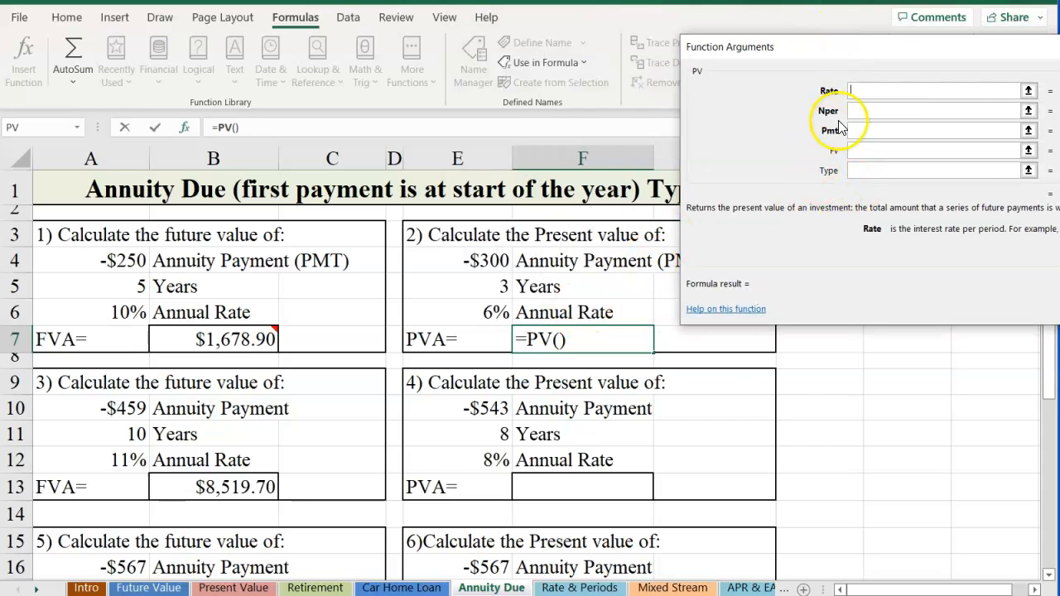
# Complete the PV function in F7 with rate E6, Nper E5, Pmt E4 and type 1 for an annuity due
pyautogui.click(470, 306)
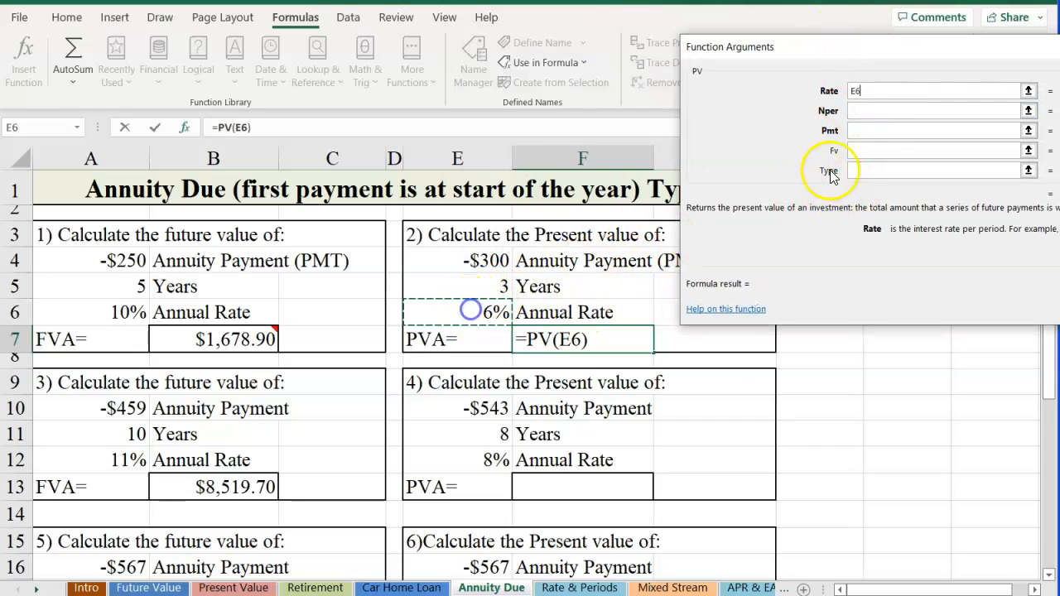
pyautogui.click(862, 111)
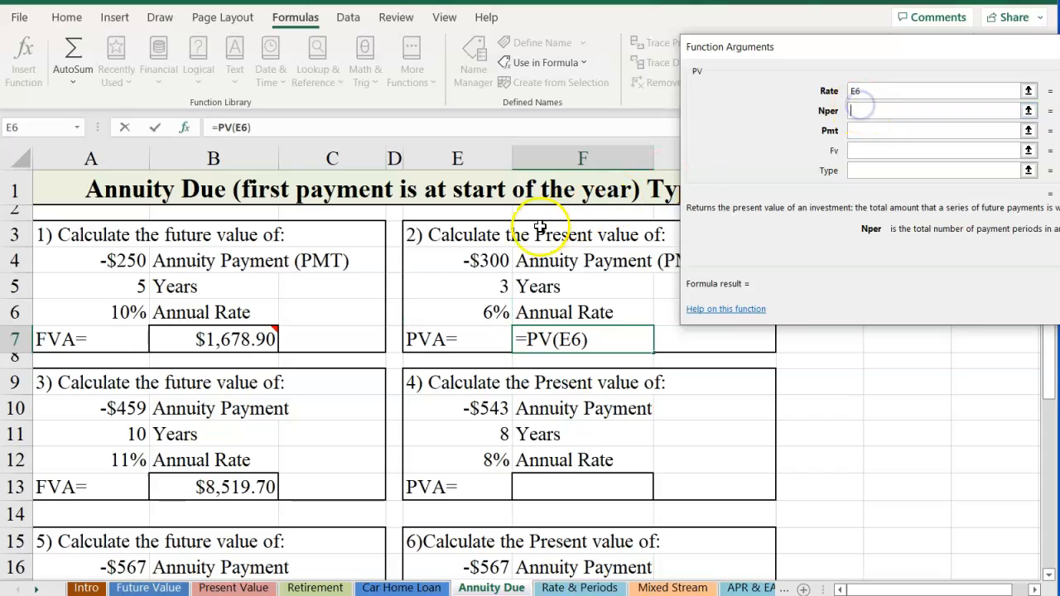
pyautogui.click(458, 286)
pyautogui.click(861, 130)
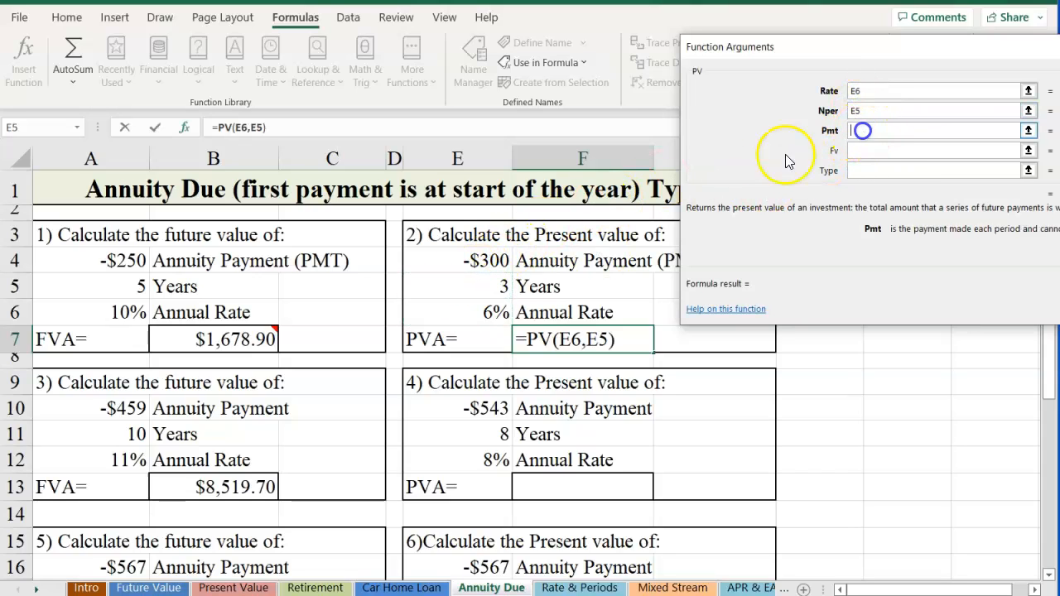
pyautogui.click(464, 260)
pyautogui.moveTo(954, 53); pyautogui.dragTo(810, 57)
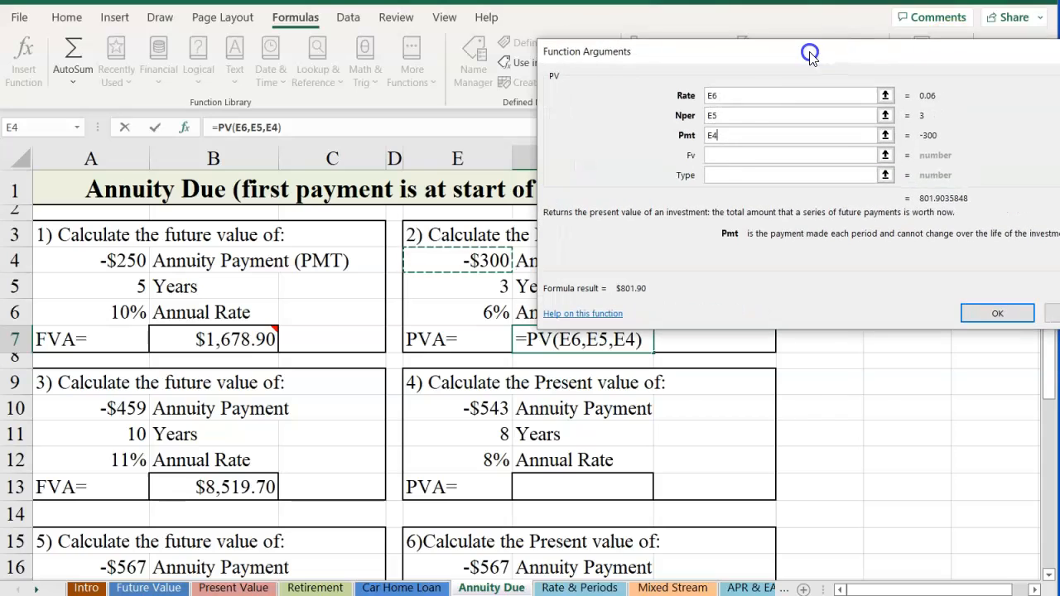
pyautogui.click(721, 174)
pyautogui.write('1')
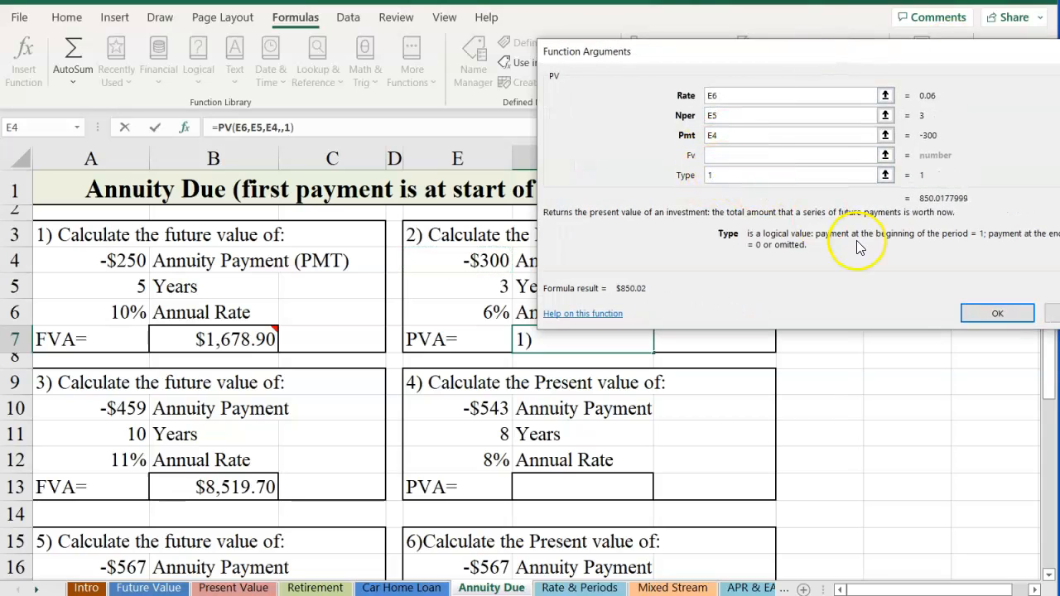
pyautogui.click(981, 320)
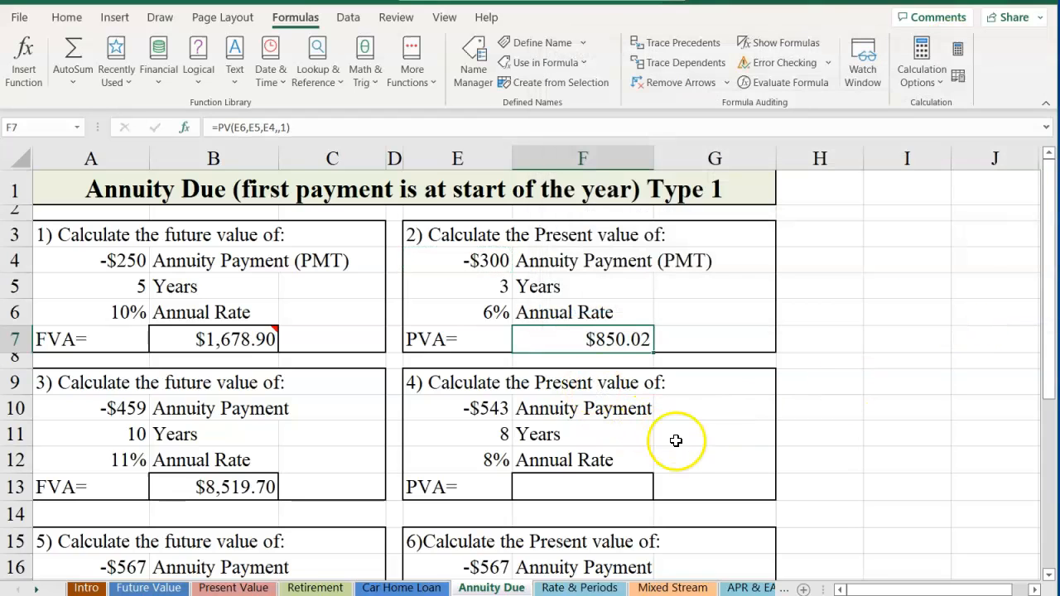
# Copy the PV formula from F7 into the PVA result cell F13 of problem 4
pyautogui.hotkey('ctrl', 'c')
pyautogui.press('Down')
pyautogui.press('Down')
pyautogui.press('Down')
pyautogui.press('Down')
pyautogui.press('Down')
pyautogui.press('Down')
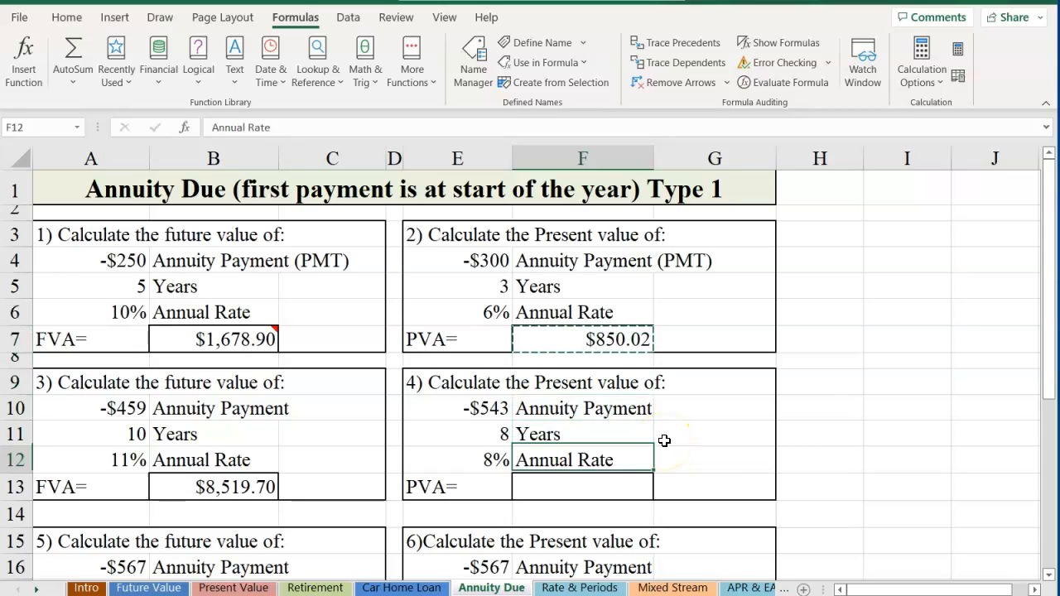
pyautogui.hotkey('ctrl', 'v')
# Paste the copied PV formula into the PVA result cell F19 of problem 6
pyautogui.press('Down')
pyautogui.press('Down')
pyautogui.press('Down')
pyautogui.press('Down')
pyautogui.press('Down')
pyautogui.press('Down')
pyautogui.press('Down')
pyautogui.press('Down')
pyautogui.press('Down')
pyautogui.press('Down')
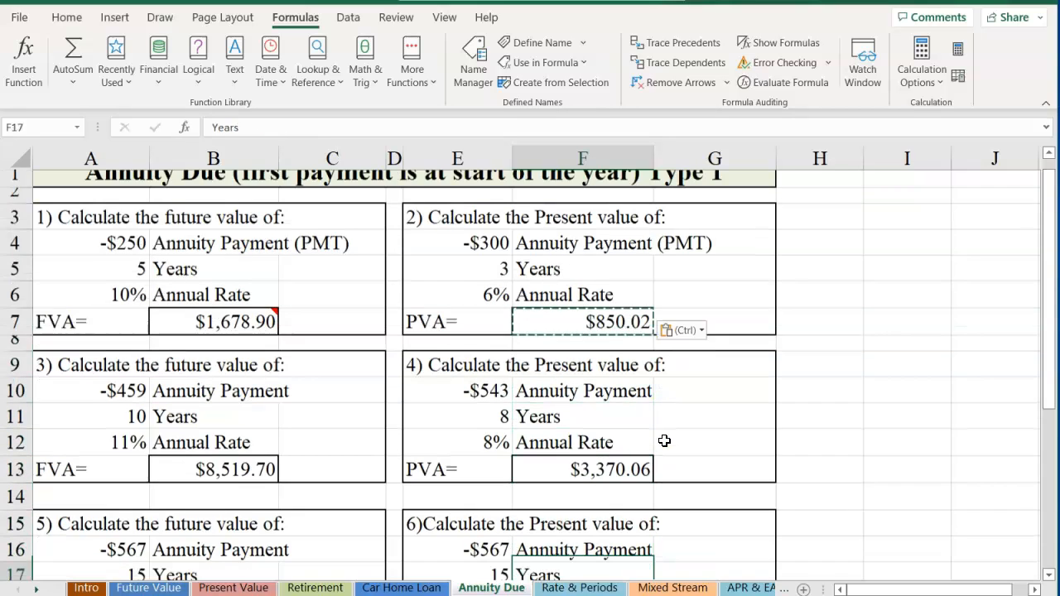
pyautogui.press('Up')
pyautogui.press('Up')
pyautogui.press('Up')
pyautogui.press('Up')
pyautogui.hotkey('ctrl', 'v')
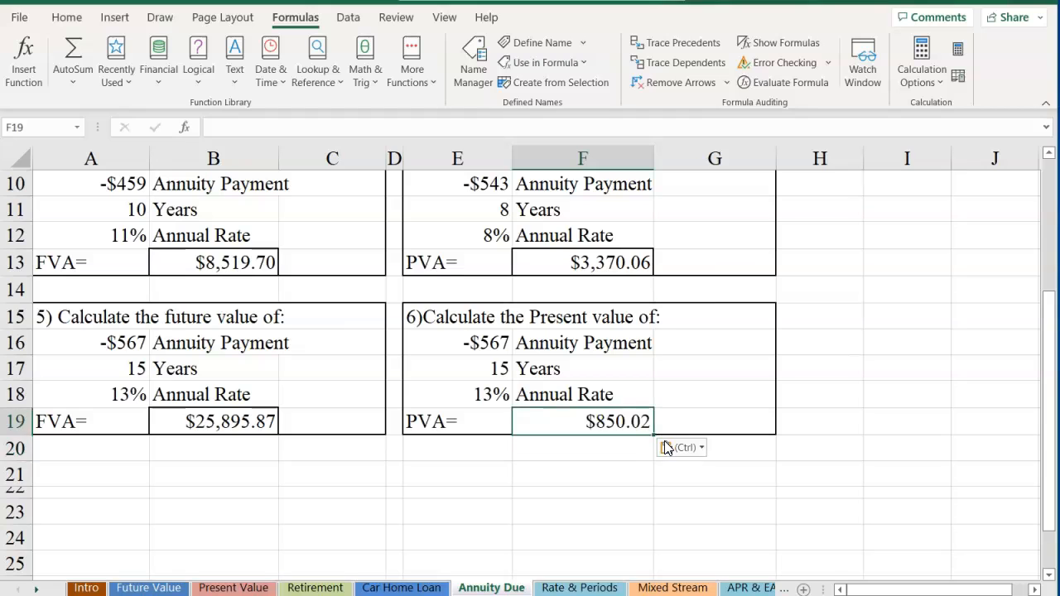
# Examine the PV function arguments in F19 and the original formula in F7
pyautogui.scroll(3, 653, 442)
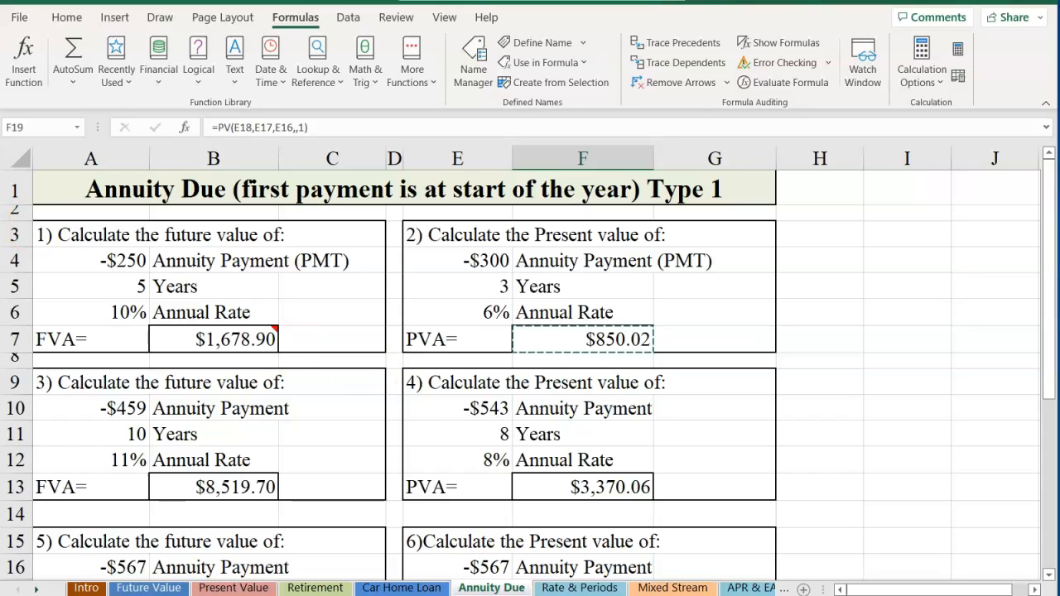
pyautogui.click(23, 62)
pyautogui.moveTo(691, 178); pyautogui.dragTo(719, 174)
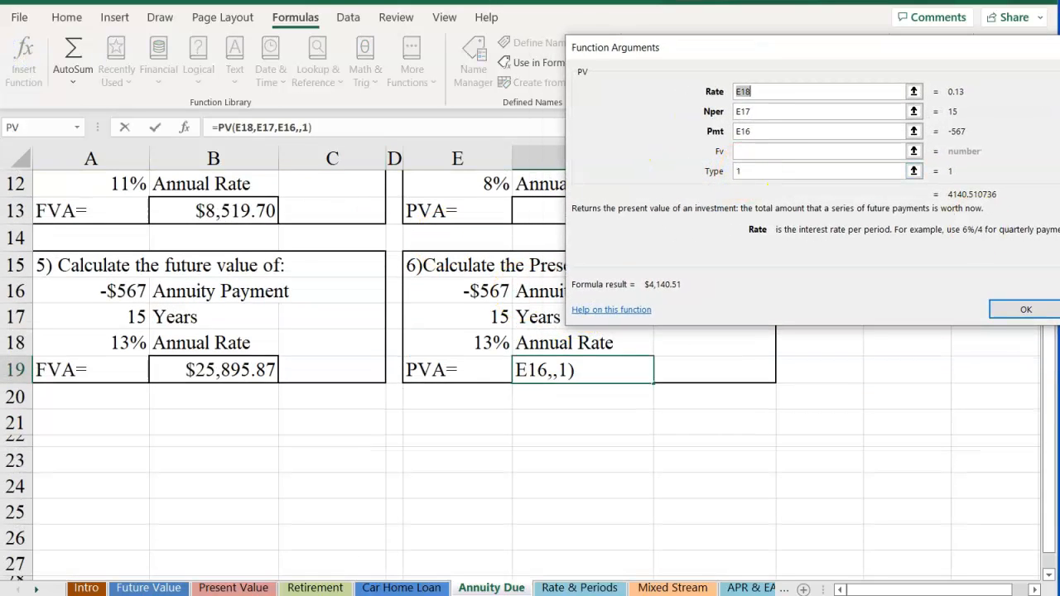
pyautogui.click(1020, 310)
pyautogui.scroll(4, 684, 454)
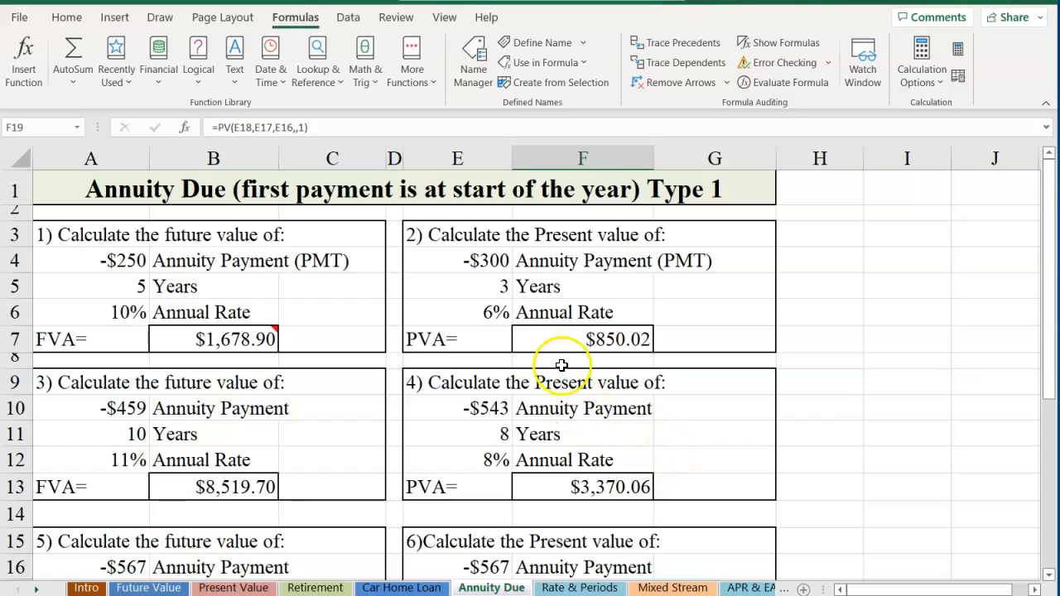
pyautogui.click(553, 333)
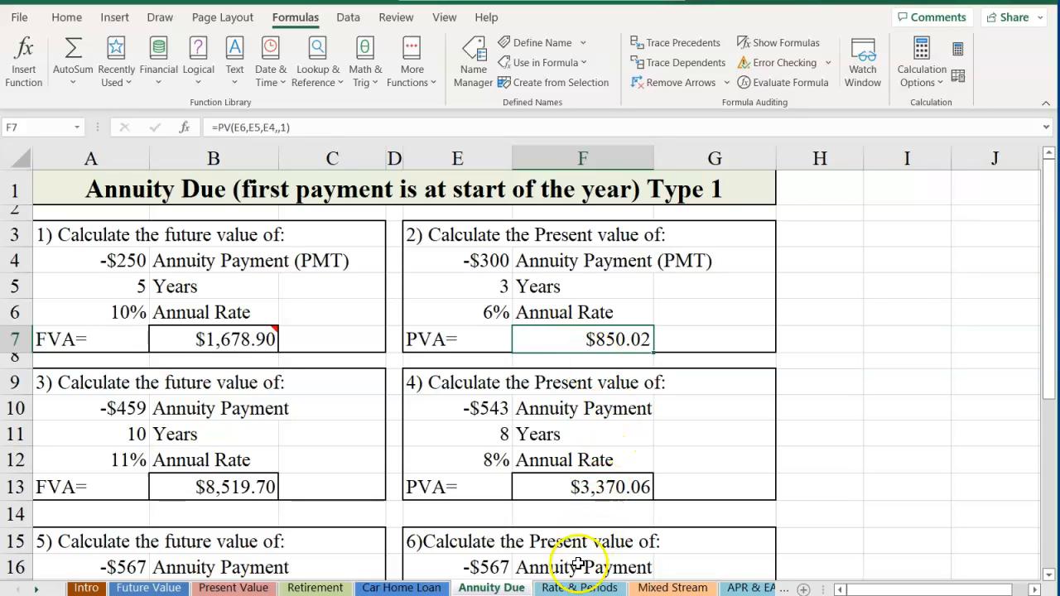
# On the Rate & Periods sheet, search for "rate" and insert the RATE function in cell B6
pyautogui.click(555, 589)
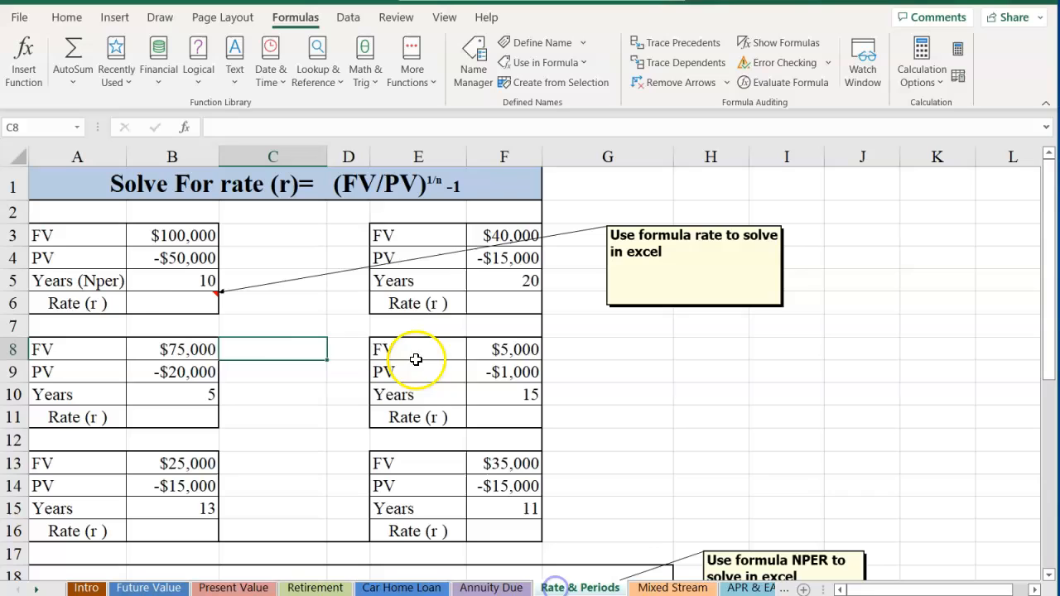
pyautogui.click(147, 300)
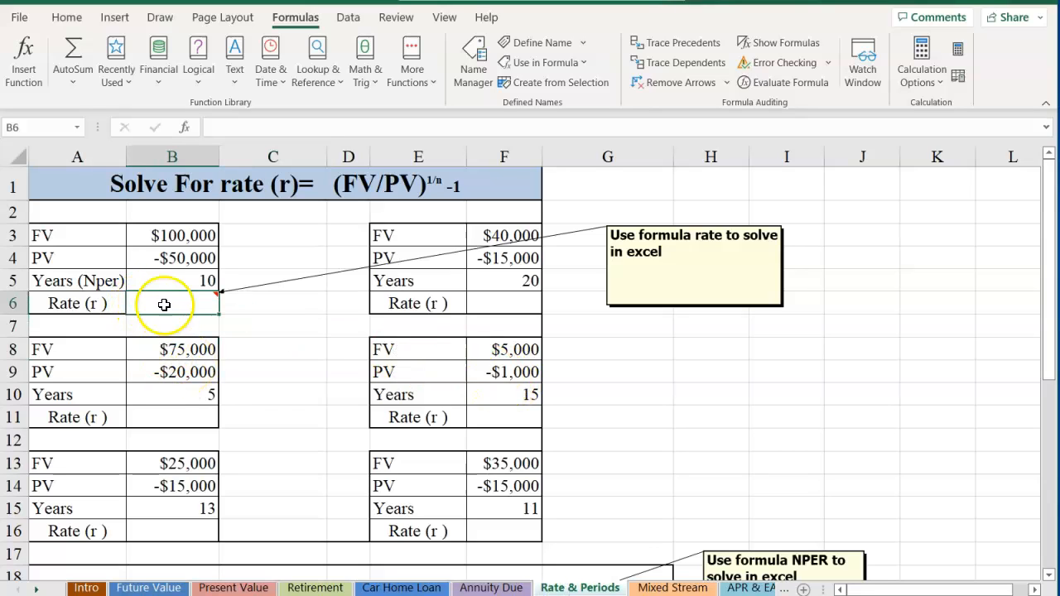
pyautogui.click(23, 51)
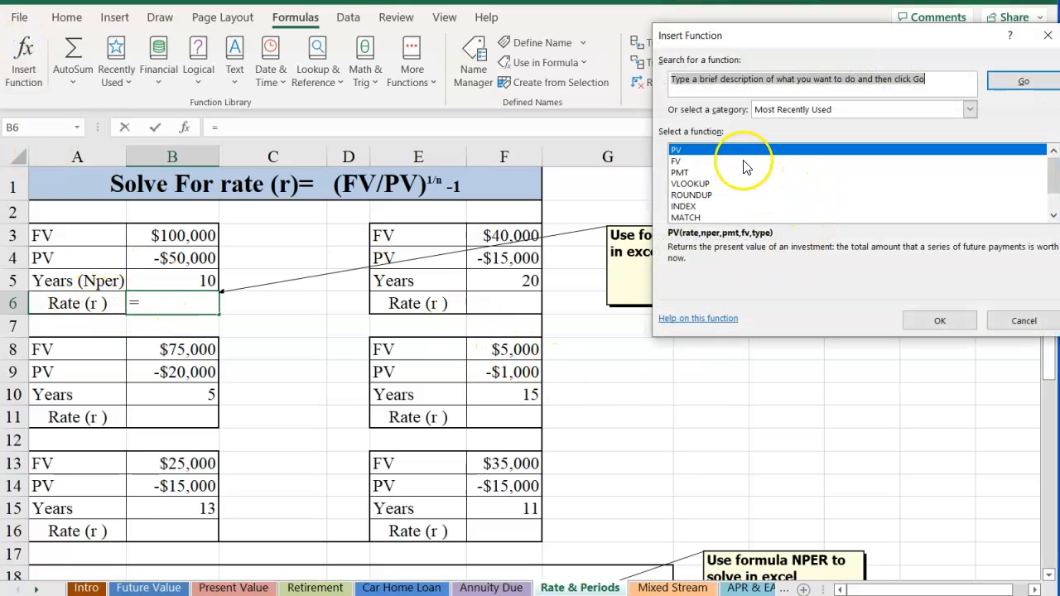
pyautogui.write('rate')
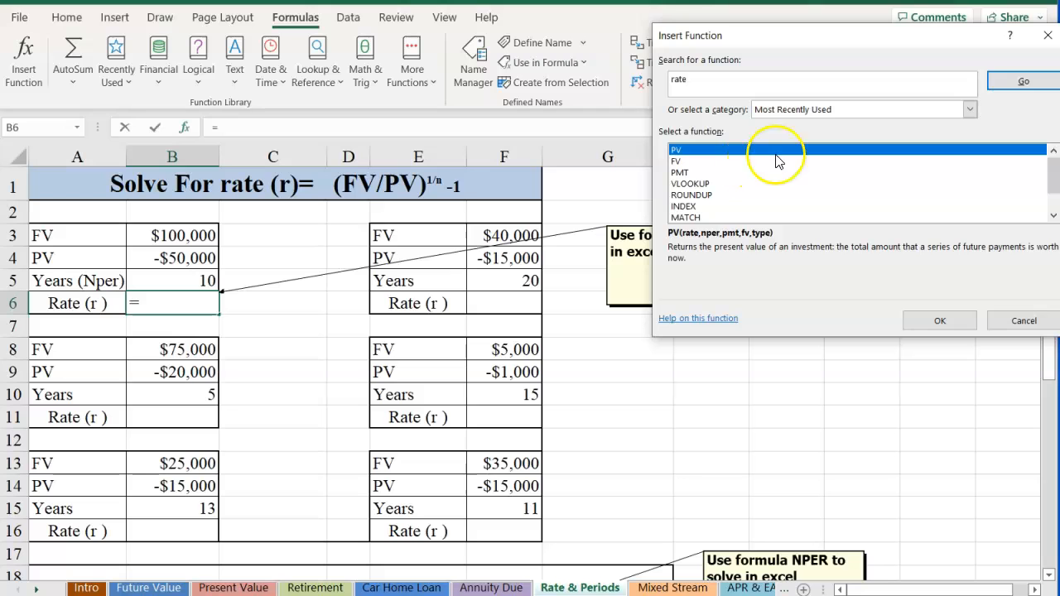
pyautogui.click(1022, 82)
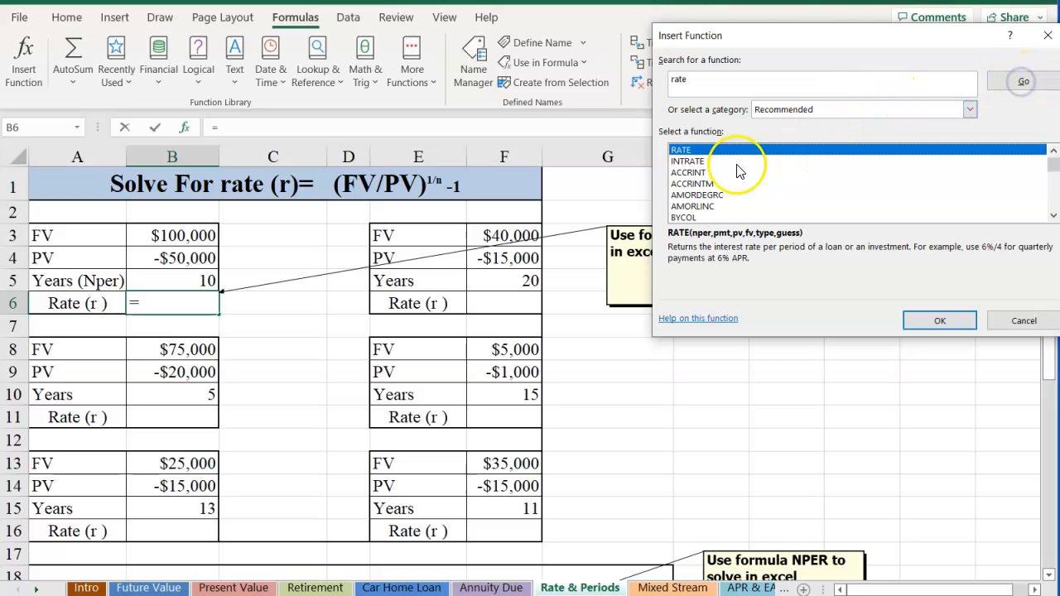
pyautogui.doubleClick(698, 154)
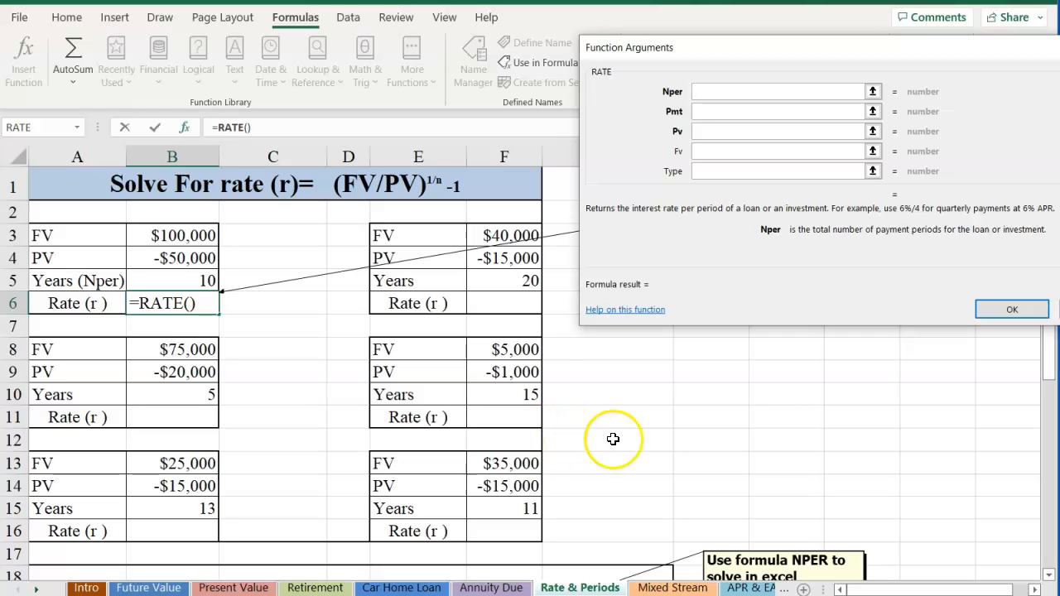
# Complete the RATE function in B6 with Nper B5, Pv B4 and Fv B3, and show the percentage with two decimals
pyautogui.click(180, 283)
pyautogui.click(703, 110)
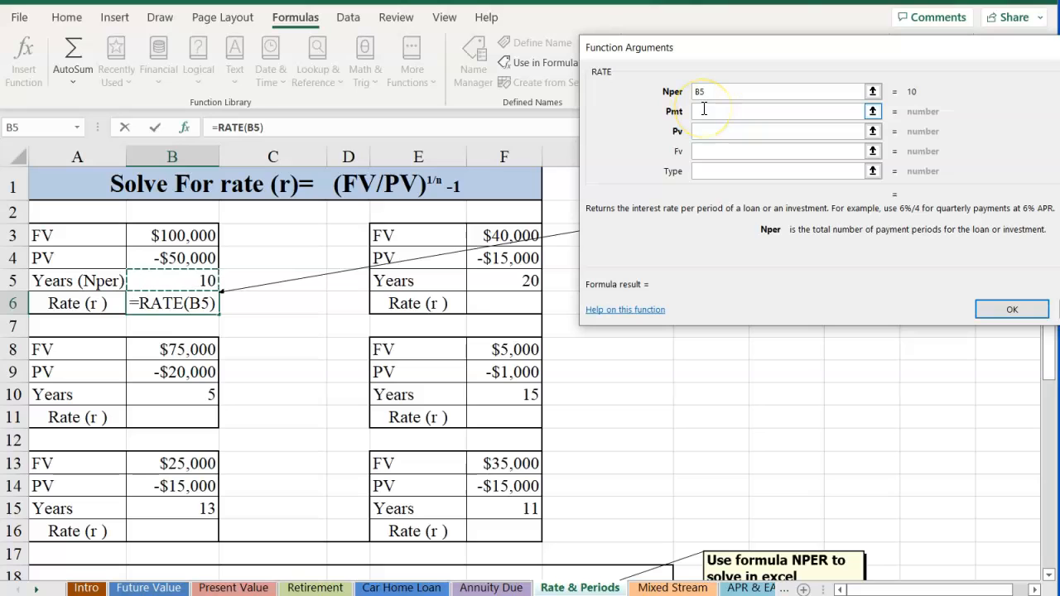
pyautogui.click(703, 130)
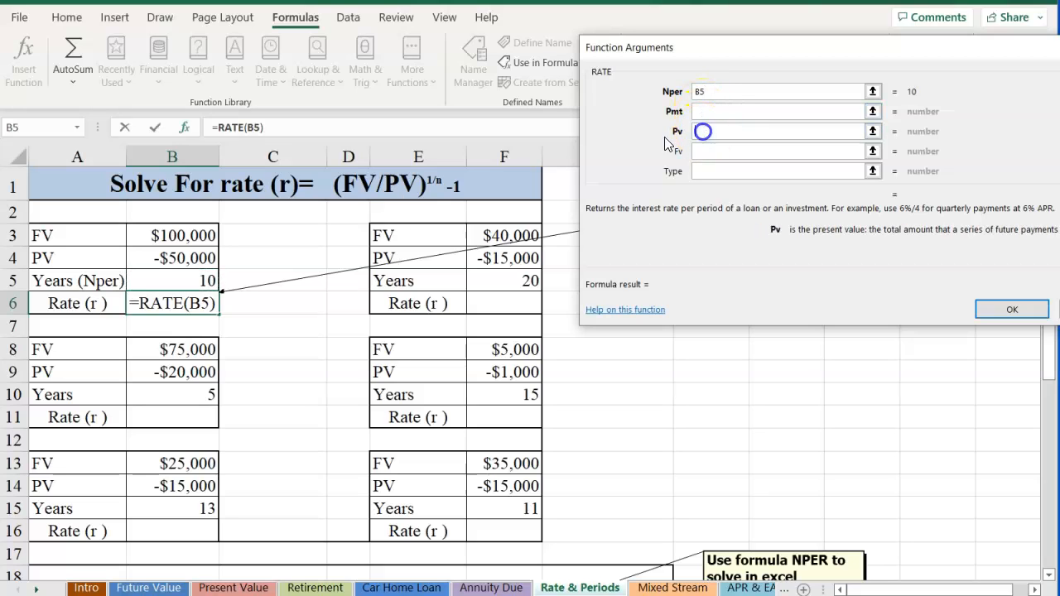
pyautogui.click(184, 257)
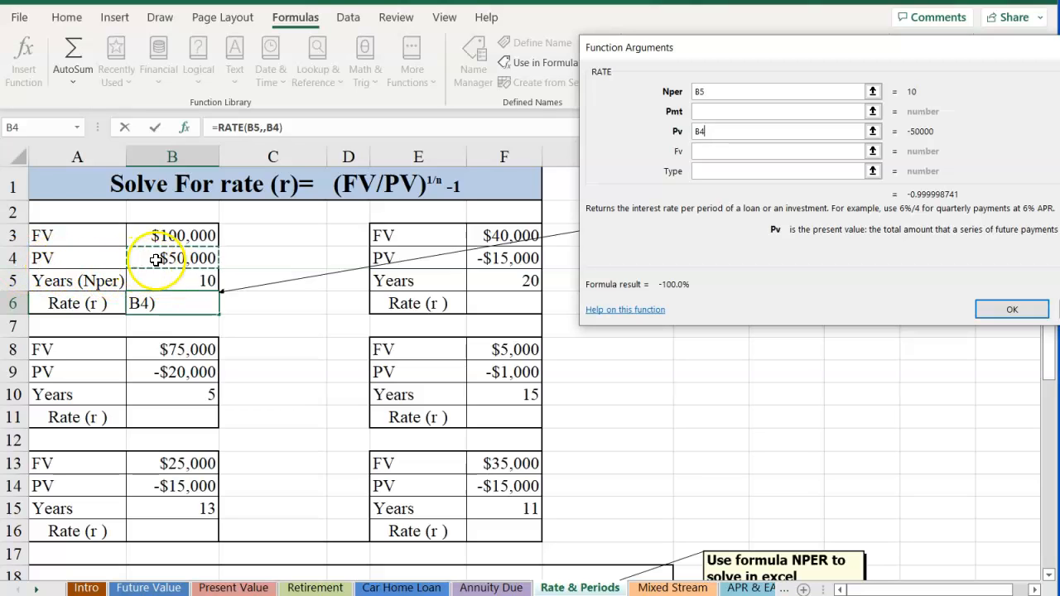
pyautogui.click(704, 151)
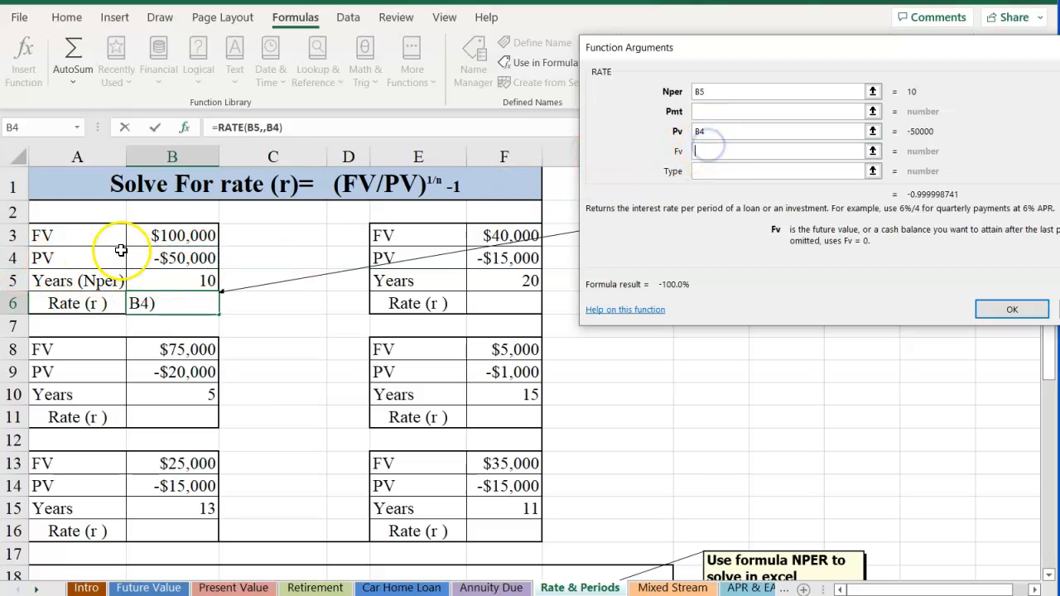
pyautogui.click(154, 233)
pyautogui.click(1000, 307)
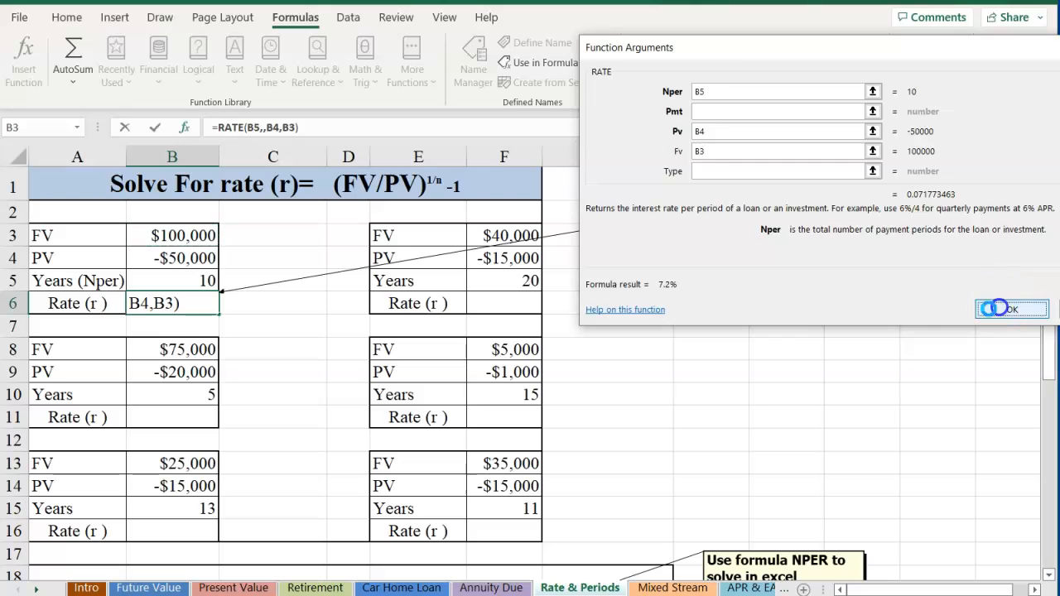
pyautogui.click(66, 19)
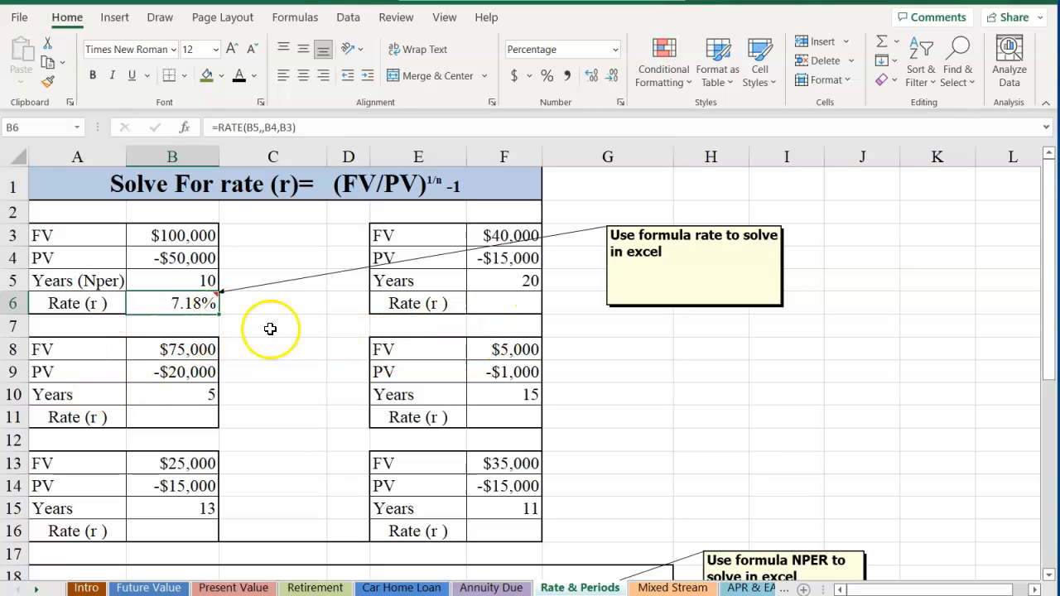
# Compute the rate in F6 with RATE, using Nper F5, Pv F4 and Fv F3, and show the percentage with two decimals
pyautogui.click(501, 303)
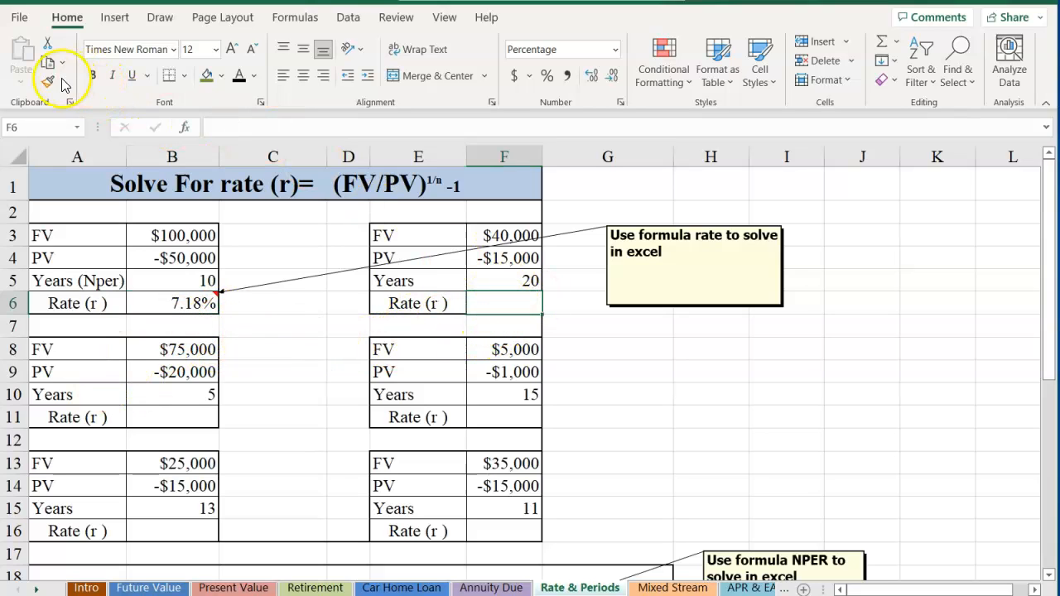
pyautogui.click(184, 131)
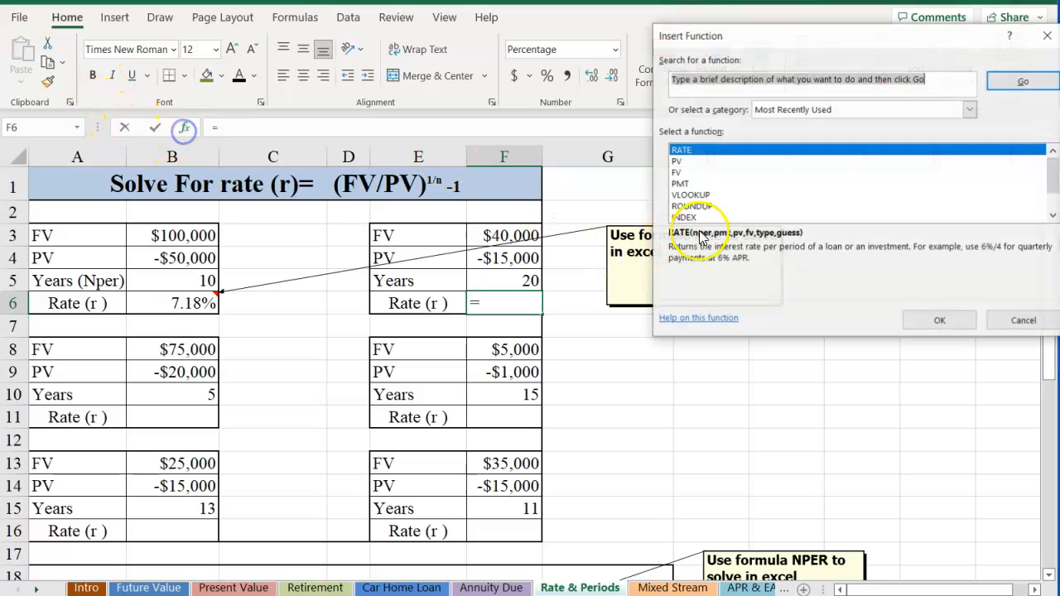
pyautogui.doubleClick(684, 149)
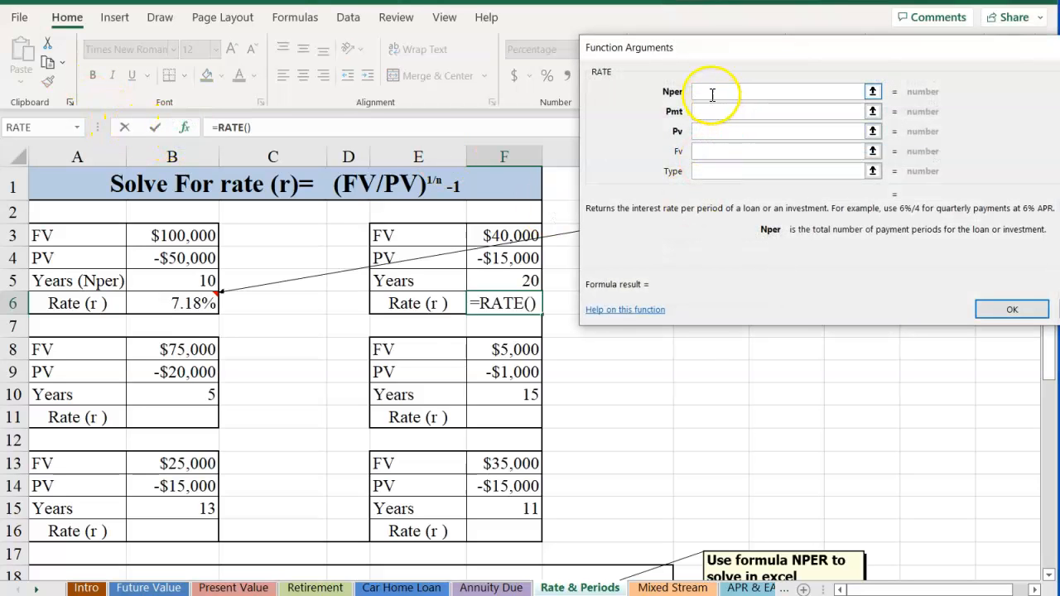
pyautogui.click(511, 280)
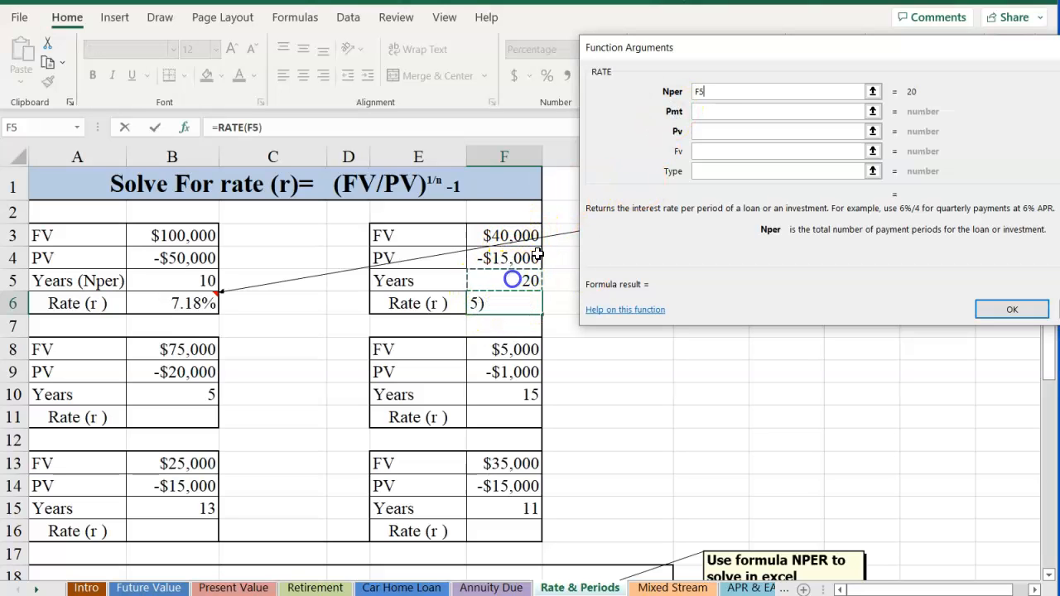
pyautogui.click(703, 129)
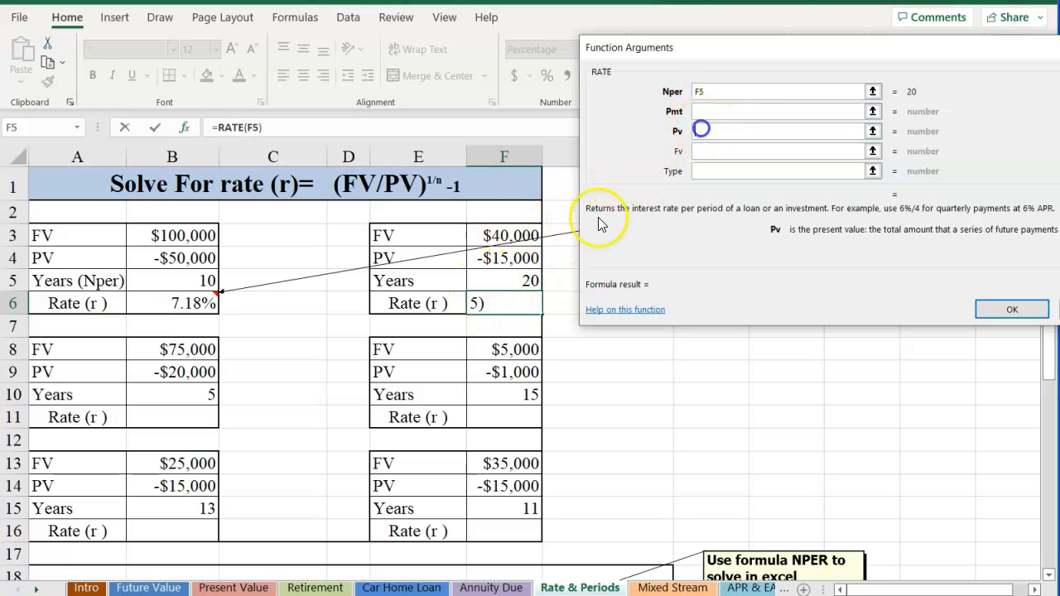
pyautogui.click(513, 258)
pyautogui.click(522, 235)
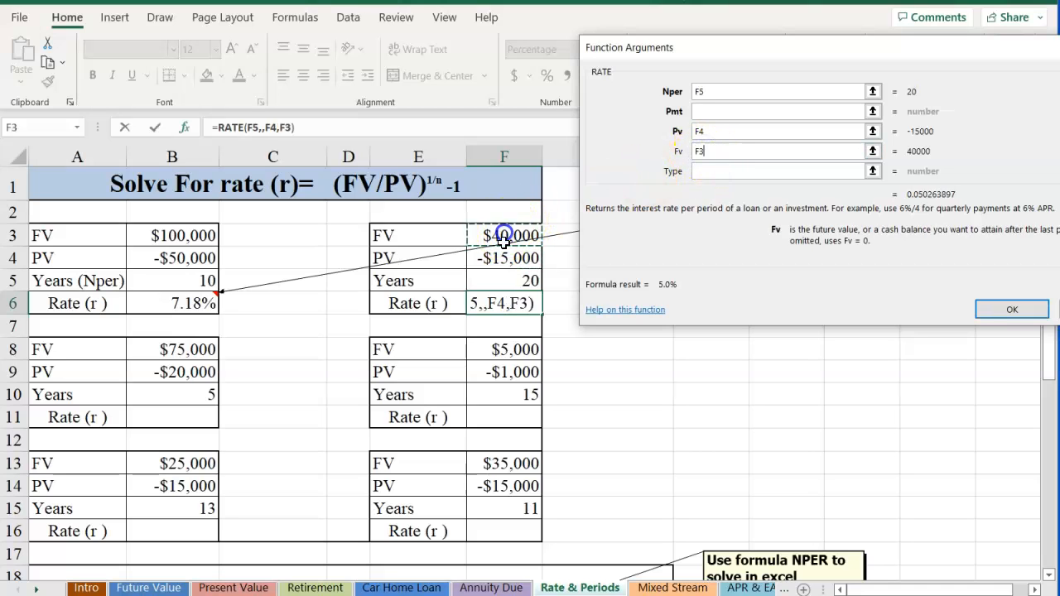
pyautogui.click(987, 314)
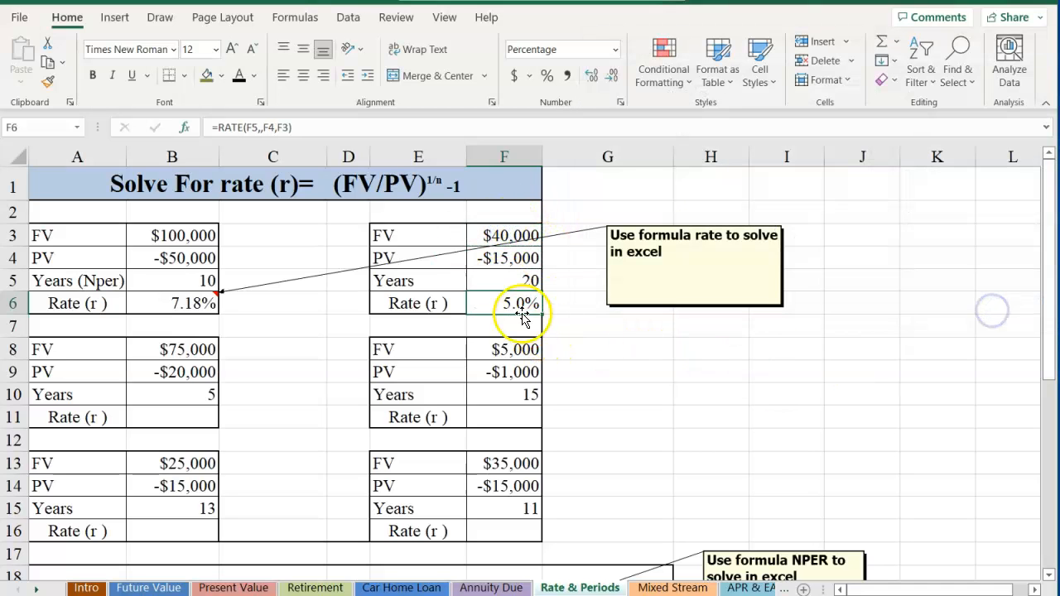
pyautogui.click(592, 76)
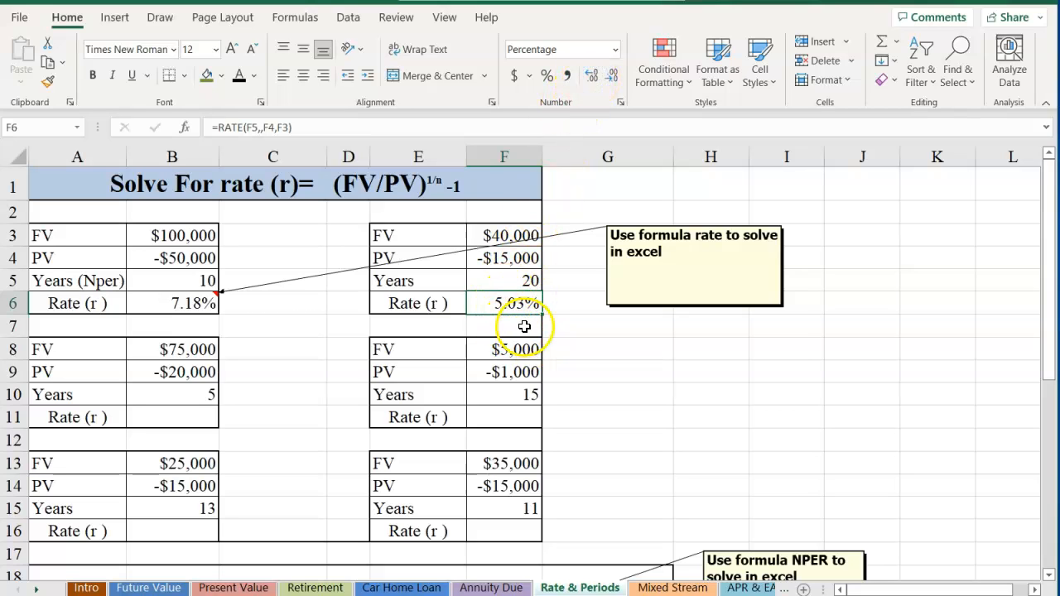
# Copy the RATE formula from B6 into the rate cell B11
pyautogui.click(168, 307)
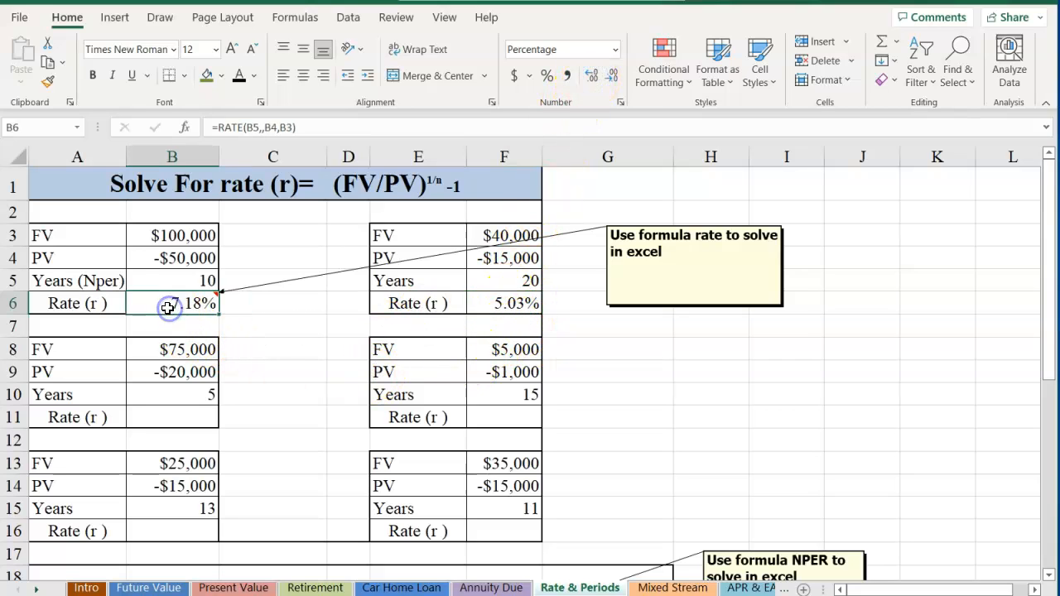
pyautogui.hotkey('ctrl', 'c')
pyautogui.press('Down')
pyautogui.press('Down')
pyautogui.press('Down')
pyautogui.press('Down')
pyautogui.press('Down')
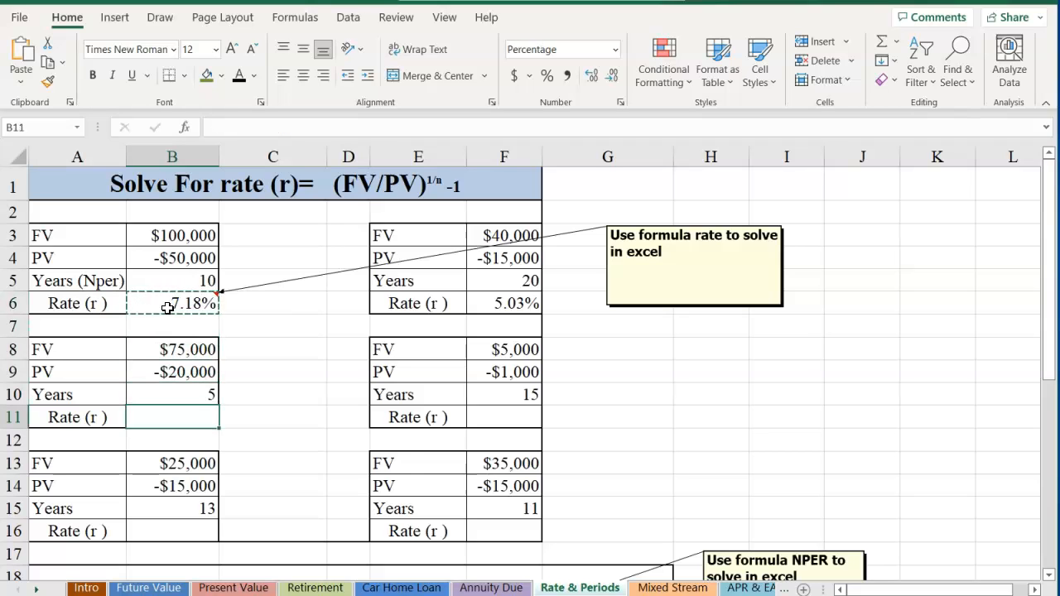
pyautogui.hotkey('ctrl', 'v')
# Paste the RATE formula copied from B6 into the rate cells B16 and F16
pyautogui.press('Down')
pyautogui.press('Down')
pyautogui.press('Down')
pyautogui.press('Down')
pyautogui.press('Down')
pyautogui.hotkey('ctrl', 'v')
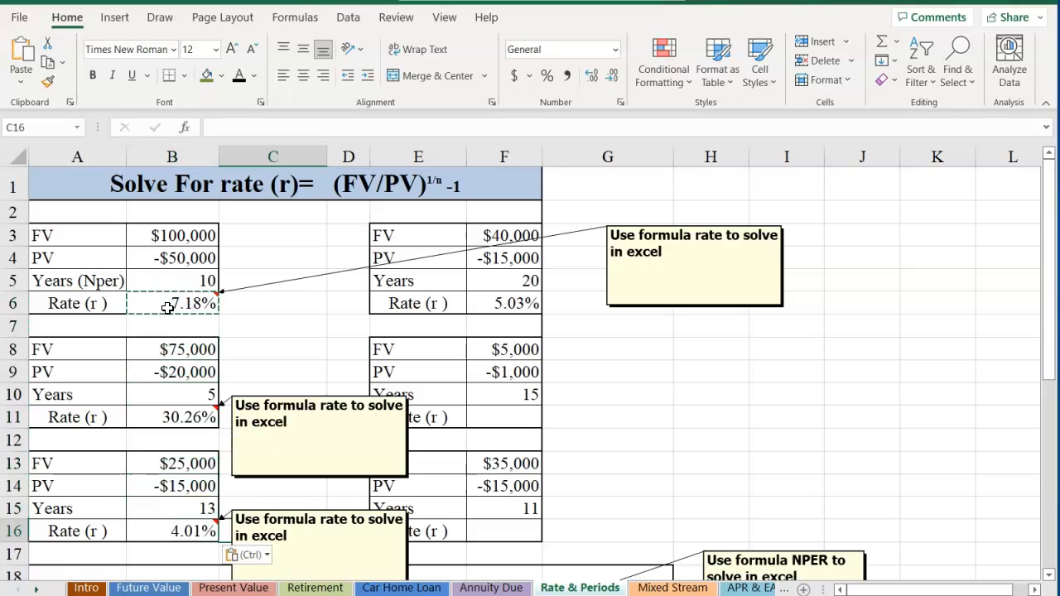
pyautogui.press('Right')
pyautogui.press('Right')
pyautogui.press('Right')
pyautogui.press('Right')
pyautogui.hotkey('ctrl', 'v')
pyautogui.press('Up')
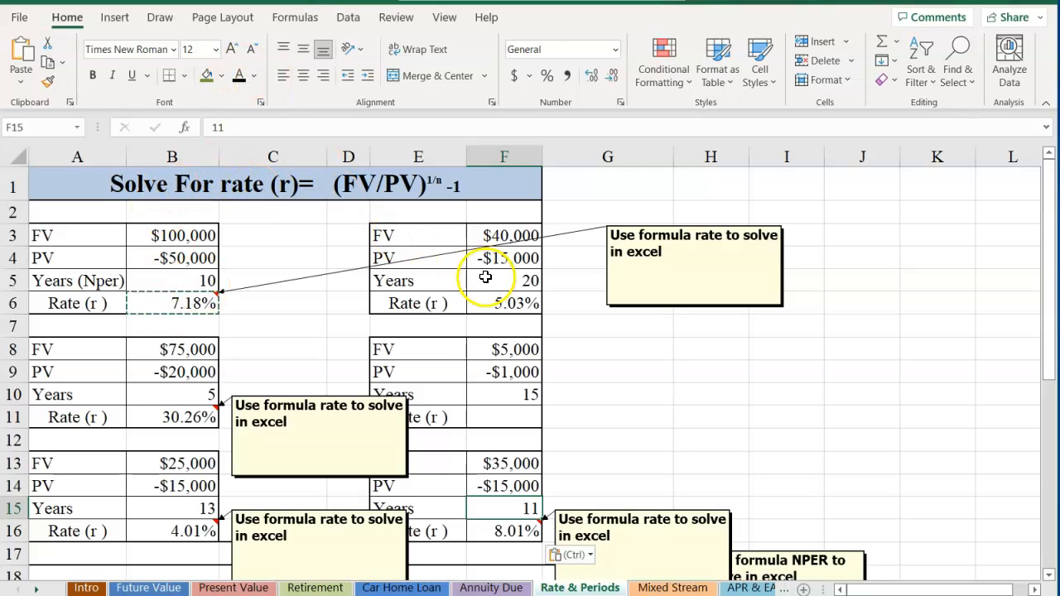
# Copy the RATE formula from F6, which has no comment attached, over the rate cell B11
pyautogui.click(507, 300)
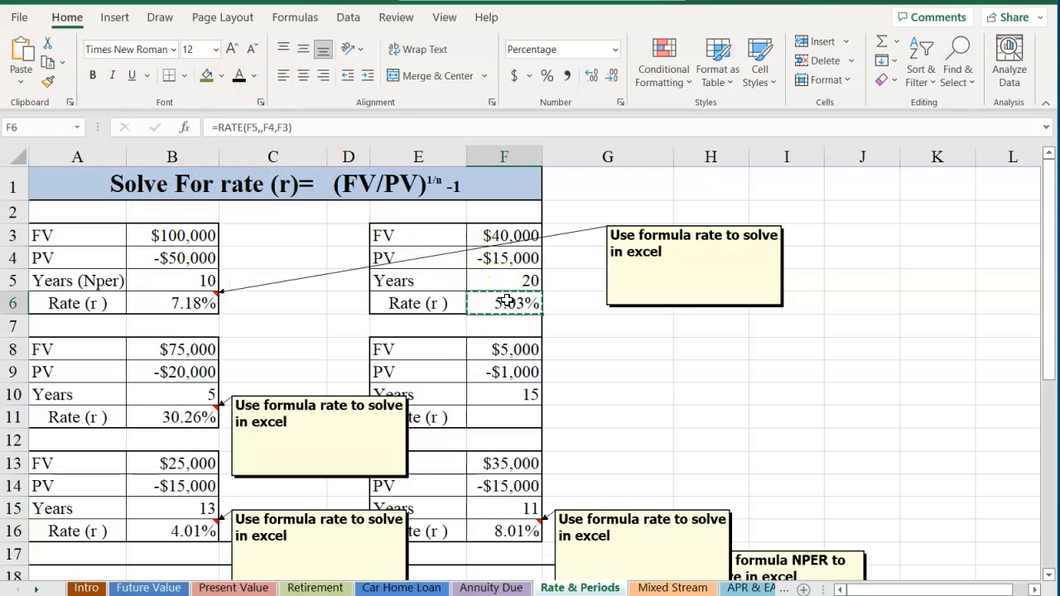
pyautogui.press('Left')
pyautogui.press('Left')
pyautogui.press('Left')
pyautogui.press('Left')
pyautogui.press('Down')
pyautogui.press('Down')
pyautogui.press('Down')
pyautogui.press('Down')
pyautogui.press('Down')
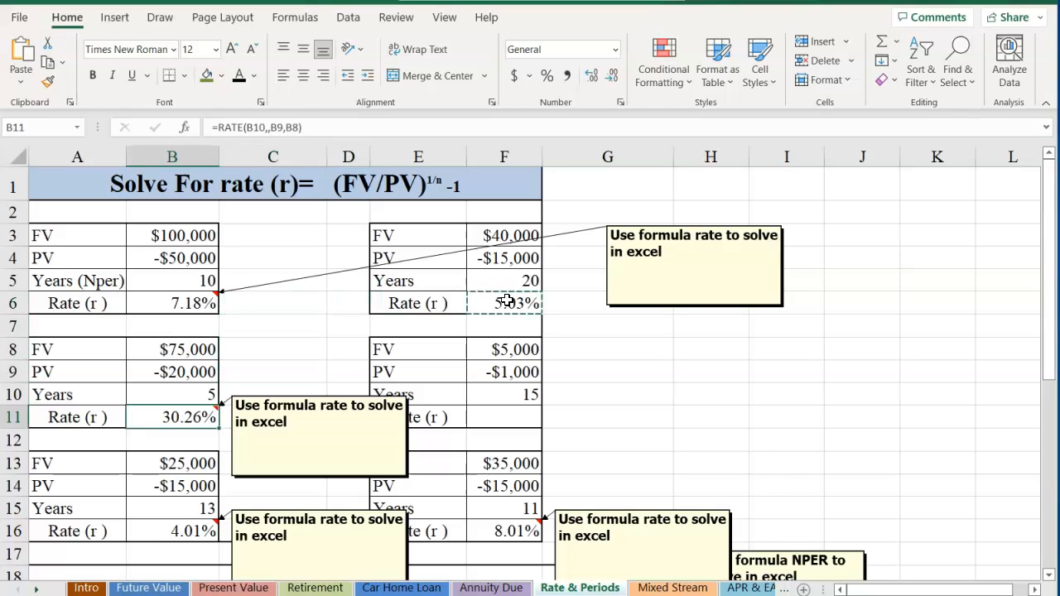
pyautogui.hotkey('ctrl', 'v')
# Paste the RATE formula copied from F6 over the rate cells B16 and F16
pyautogui.press('Down')
pyautogui.press('Down')
pyautogui.press('Down')
pyautogui.press('Down')
pyautogui.press('Down')
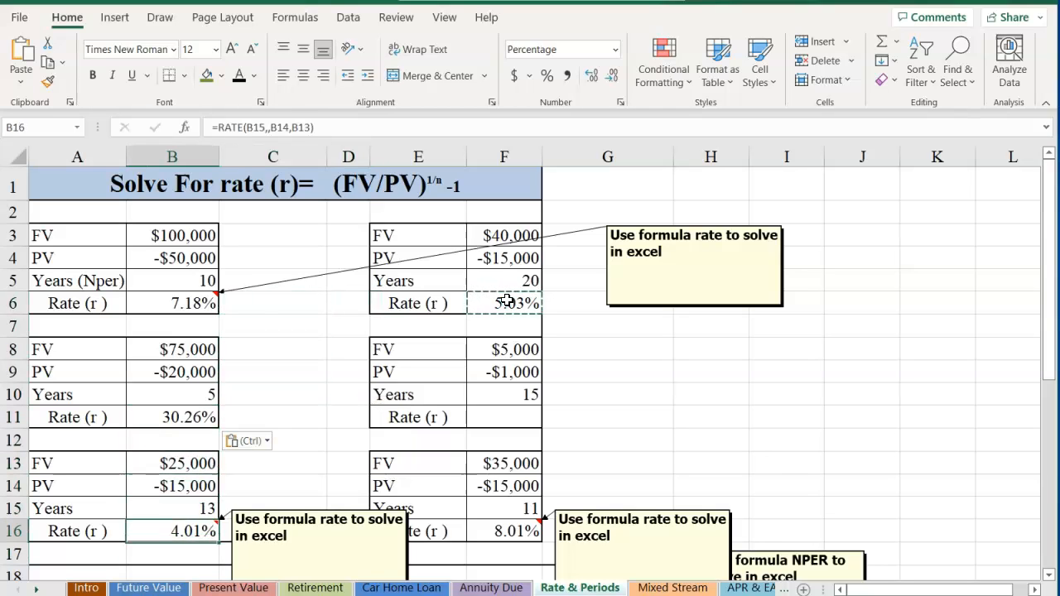
pyautogui.hotkey('ctrl', 'v')
pyautogui.press('Right')
pyautogui.press('Right')
pyautogui.press('Right')
pyautogui.press('Right')
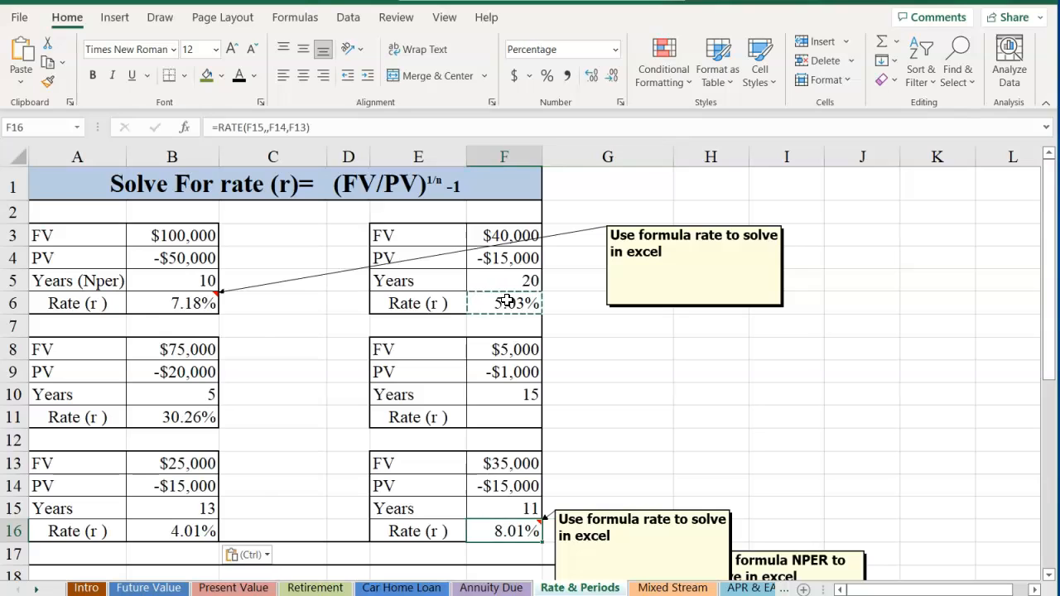
pyautogui.hotkey('ctrl', 'v')
# Paste the RATE formula copied from F6 into the remaining empty rate cell F11
pyautogui.press('Up')
pyautogui.press('Up')
pyautogui.press('Up')
pyautogui.press('Up')
pyautogui.press('Up')
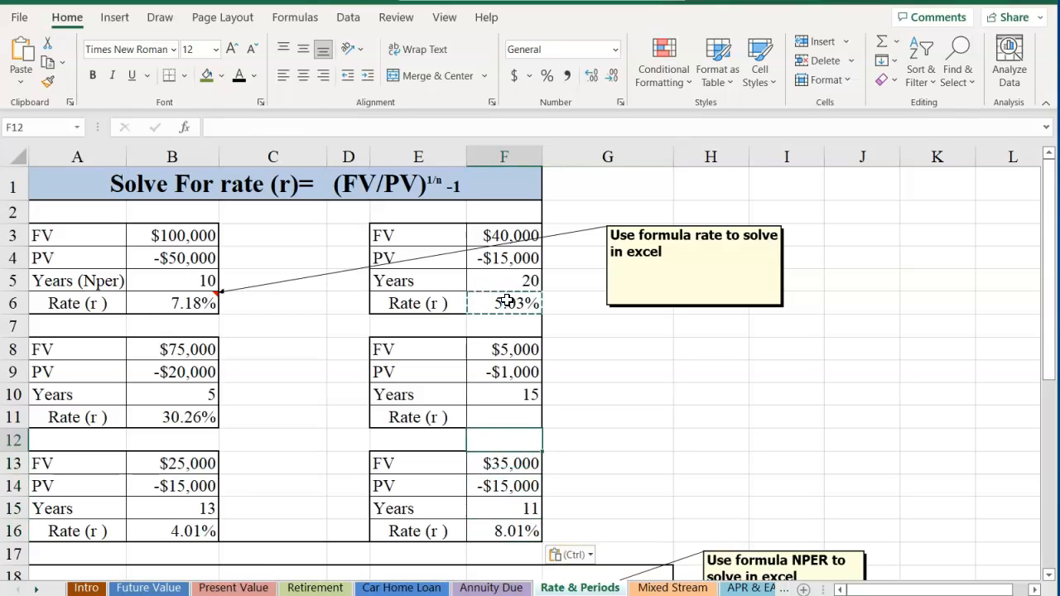
pyautogui.hotkey('ctrl', 'v')
pyautogui.click(293, 343)
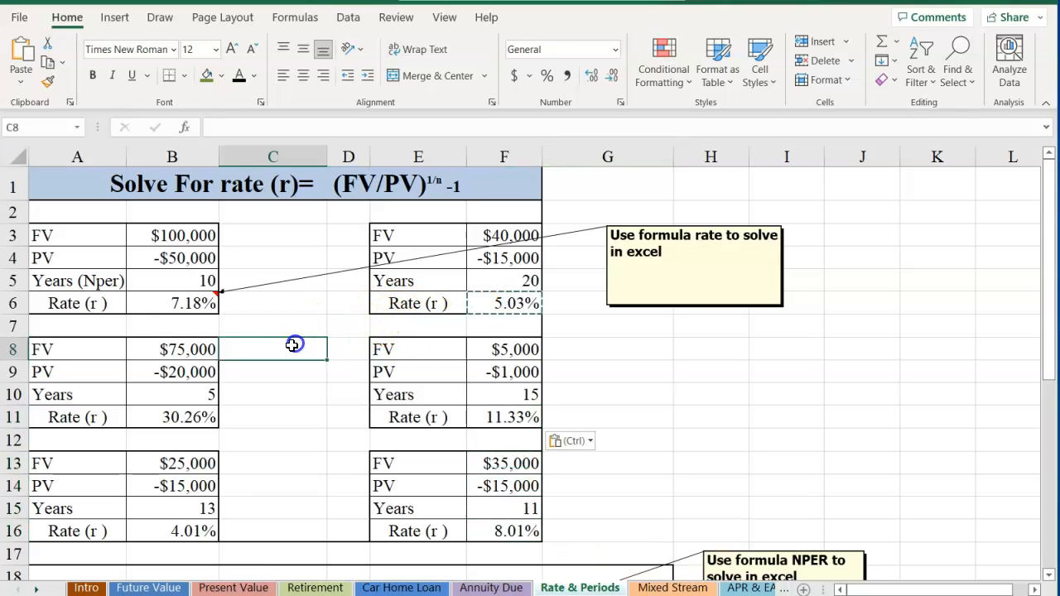
# Search for "nper" and insert the NPER function in B23, the years cell of the first investment problem
pyautogui.scroll(-4, 282, 336)
pyautogui.scroll(-1, 273, 332)
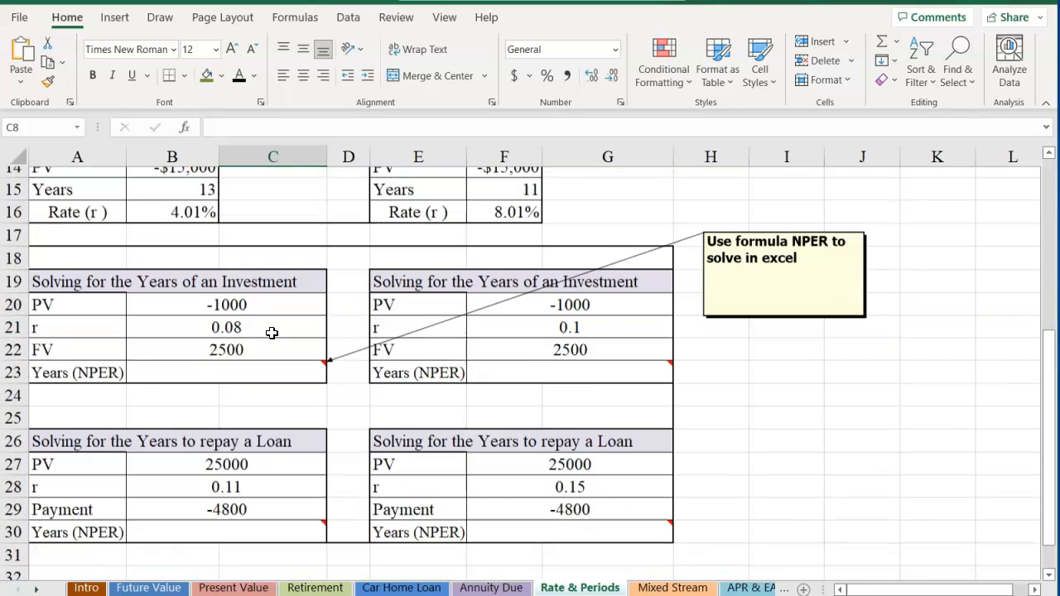
pyautogui.click(177, 354)
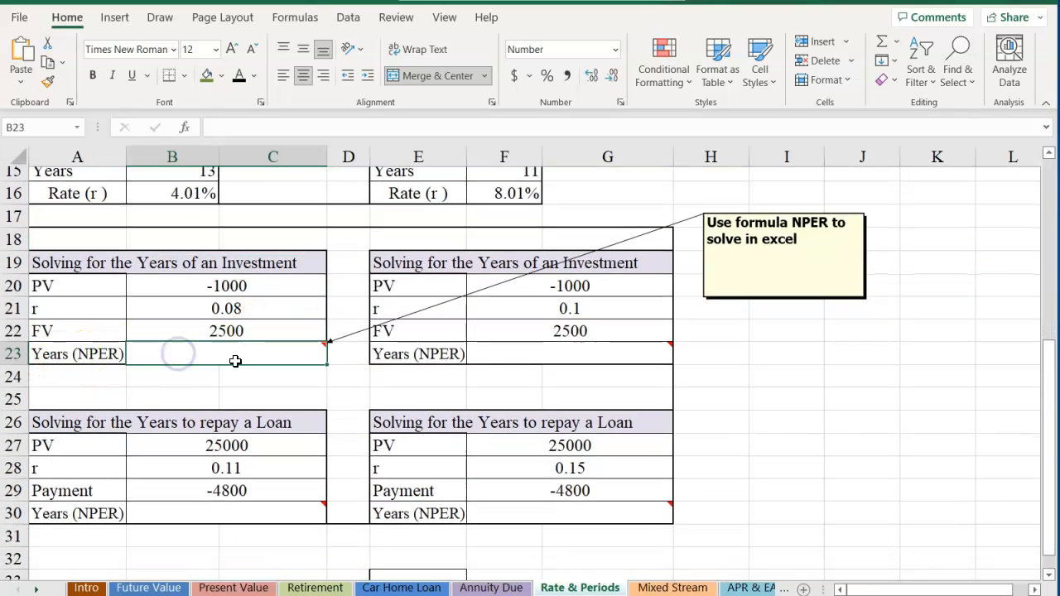
pyautogui.click(184, 129)
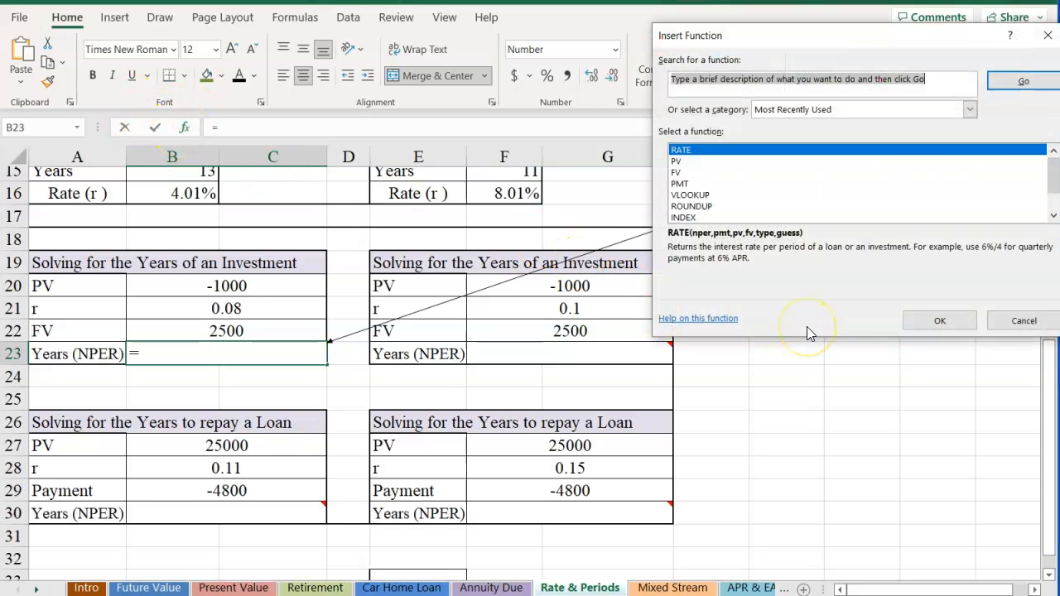
pyautogui.write('nper')
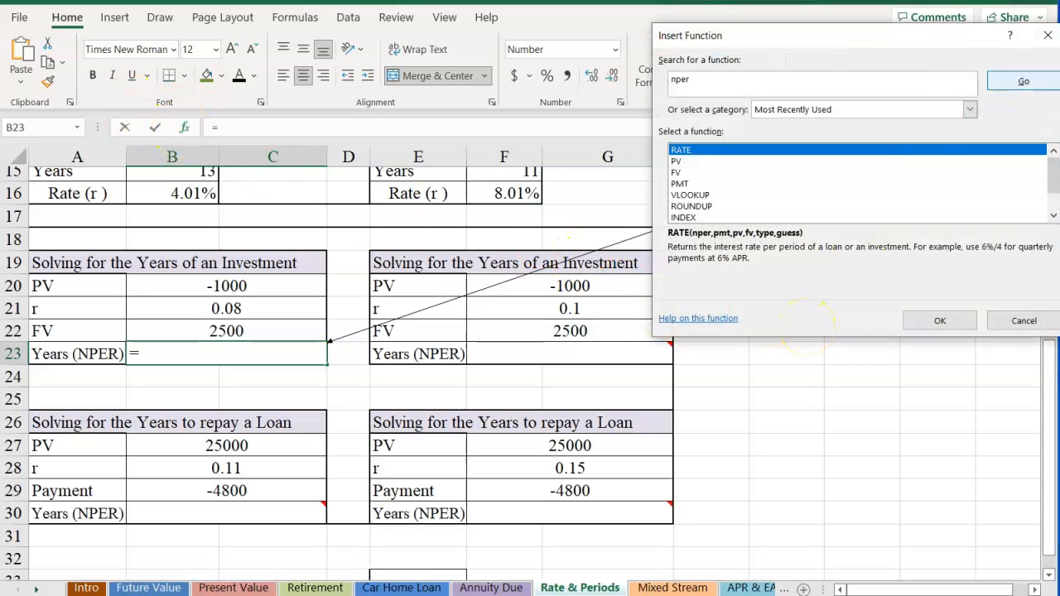
pyautogui.click(1024, 81)
pyautogui.click(687, 151)
pyautogui.doubleClick(687, 151)
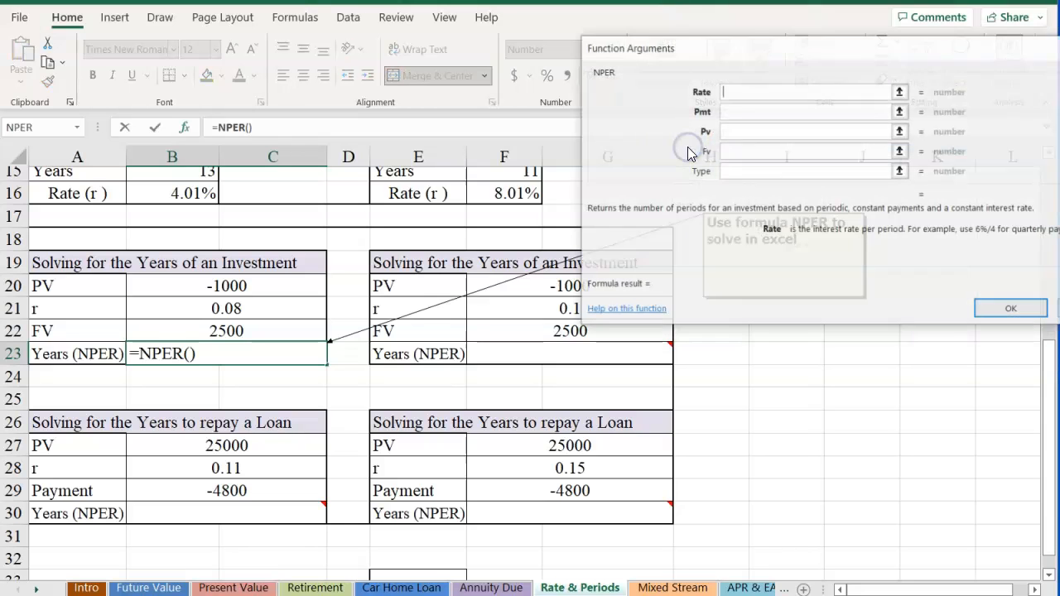
# Complete the NPER function in B23 with Rate B21, Pv B20 and Fv B22
pyautogui.click(197, 308)
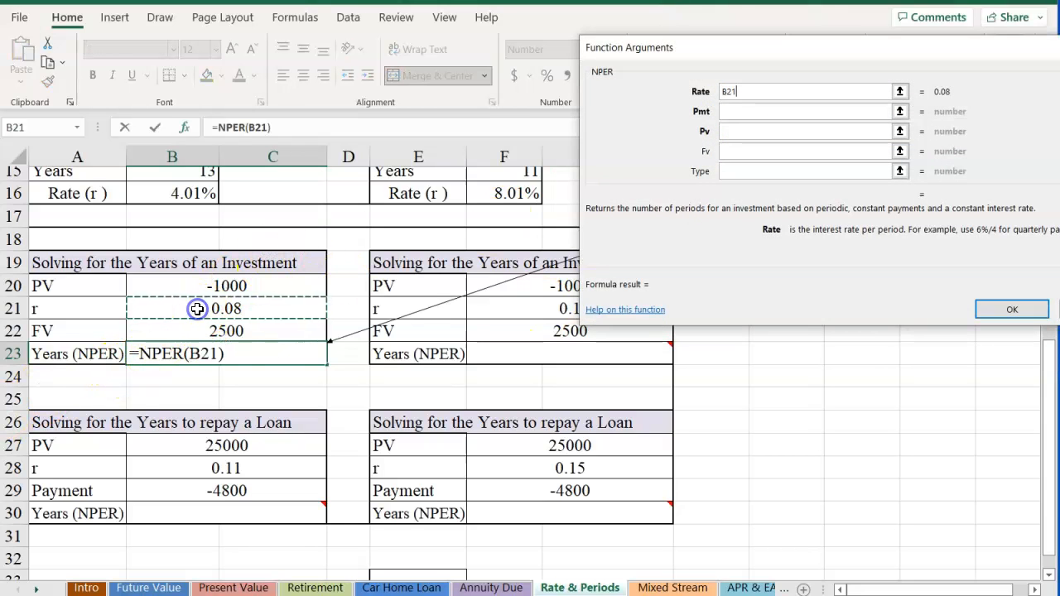
pyautogui.click(733, 131)
pyautogui.click(177, 288)
pyautogui.click(734, 151)
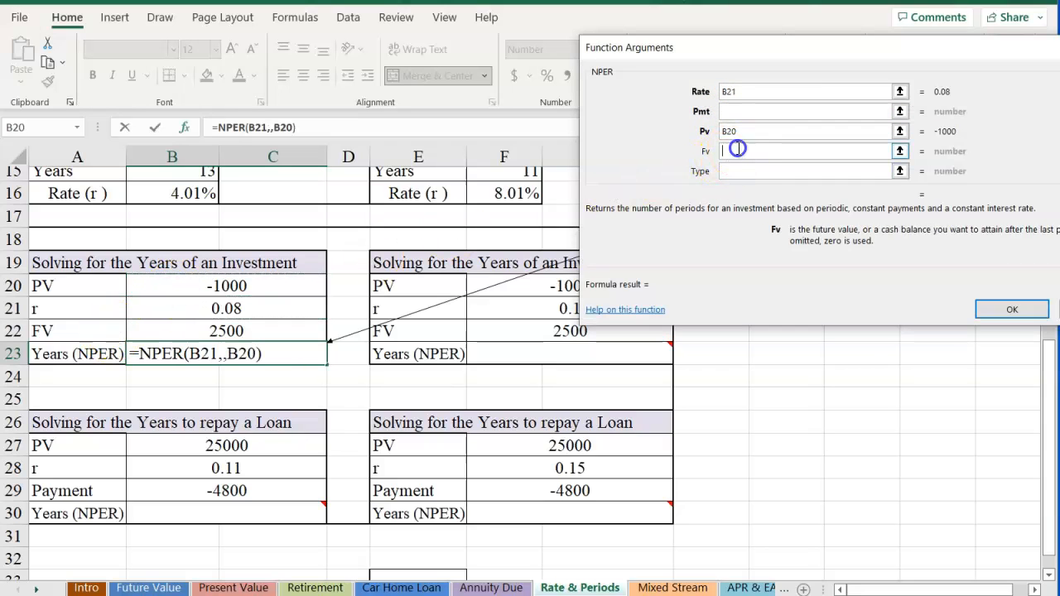
pyautogui.click(181, 327)
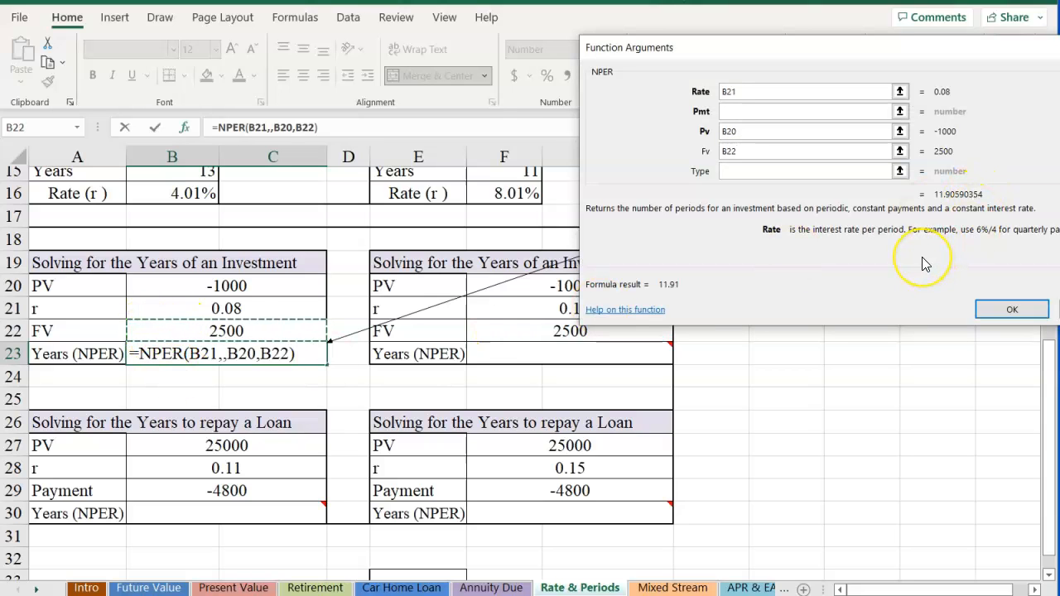
pyautogui.click(1012, 309)
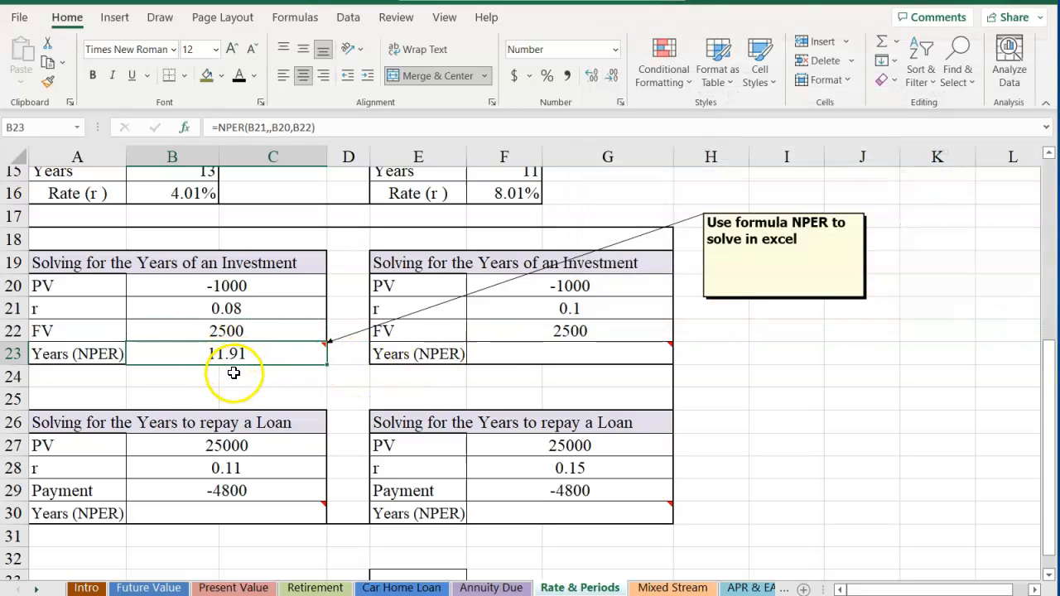
# Format the investment rates as percentages, with two decimals in B21 and one decimal in F21
pyautogui.click(231, 308)
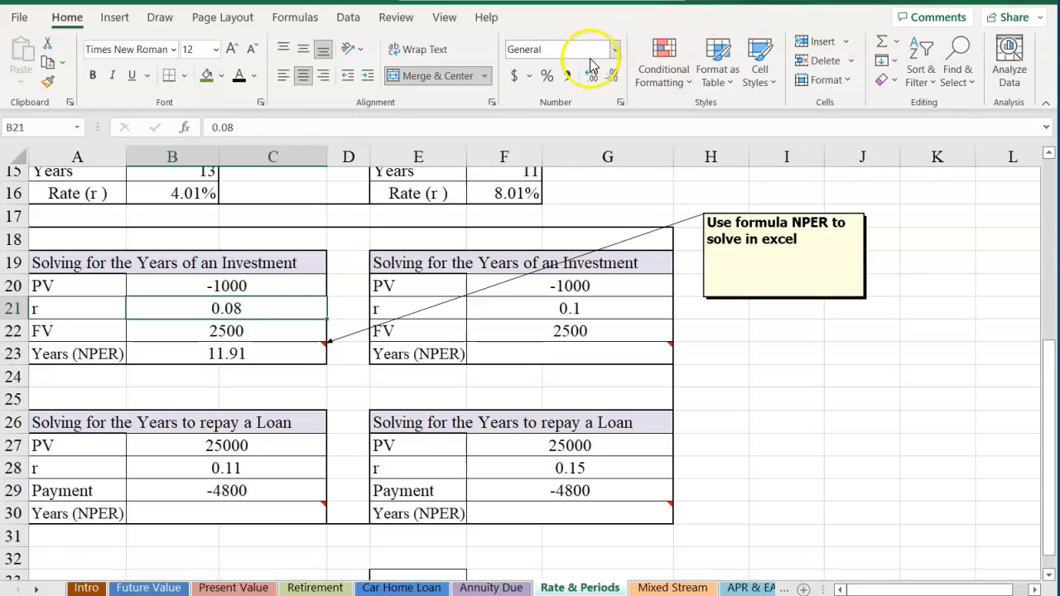
pyautogui.click(545, 76)
pyautogui.click(593, 78)
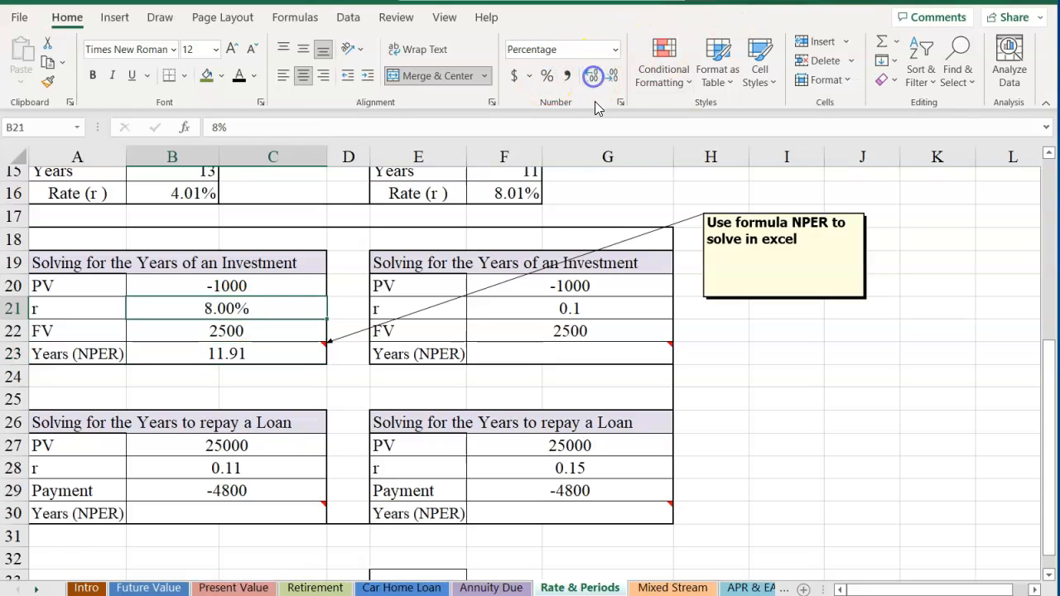
pyautogui.click(563, 308)
pyautogui.click(546, 76)
pyautogui.click(591, 78)
# Format the loan rates in F28 and B28 as percentages with one decimal
pyautogui.click(541, 467)
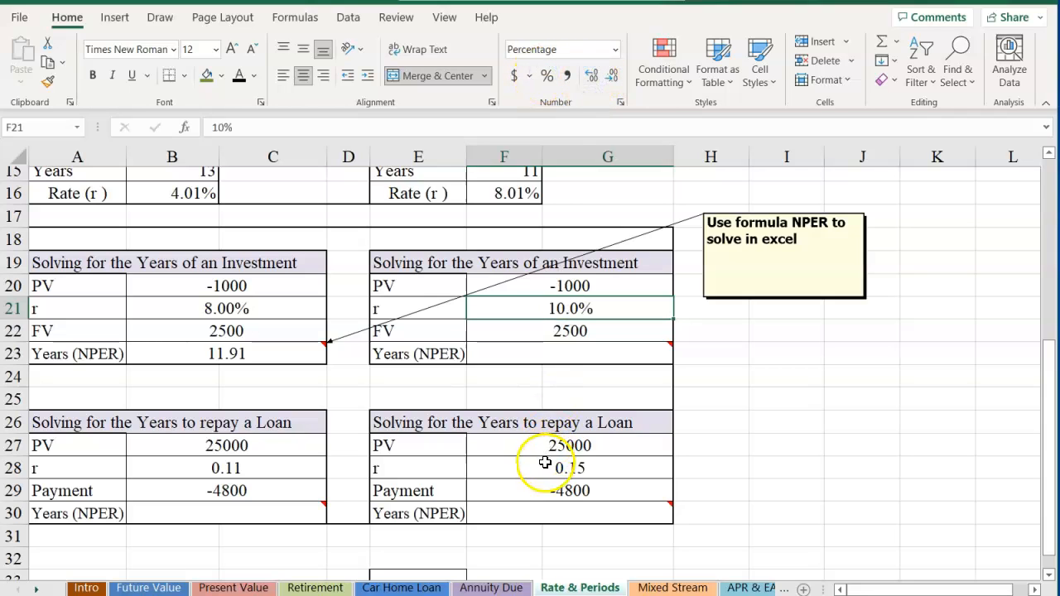
pyautogui.click(546, 76)
pyautogui.click(596, 78)
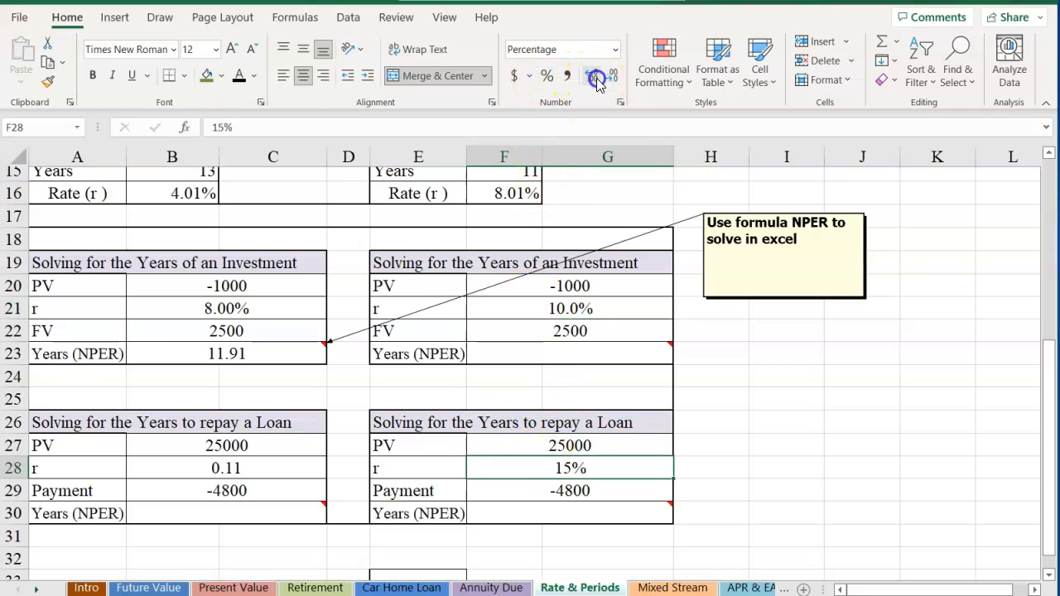
pyautogui.click(249, 466)
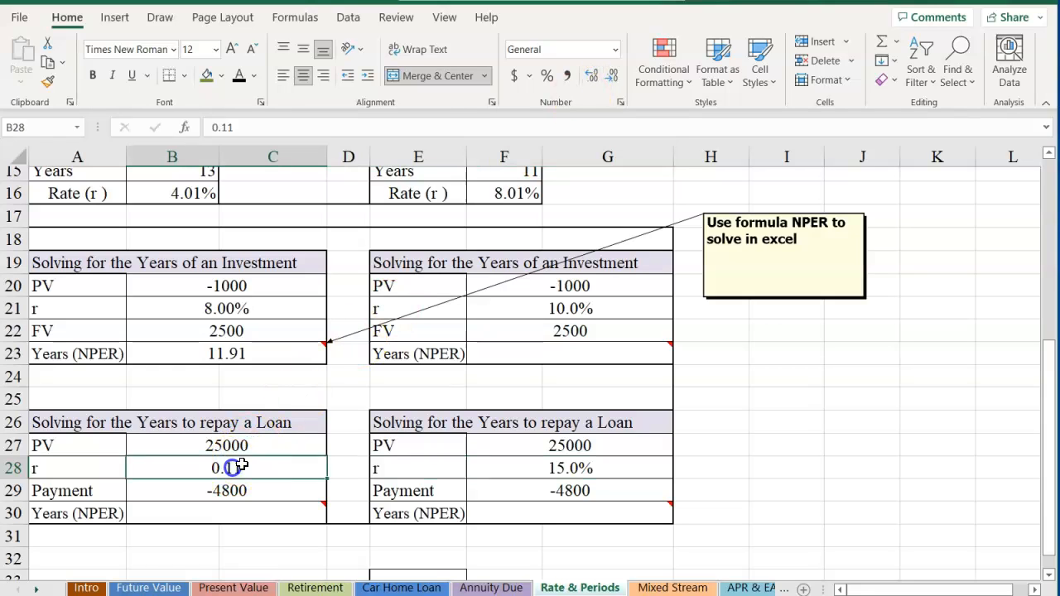
pyautogui.click(546, 76)
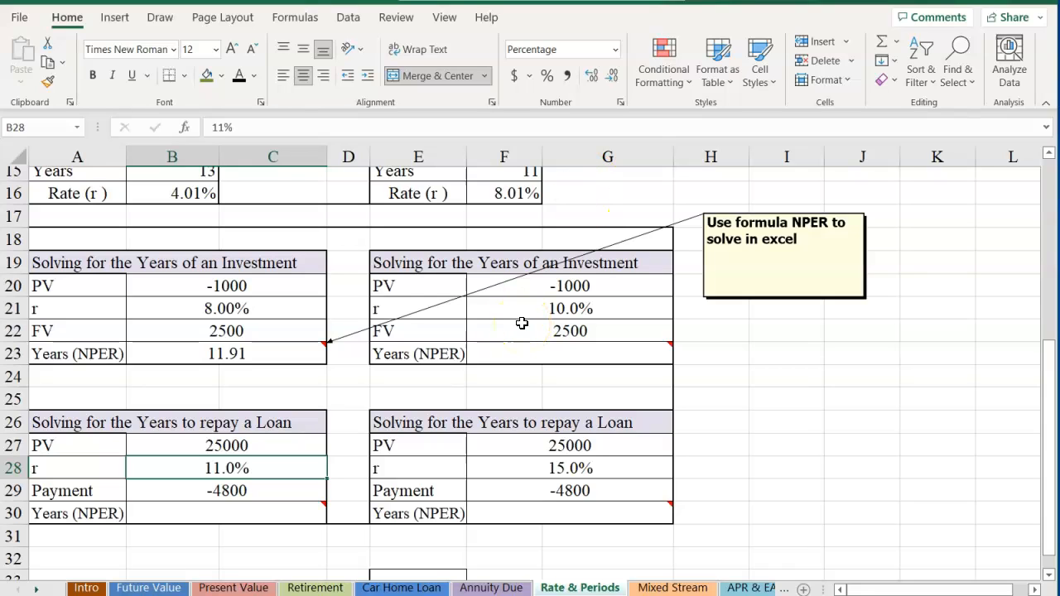
# Insert the NPER function in F23, the second investment's years cell, with Rate F21, Pv F20 and Fv F22
pyautogui.click(489, 351)
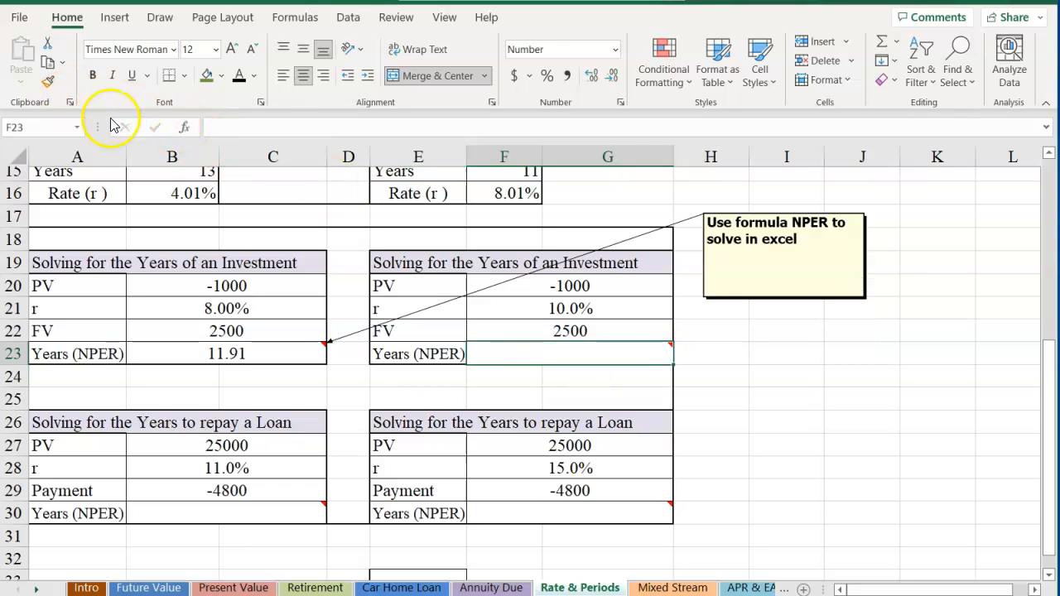
pyautogui.click(184, 130)
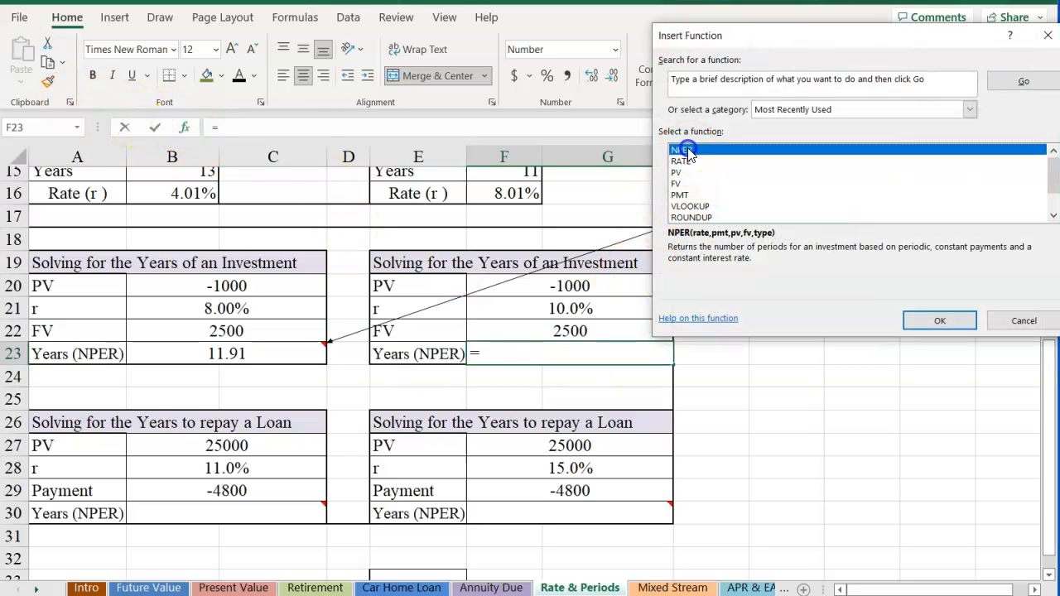
pyautogui.doubleClick(688, 149)
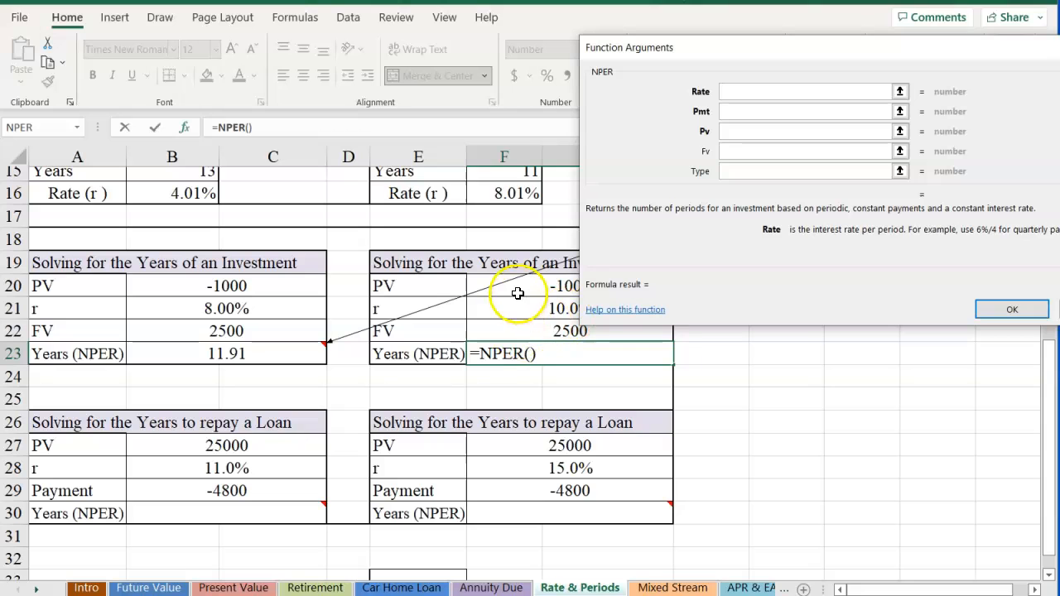
pyautogui.click(510, 308)
pyautogui.moveTo(733, 57); pyautogui.dragTo(862, 39)
pyautogui.click(857, 98)
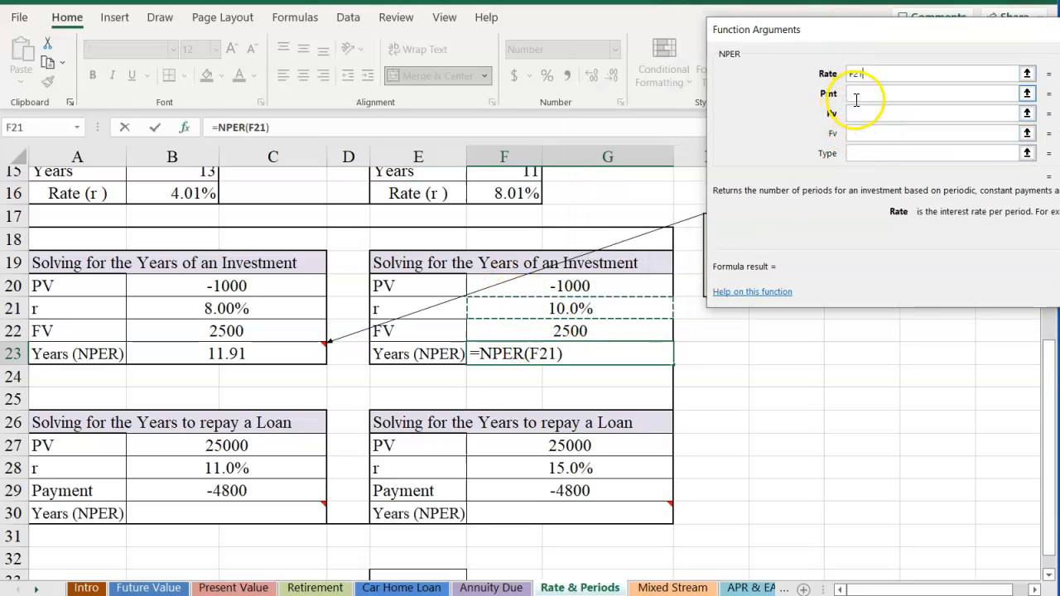
pyautogui.click(531, 286)
pyautogui.click(851, 135)
pyautogui.click(854, 133)
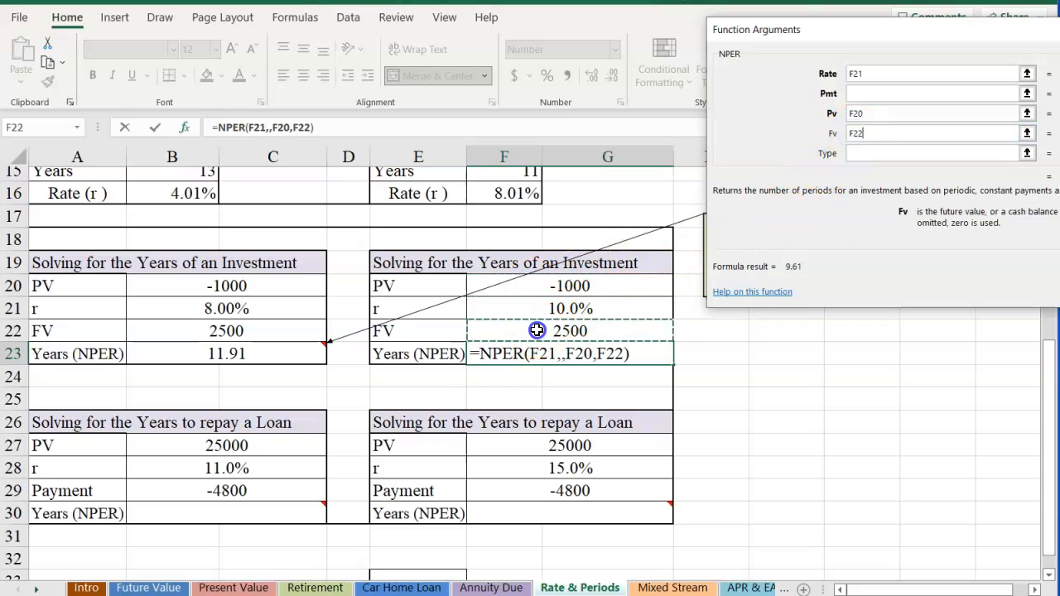
pyautogui.moveTo(942, 32); pyautogui.dragTo(850, 36)
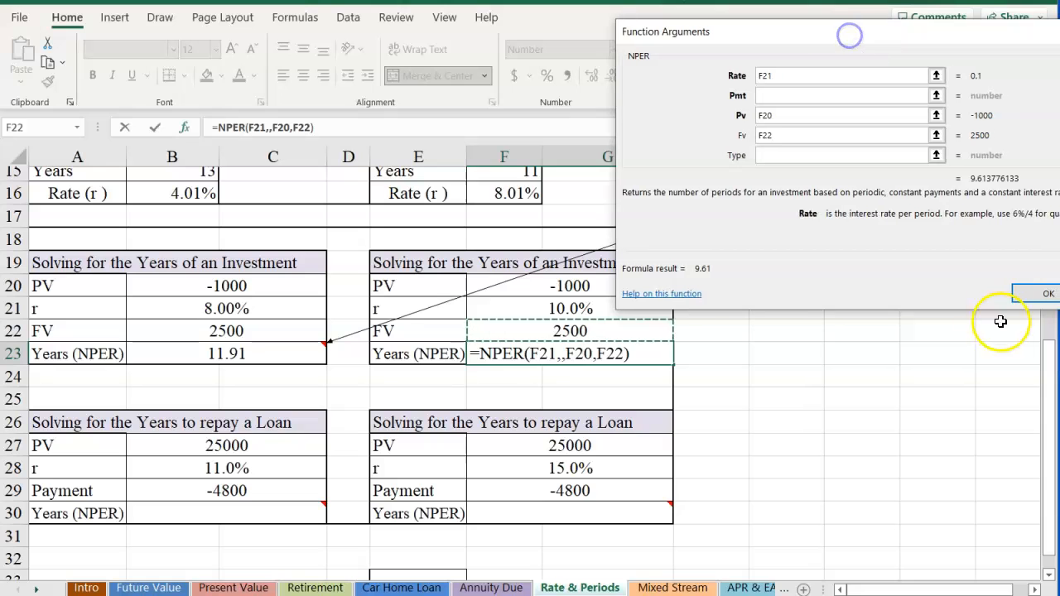
pyautogui.click(1027, 295)
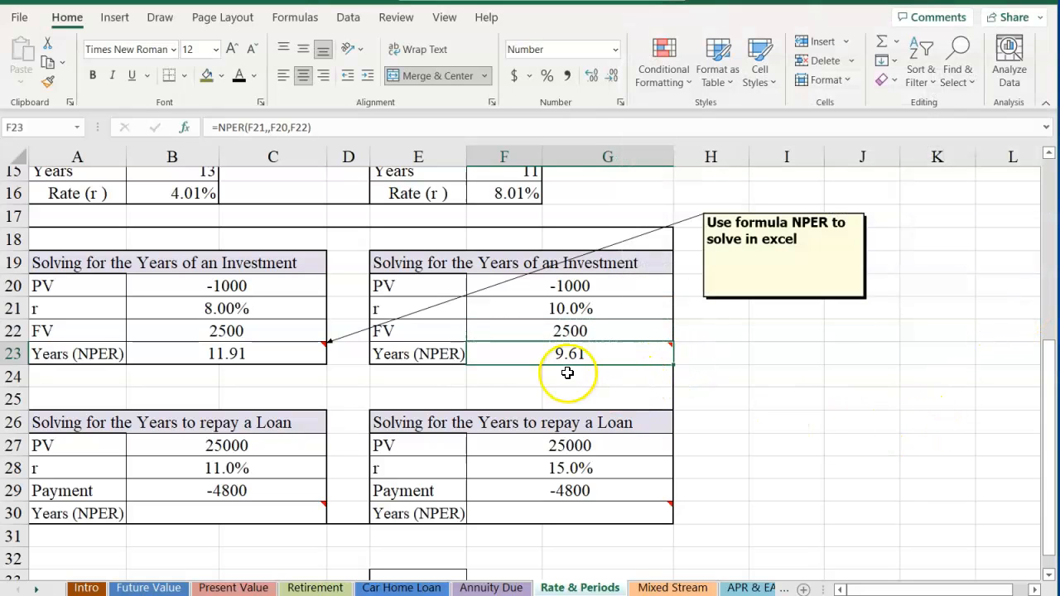
# Try to reuse the NPER formula from F23 in the loan years cells F30 and B30 by copying it
pyautogui.hotkey('ctrl', 'c')
pyautogui.press('Down')
pyautogui.press('Down')
pyautogui.press('Down')
pyautogui.press('Down')
pyautogui.press('Down')
pyautogui.press('Down')
pyautogui.press('Down')
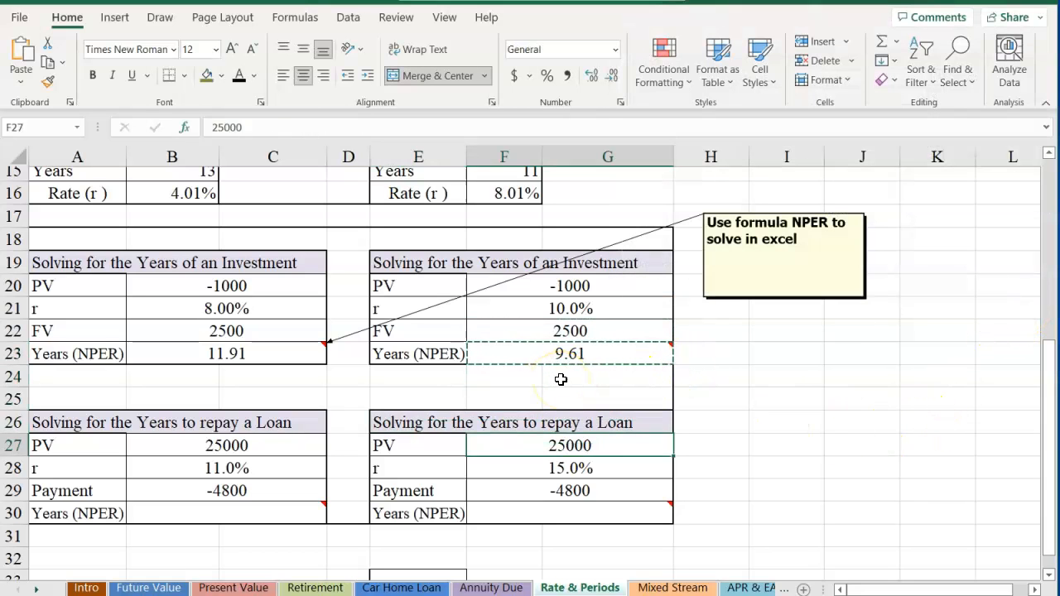
pyautogui.press('Left')
pyautogui.press('Left')
pyautogui.press('Left')
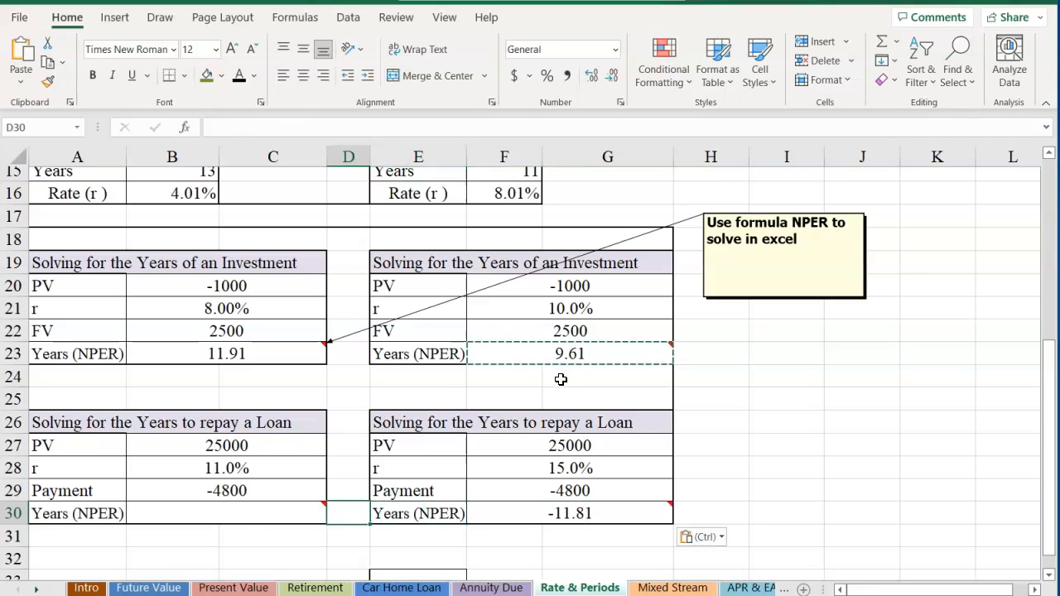
pyautogui.hotkey('ctrl', 'v')
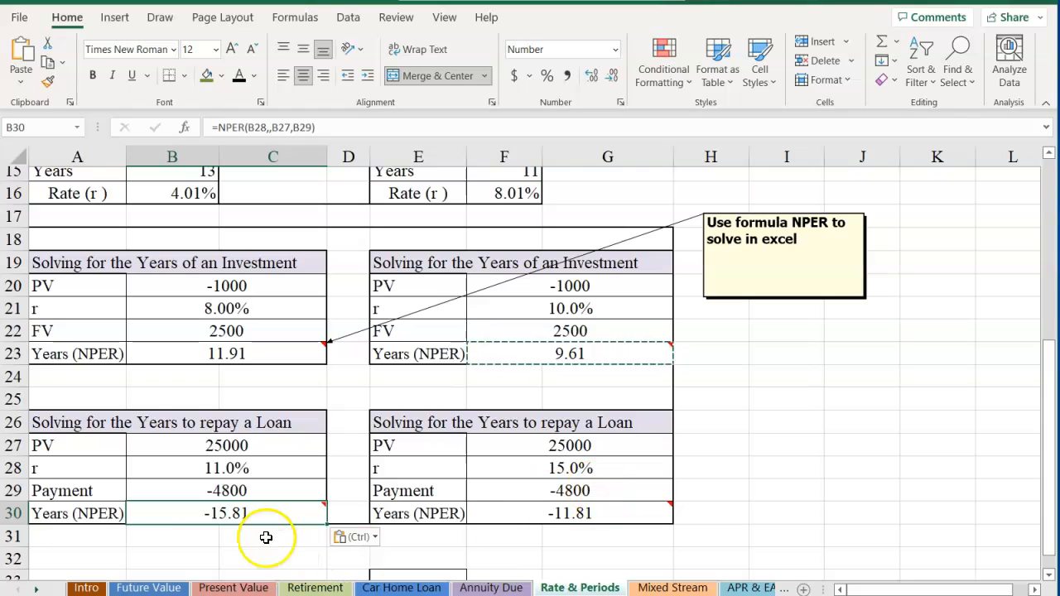
# Clear the pasted NPER formulas from the loan years cells B30 and F30
pyautogui.moveTo(197, 513)
pyautogui.press('Delete')
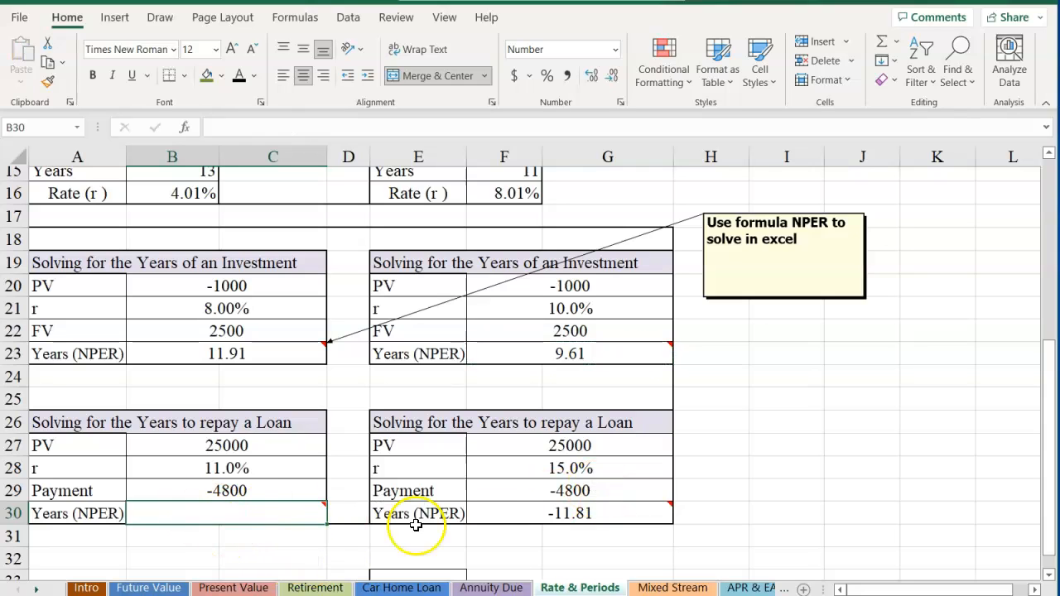
pyautogui.click(548, 514)
pyautogui.press('Delete')
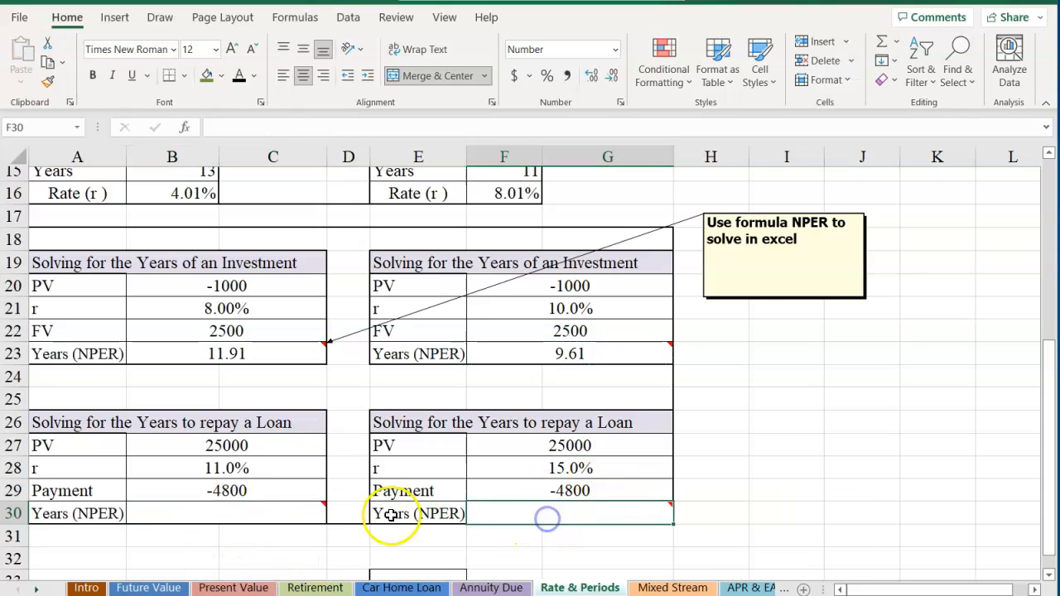
# Insert the NPER function in B30, the first loan's years cell, with Rate B28, Pmt B29 and Pv B27
pyautogui.click(203, 508)
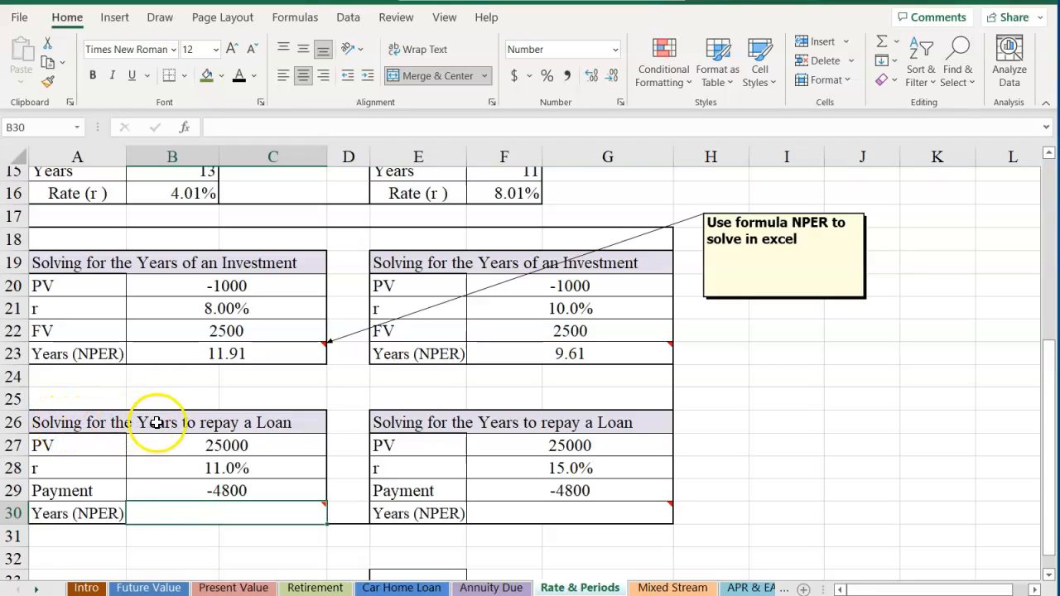
pyautogui.moveTo(219, 516)
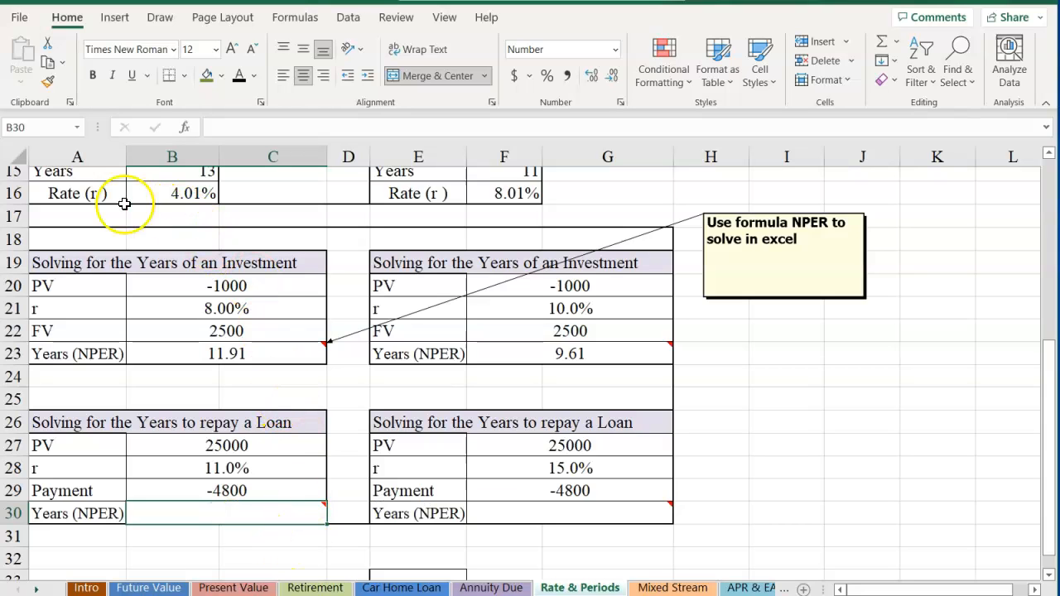
pyautogui.click(187, 128)
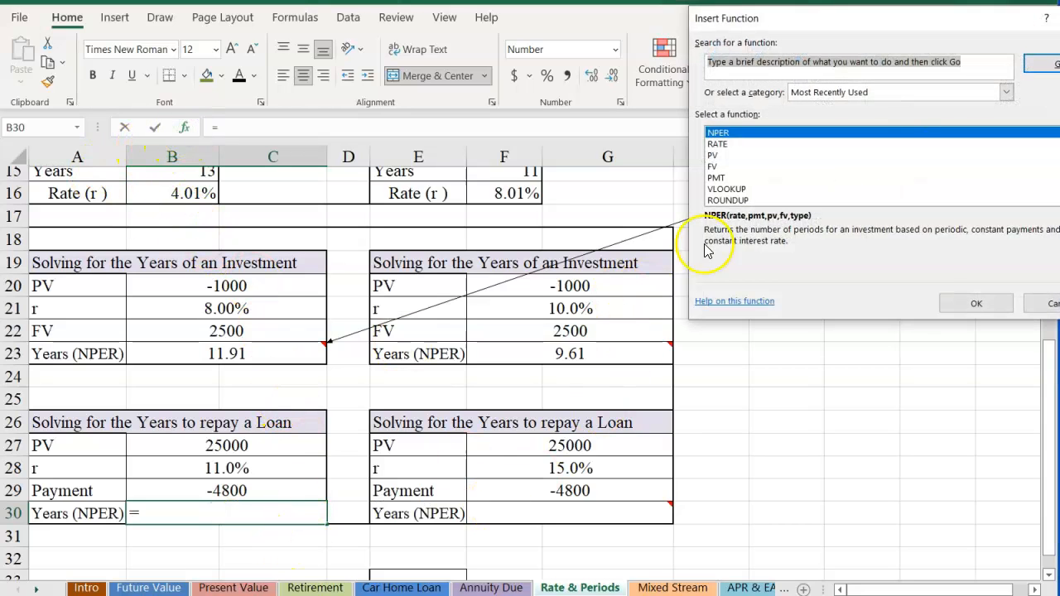
pyautogui.doubleClick(755, 133)
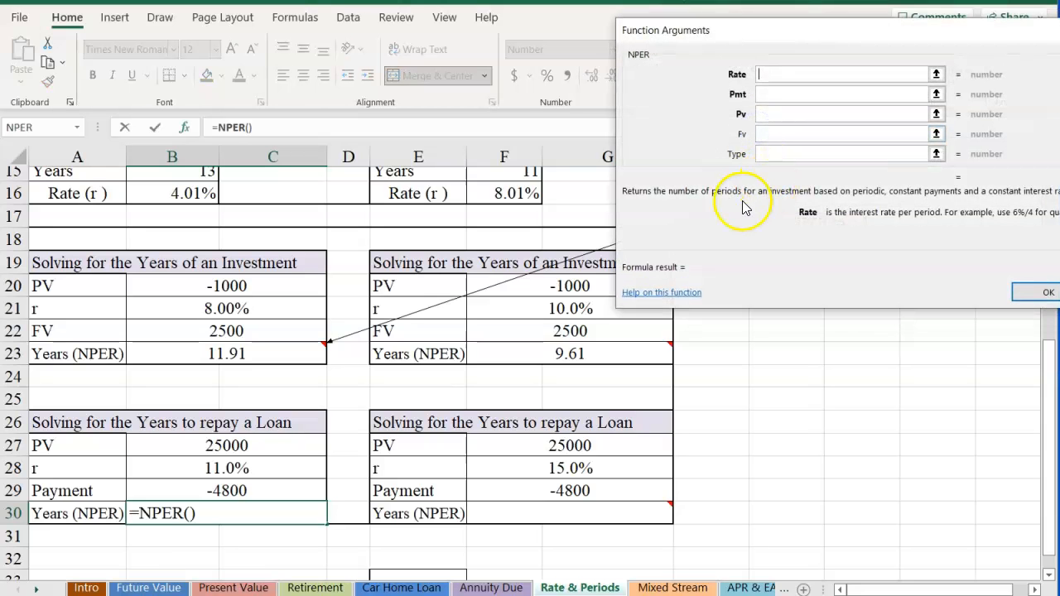
pyautogui.click(189, 468)
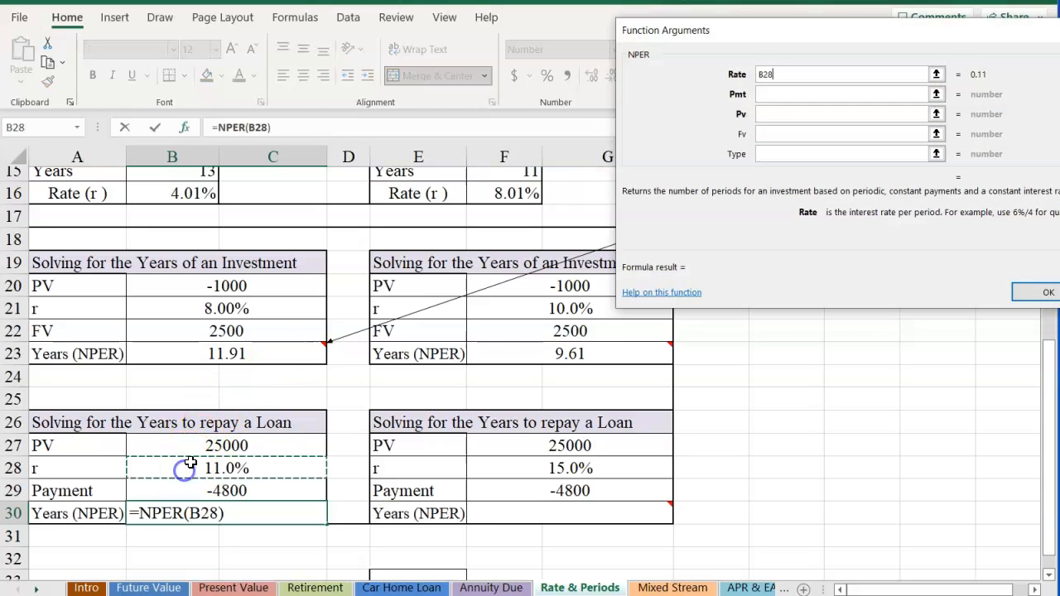
pyautogui.click(762, 116)
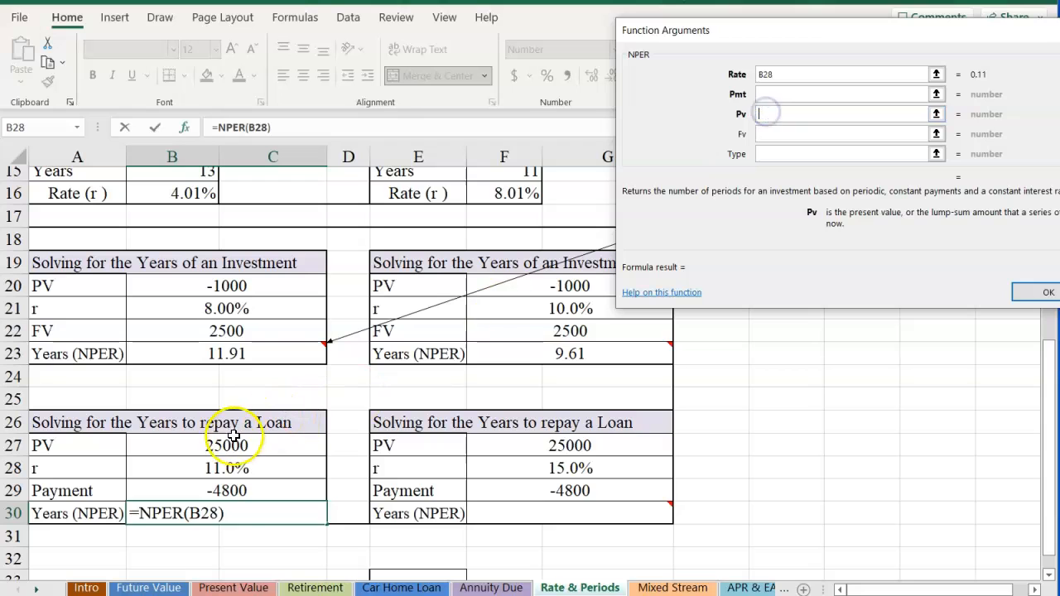
pyautogui.click(232, 445)
pyautogui.click(761, 94)
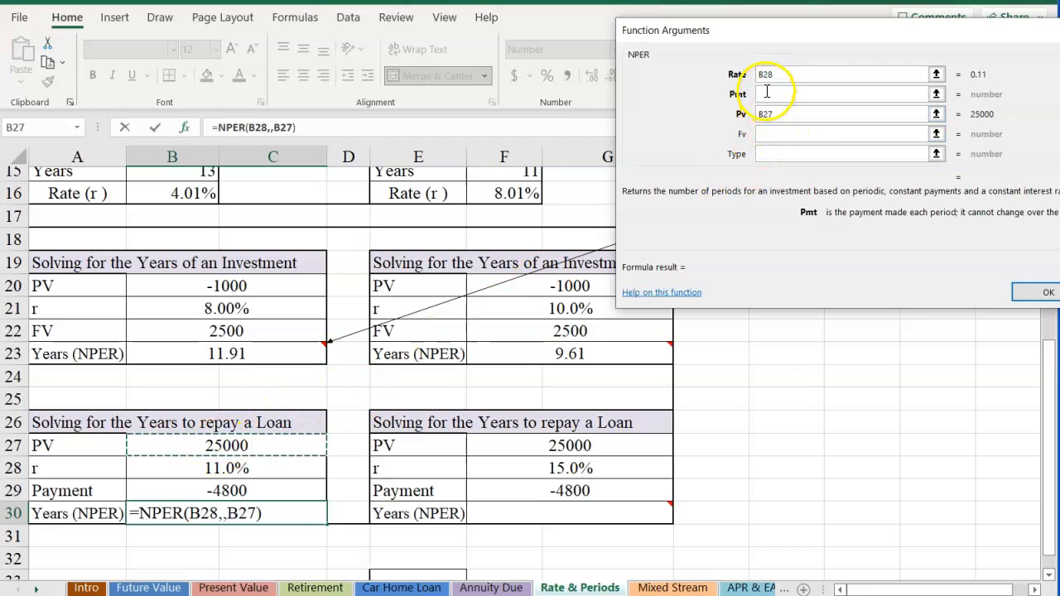
pyautogui.click(174, 487)
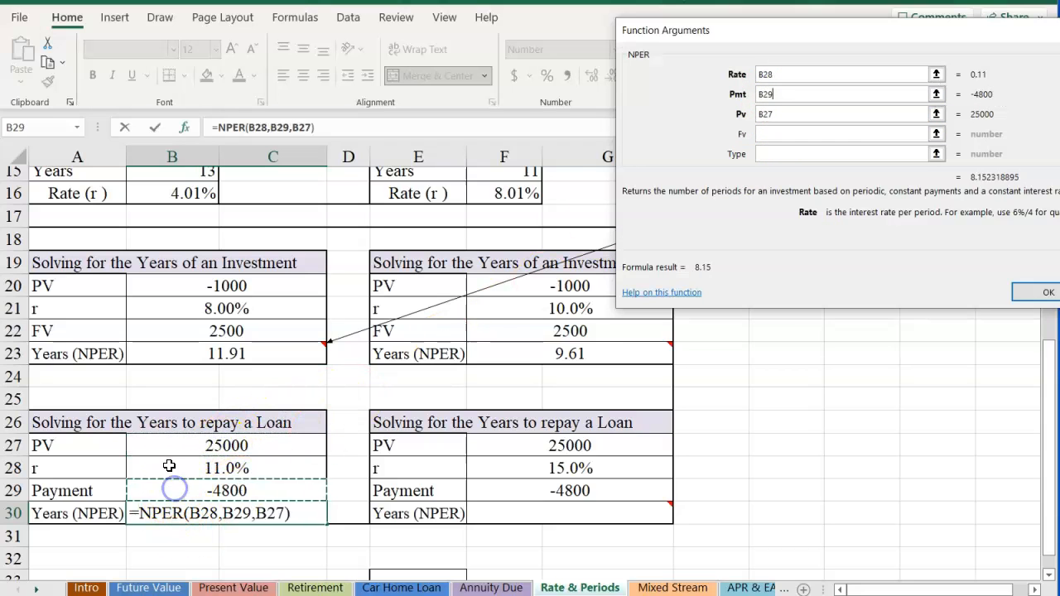
pyautogui.click(1027, 293)
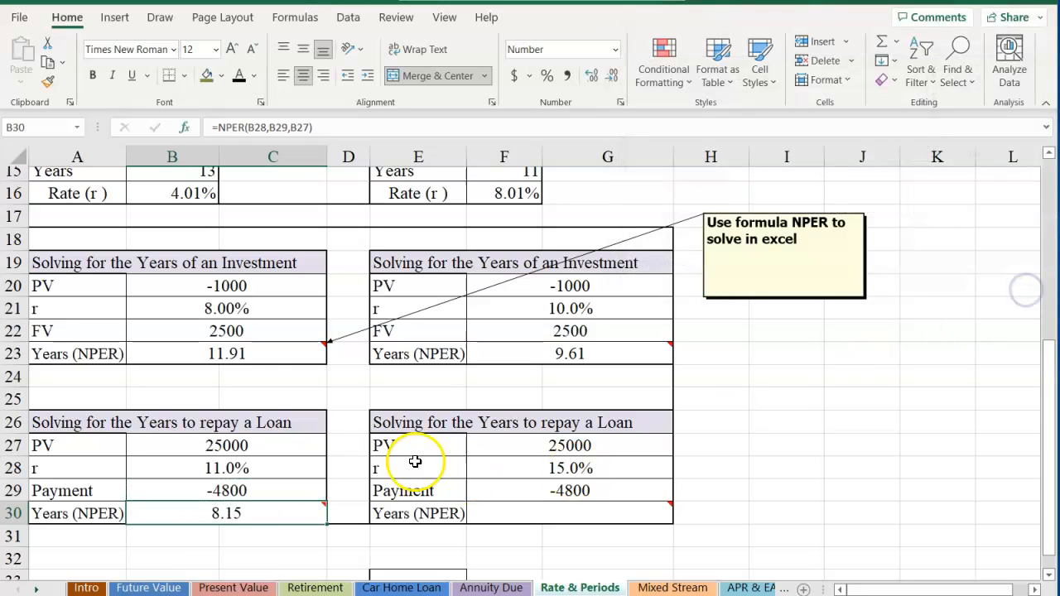
# Copy the NPER formula from B30 into F30, the second loan's years cell
pyautogui.moveTo(227, 517)
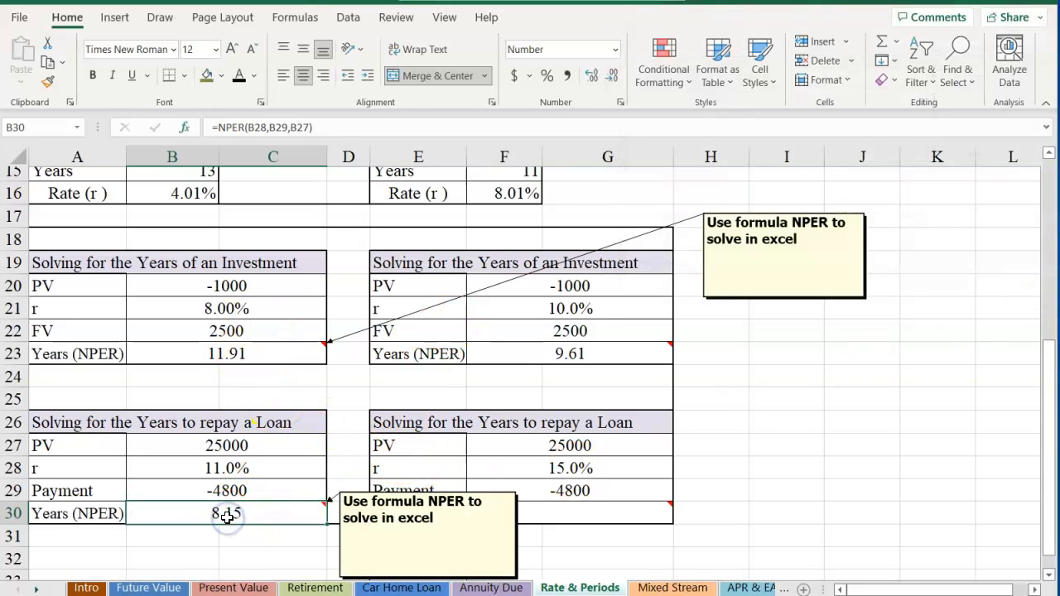
pyautogui.hotkey('ctrl', 'c')
pyautogui.press('Right')
pyautogui.press('Right')
pyautogui.press('Right')
pyautogui.press('Right')
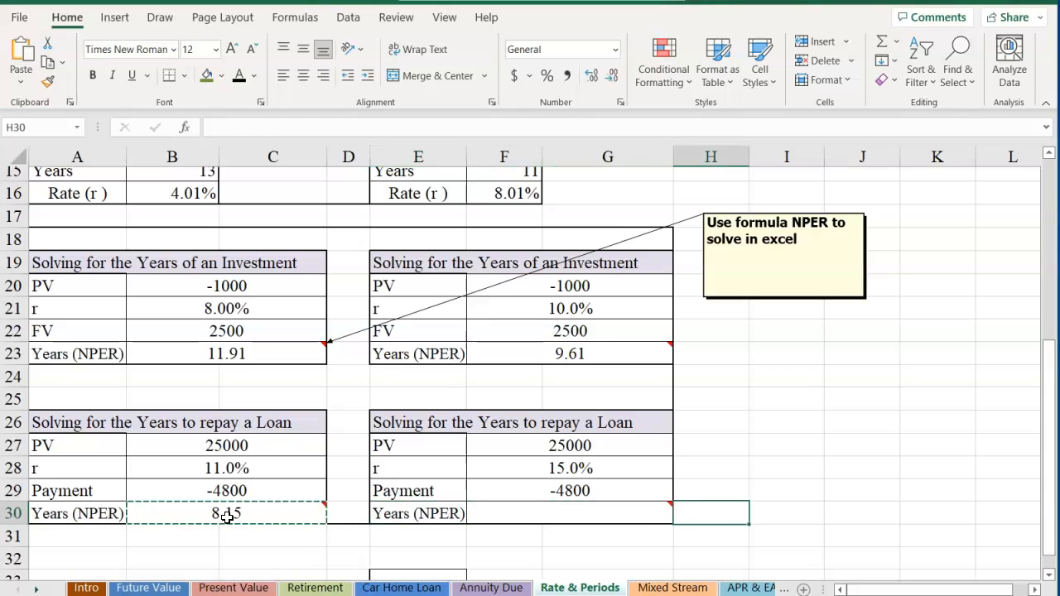
pyautogui.press('Left')
pyautogui.hotkey('ctrl', 'v')
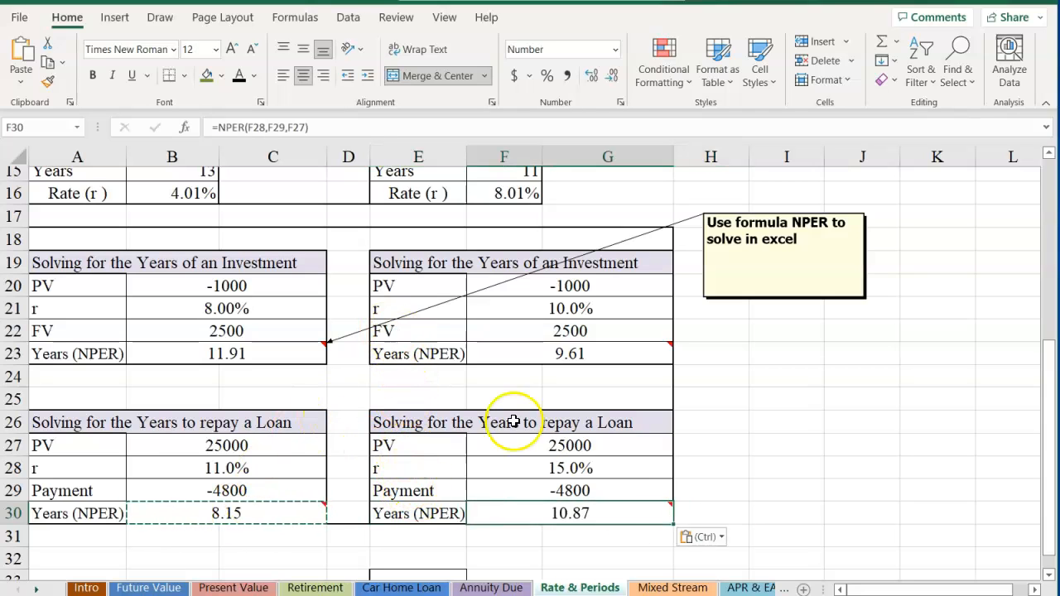
pyautogui.click(756, 437)
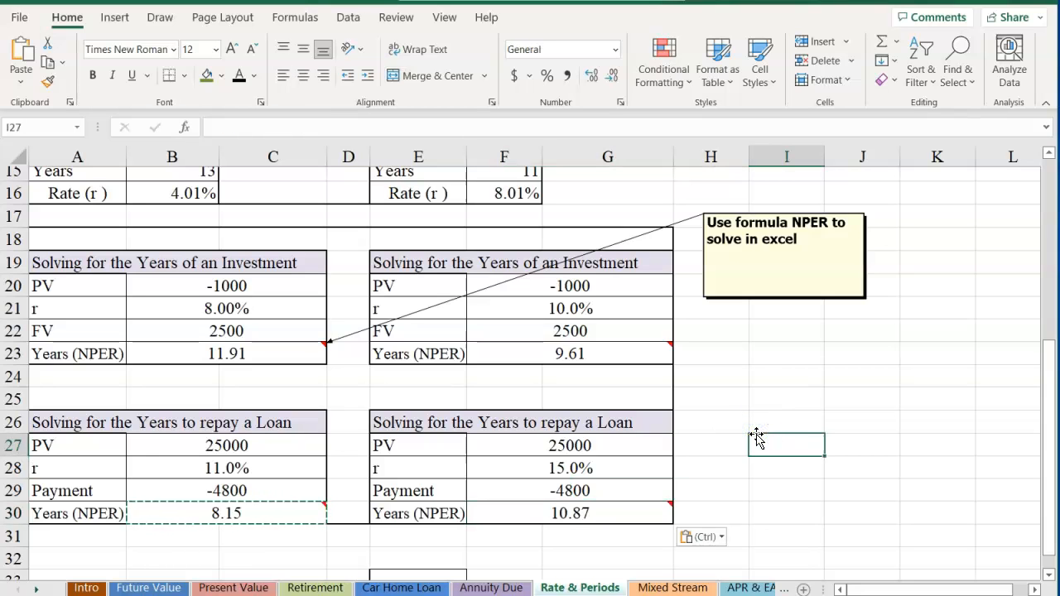
# Open the Mixed Stream sheet and examine Ex 1's yearly cash flows, total cash, annual interest rate and number of years
pyautogui.click(669, 588)
pyautogui.scroll(-3, 282, 302)
pyautogui.scroll(3, 280, 274)
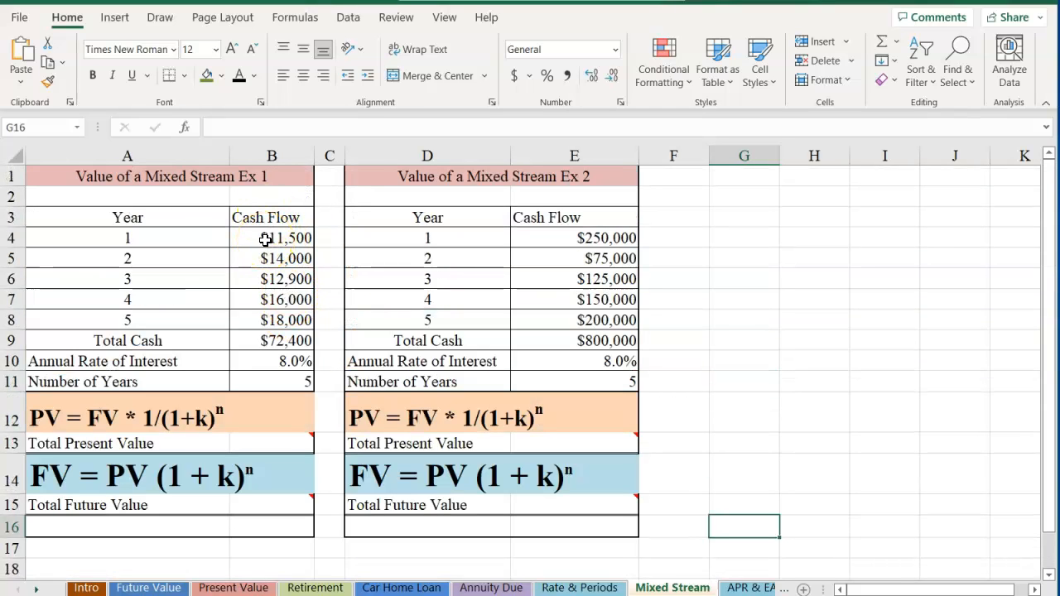
pyautogui.moveTo(260, 240); pyautogui.dragTo(262, 329)
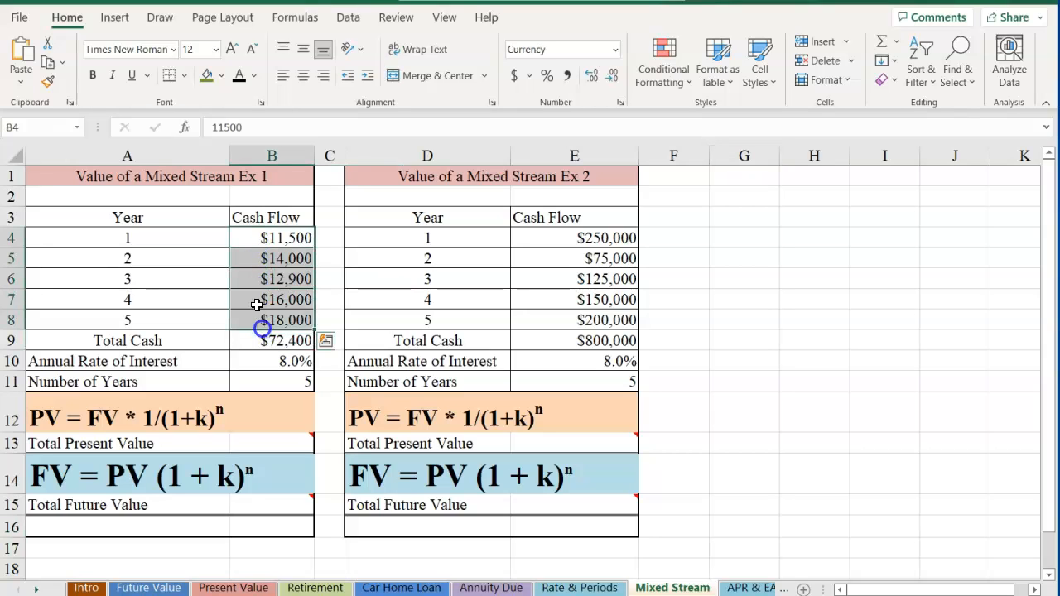
pyautogui.click(255, 245)
pyautogui.click(253, 257)
pyautogui.moveTo(253, 240); pyautogui.dragTo(256, 317)
pyautogui.click(253, 345)
pyautogui.click(259, 360)
pyautogui.click(261, 379)
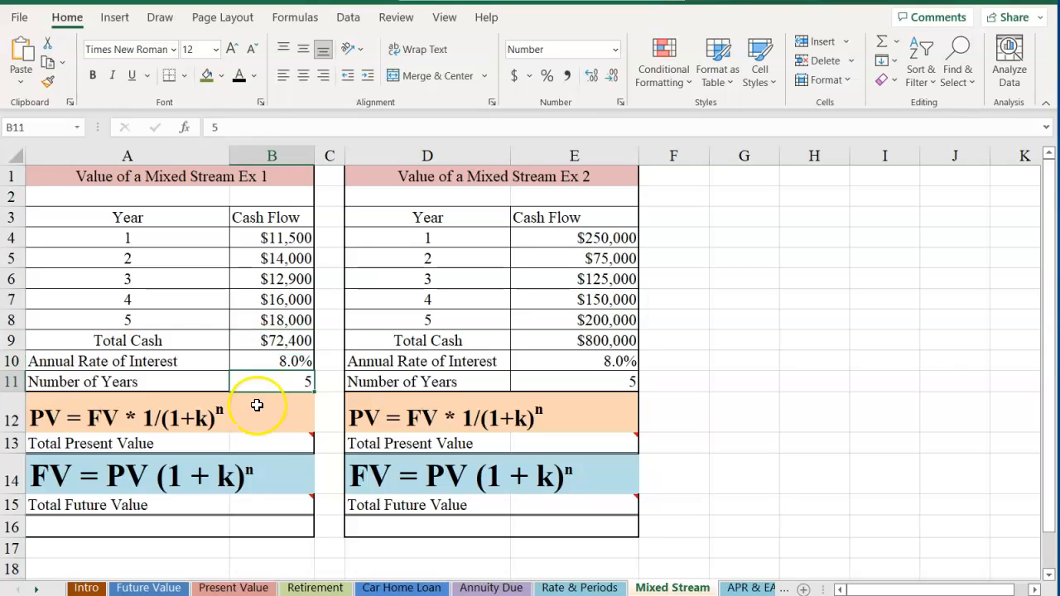
# Search for "npv" and insert the NPV function in B13, the Total Present Value cell of mixed stream Ex 1
pyautogui.click(249, 434)
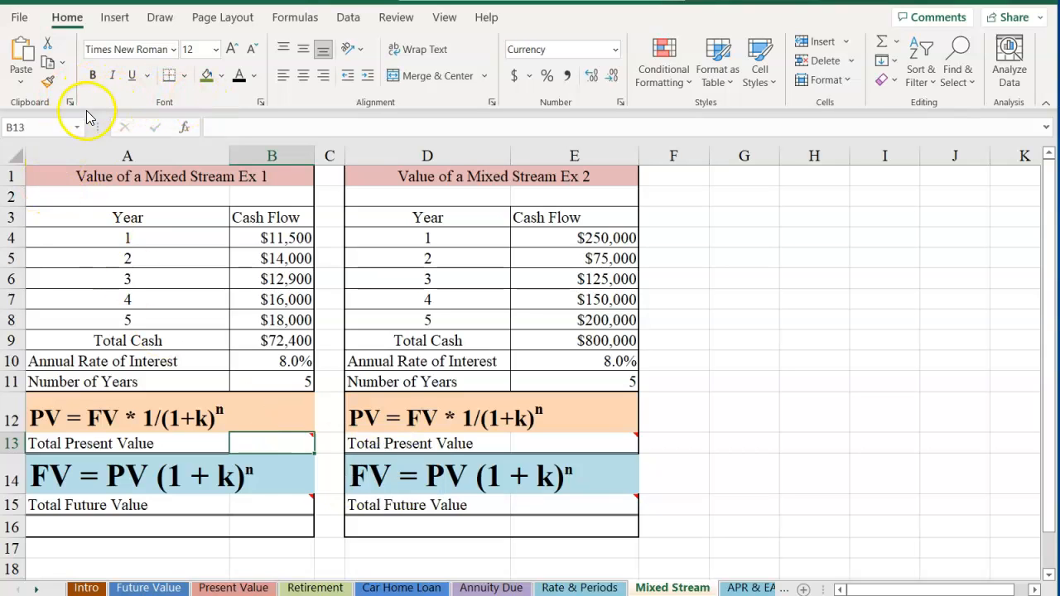
pyautogui.click(178, 129)
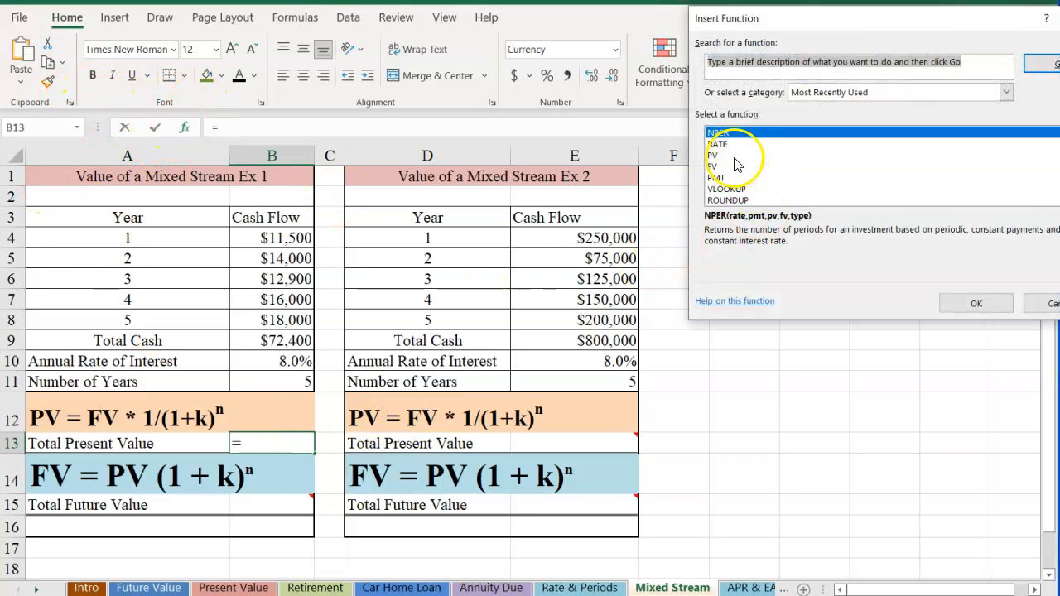
pyautogui.write('n')
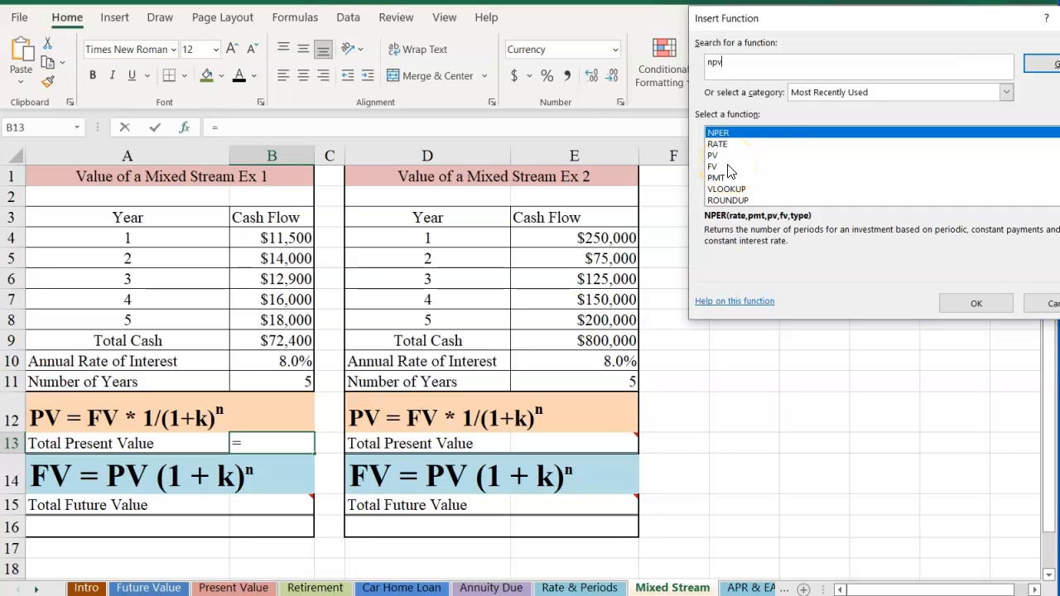
pyautogui.write('pv')
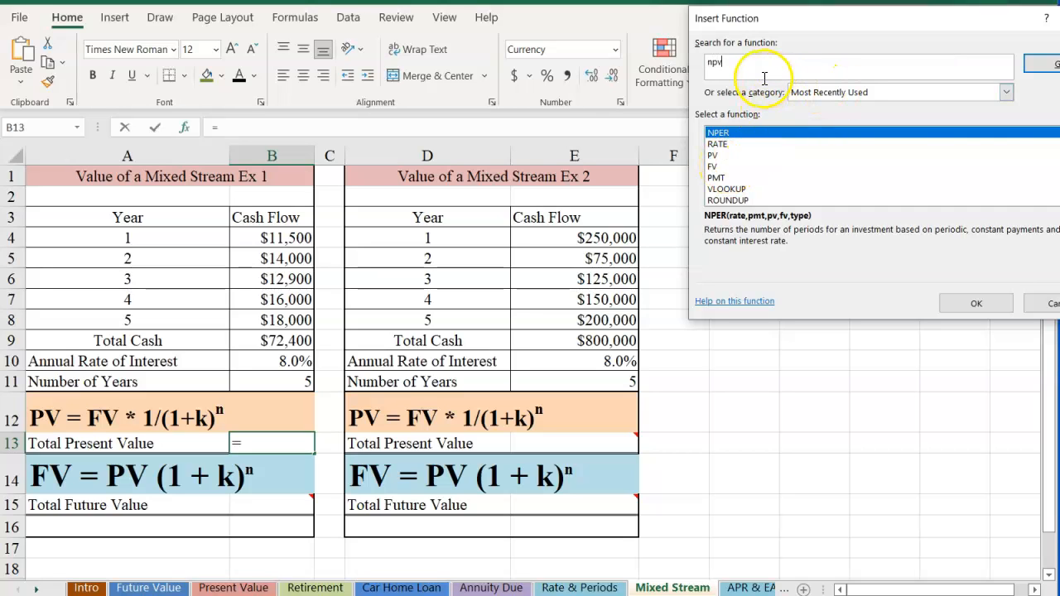
pyautogui.click(1048, 64)
pyautogui.doubleClick(743, 134)
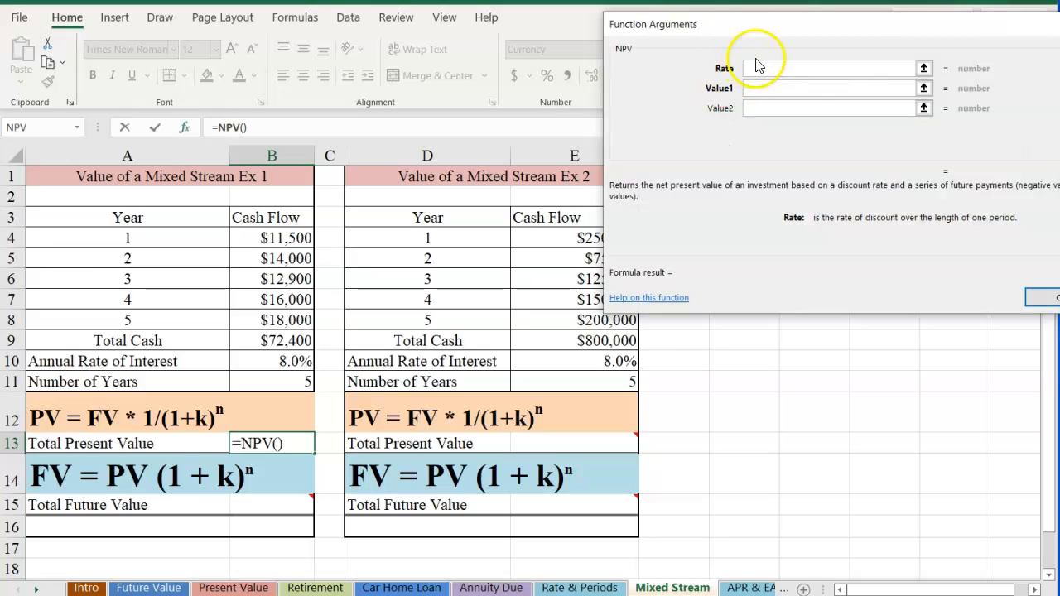
# Complete the NPV function in B13 with Rate B10 and the cash flows B4:B8 as Value1
pyautogui.click(240, 352)
pyautogui.click(753, 88)
pyautogui.moveTo(277, 238); pyautogui.dragTo(251, 320)
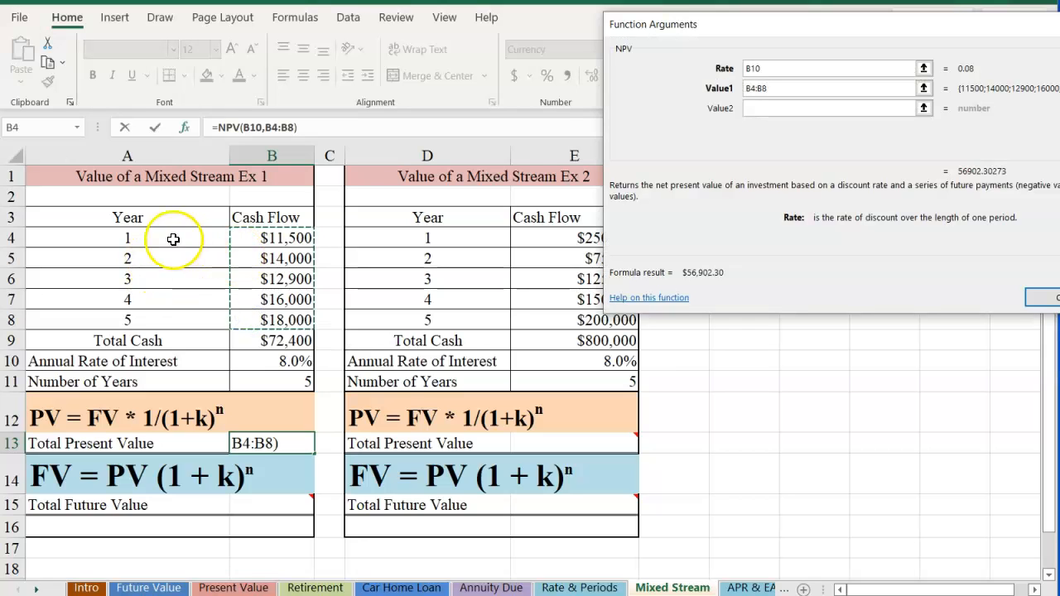
pyautogui.click(987, 305)
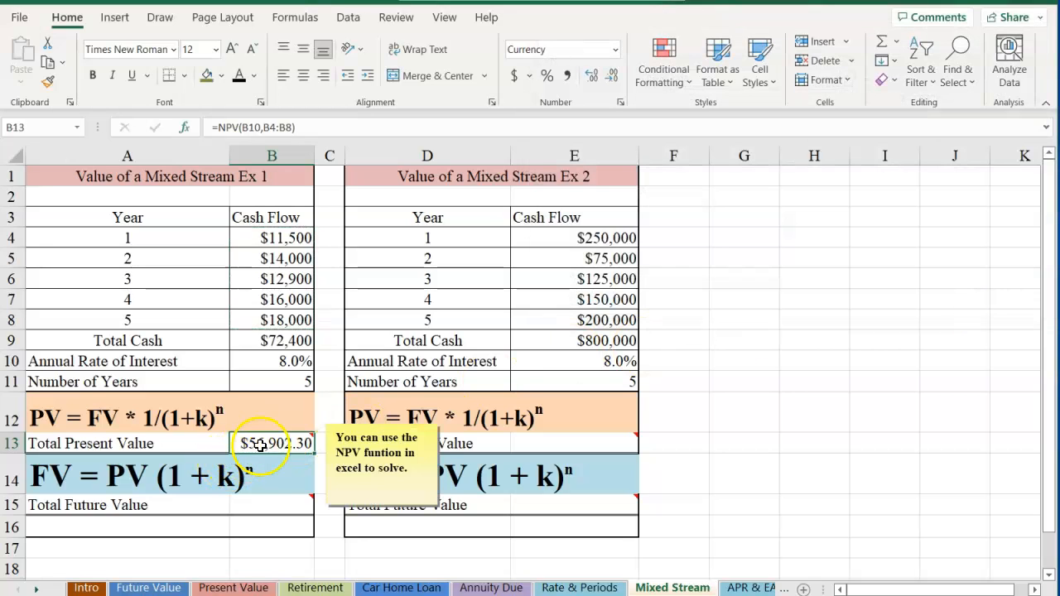
# Insert the FV function in B15, the Total Future Value cell of mixed stream Ex 1
pyautogui.moveTo(267, 507)
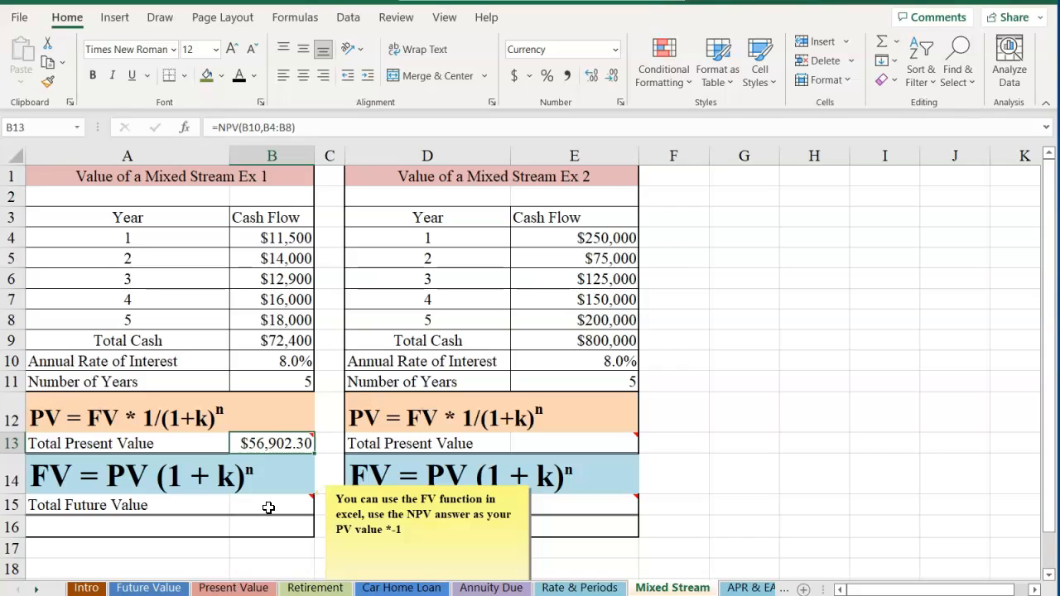
pyautogui.click(268, 508)
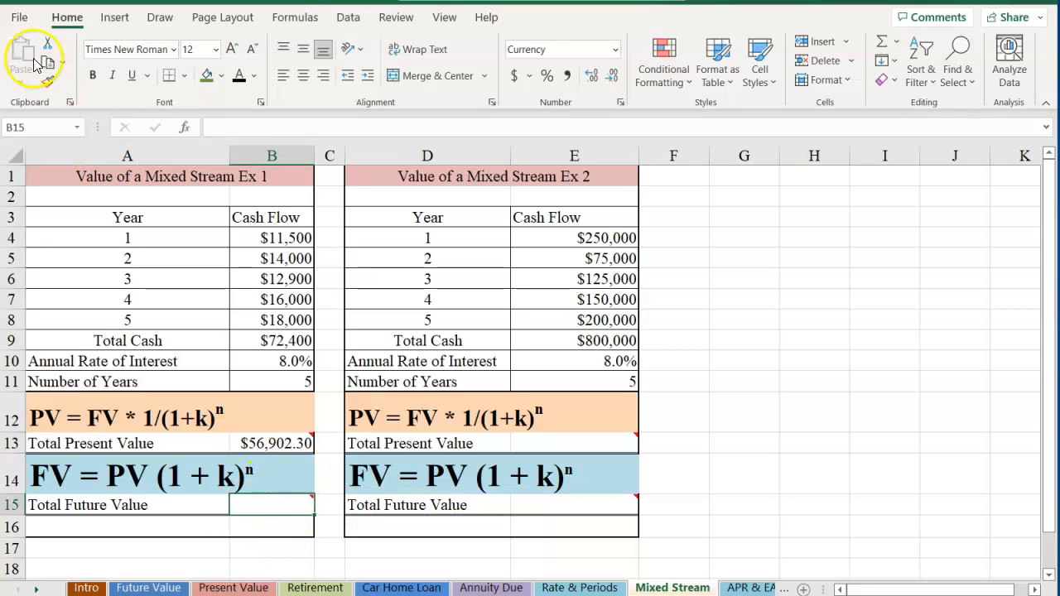
pyautogui.click(70, 102)
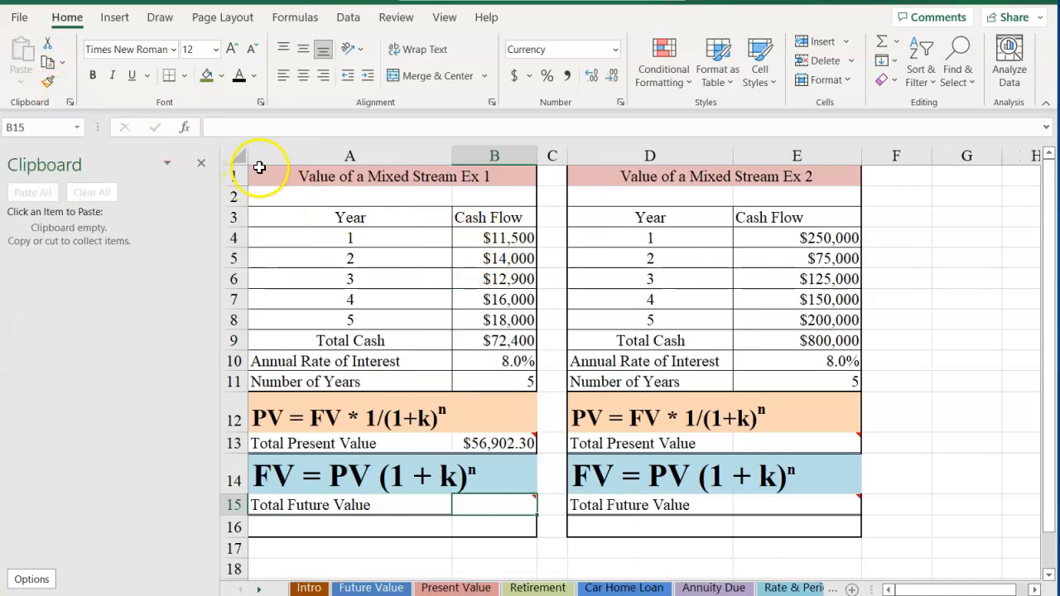
pyautogui.click(201, 165)
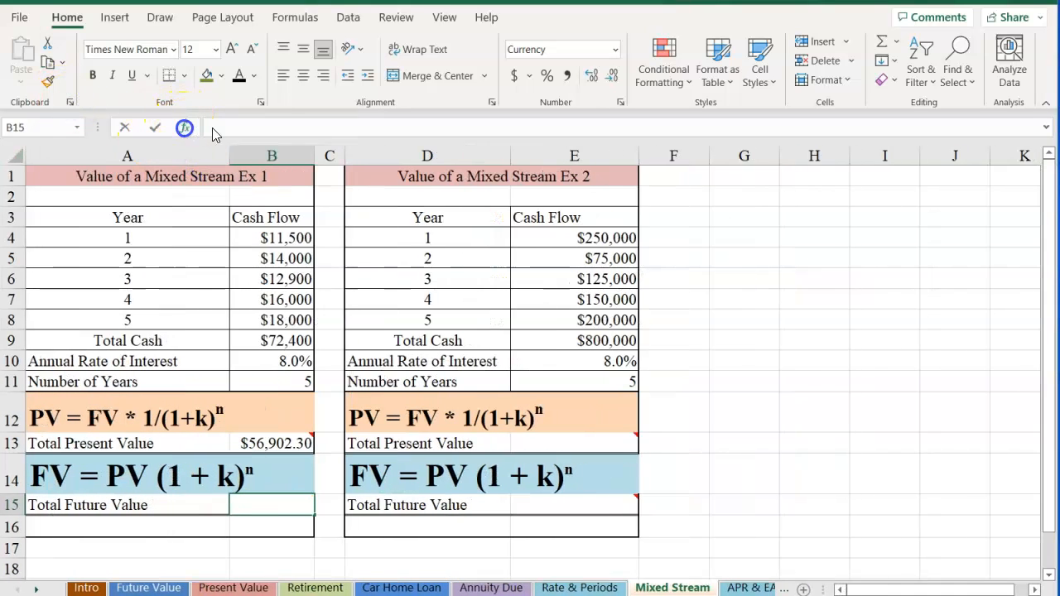
pyautogui.click(184, 126)
pyautogui.doubleClick(642, 185)
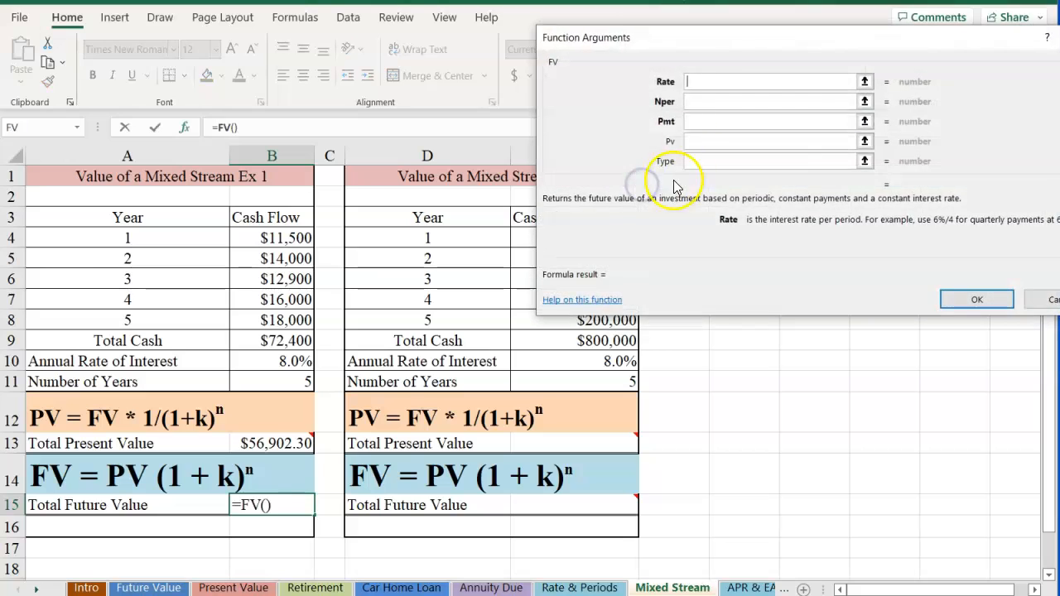
# Complete the FV function in B15 with Rate B10, Nper B11 and Pv -B13, leaving Pmt empty
pyautogui.click(290, 362)
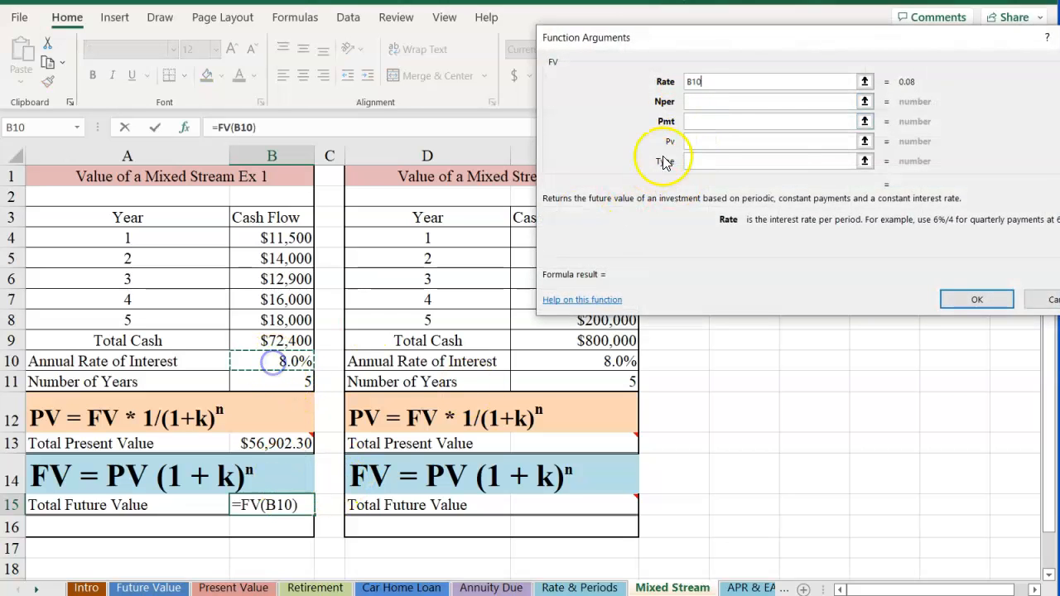
pyautogui.click(710, 101)
pyautogui.click(282, 382)
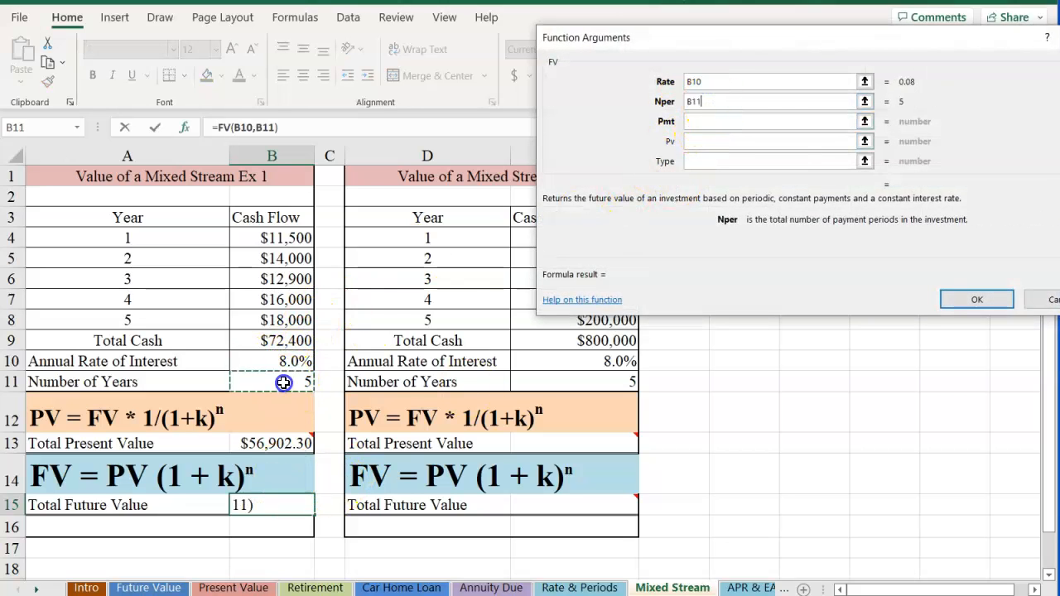
pyautogui.click(700, 141)
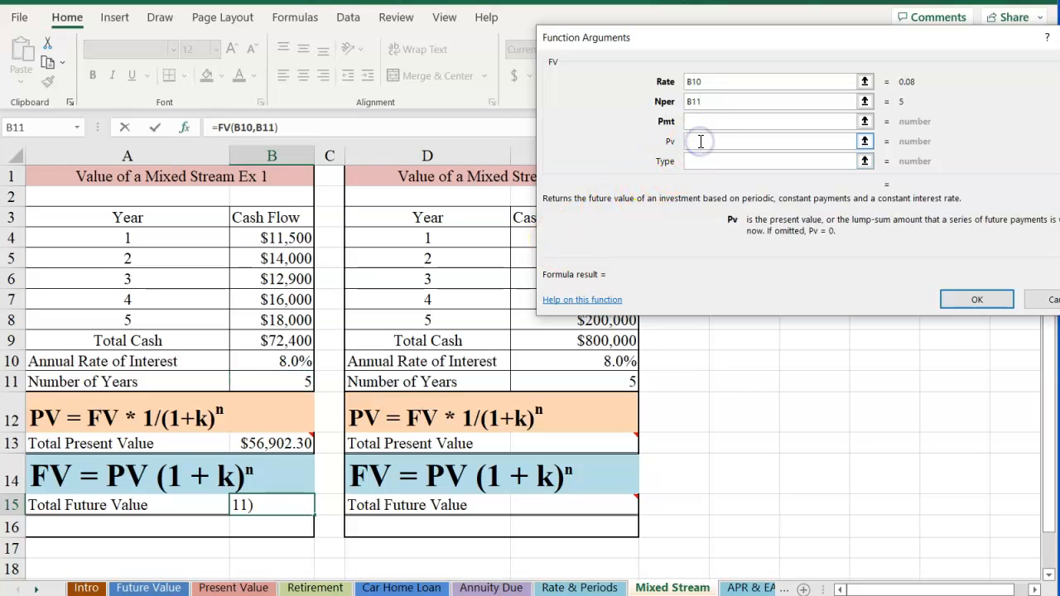
pyautogui.click(263, 444)
pyautogui.click(975, 299)
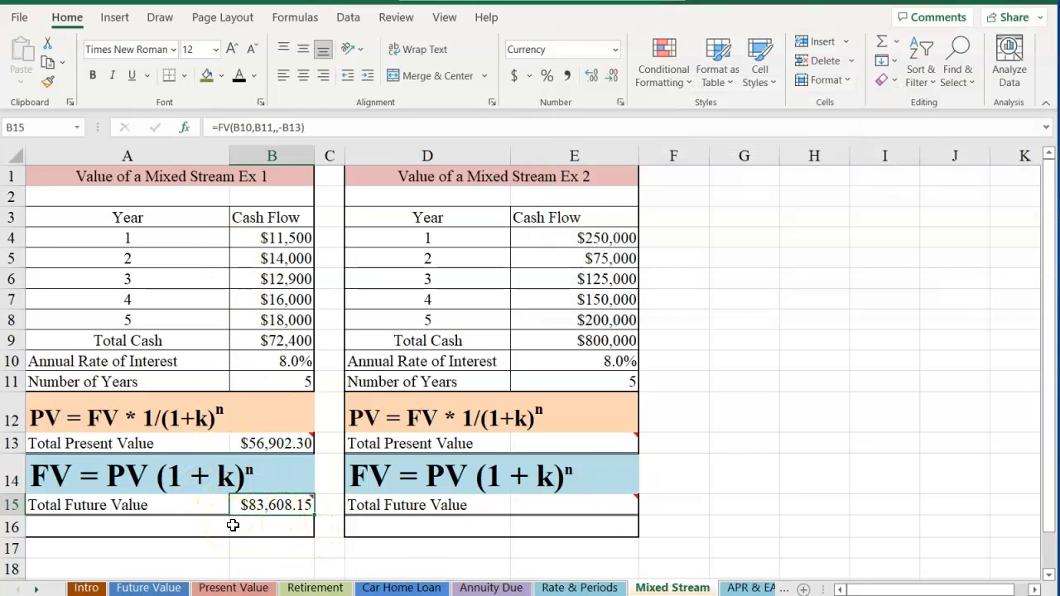
# Copy the NPV formula from B13 into E13, the Total Present Value cell of mixed stream Ex 2
pyautogui.click(269, 444)
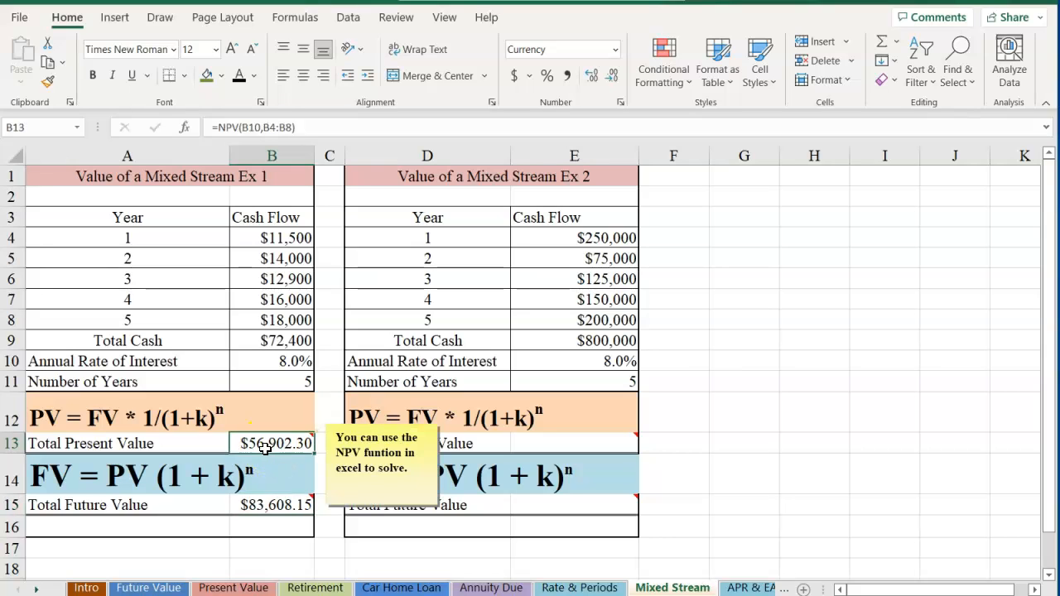
pyautogui.hotkey('ctrl', 'c')
pyautogui.press('Right')
pyautogui.press('Right')
pyautogui.press('Right')
pyautogui.press('Right')
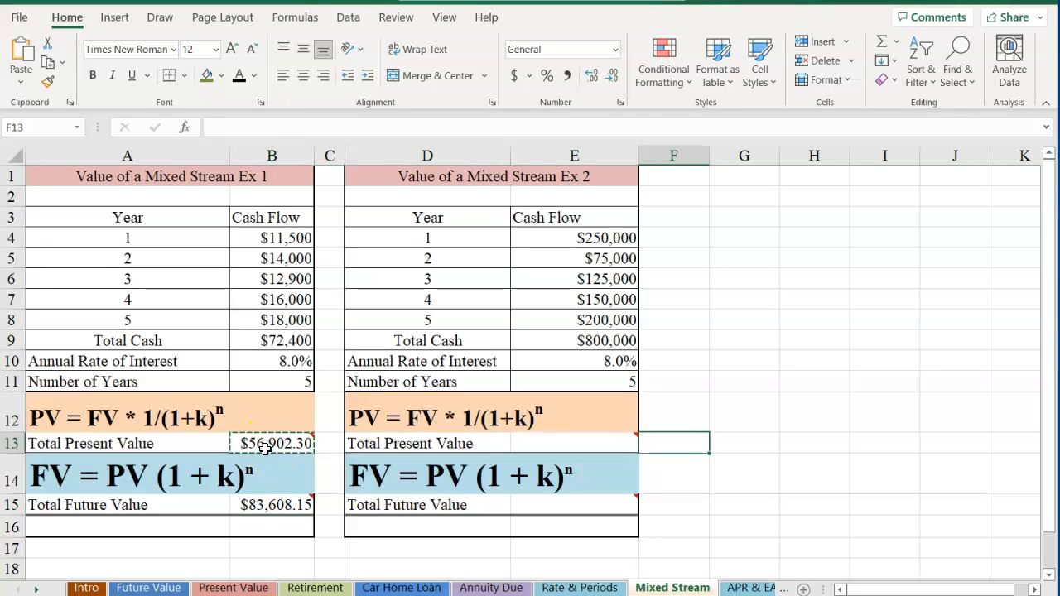
pyautogui.press('Left')
pyautogui.hotkey('ctrl', 'v')
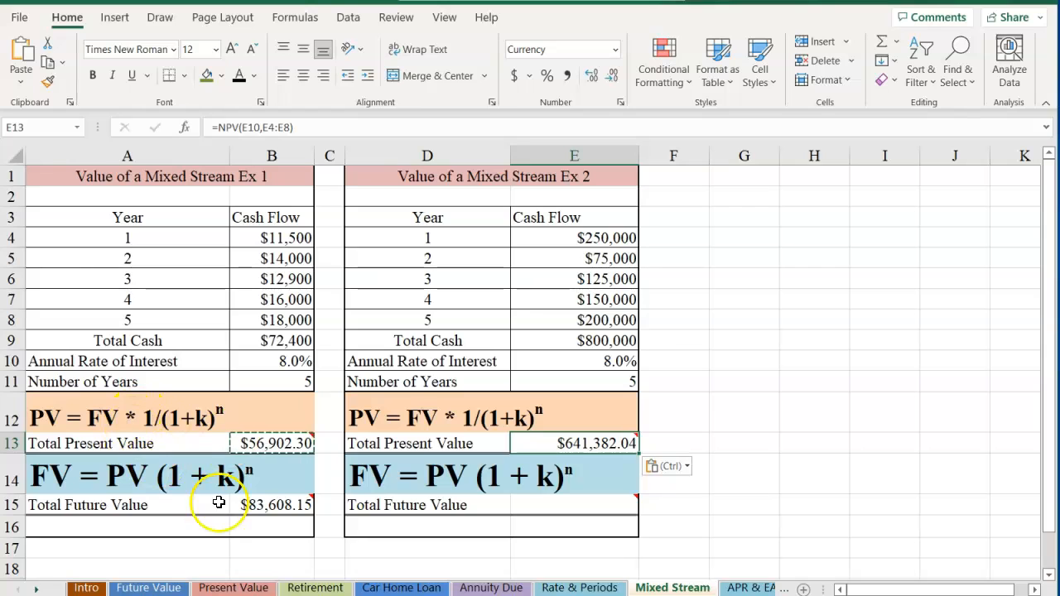
# Copy the FV formula from B15 into E15, the Total Future Value cell of mixed stream Ex 2
pyautogui.click(261, 509)
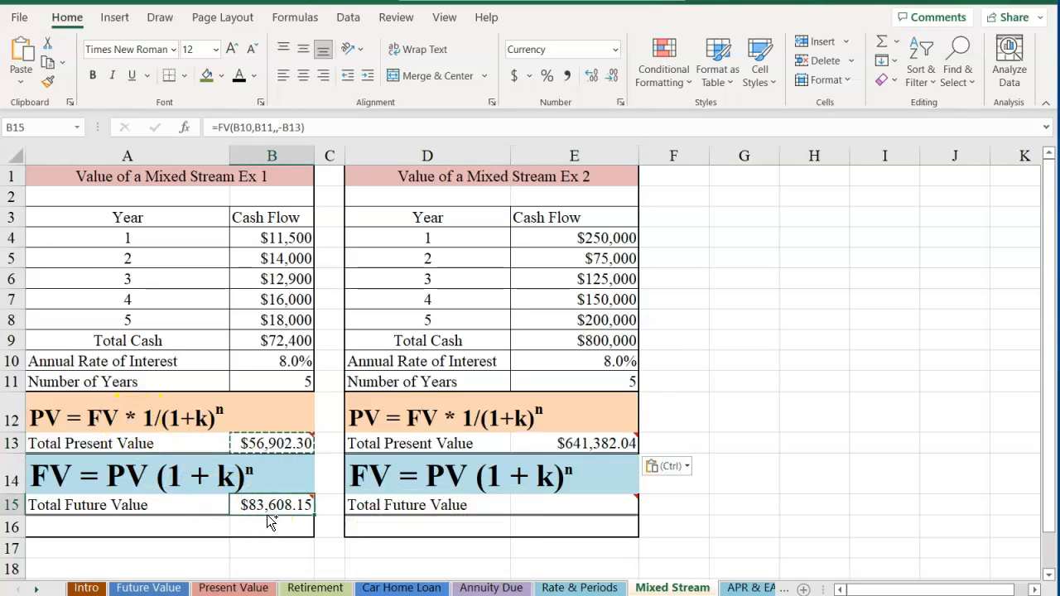
pyautogui.hotkey('ctrl', 'c')
pyautogui.press('Right')
pyautogui.press('Right')
pyautogui.press('Right')
pyautogui.press('Right')
pyautogui.press('Left')
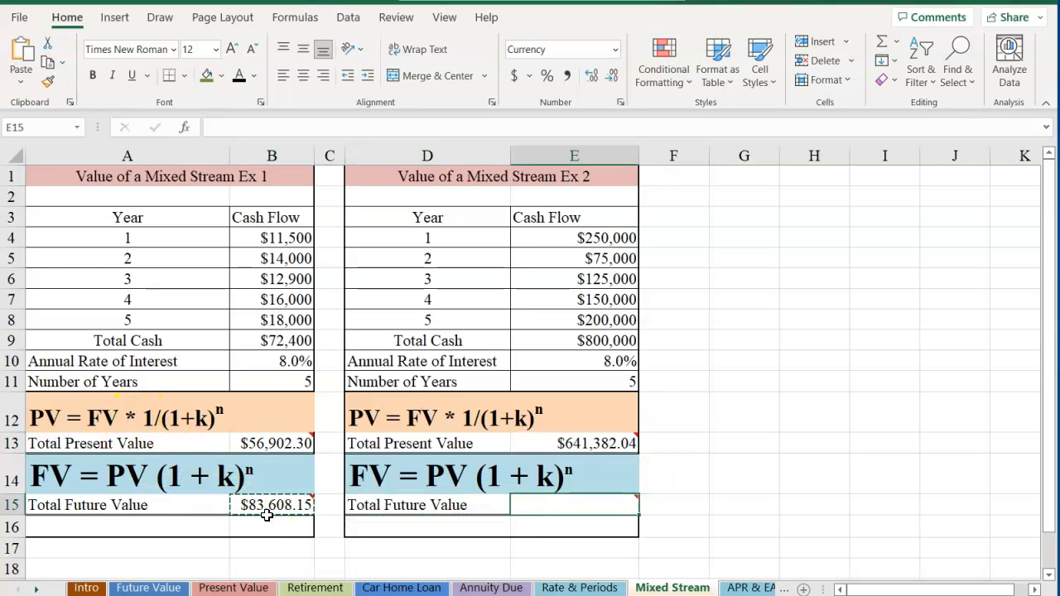
pyautogui.hotkey('ctrl', 'v')
pyautogui.click(670, 414)
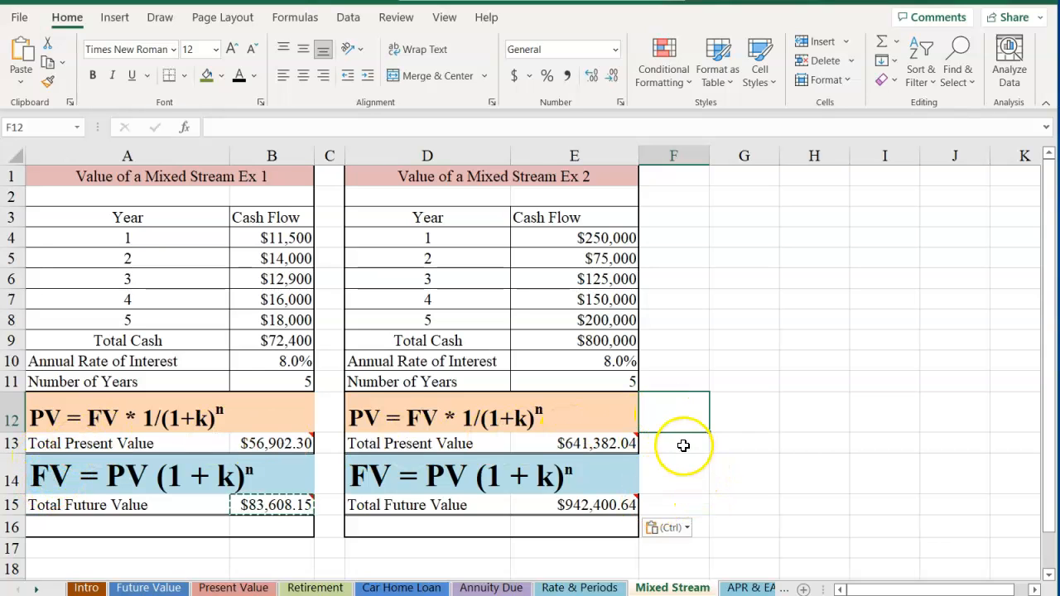
pyautogui.scroll(-1, 681, 443)
pyautogui.scroll(1, 684, 445)
pyautogui.moveTo(578, 445)
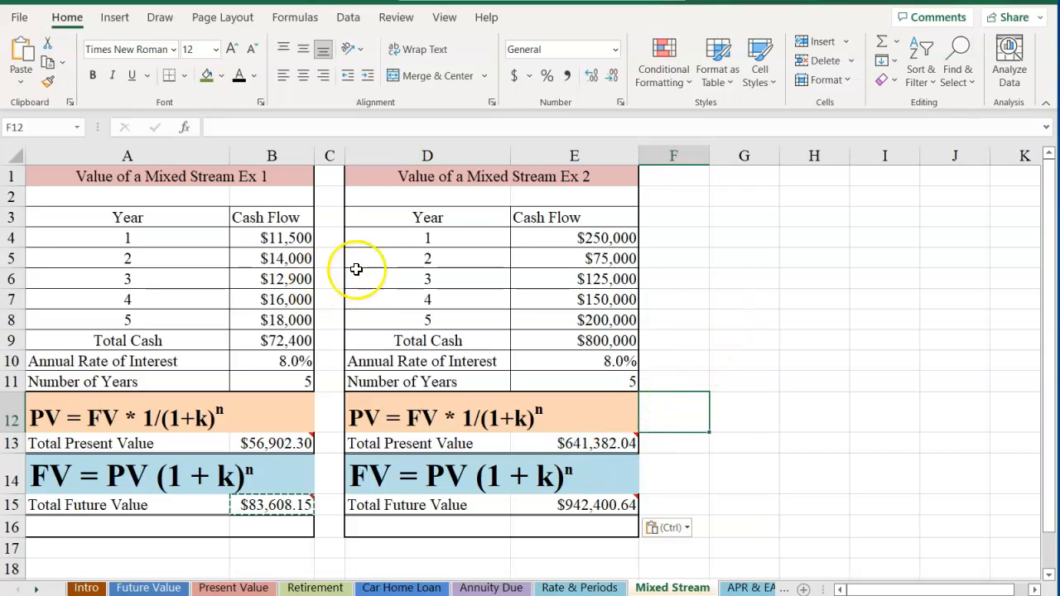
# Open the APR & EAR sheet, search for "effect" and insert the EFFECT function in D7, Ex 1's annual-rate EAR cell
pyautogui.click(736, 588)
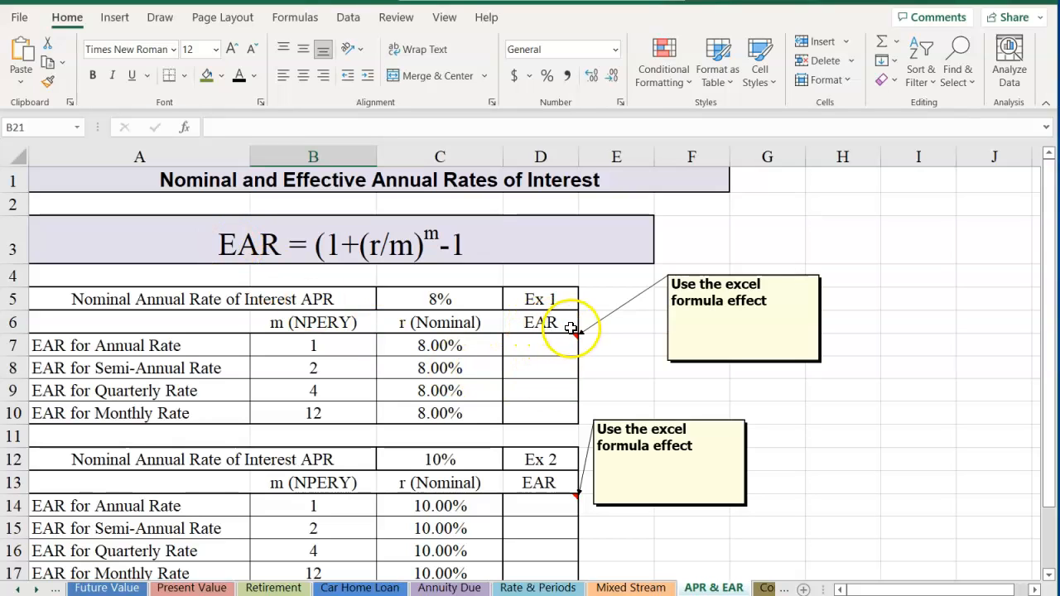
pyautogui.click(546, 346)
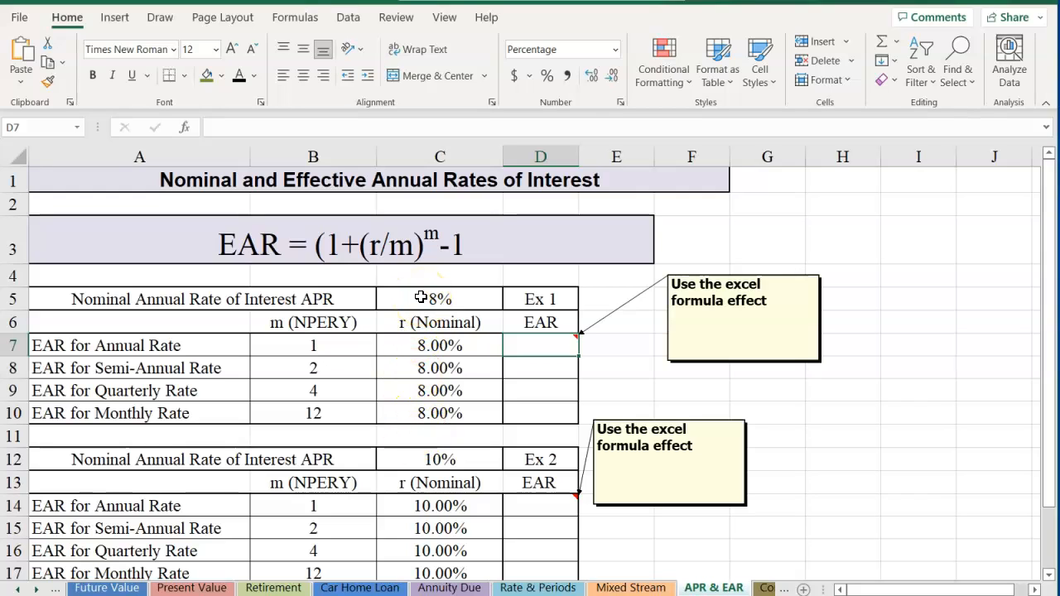
pyautogui.click(284, 348)
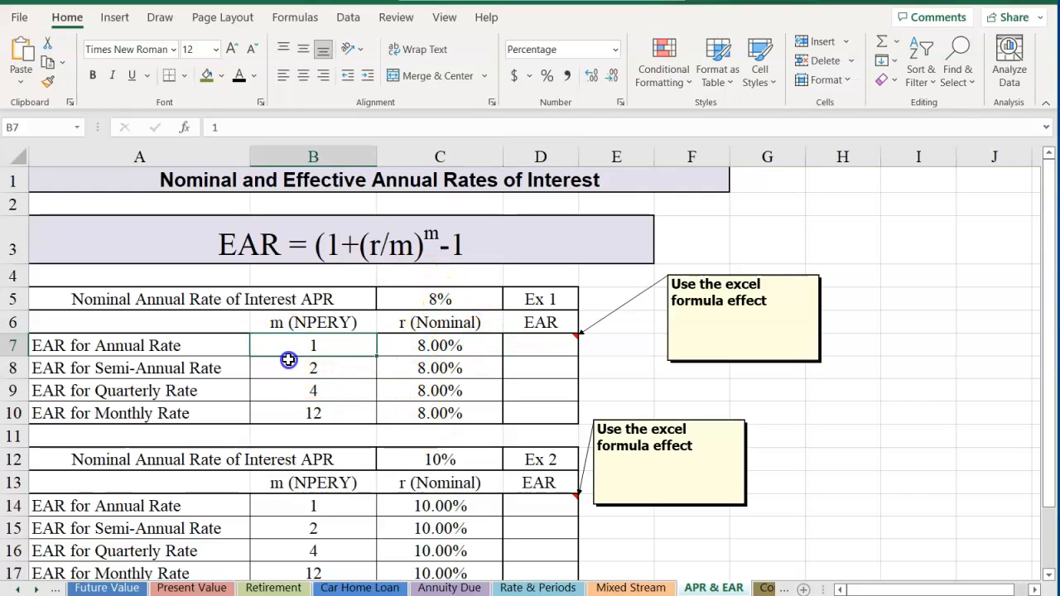
pyautogui.moveTo(288, 359); pyautogui.dragTo(289, 407)
pyautogui.click(549, 343)
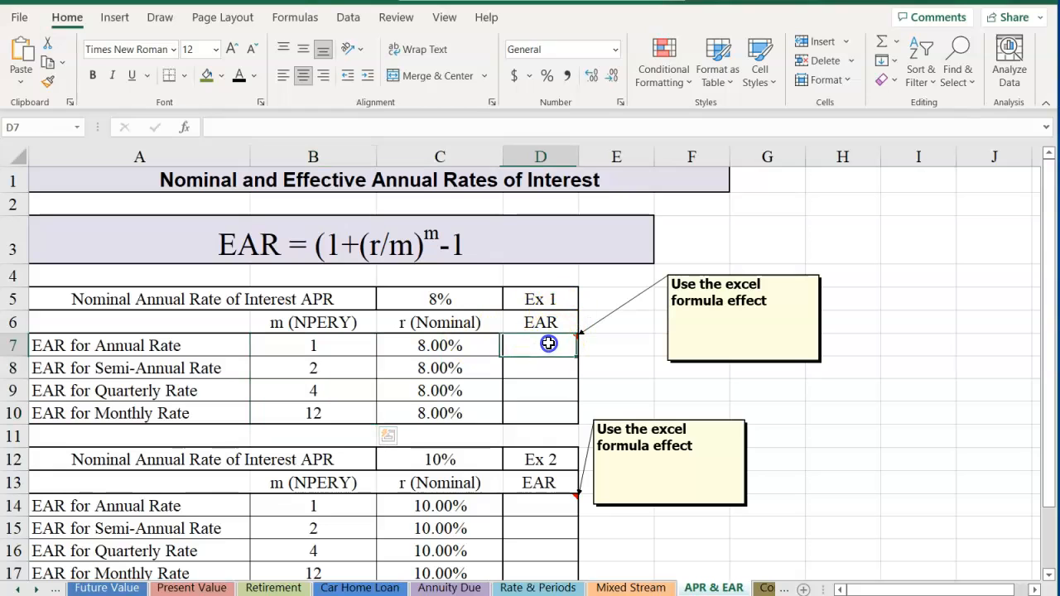
pyautogui.click(71, 102)
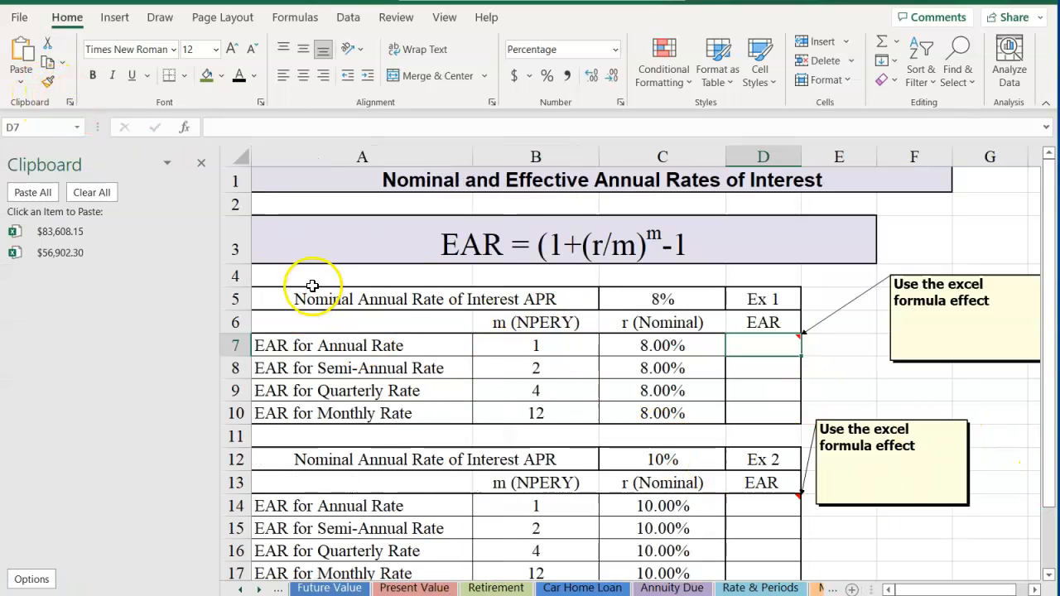
pyautogui.click(198, 163)
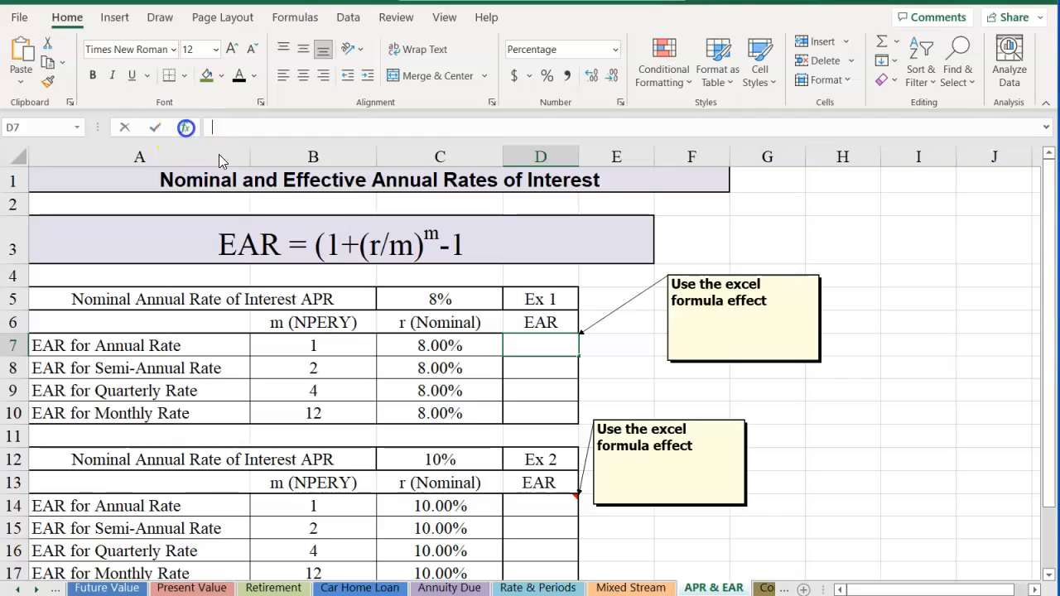
pyautogui.click(184, 126)
pyautogui.write('effect')
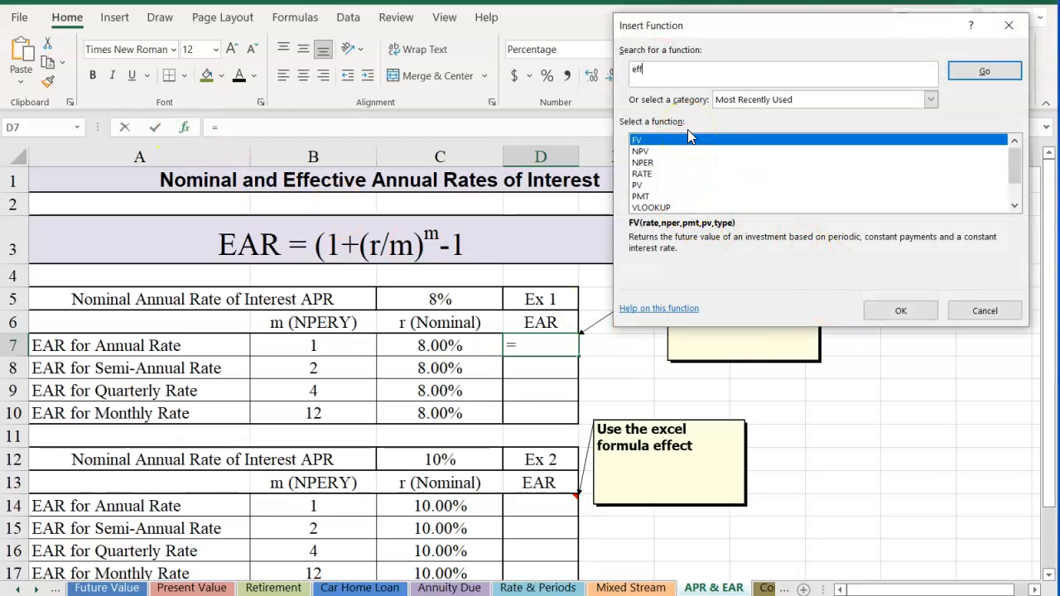
pyautogui.click(978, 72)
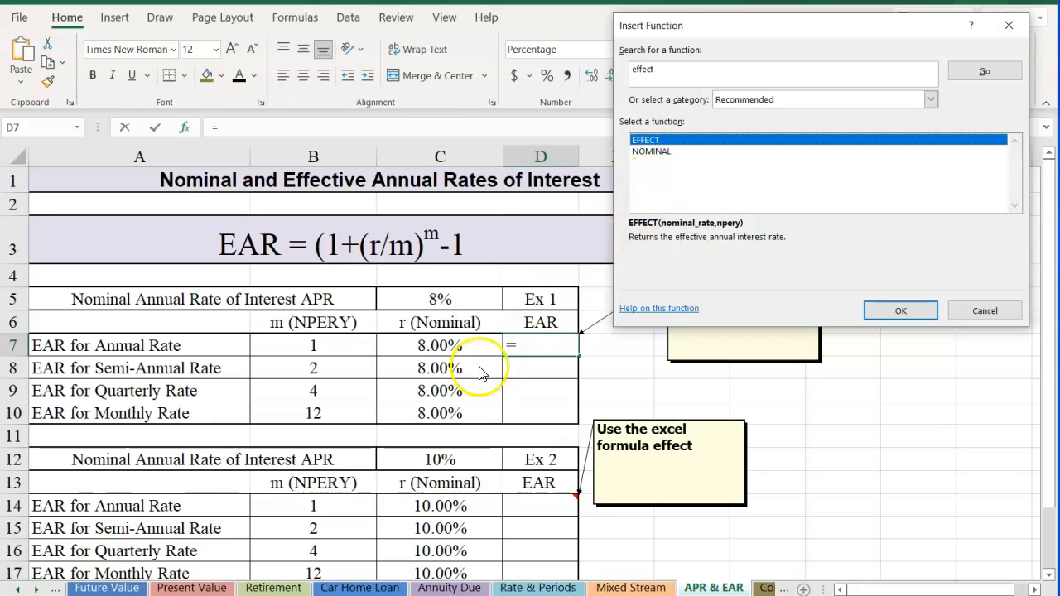
pyautogui.doubleClick(651, 141)
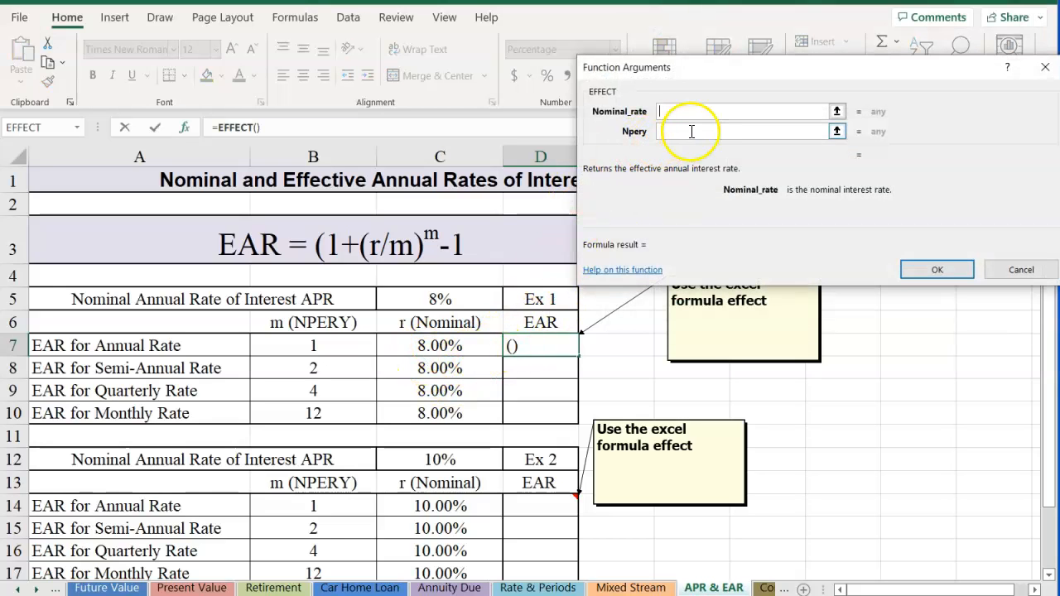
# Complete the EFFECT function in D7 with Nominal_rate C7 and Npery B7
pyautogui.click(422, 339)
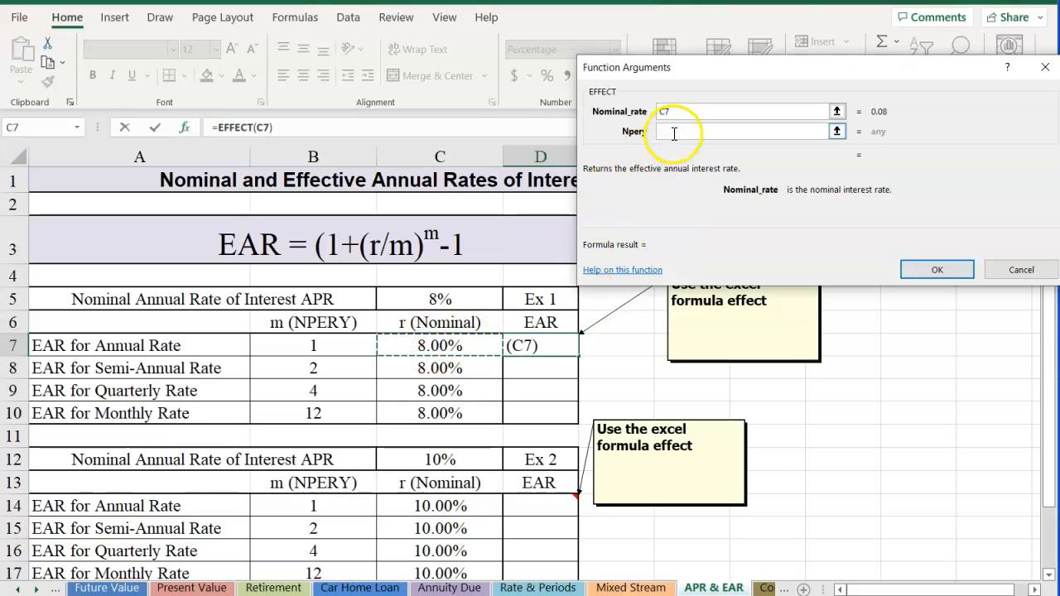
pyautogui.click(674, 134)
pyautogui.click(276, 347)
pyautogui.click(931, 268)
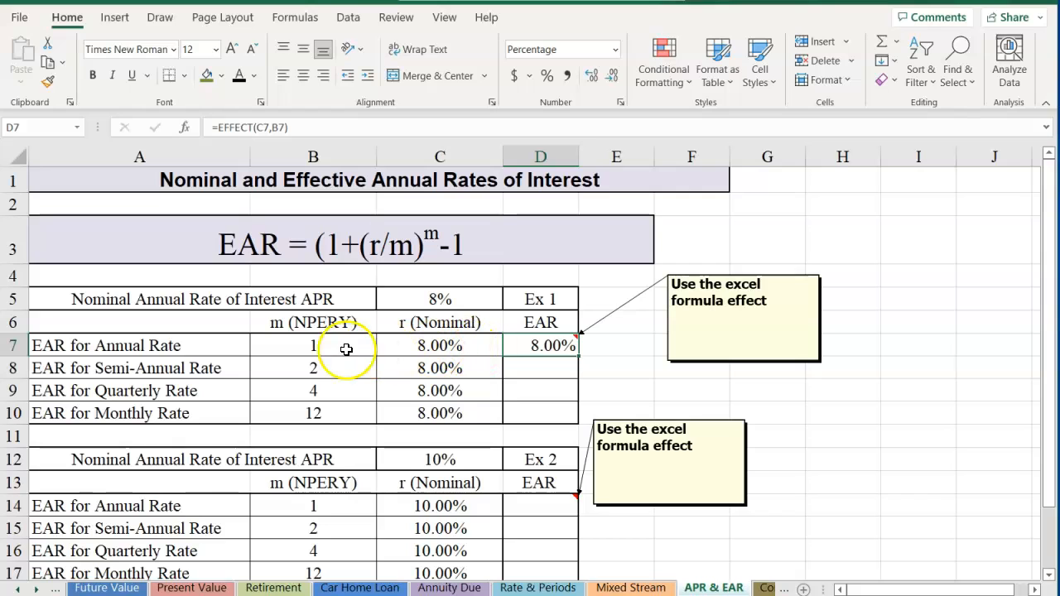
# Enter the EFFECT function in D8 with Nominal_rate C8 and Npery B8, and fill it down through D10
pyautogui.click(551, 367)
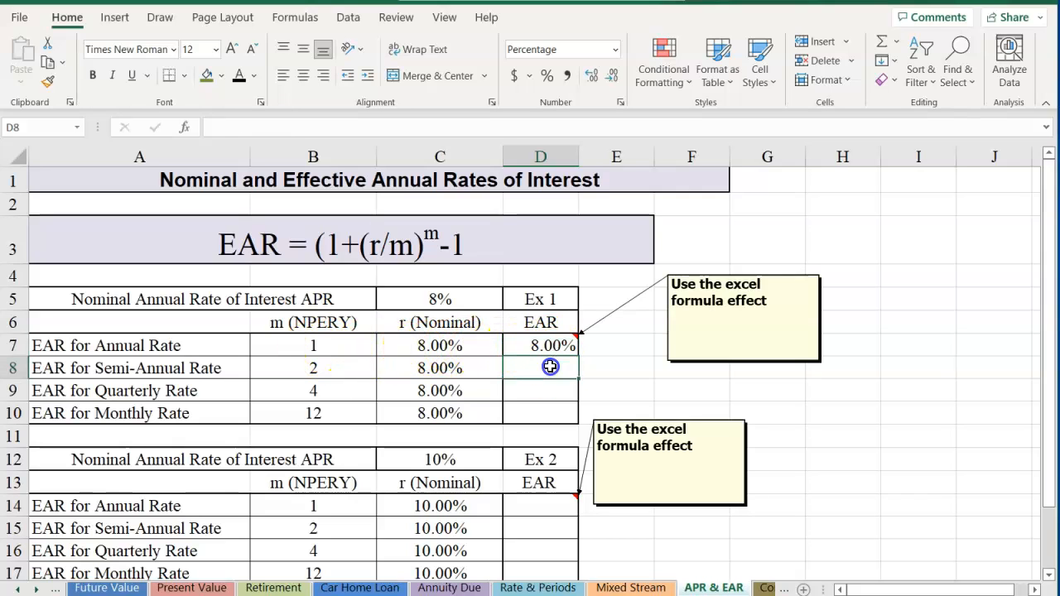
pyautogui.click(184, 127)
pyautogui.doubleClick(646, 139)
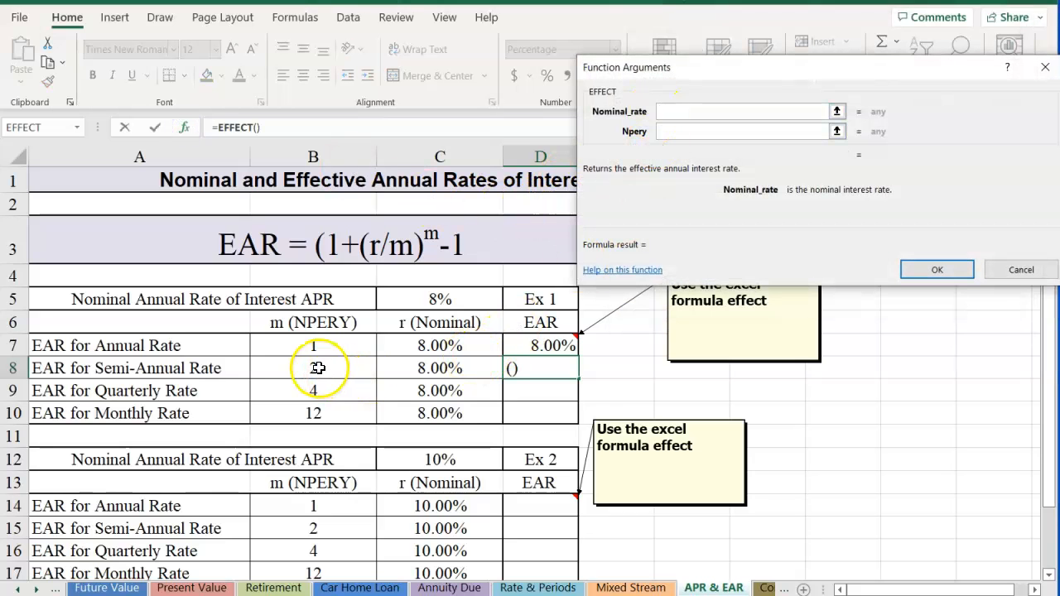
pyautogui.click(400, 366)
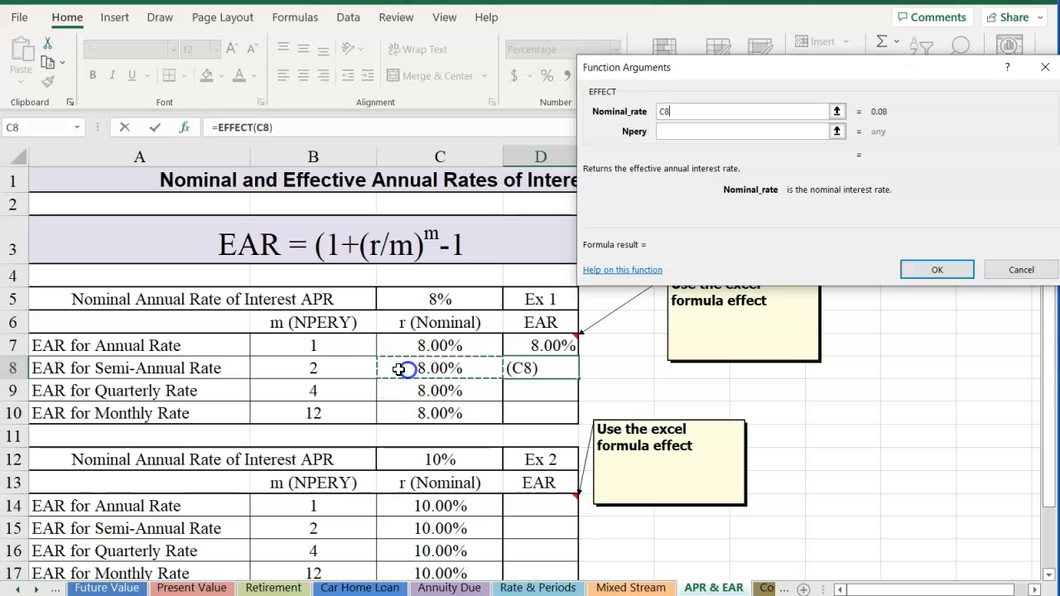
pyautogui.click(675, 131)
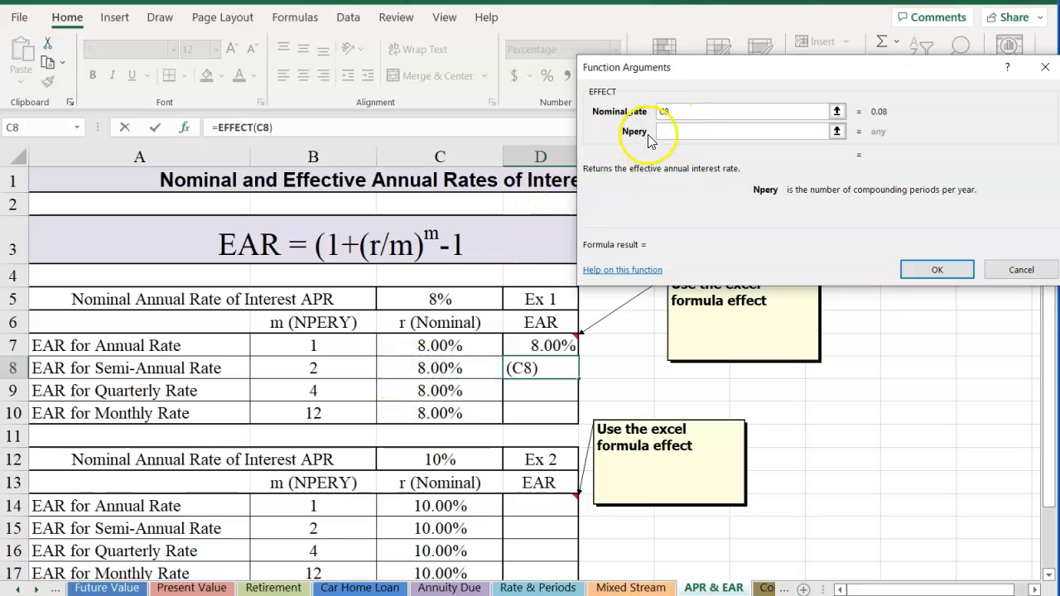
pyautogui.click(307, 366)
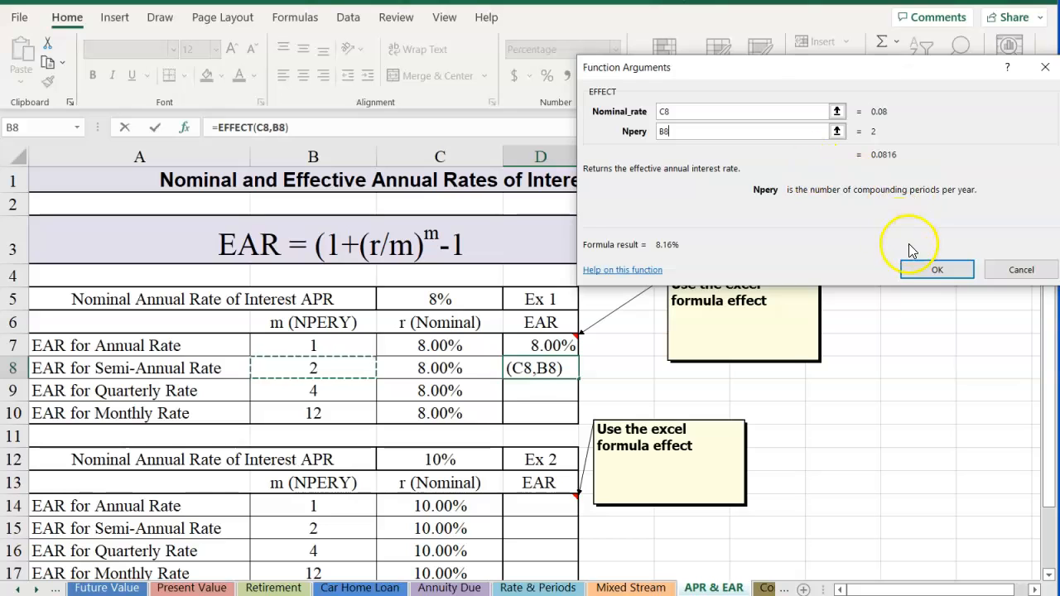
pyautogui.click(926, 270)
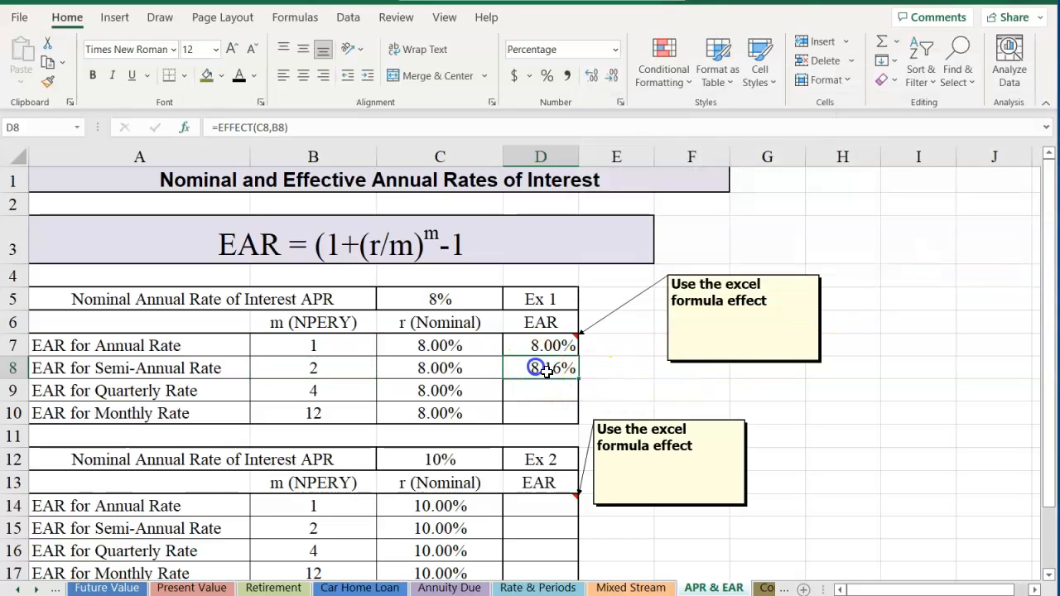
pyautogui.moveTo(579, 380); pyautogui.dragTo(580, 420)
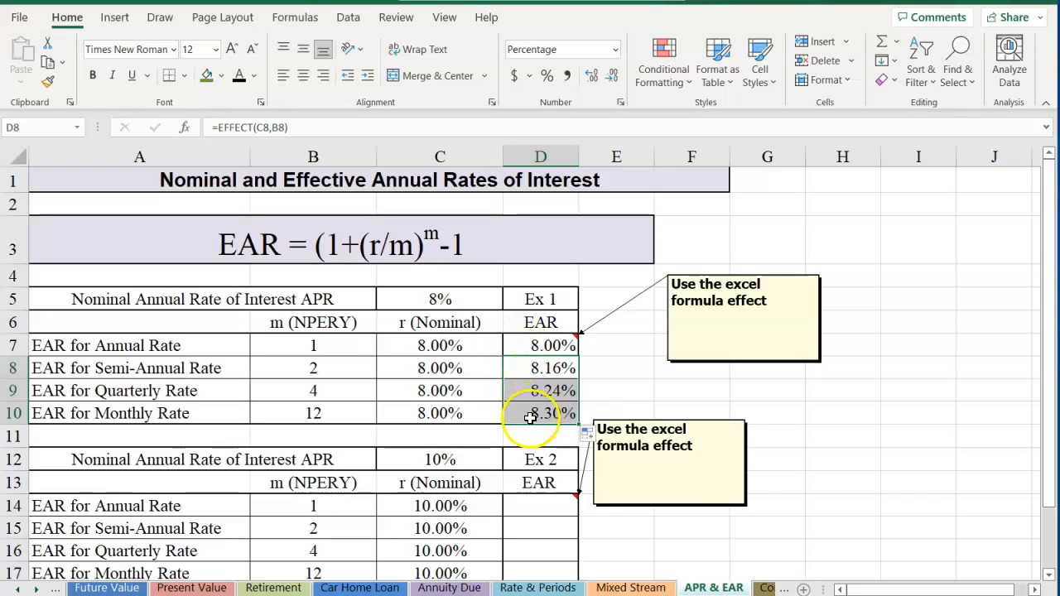
pyautogui.click(280, 412)
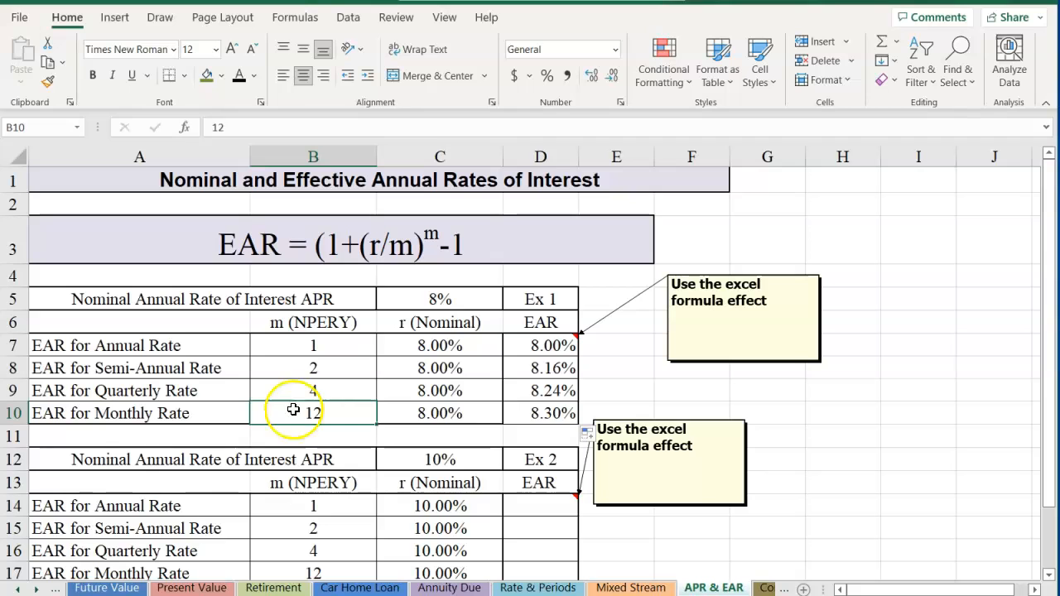
# Copy the EFFECT formulas from D7:D10 into D14:D17, the EAR cells of Ex 2
pyautogui.scroll(-1, 530, 391)
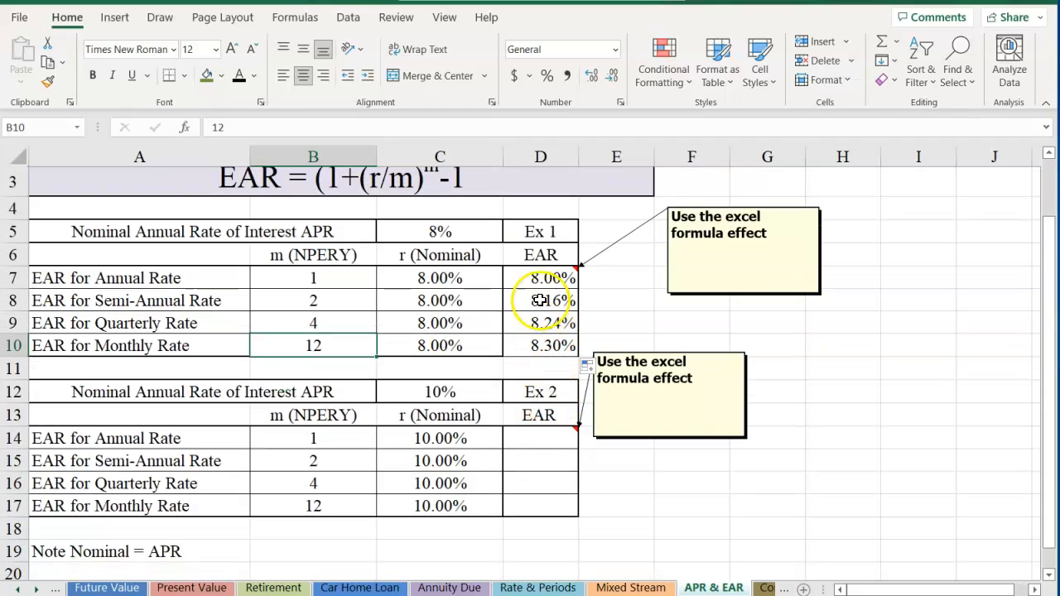
pyautogui.moveTo(541, 279); pyautogui.dragTo(527, 349)
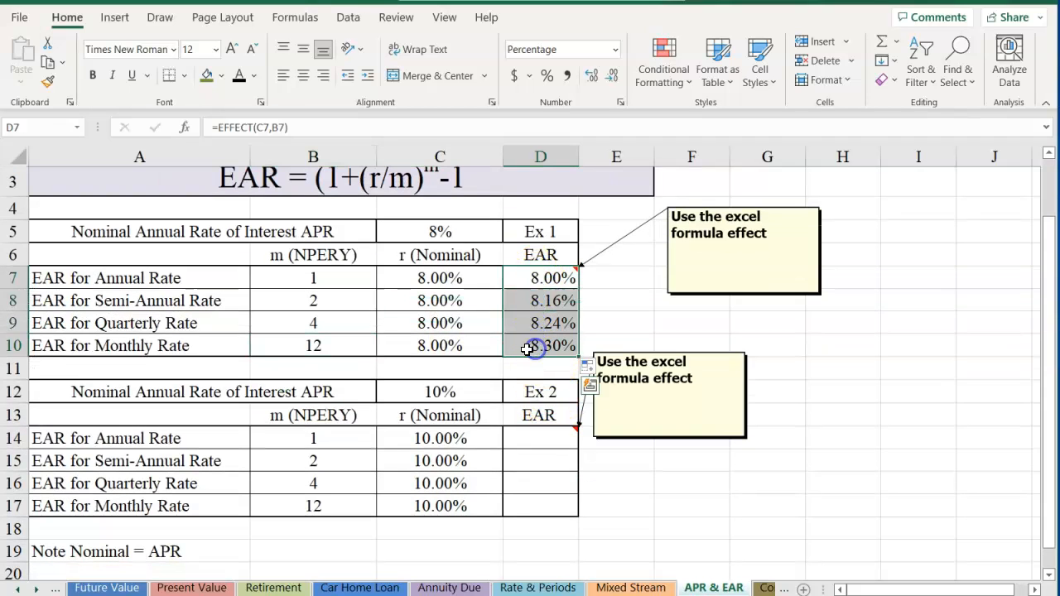
pyautogui.hotkey('ctrl', 'c')
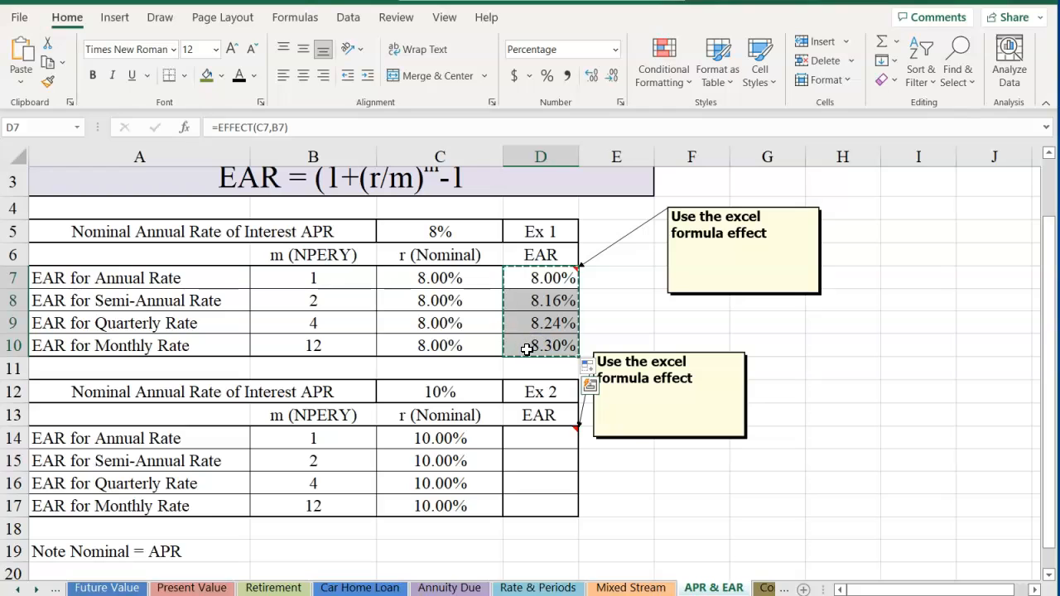
pyautogui.click(525, 442)
pyautogui.hotkey('ctrl', 'v')
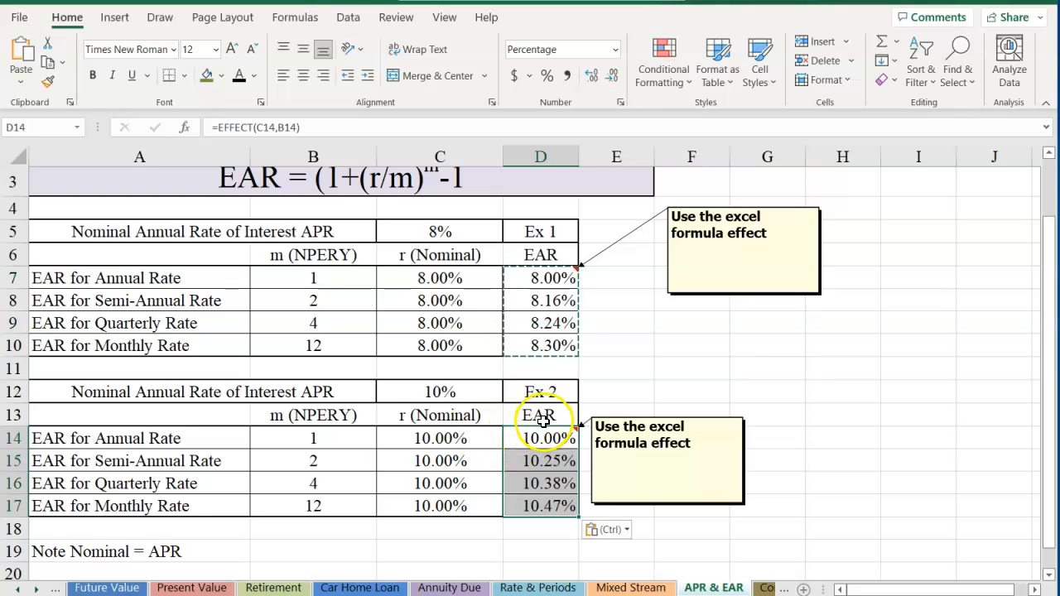
pyautogui.scroll(-3, 331, 397)
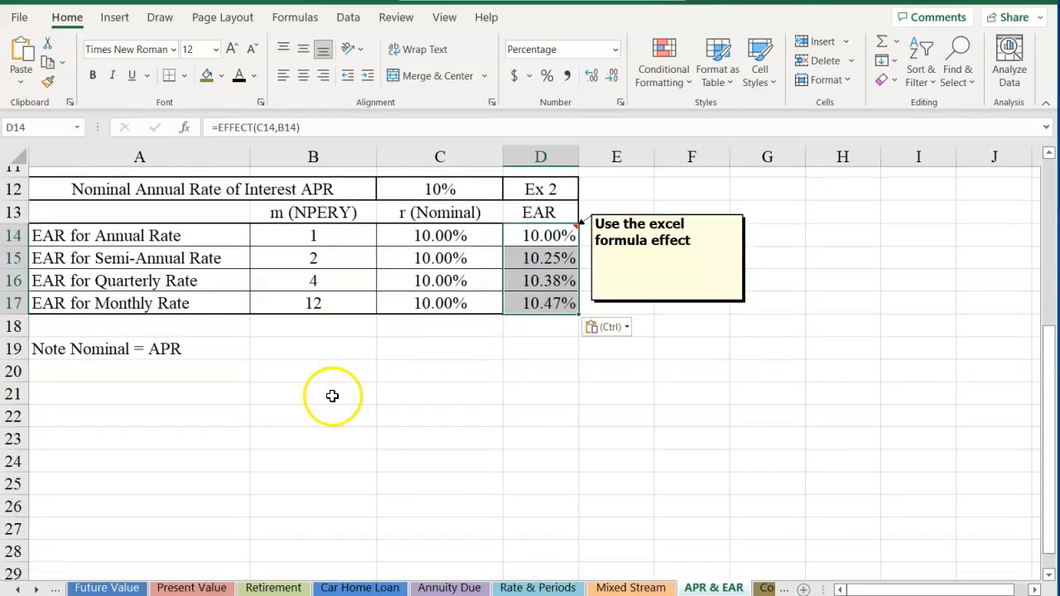
pyautogui.scroll(4, 331, 400)
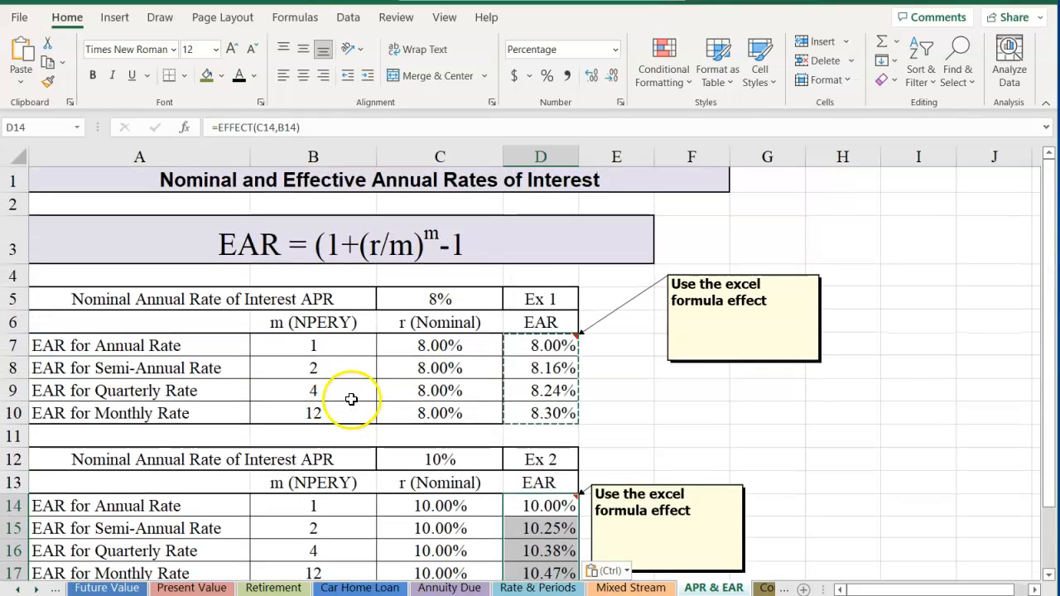
# Open the Continuous sheet and enter =B2*EXP(B3*B4) in B5, the first example's future value with continuous compounding
pyautogui.click(766, 588)
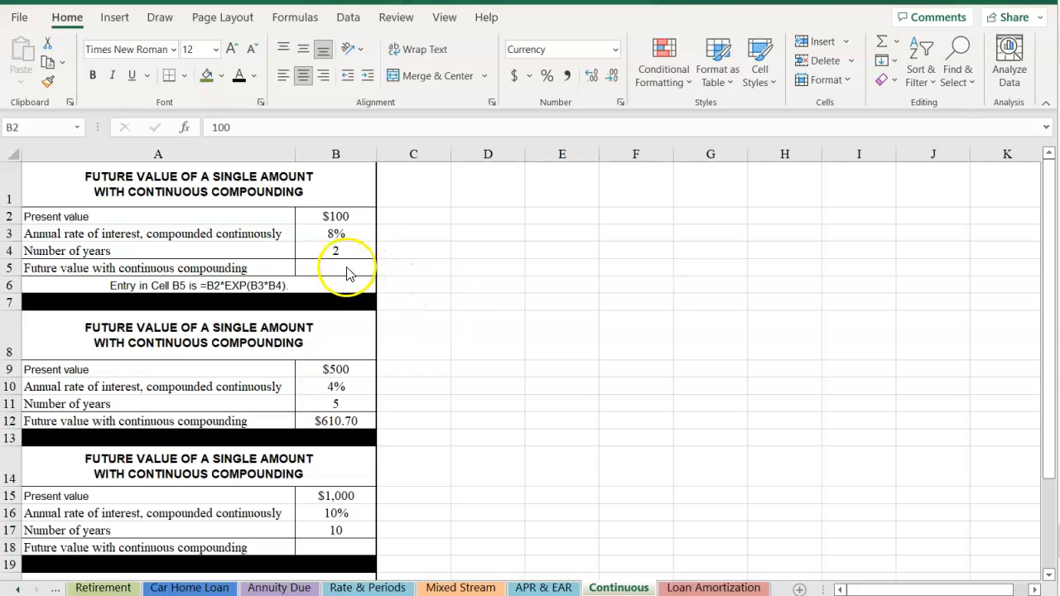
pyautogui.click(333, 266)
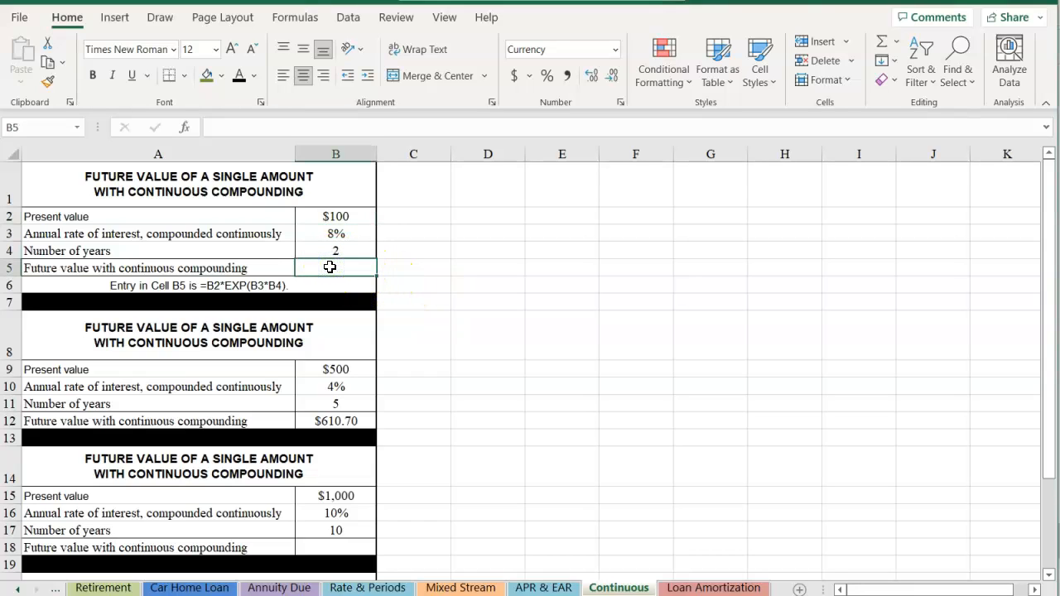
pyautogui.write('=')
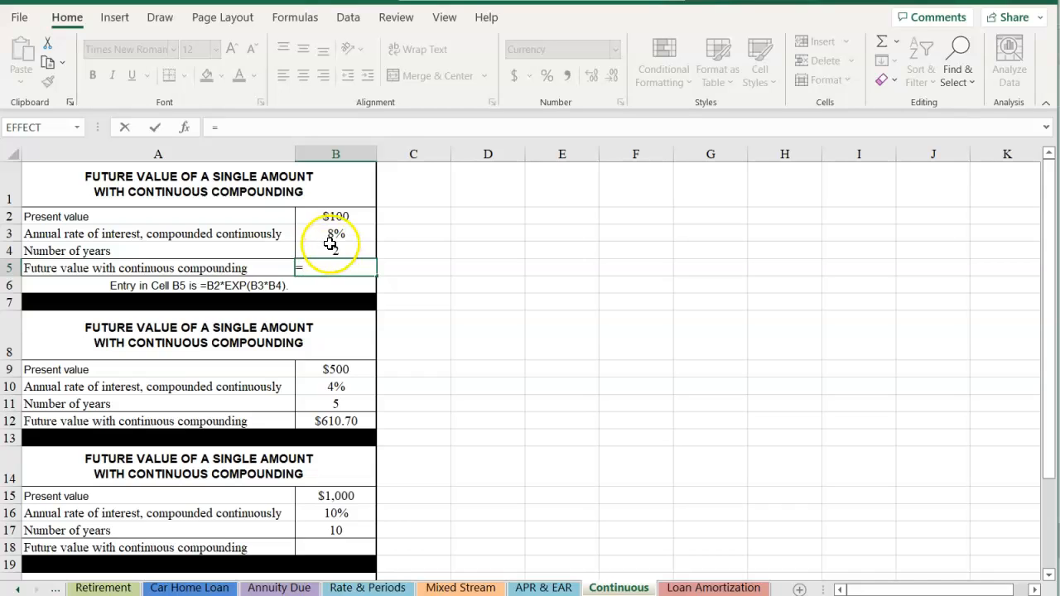
pyautogui.click(318, 214)
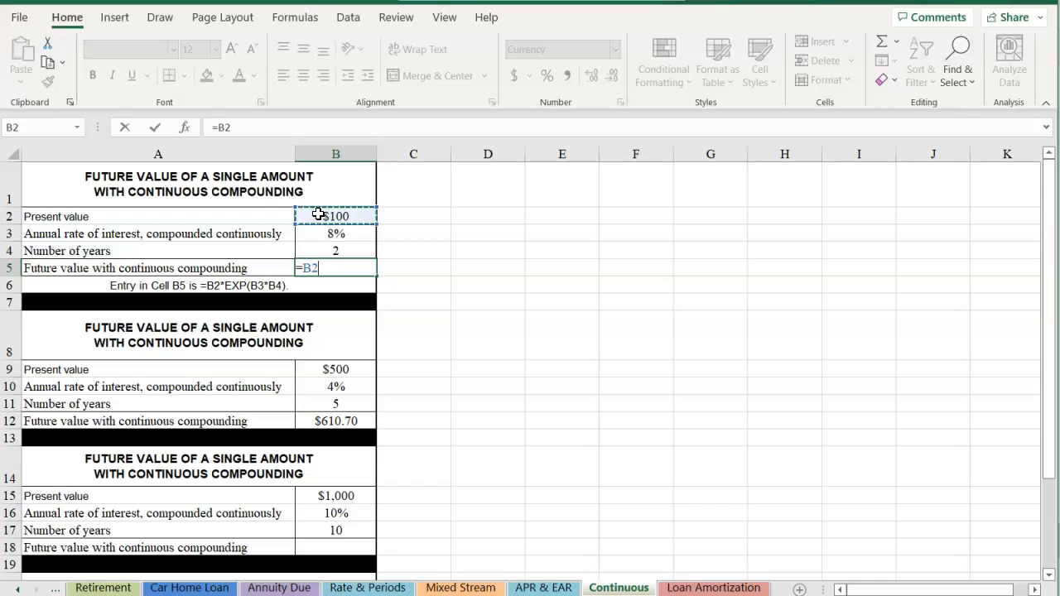
pyautogui.write('8')
pyautogui.press('BackSpace')
pyautogui.write('*exp')
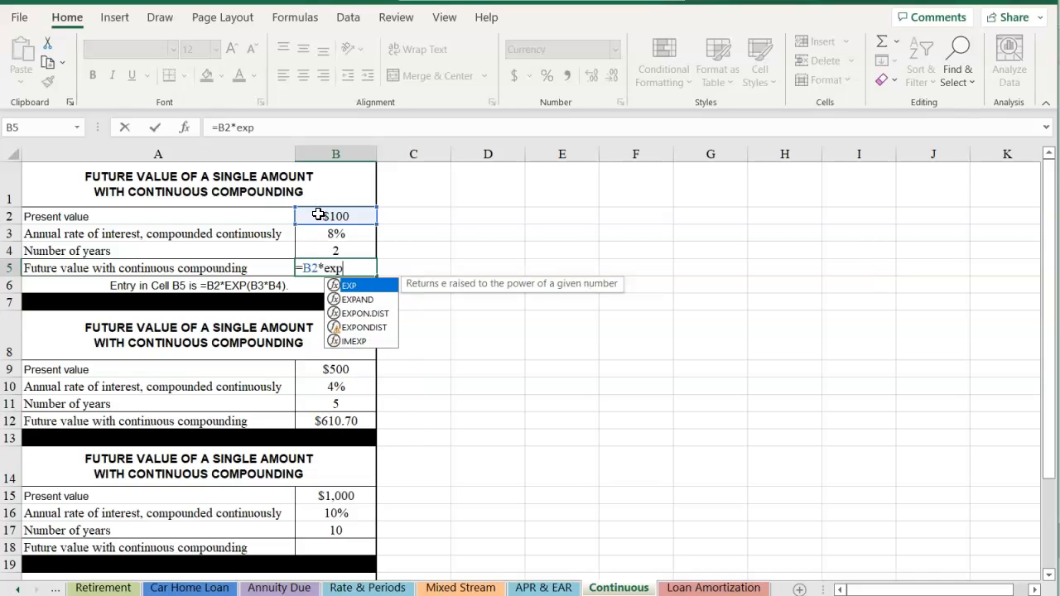
pyautogui.write('(')
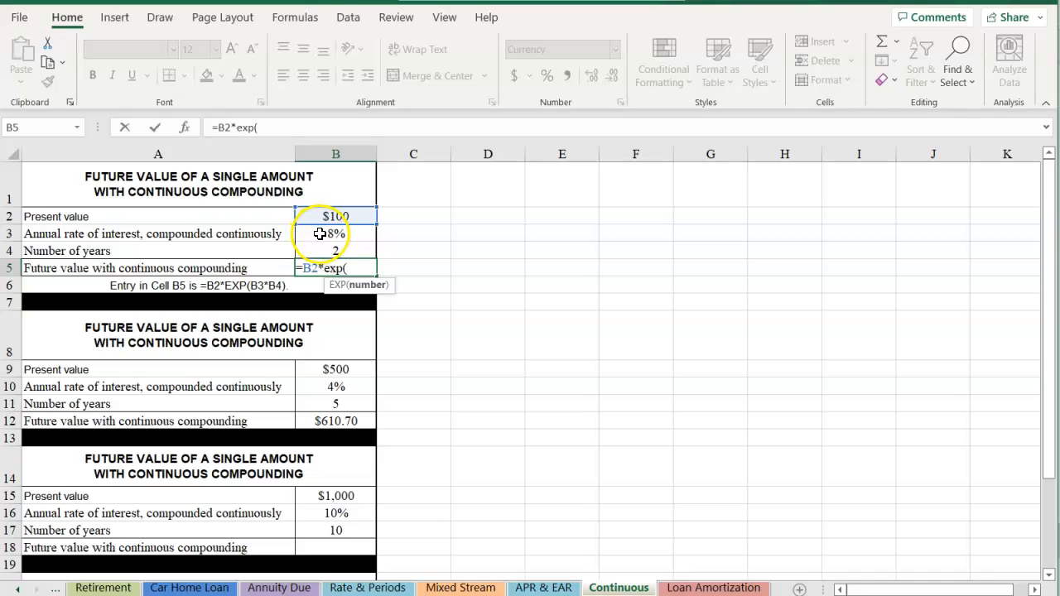
pyautogui.click(319, 234)
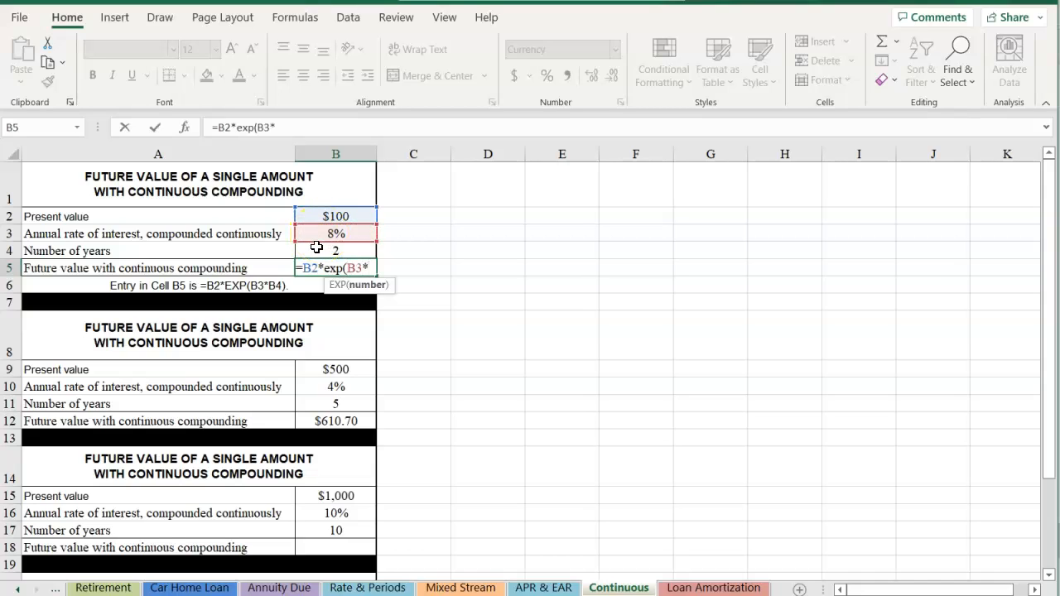
pyautogui.click(316, 250)
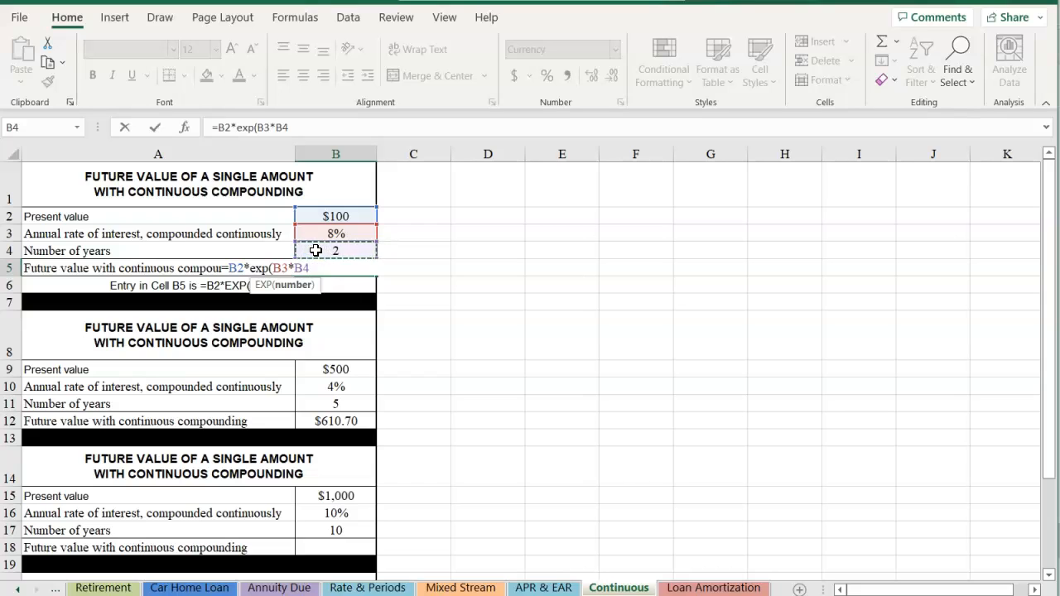
pyautogui.write(')')
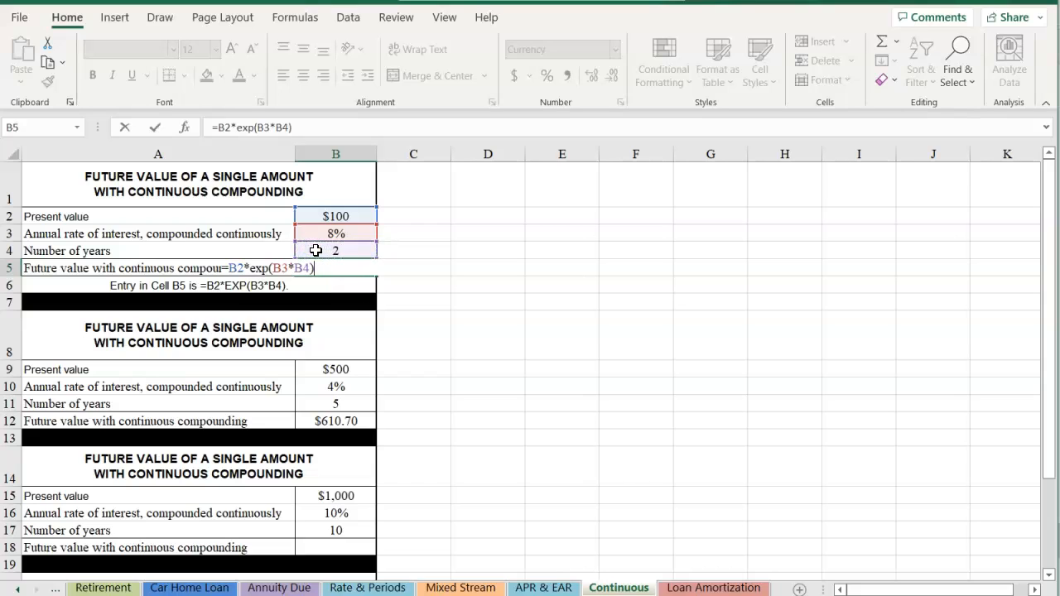
pyautogui.press('Return')
pyautogui.click(353, 267)
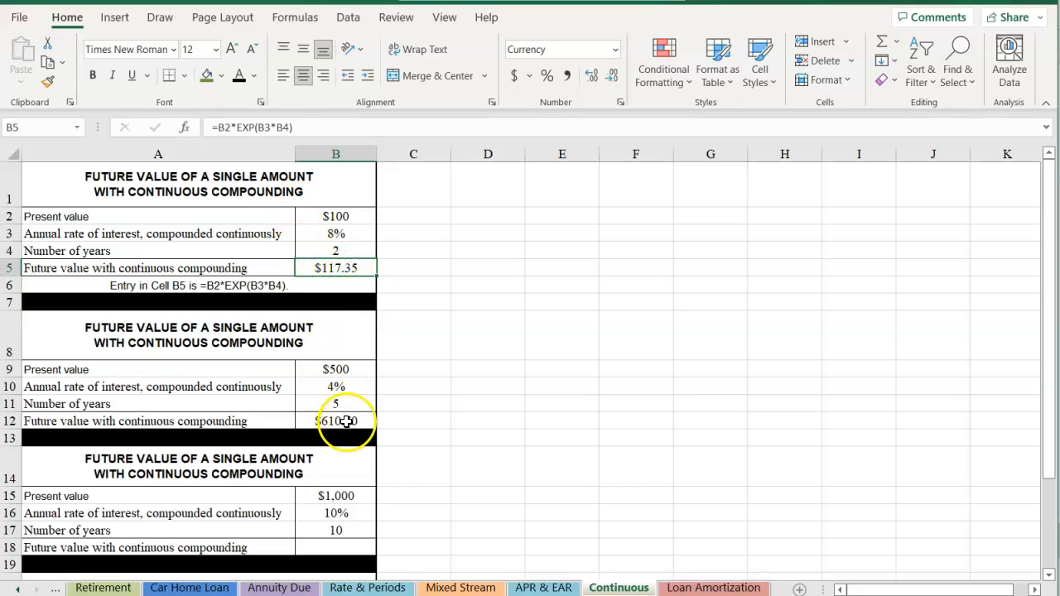
# Clear B12 and enter =B9*EXP(B10*B11) there as the second example's future value with continuous compounding
pyautogui.click(318, 422)
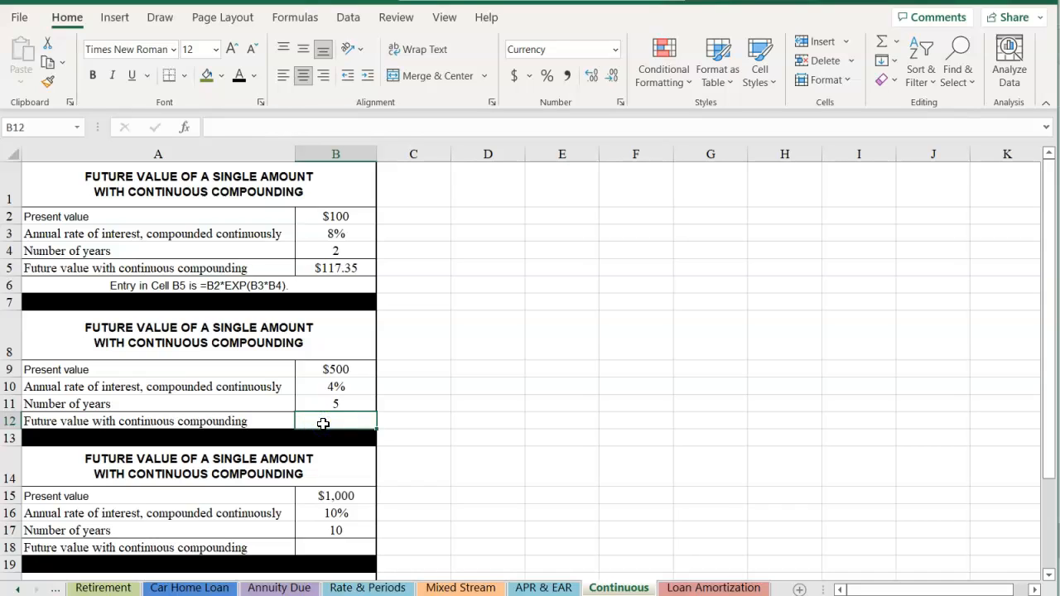
pyautogui.write('+')
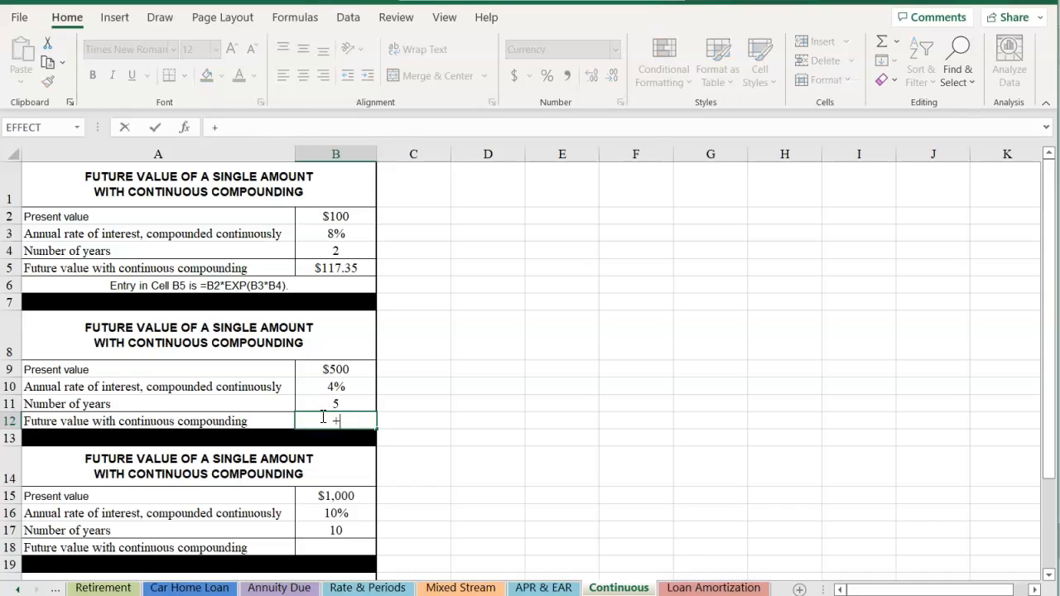
pyautogui.press('BackSpace')
pyautogui.write('=')
pyautogui.click(319, 369)
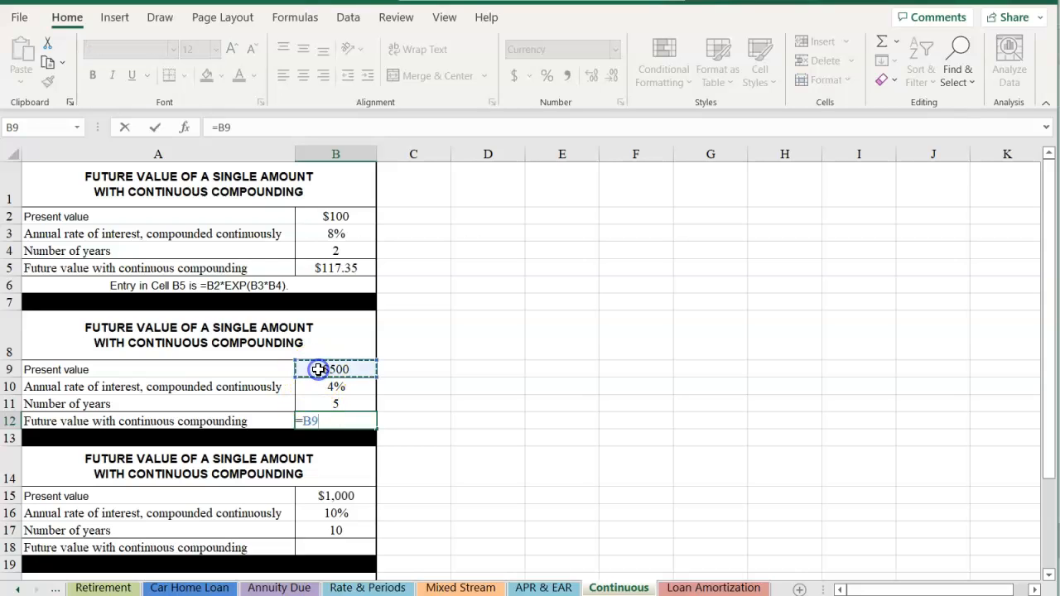
pyautogui.write('*exp')
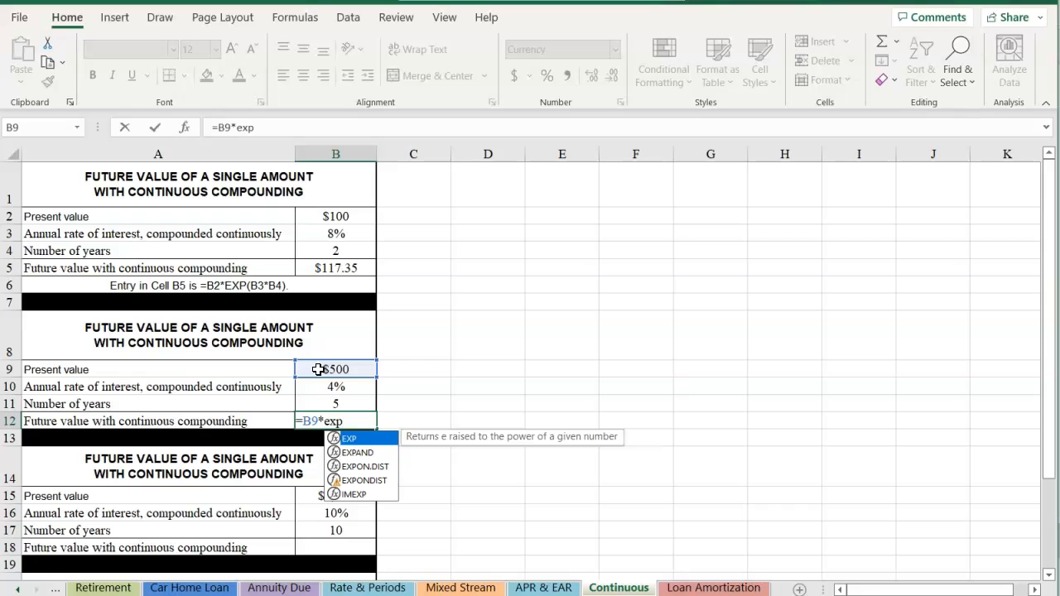
pyautogui.write('(')
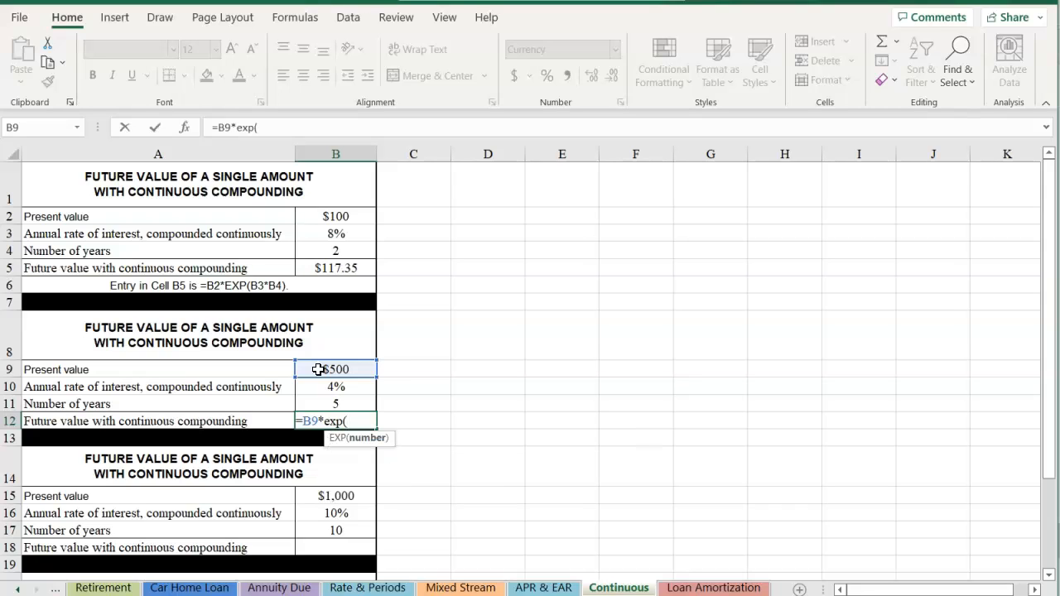
pyautogui.click(319, 385)
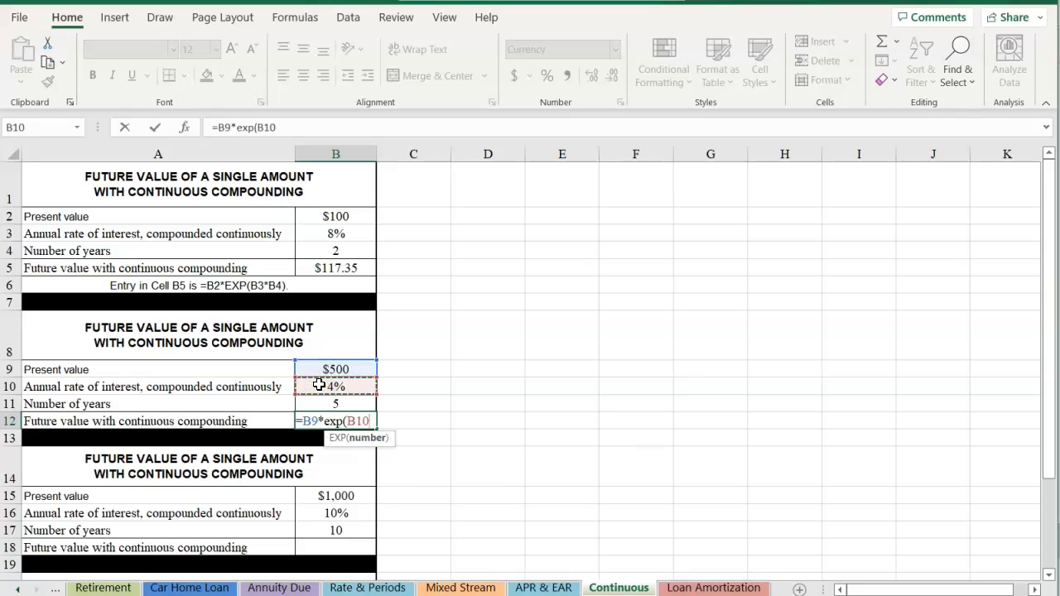
pyautogui.click(310, 405)
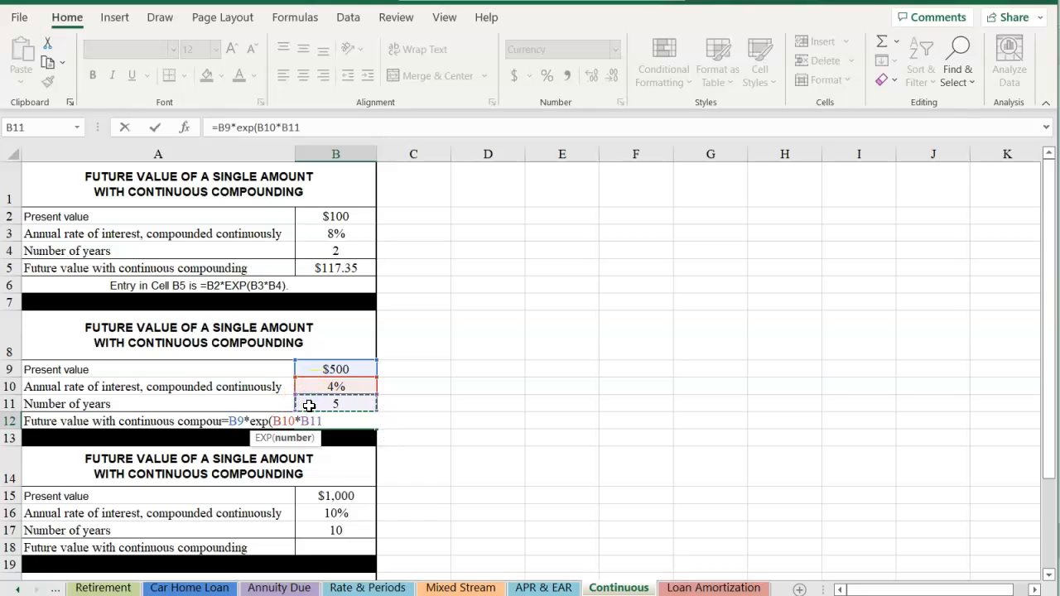
pyautogui.write(')')
pyautogui.press('Return')
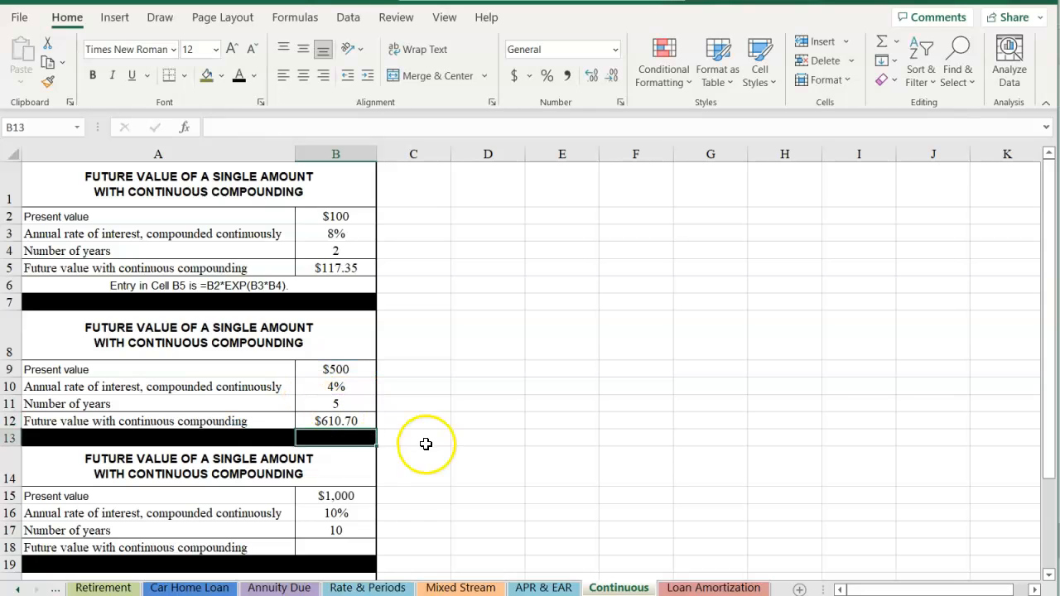
# Copy the continuous compounding formula from B12 into B18, the third example's future value cell
pyautogui.click(336, 421)
pyautogui.scroll(-2, 418, 427)
pyautogui.scroll(2, 381, 432)
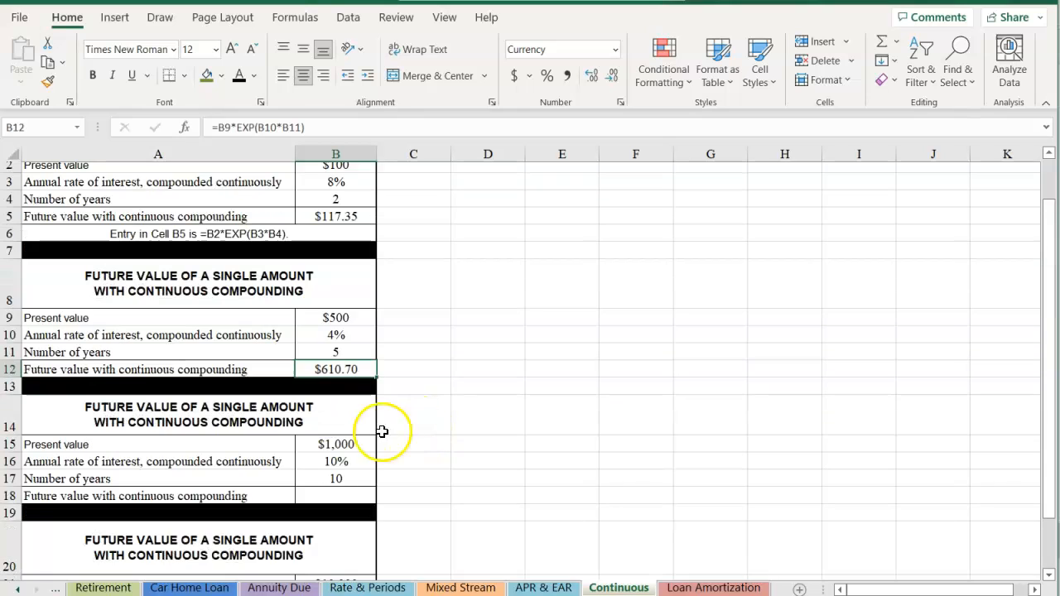
pyautogui.hotkey('ctrl', 'c')
pyautogui.press('Down')
pyautogui.press('Down')
pyautogui.press('Down')
pyautogui.press('Down')
pyautogui.press('Down')
pyautogui.press('Down')
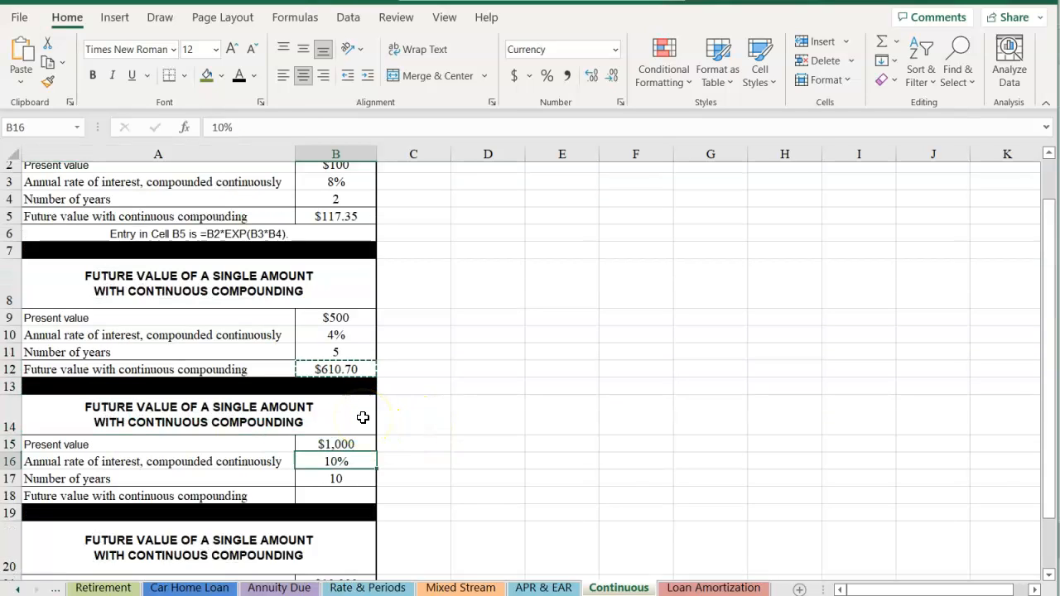
pyautogui.hotkey('ctrl', 'v')
# Paste the copied B12 formula into B24, the future value cell of the $10,000 example
pyautogui.scroll(-2, 304, 403)
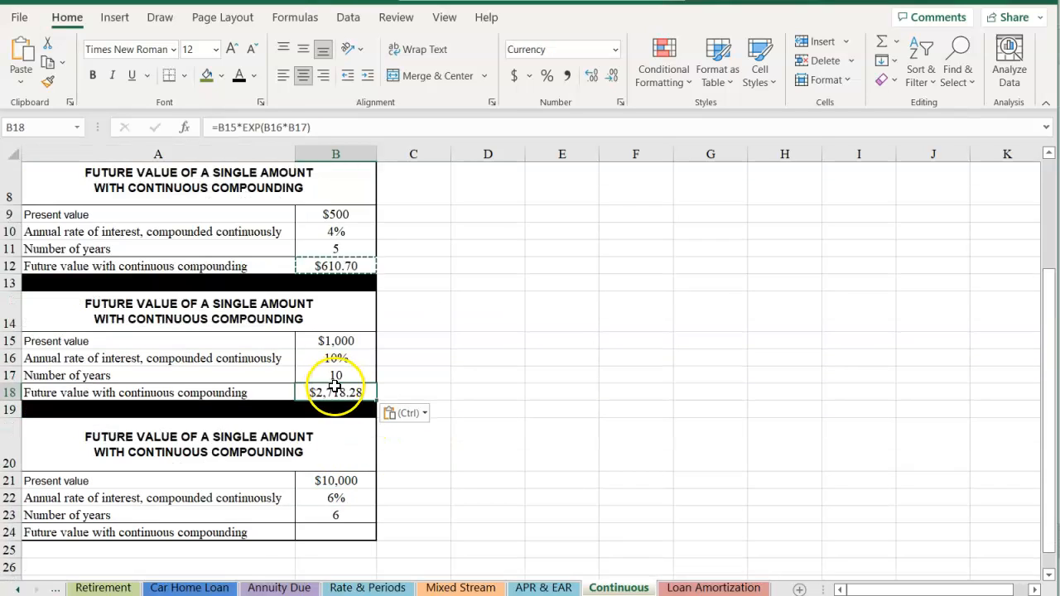
pyautogui.click(317, 529)
pyautogui.hotkey('ctrl', 'v')
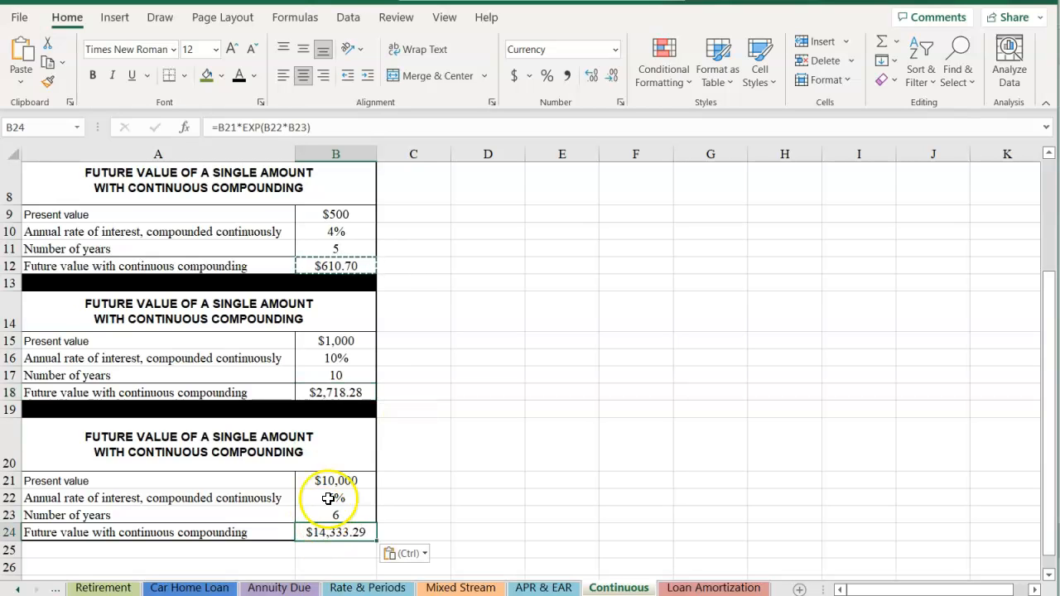
pyautogui.scroll(3, 414, 422)
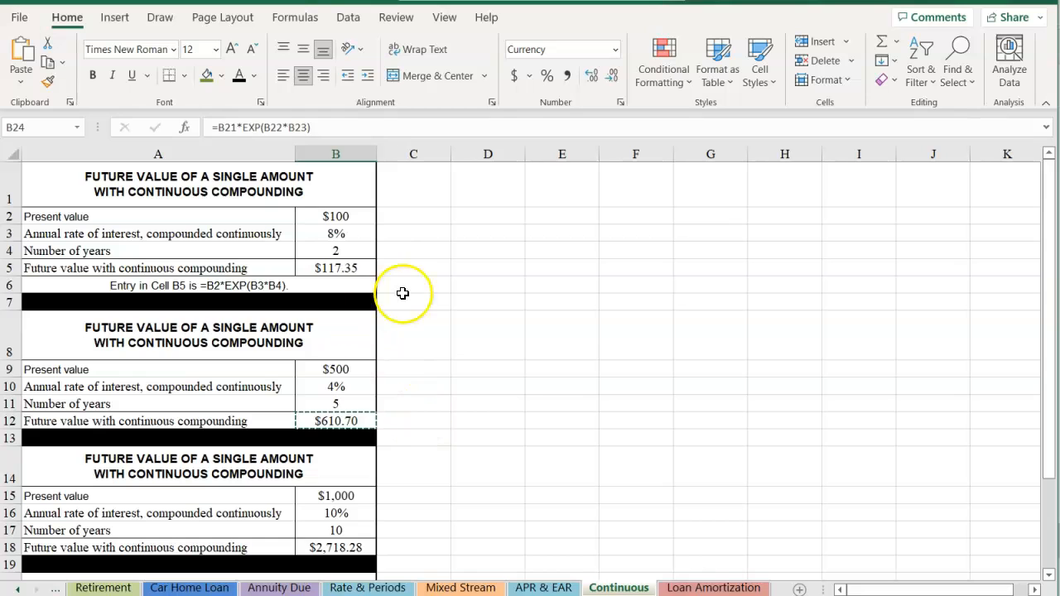
# Open the Loan Amortization sheet and examine the year 1 formulas for Total, To Interest and To Principal in B8:D8
pyautogui.click(690, 588)
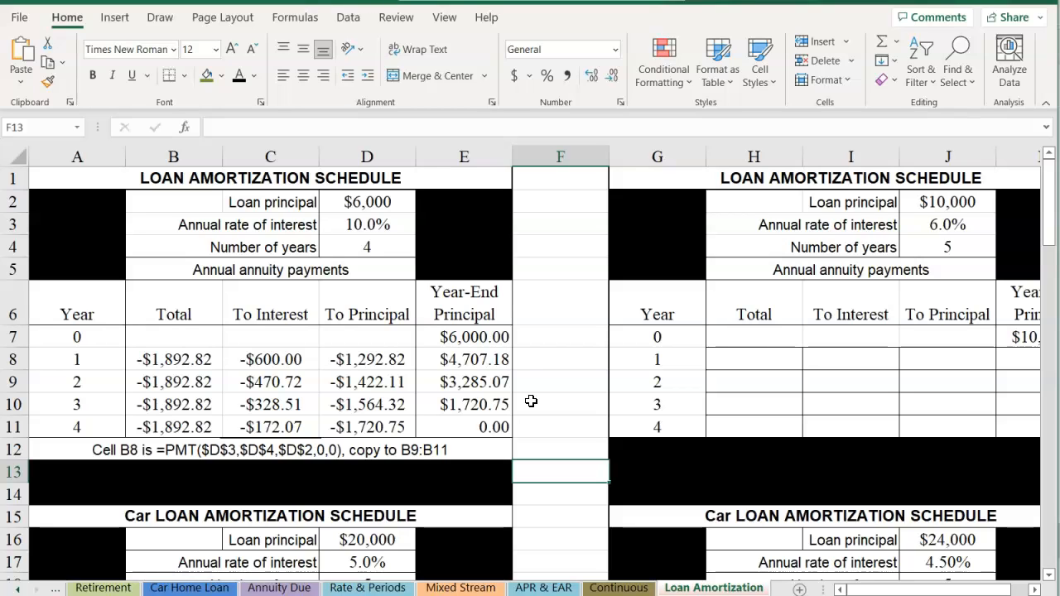
pyautogui.click(154, 359)
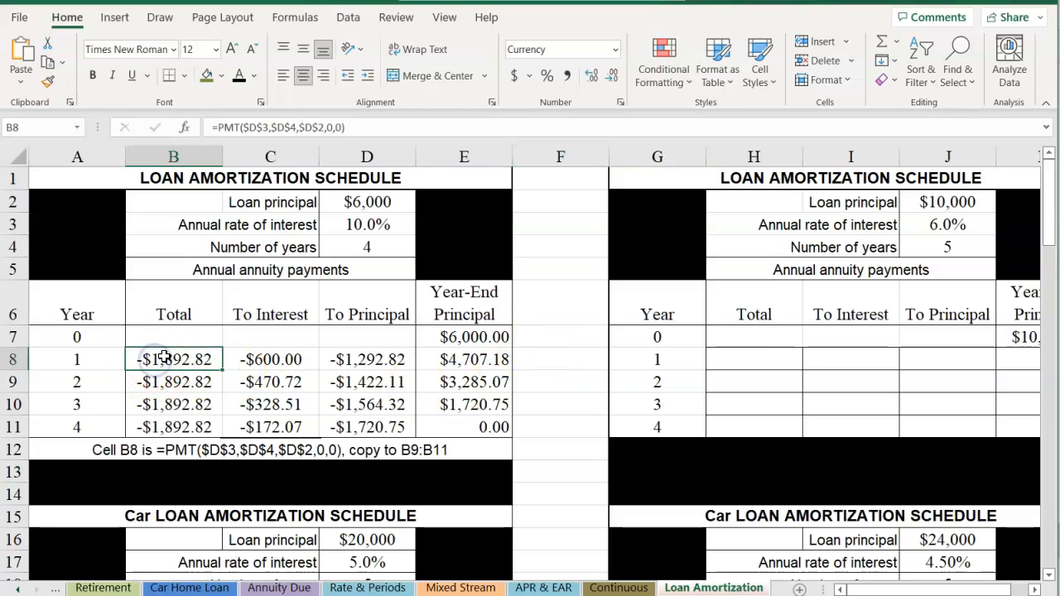
pyautogui.click(261, 361)
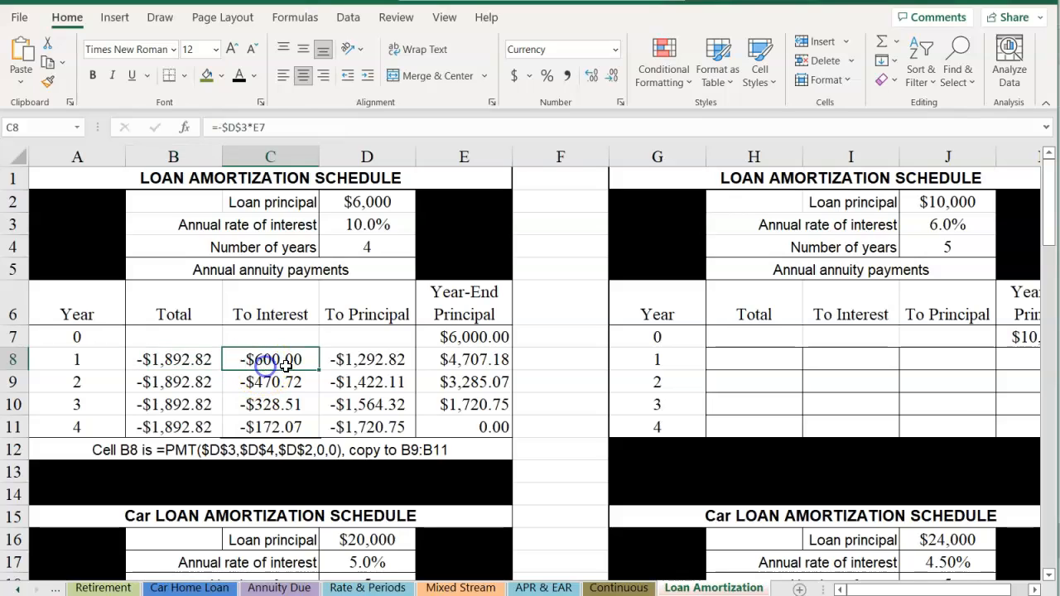
pyautogui.click(375, 366)
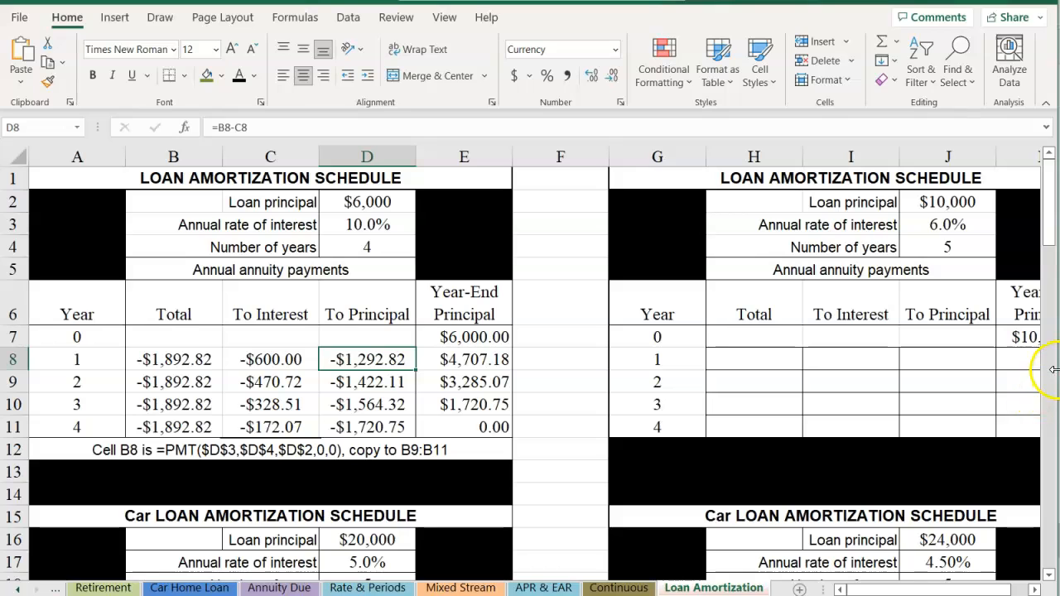
# Widen the workbook window and narrow the empty column F between the two loan amortization schedules
pyautogui.moveTo(1054, 369); pyautogui.dragTo(1059, 369)
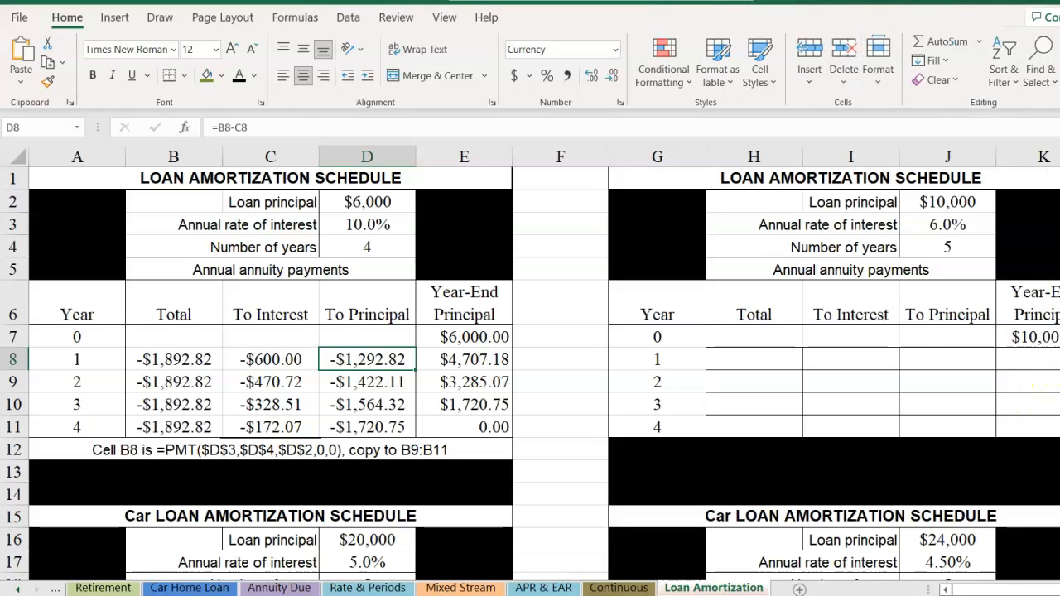
pyautogui.moveTo(608, 159); pyautogui.dragTo(546, 159)
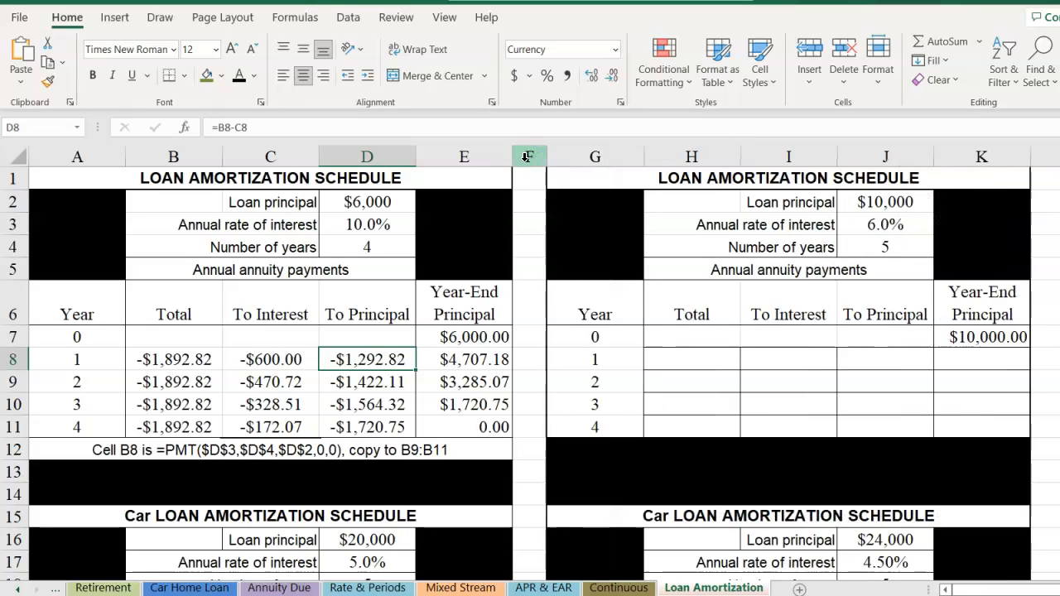
# Extend the $10,000 loan schedule to year 5 by filling its year rows in columns G:K down to row 12
pyautogui.click(145, 367)
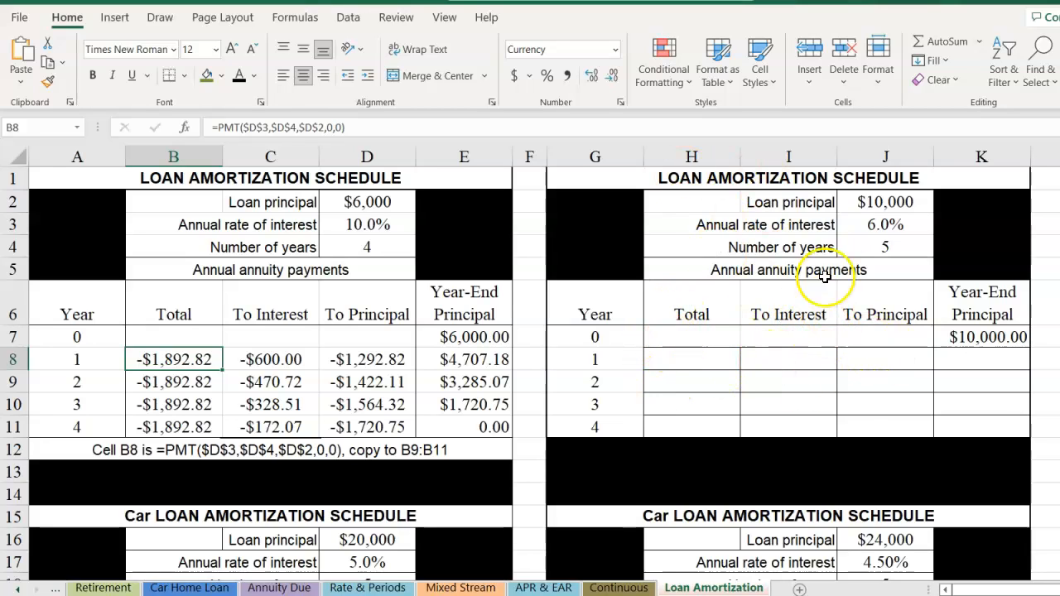
pyautogui.click(865, 202)
pyautogui.click(856, 224)
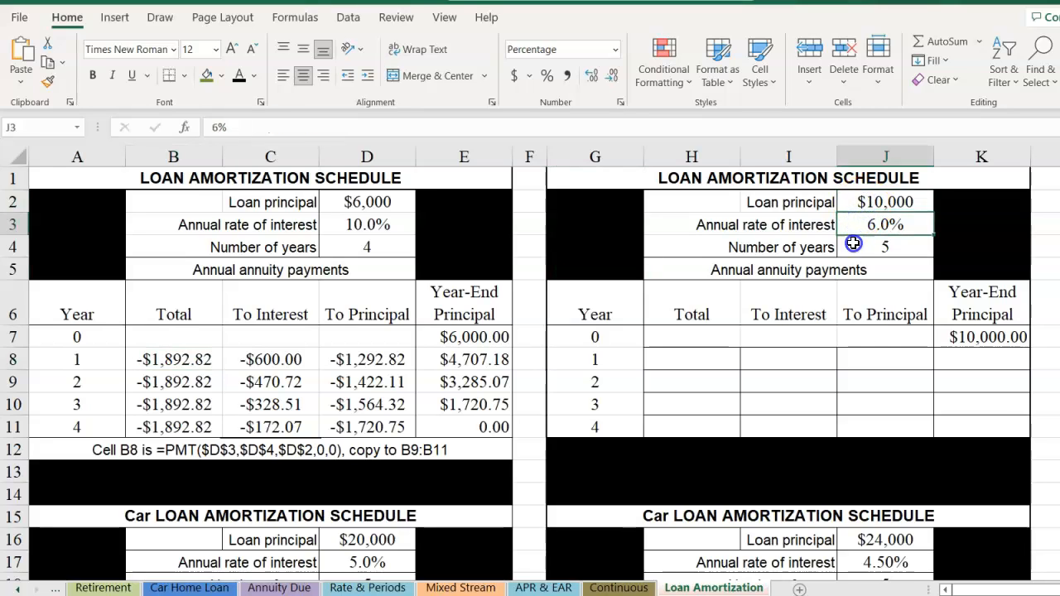
pyautogui.click(853, 243)
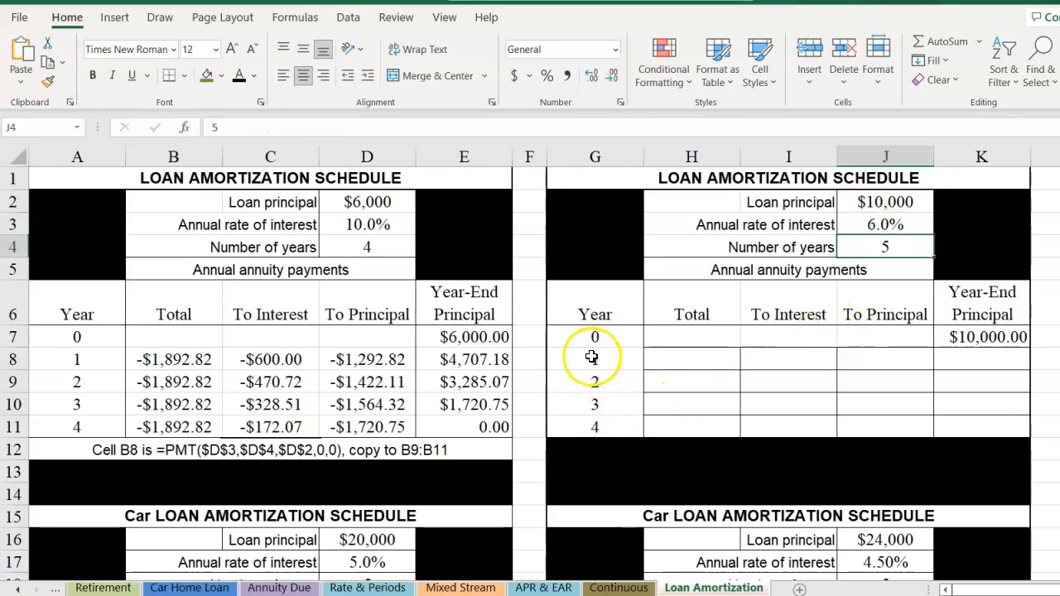
pyautogui.moveTo(575, 361); pyautogui.dragTo(1012, 460)
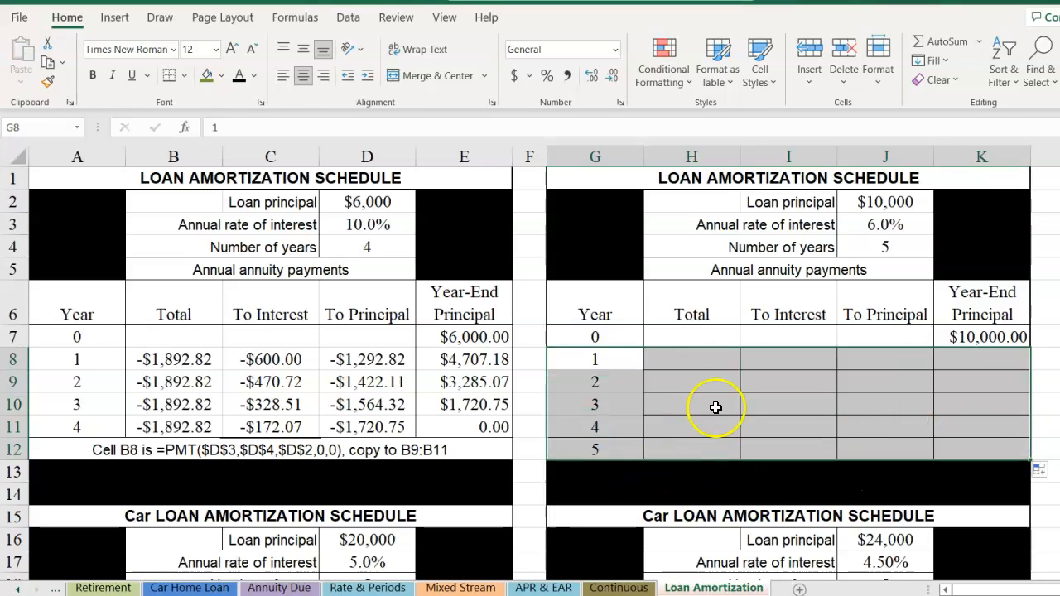
# Rename the Total heading in H6 of the $10,000 loan schedule as Total Annual Payment
pyautogui.click(692, 358)
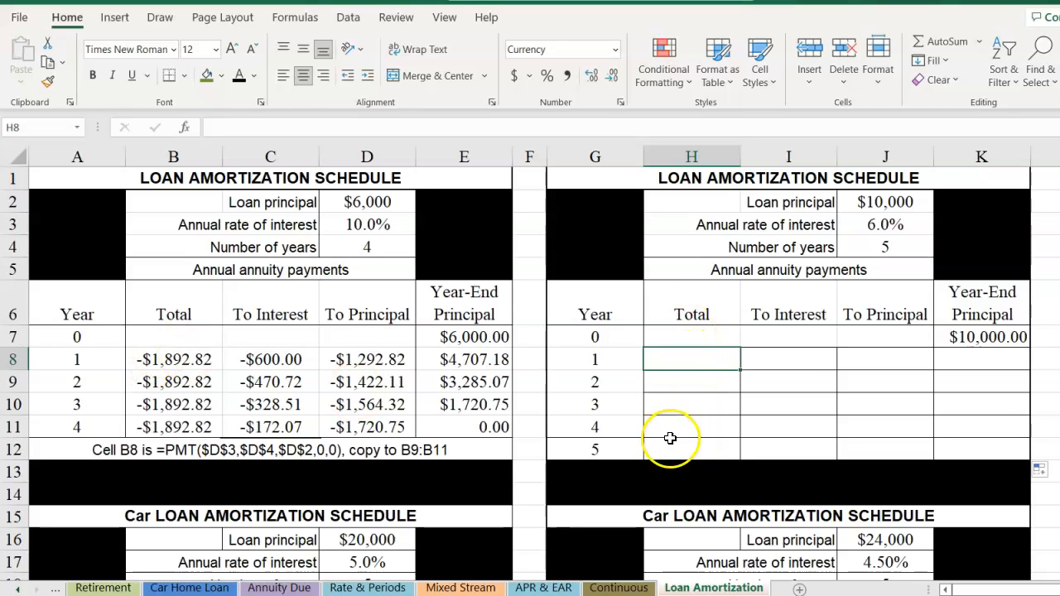
pyautogui.click(684, 303)
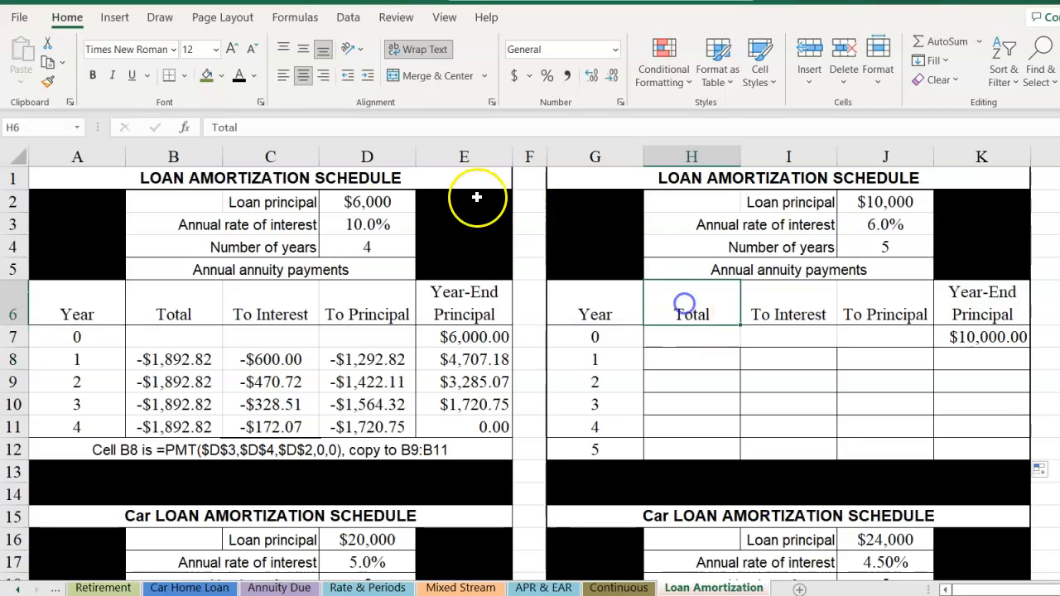
pyautogui.click(244, 126)
pyautogui.write('Annual Payment')
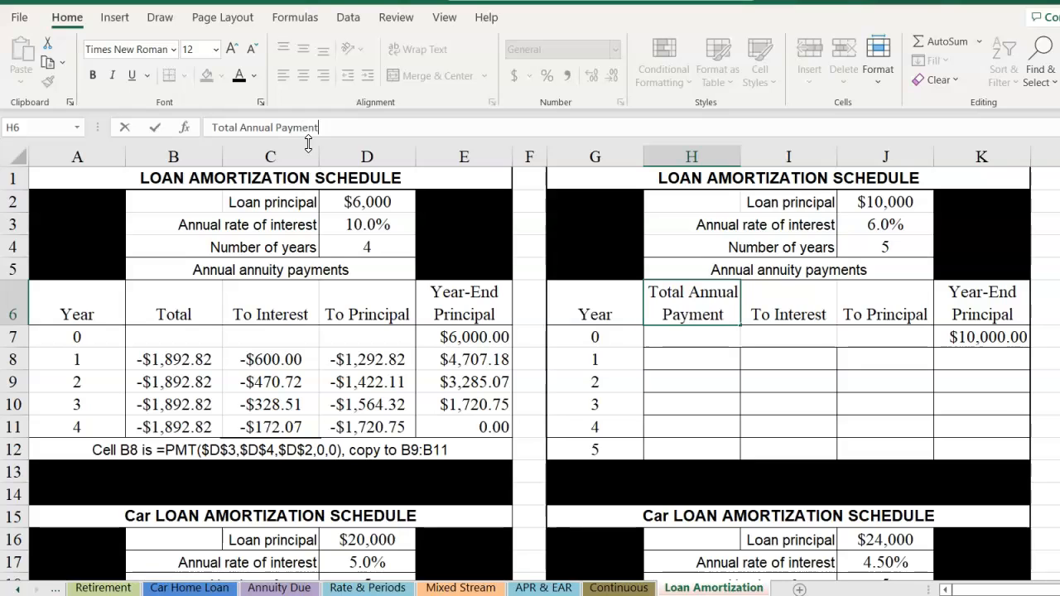
pyautogui.click(687, 399)
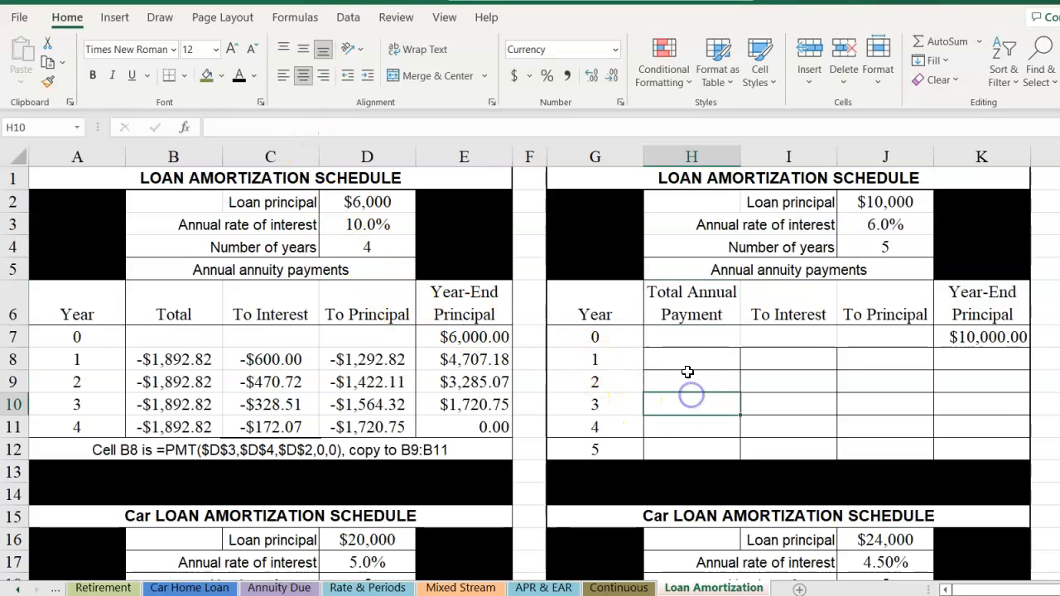
# Centre the headings in H6:J6 vertically and horizontally and apply all borders to them
pyautogui.click(686, 342)
pyautogui.moveTo(689, 321); pyautogui.dragTo(857, 313)
pyautogui.click(300, 51)
pyautogui.click(303, 75)
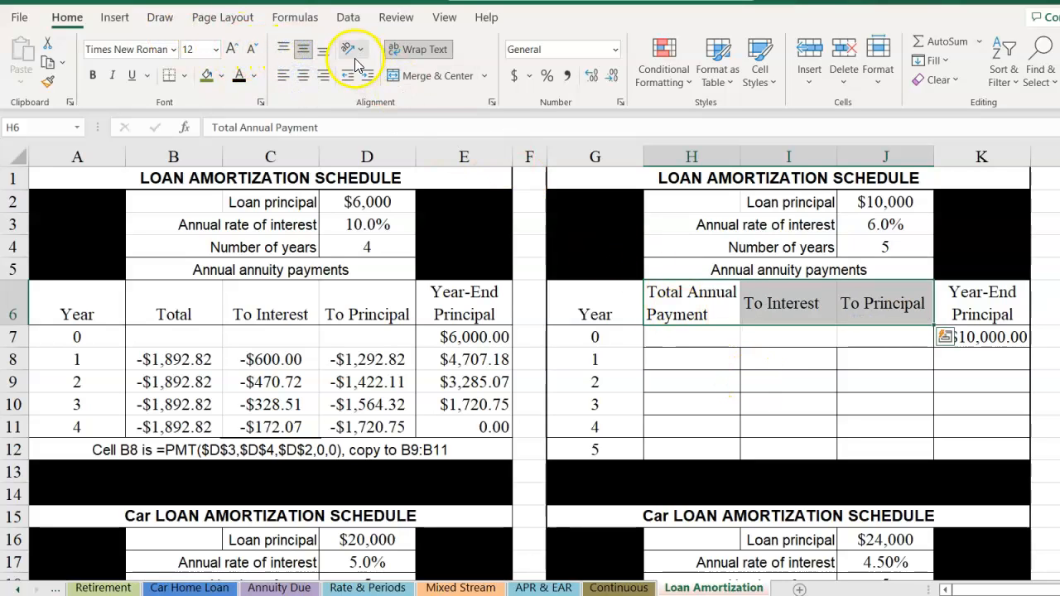
pyautogui.click(303, 75)
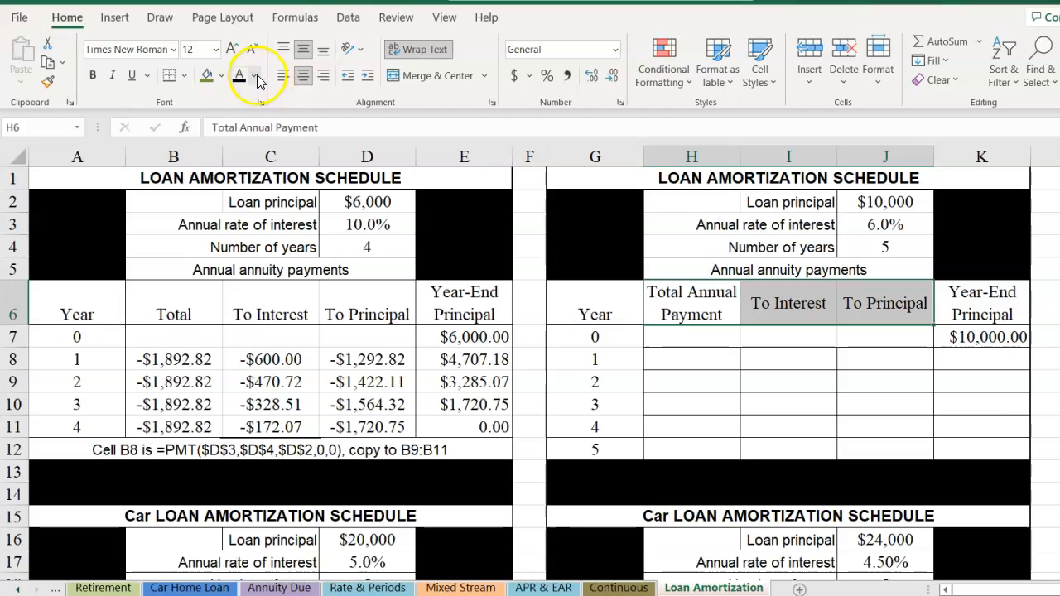
pyautogui.click(184, 75)
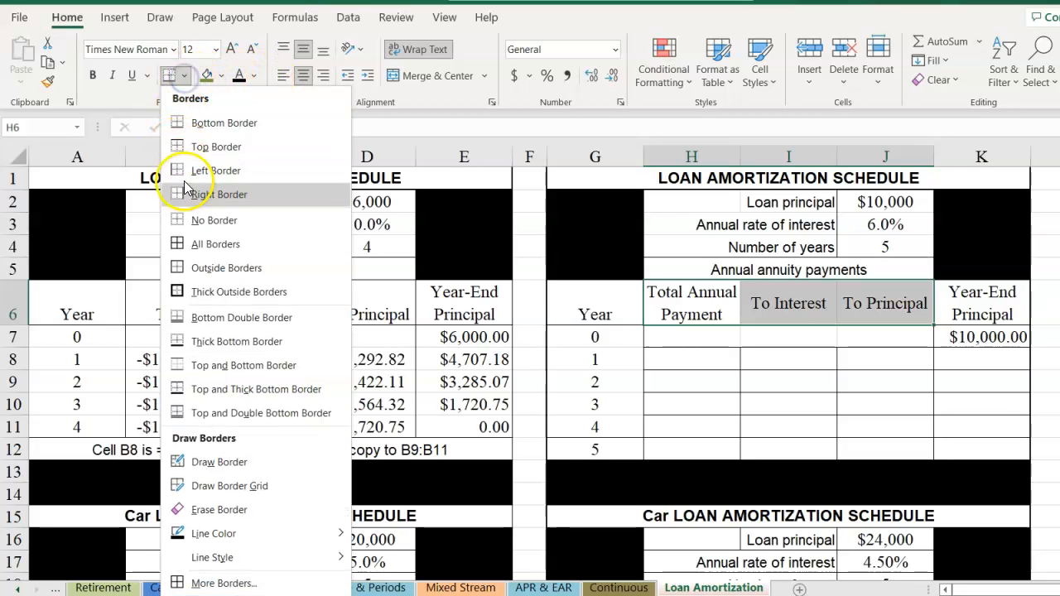
pyautogui.click(177, 244)
# Copy the formatted headings from H6:J6 over the matching headings in B6:D6 of the $6,000 loan schedule
pyautogui.hotkey('ctrl', 'c')
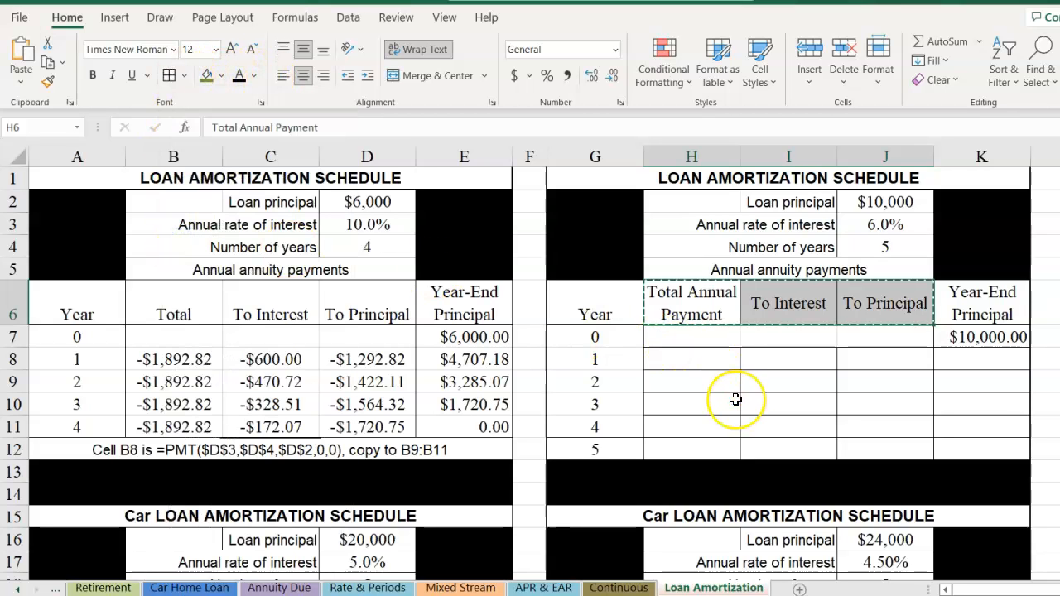
pyautogui.press('Left')
pyautogui.press('Left')
pyautogui.press('Left')
pyautogui.press('Left')
pyautogui.press('Left')
pyautogui.press('Left')
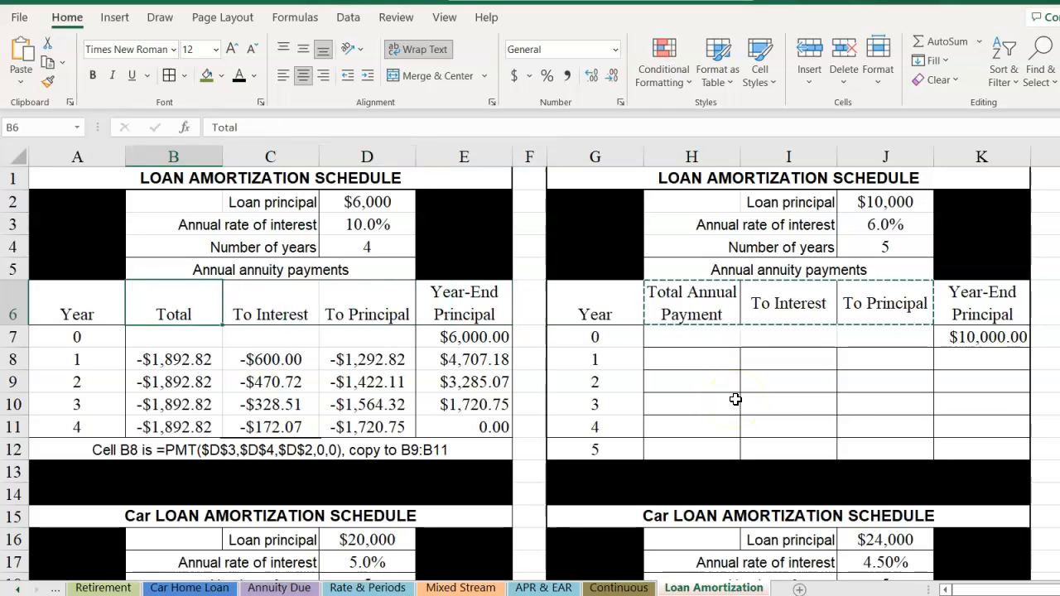
pyautogui.hotkey('ctrl', 'v')
pyautogui.click(704, 333)
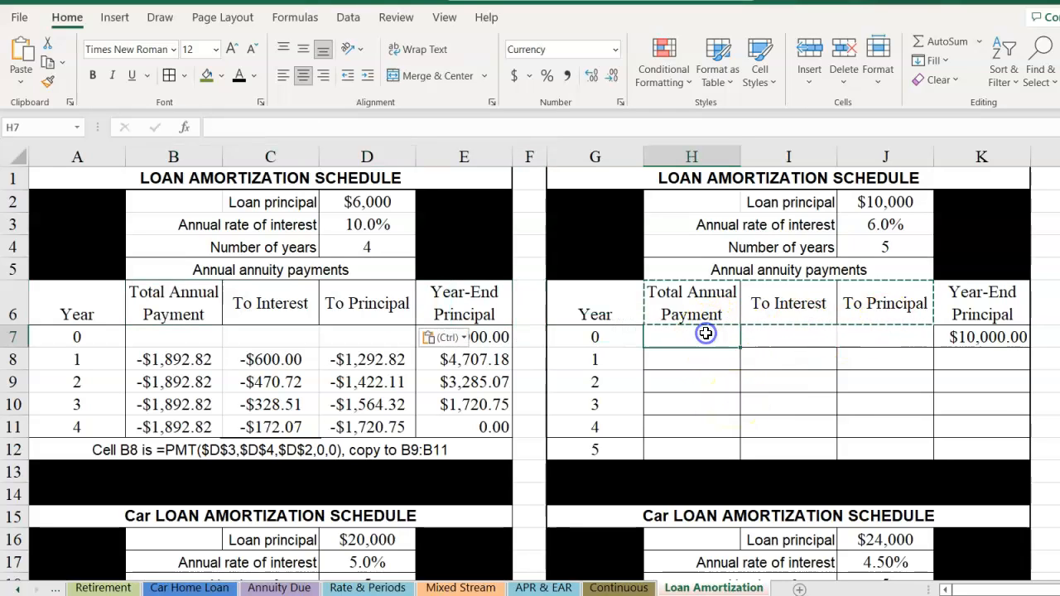
pyautogui.press('Escape')
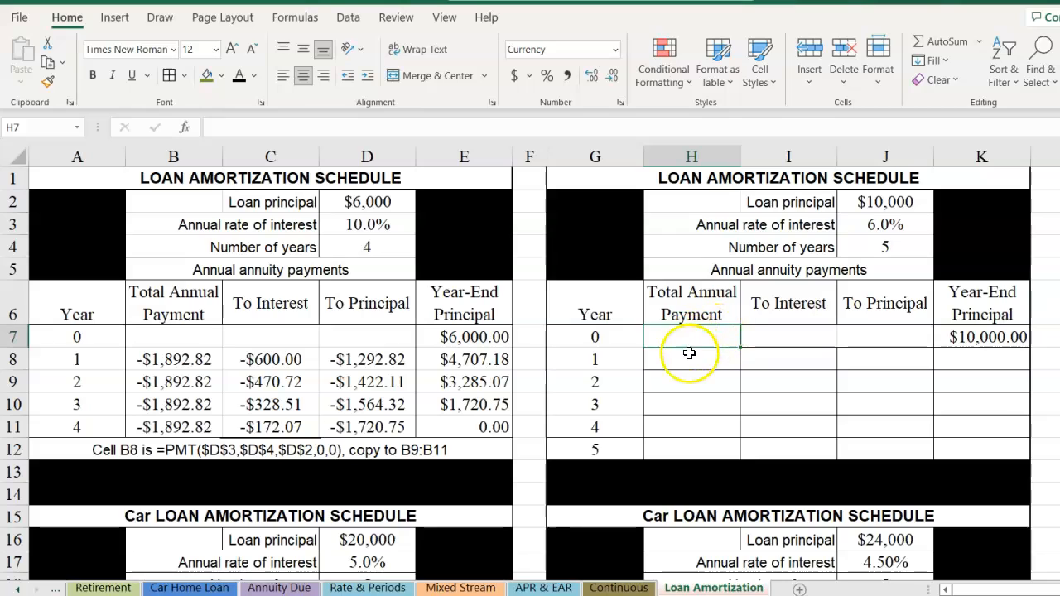
# Insert a PMT function in H8 with J3 as the rate and J4 as the number of periods
pyautogui.click(687, 359)
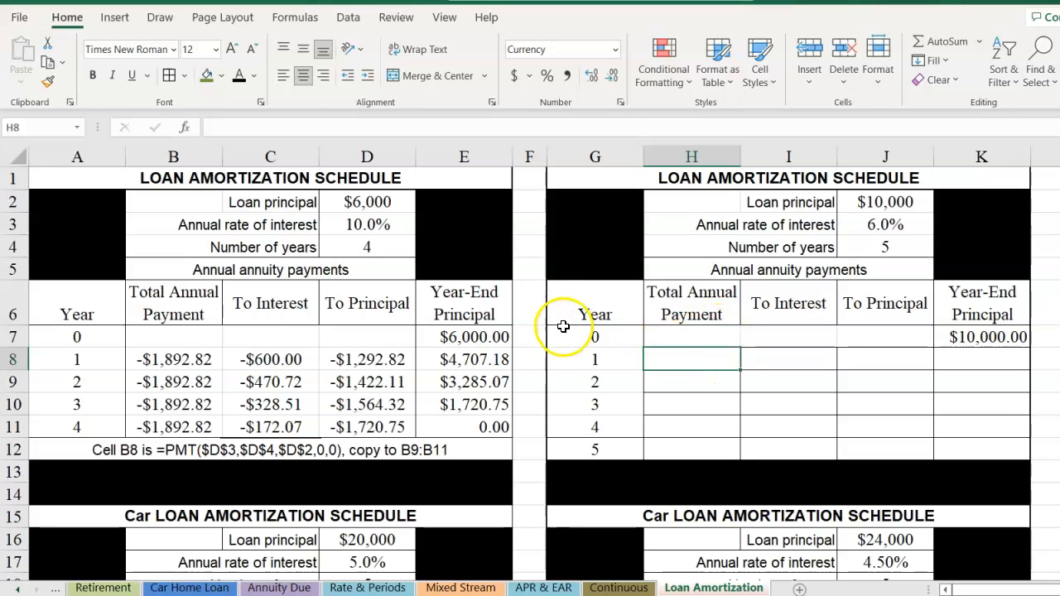
pyautogui.click(190, 126)
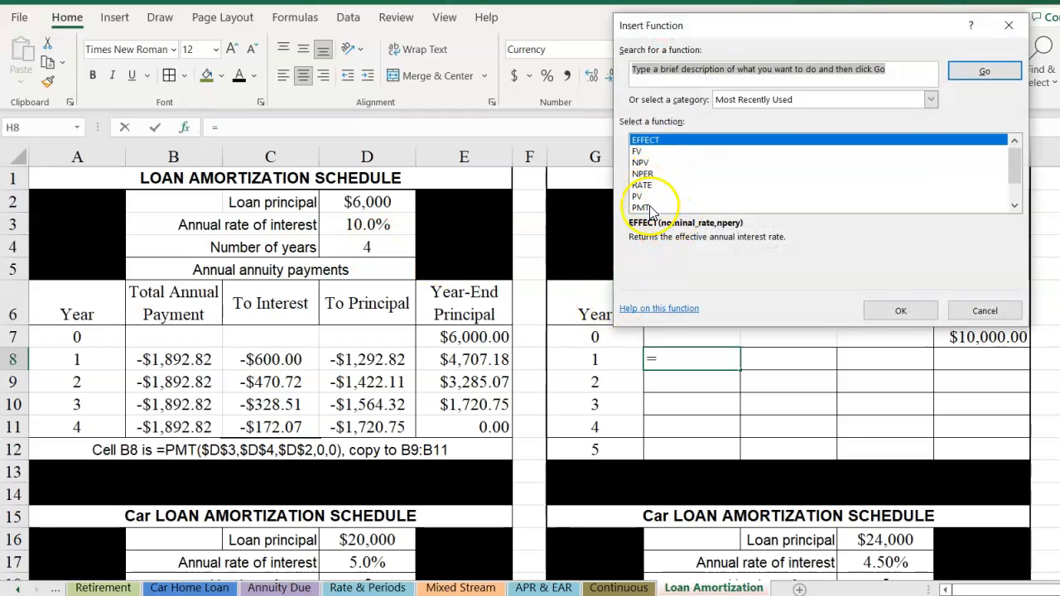
pyautogui.doubleClick(642, 207)
pyautogui.moveTo(710, 43); pyautogui.dragTo(182, 306)
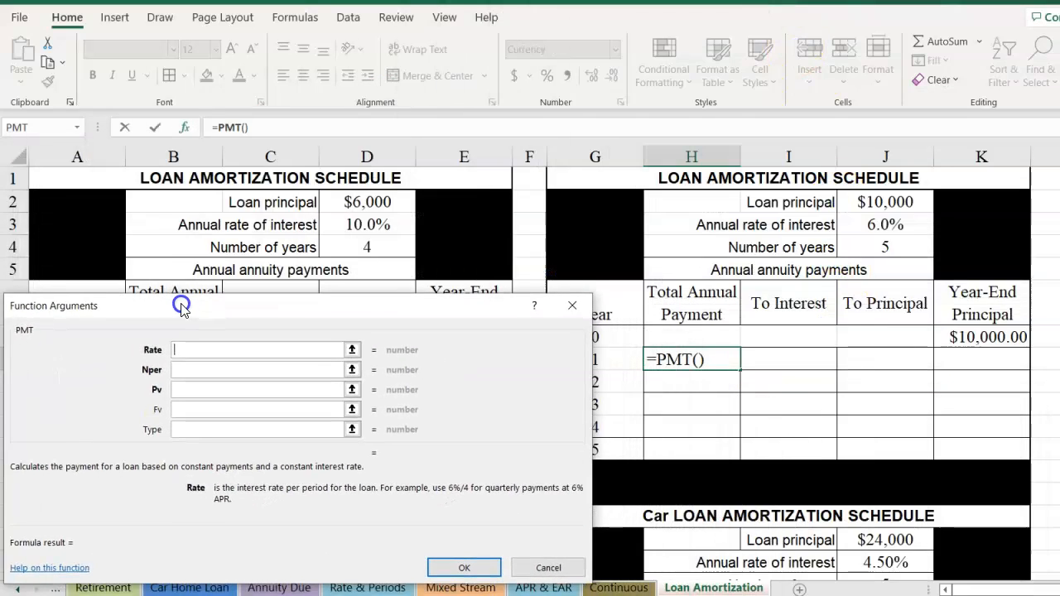
pyautogui.click(863, 224)
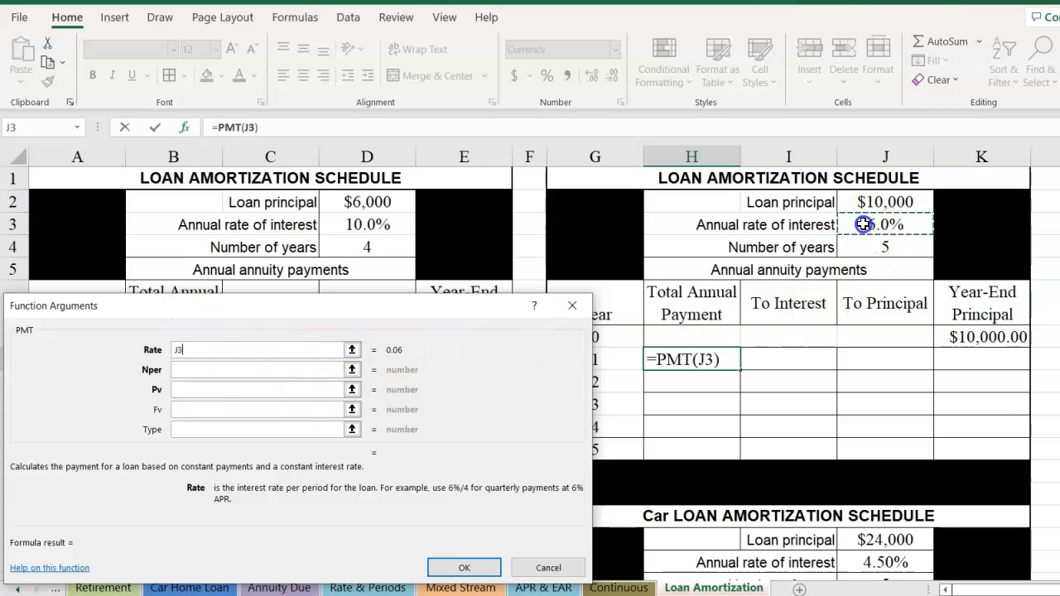
pyautogui.click(197, 369)
pyautogui.click(854, 249)
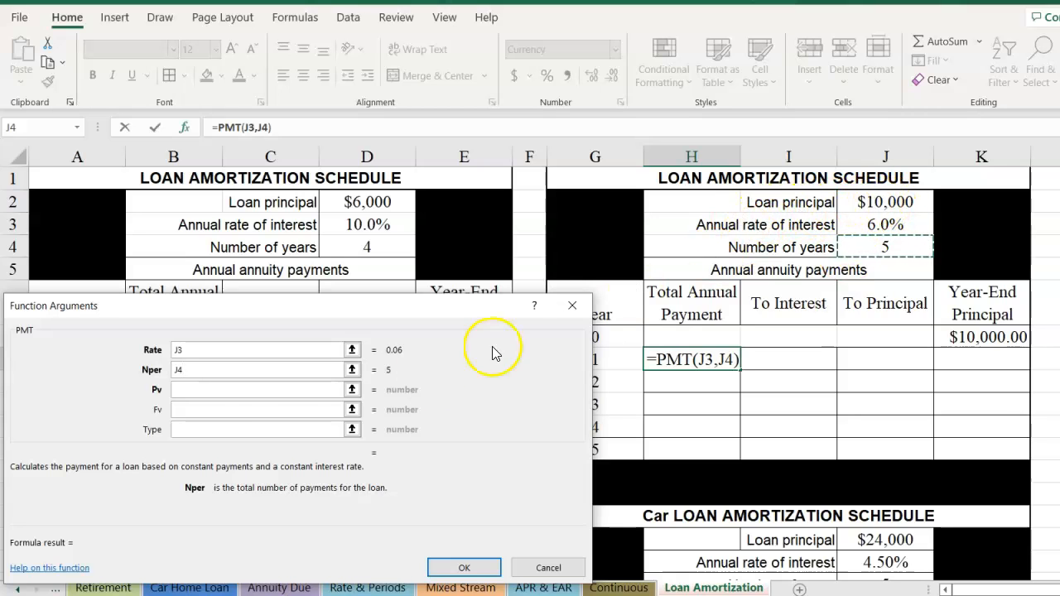
# Set the present value of the H8 PMT function to J2, without a minus sign, and enter the formula
pyautogui.click(187, 390)
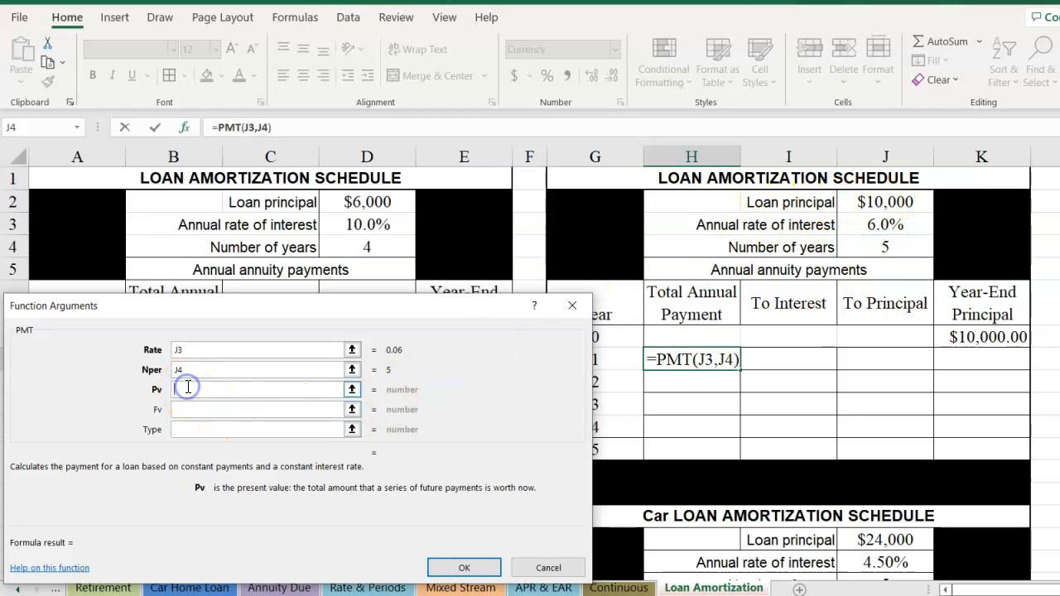
pyautogui.write('-')
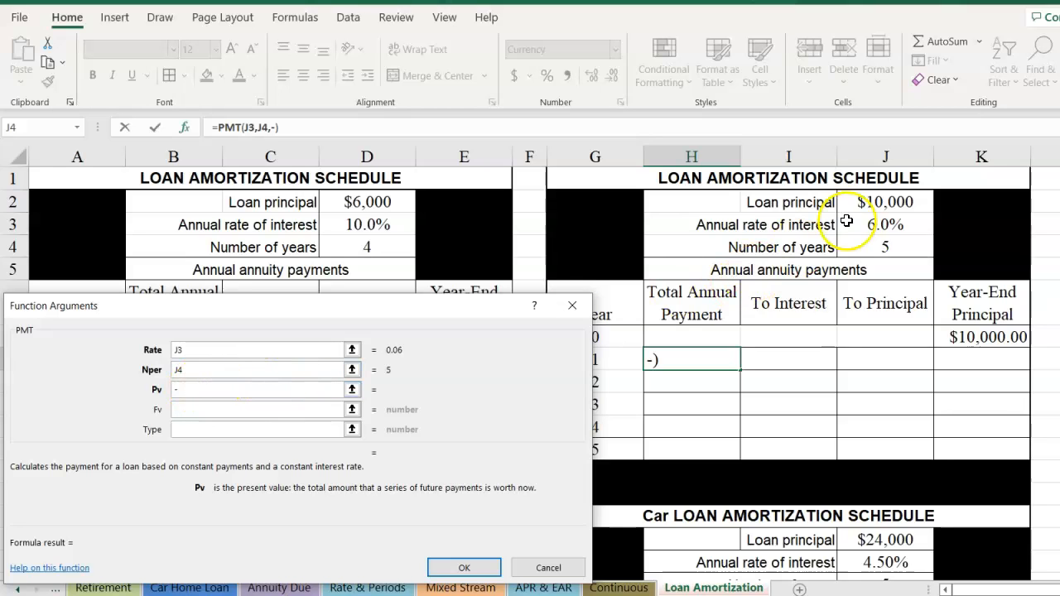
pyautogui.click(875, 203)
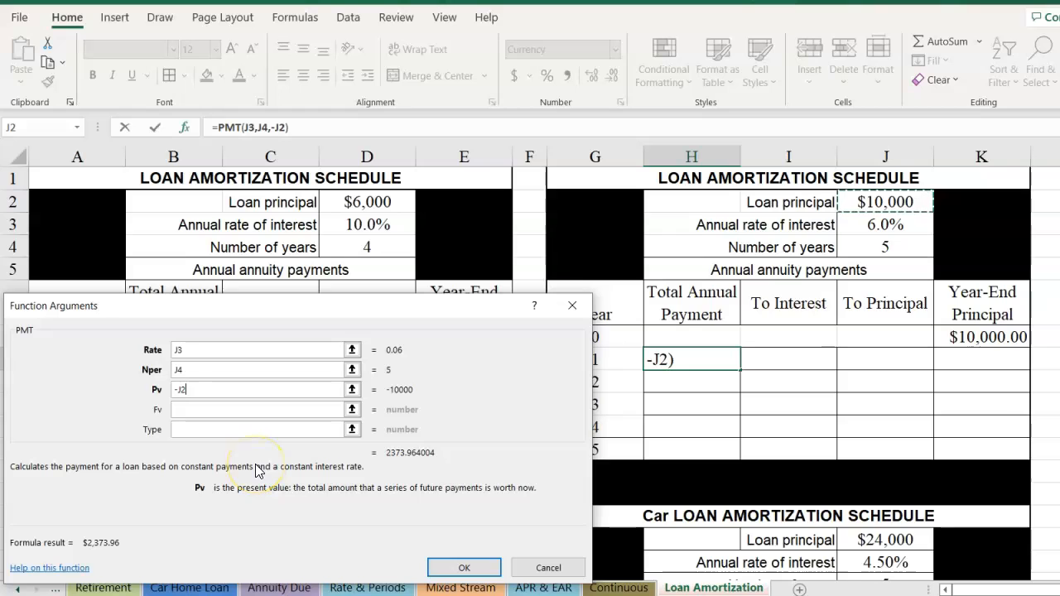
pyautogui.click(179, 389)
pyautogui.press('BackSpace')
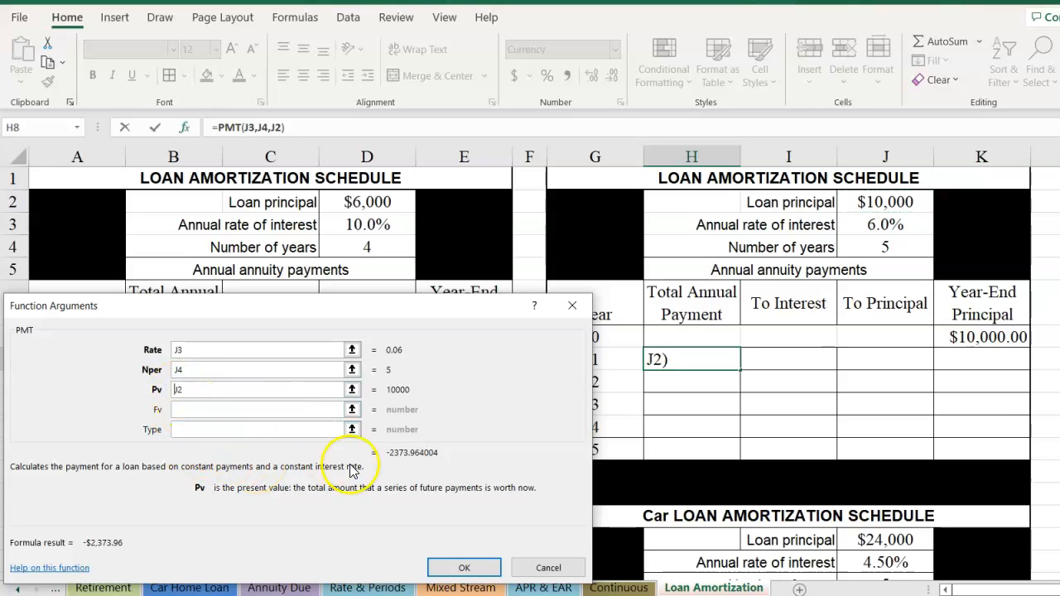
pyautogui.click(462, 568)
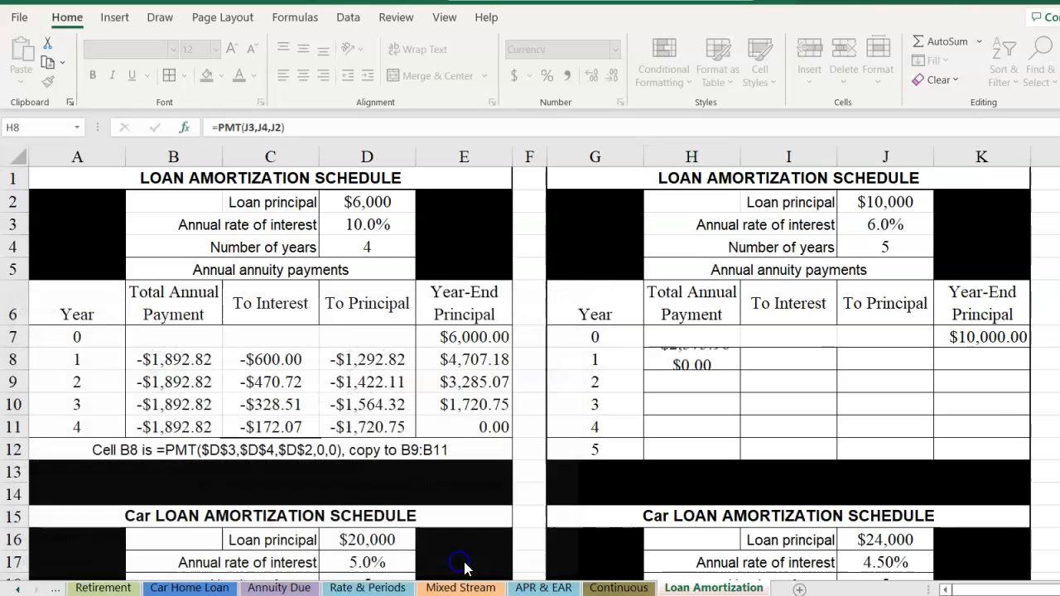
# Try to copy the H8 payment formula with its relative references down to H12
pyautogui.click(719, 362)
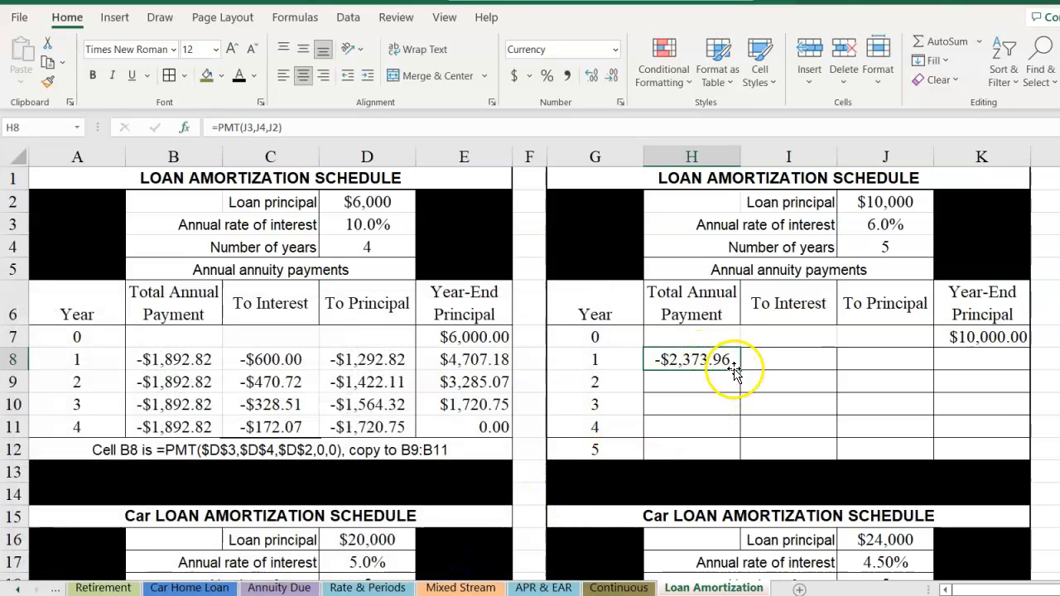
pyautogui.moveTo(740, 366); pyautogui.dragTo(737, 454)
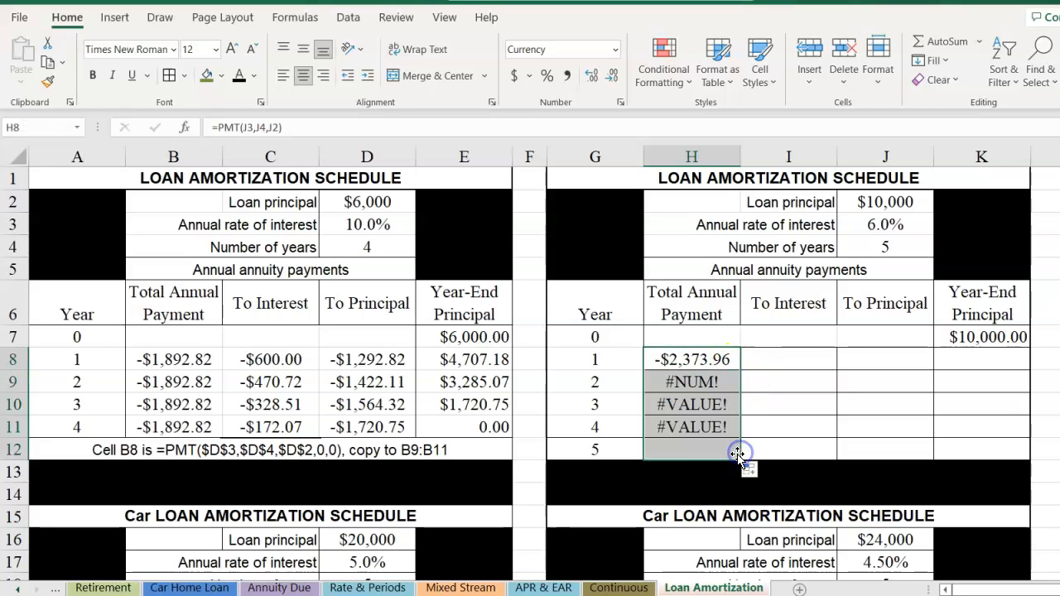
# Make the H8 PMT references absolute as $J$3, $J$4 and $J$2, and copy the formula down to H12
pyautogui.click(690, 365)
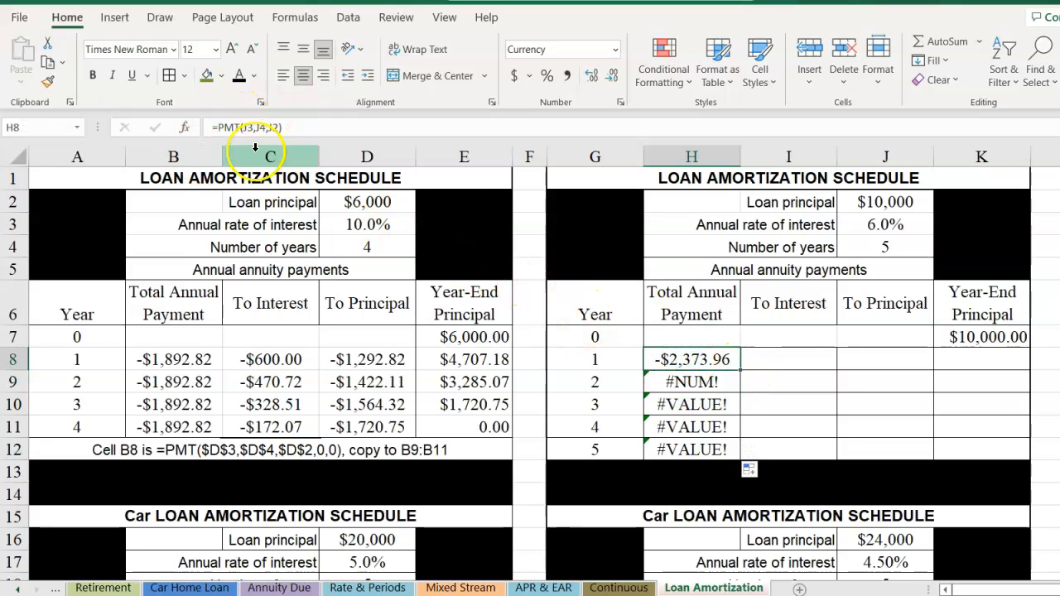
pyautogui.click(184, 126)
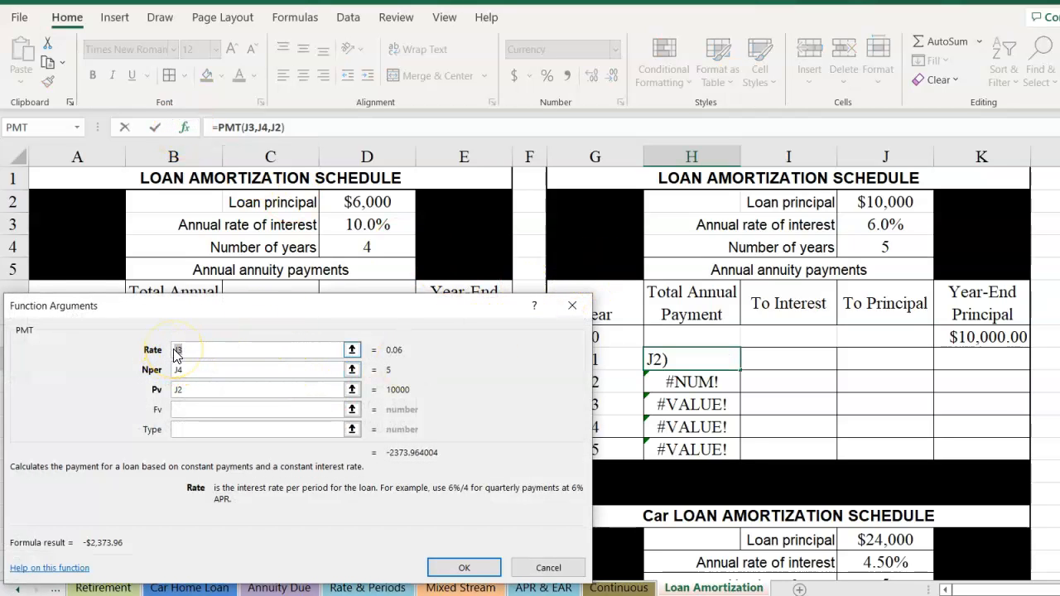
pyautogui.press('F4')
pyautogui.click(175, 372)
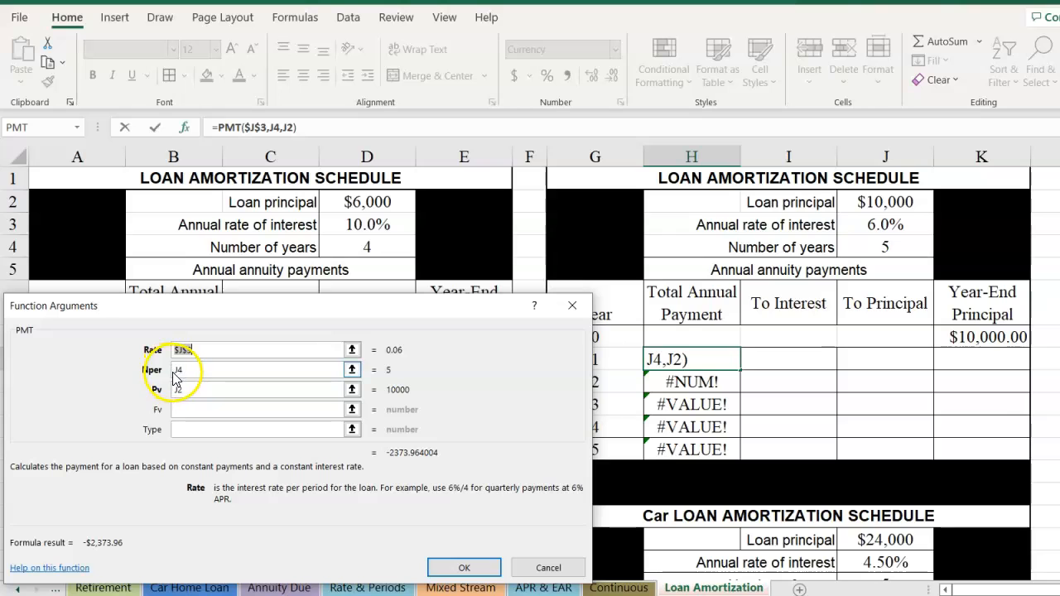
pyautogui.press('F4')
pyautogui.click(174, 395)
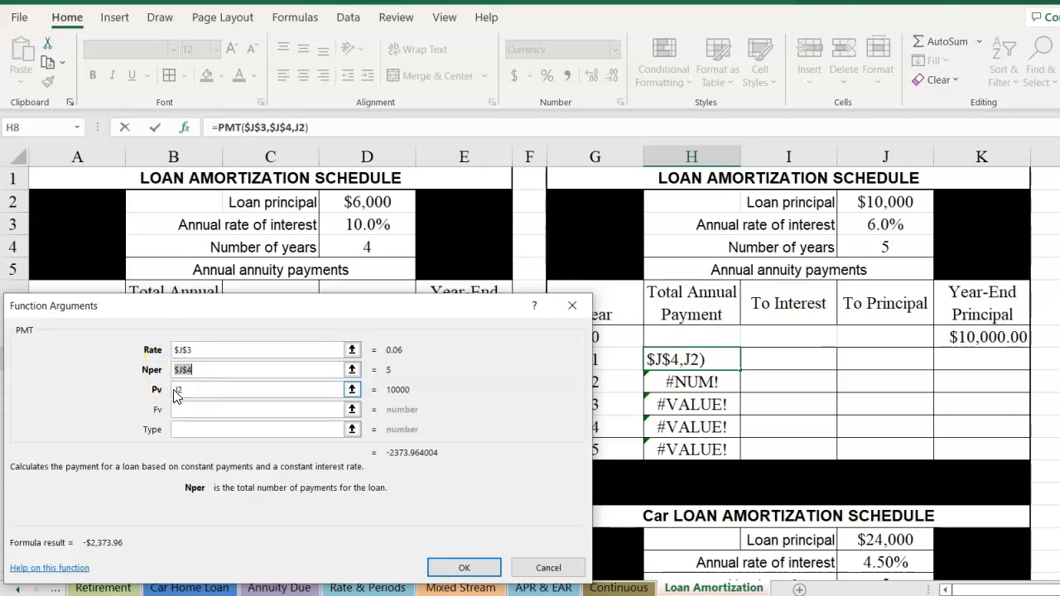
pyautogui.press('F4')
pyautogui.click(464, 569)
pyautogui.moveTo(740, 373); pyautogui.dragTo(723, 452)
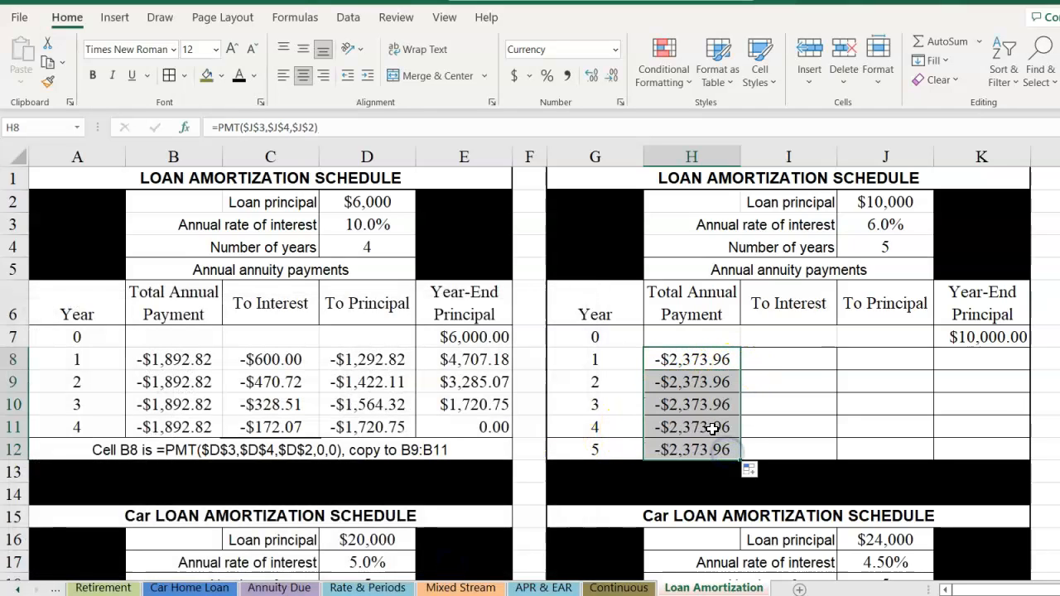
# Enter the year 1 interest formula +K7*$J$3 in I8, keeping the rate reference absolute
pyautogui.click(779, 357)
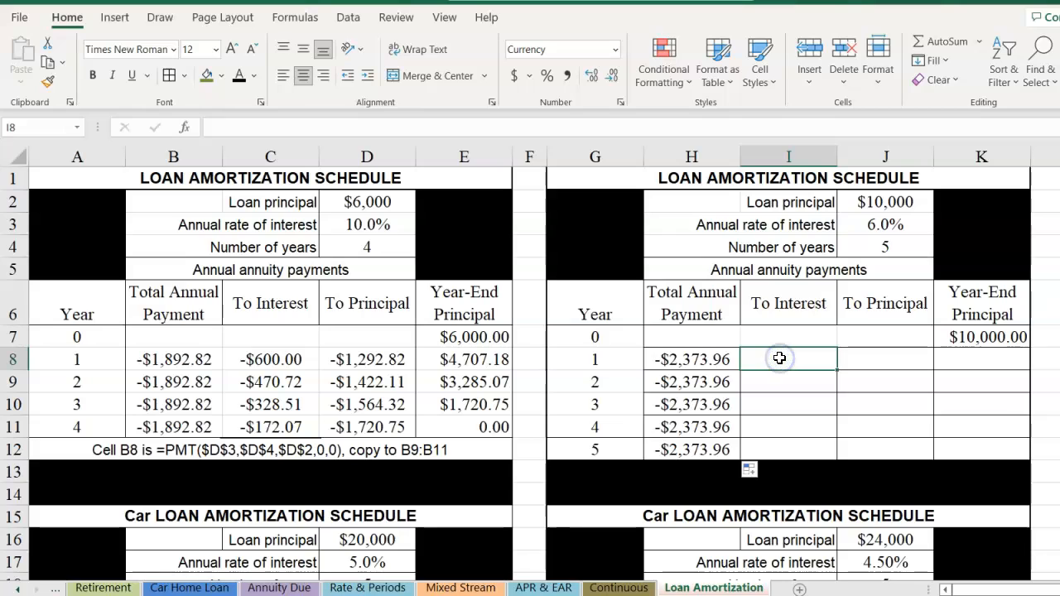
pyautogui.write('+')
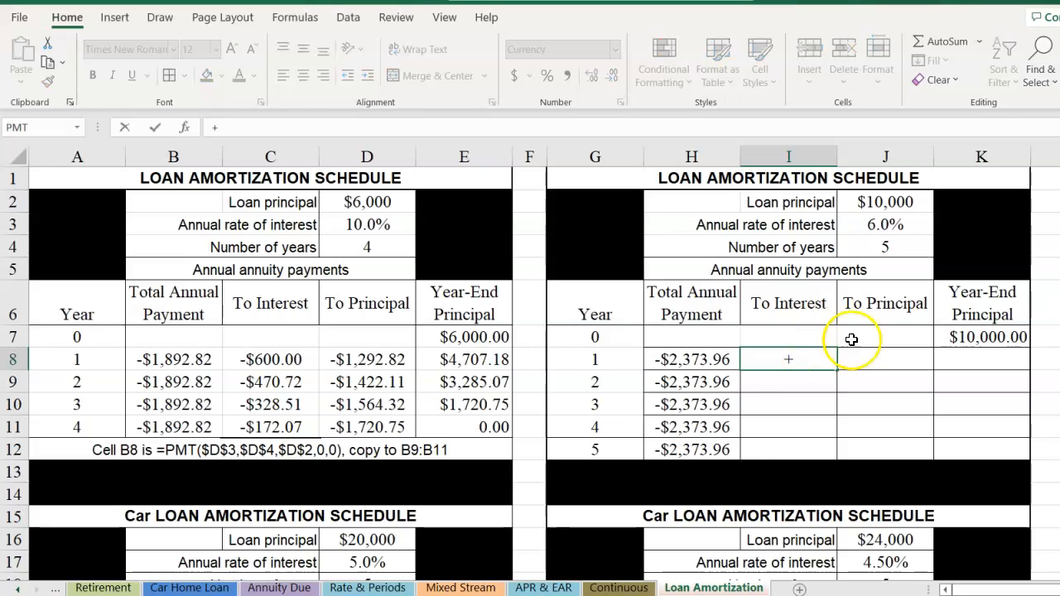
pyautogui.click(962, 332)
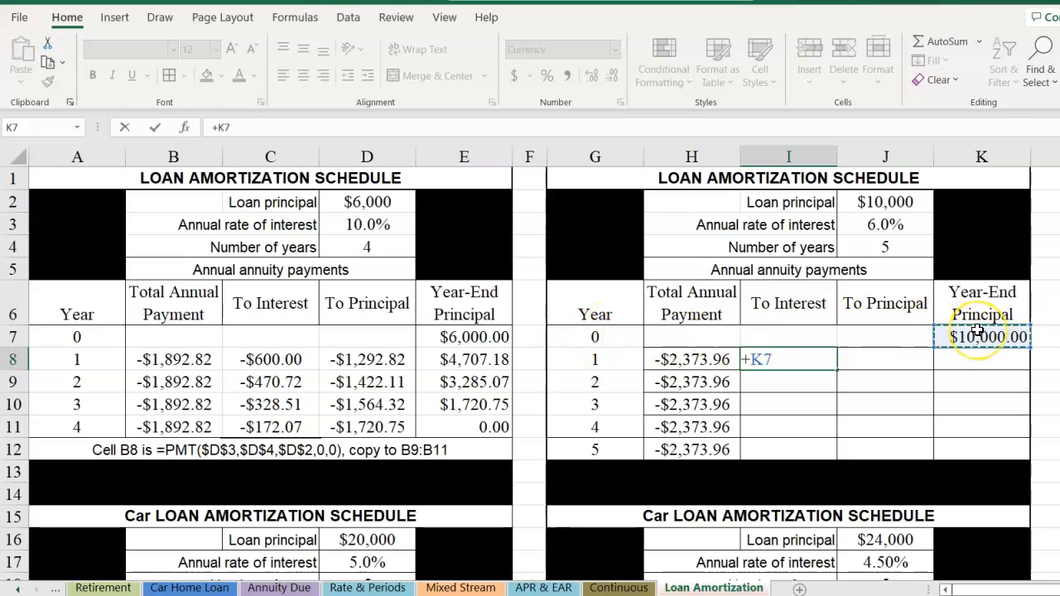
pyautogui.write('*')
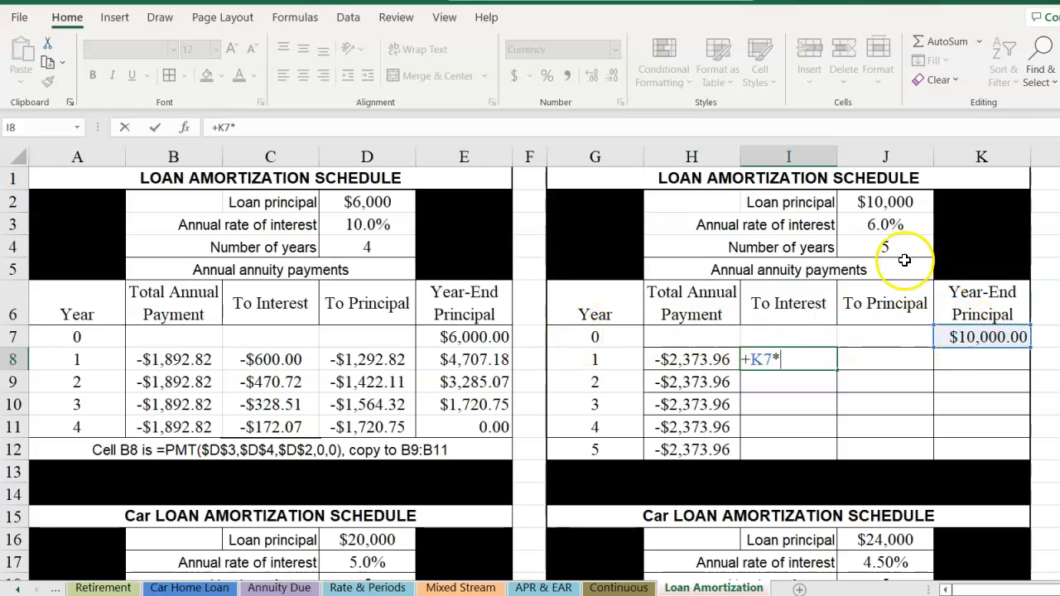
pyautogui.click(878, 225)
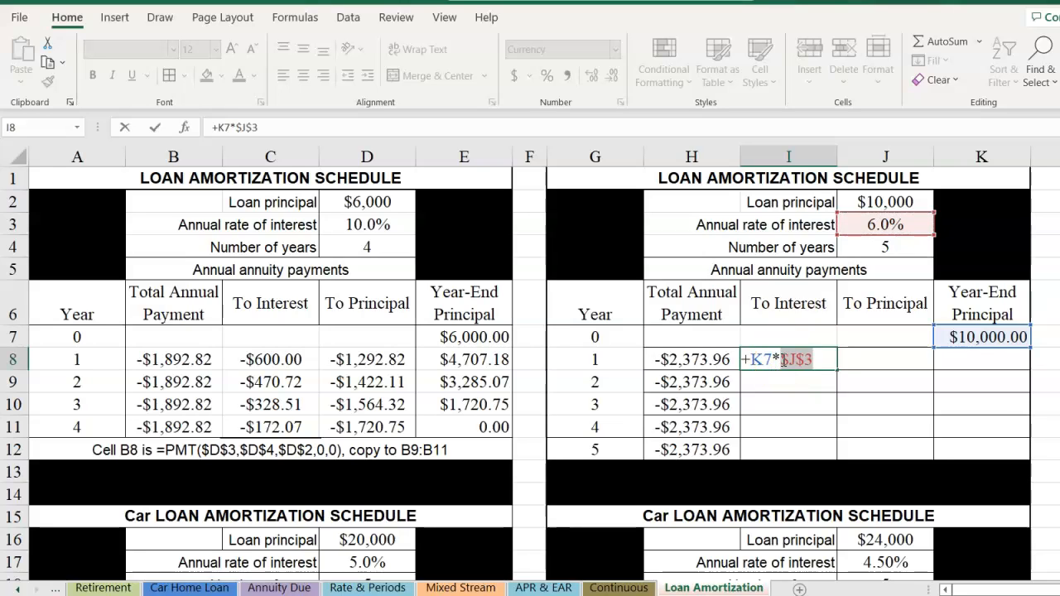
pyautogui.press('Return')
pyautogui.click(781, 362)
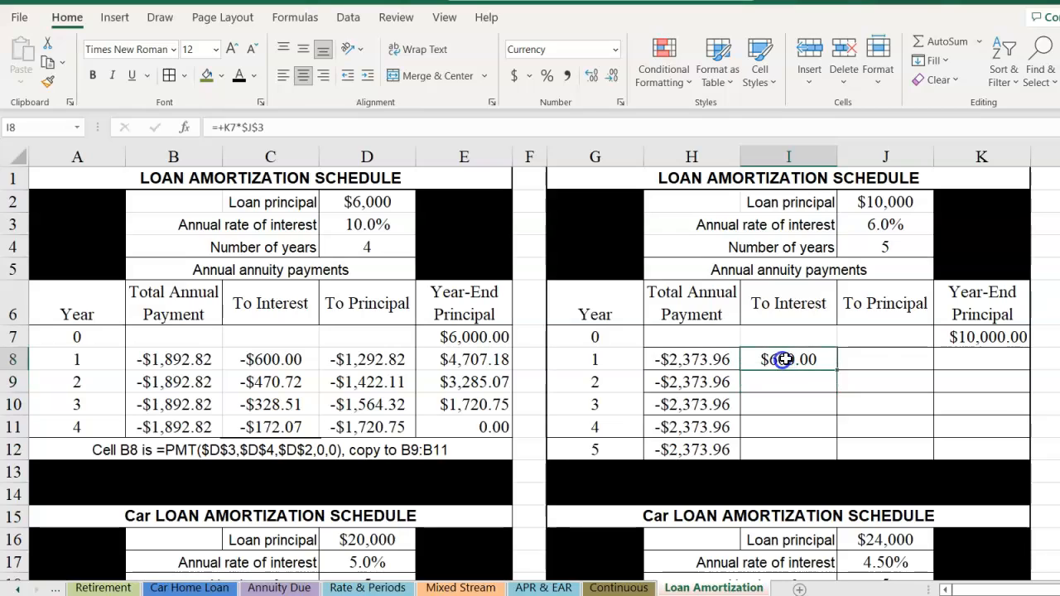
pyautogui.click(868, 361)
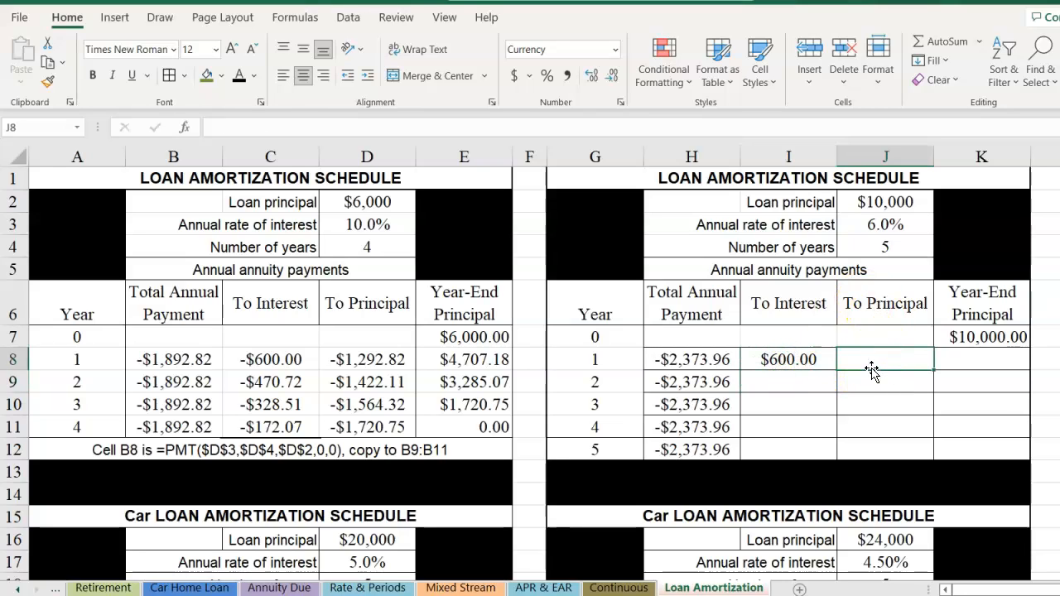
pyautogui.write('+')
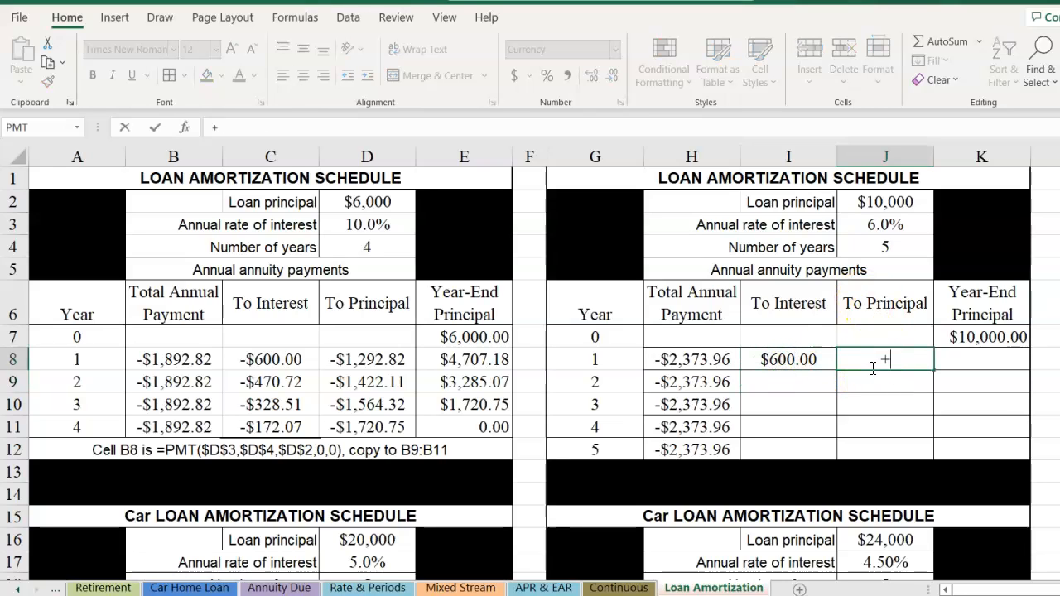
pyautogui.click(678, 360)
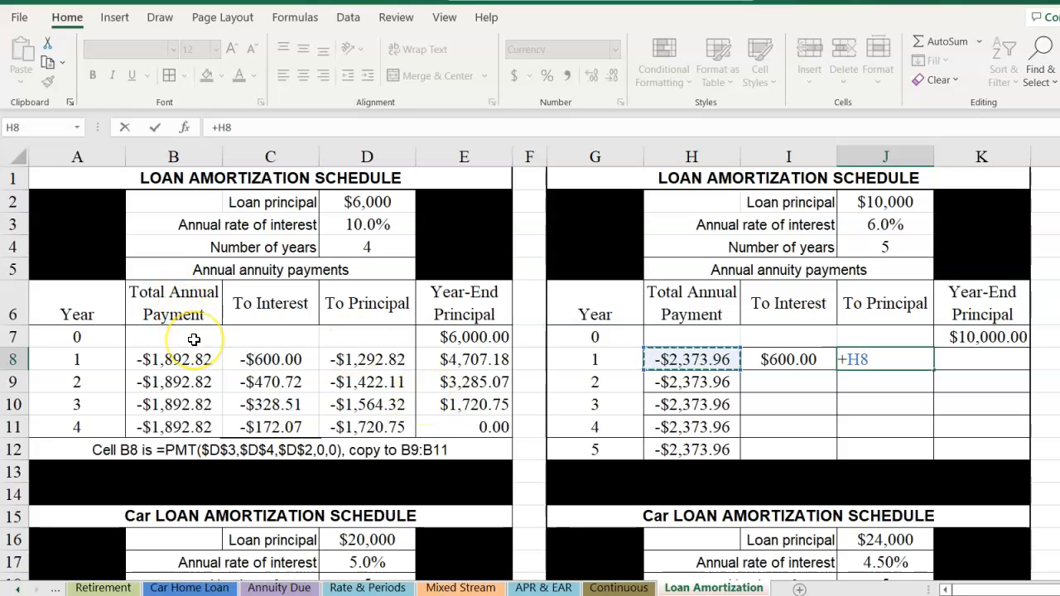
pyautogui.press('Escape')
# Check the sign in the example's C8 interest formula, and change the I8 formula to =-K7*$J$3
pyautogui.click(266, 359)
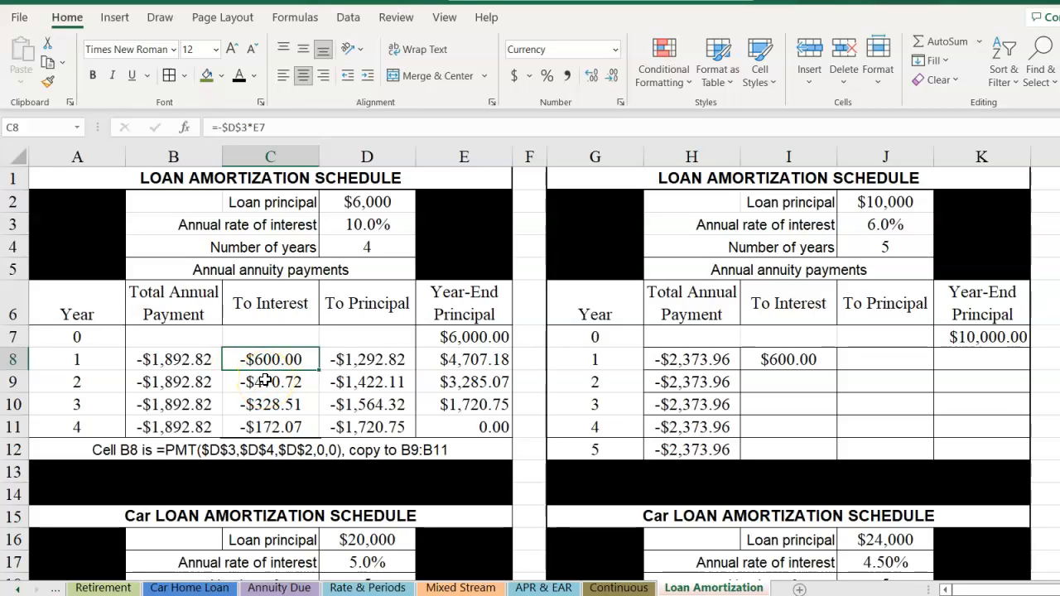
pyautogui.click(788, 360)
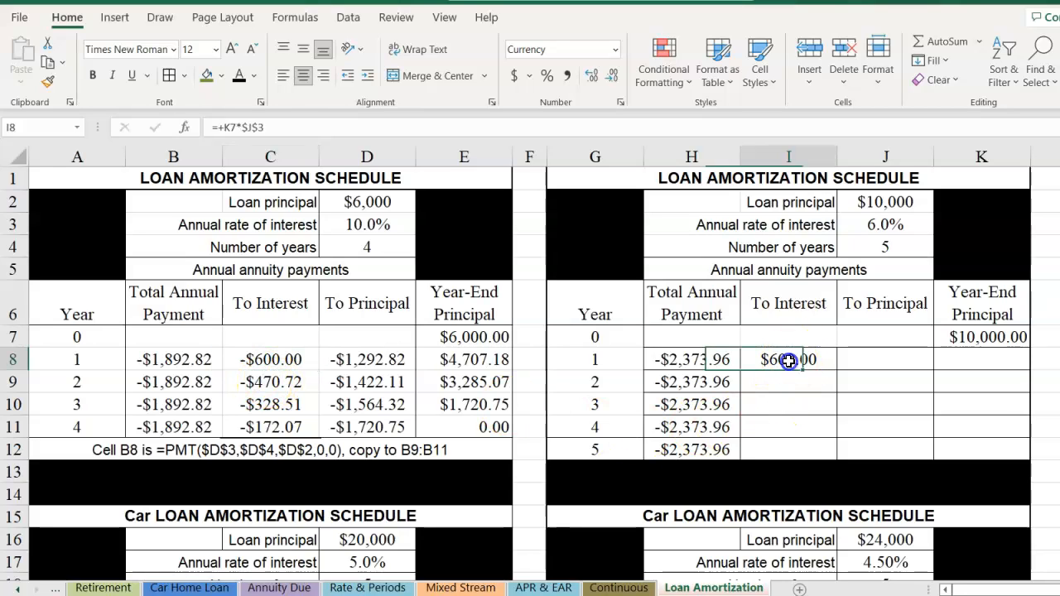
pyautogui.click(218, 126)
pyautogui.write('+')
pyautogui.press('BackSpace')
pyautogui.press('BackSpace')
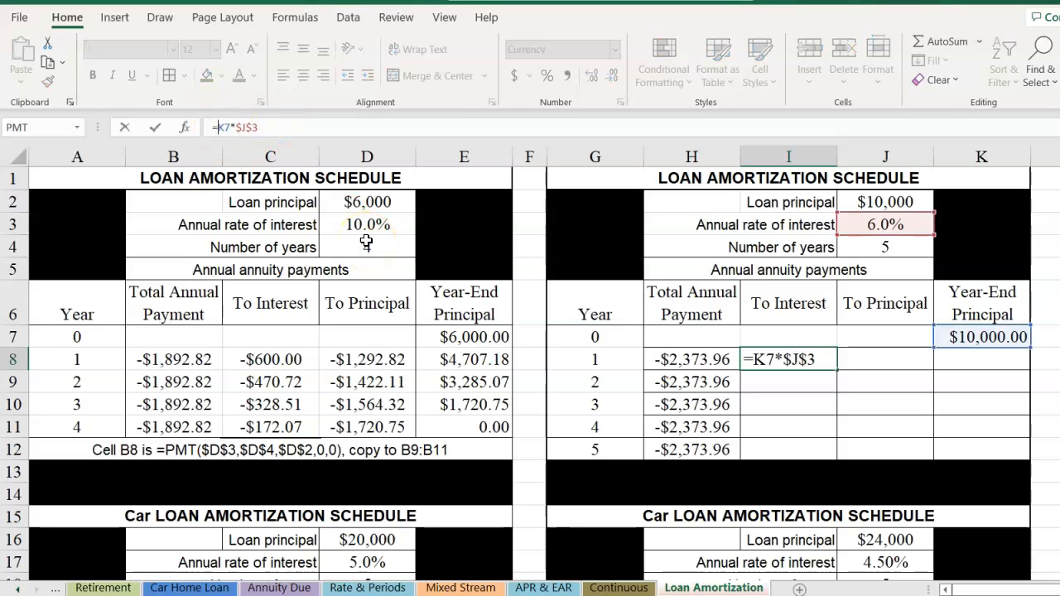
pyautogui.press('Return')
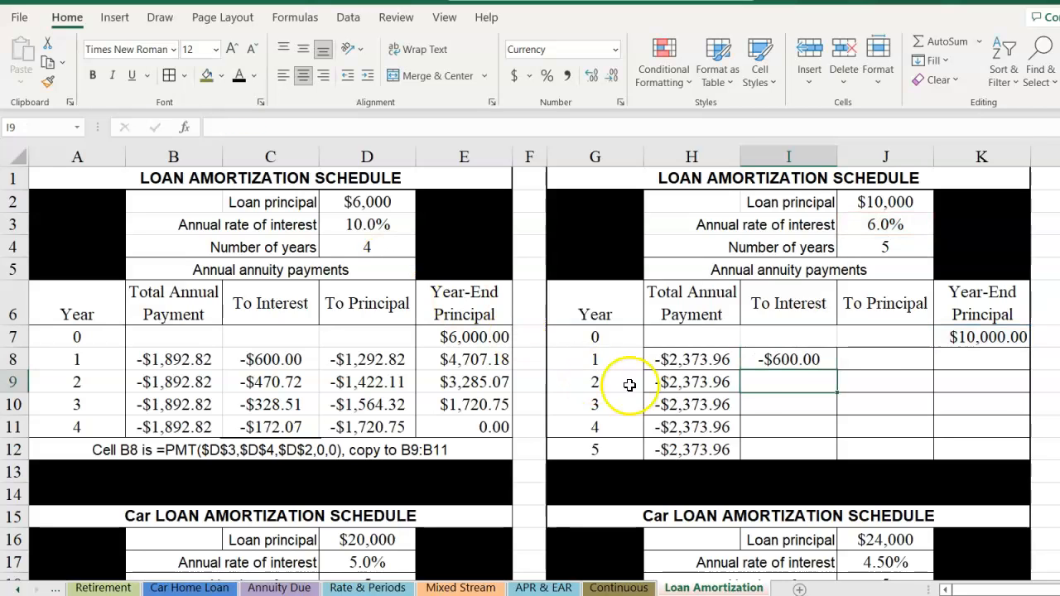
# Enter the formula +H8+I8 in J8 for the year 1 principal portion
pyautogui.click(876, 359)
pyautogui.write('+')
pyautogui.click(694, 359)
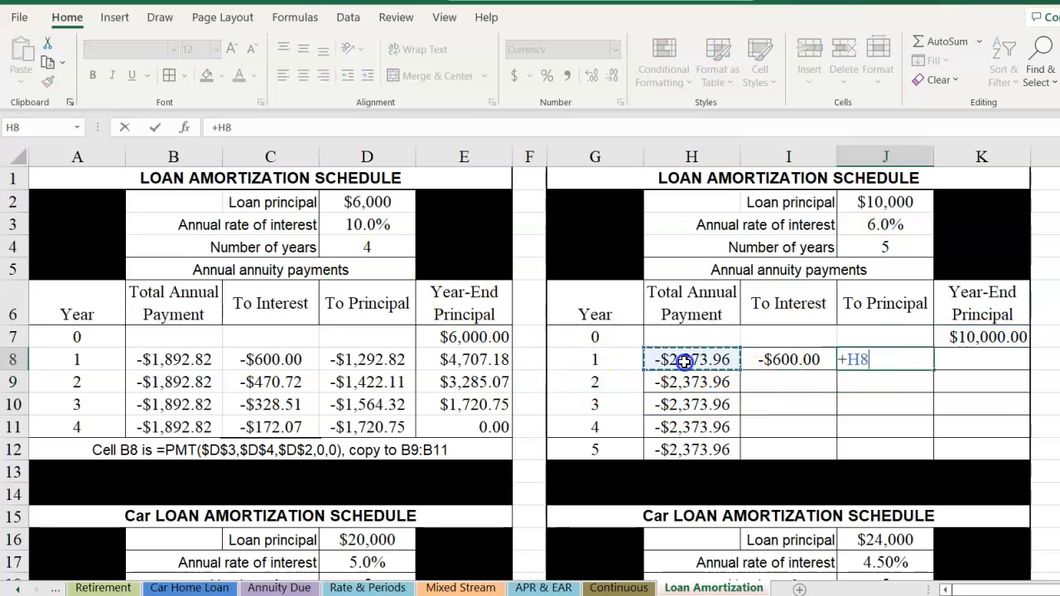
pyautogui.write('+')
pyautogui.click(781, 363)
pyautogui.press('Return')
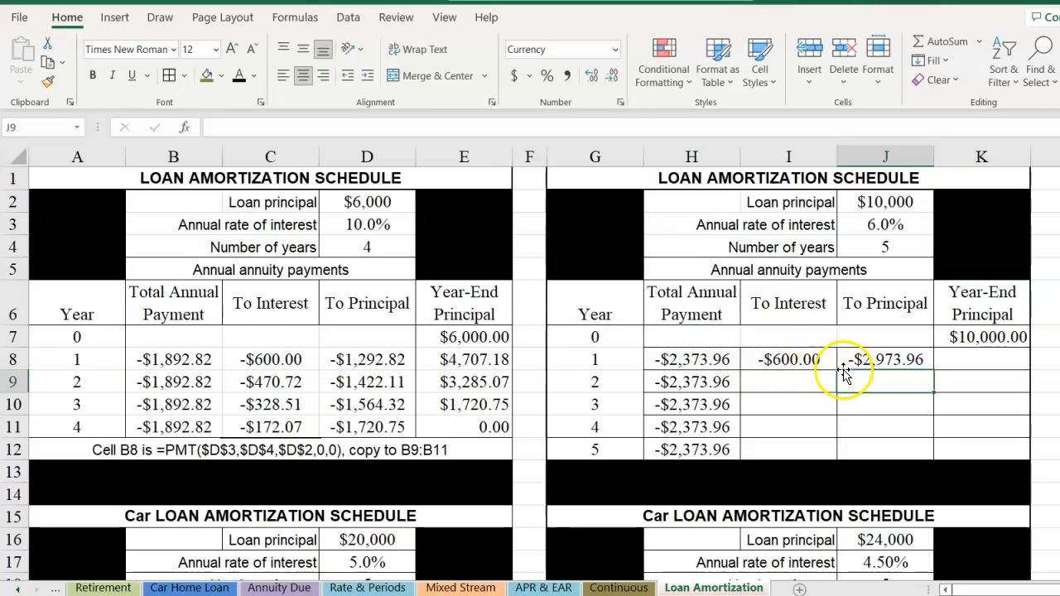
# Correct the J8 formula to =+H8-I8 so that the interest is subtracted from the payment
pyautogui.click(884, 358)
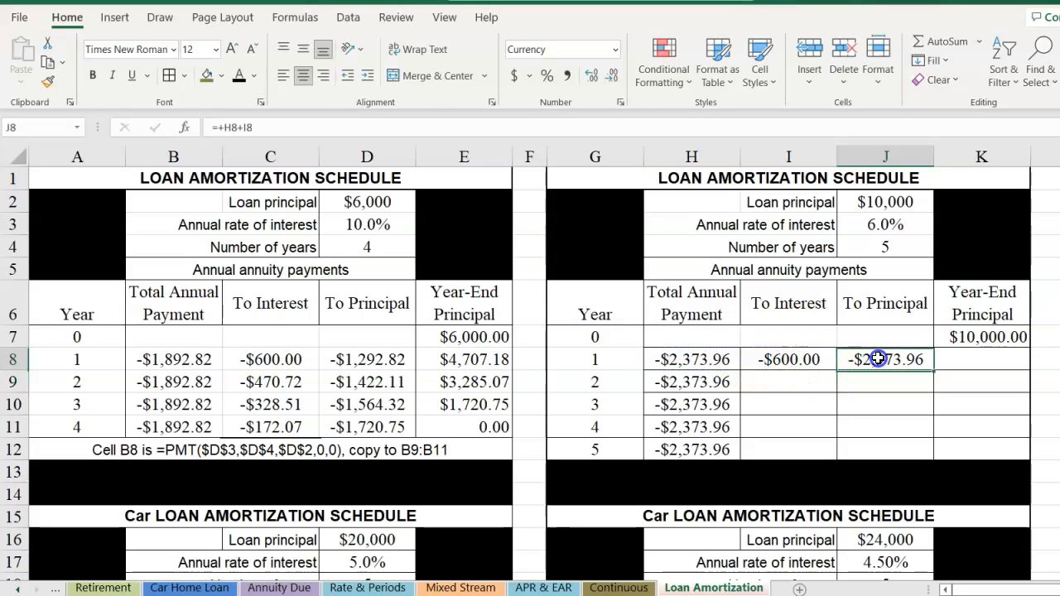
pyautogui.click(243, 126)
pyautogui.press('BackSpace')
pyautogui.write('-')
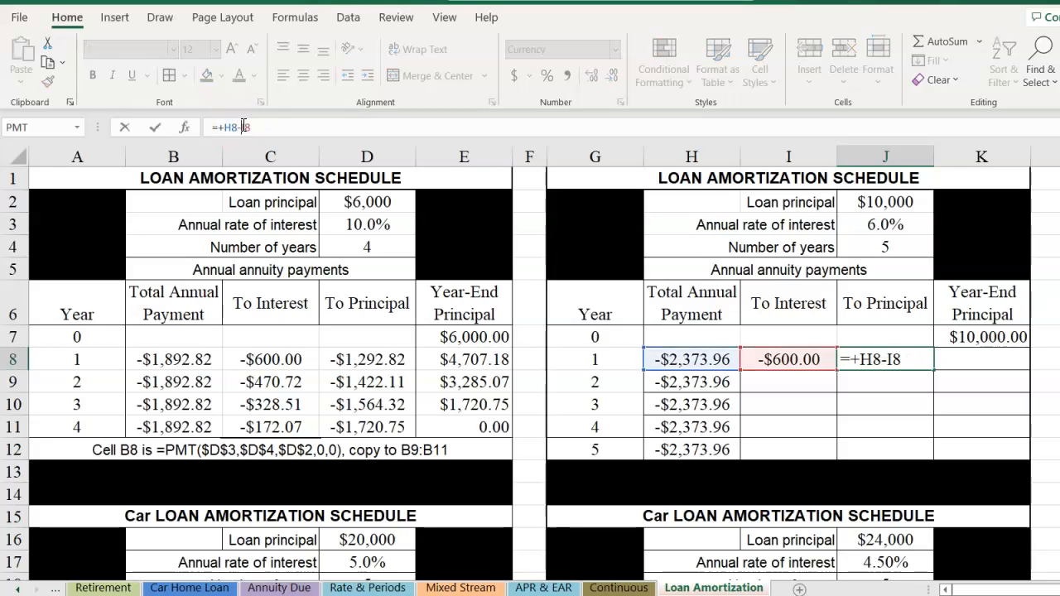
pyautogui.press('Return')
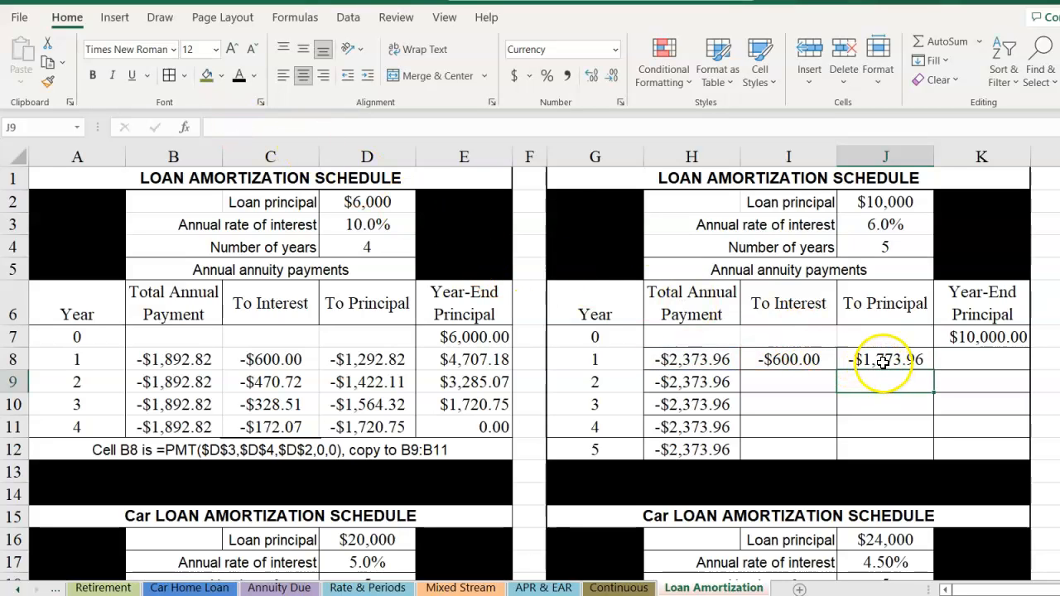
# Enter the year 1 ending principal formula +K7+J8 in K8
pyautogui.click(984, 361)
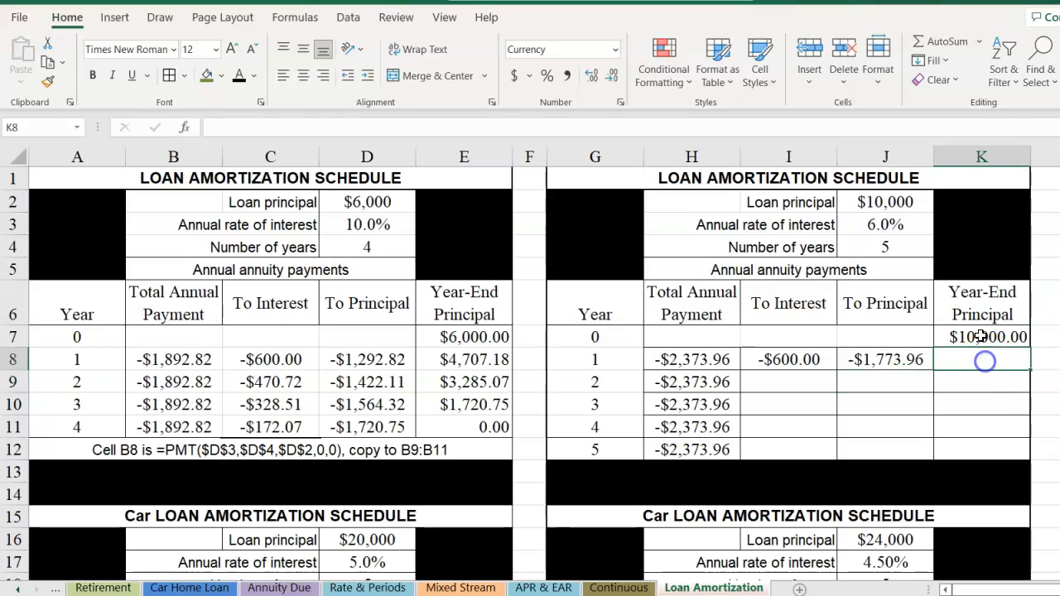
pyautogui.write('+')
pyautogui.click(978, 335)
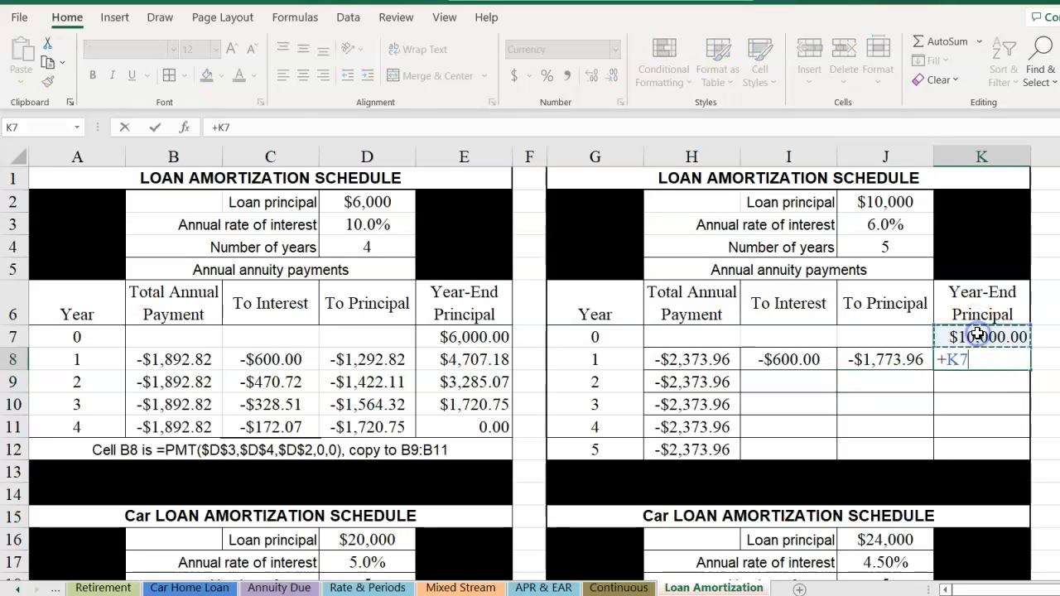
pyautogui.write('+')
pyautogui.click(886, 360)
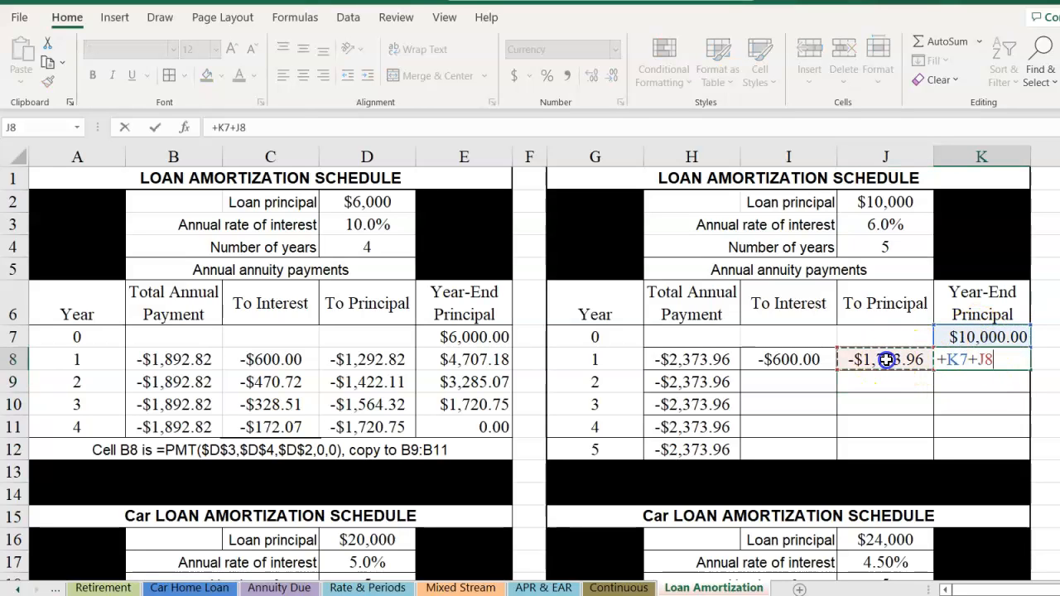
pyautogui.press('Return')
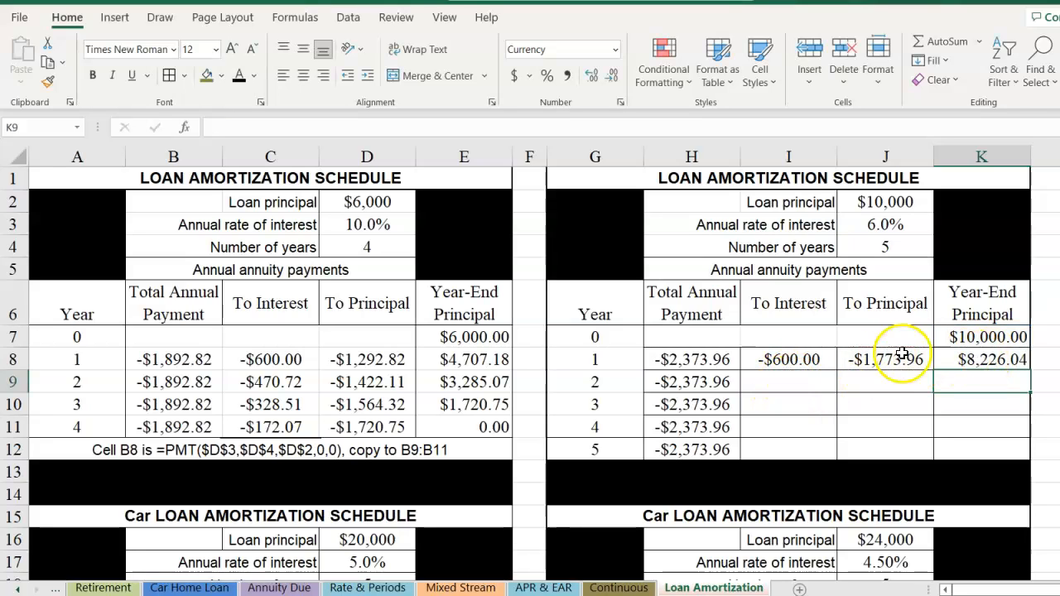
# Copy the interest, principal and year-end principal formulas in I8:K8 down to row 12
pyautogui.click(789, 359)
pyautogui.click(866, 360)
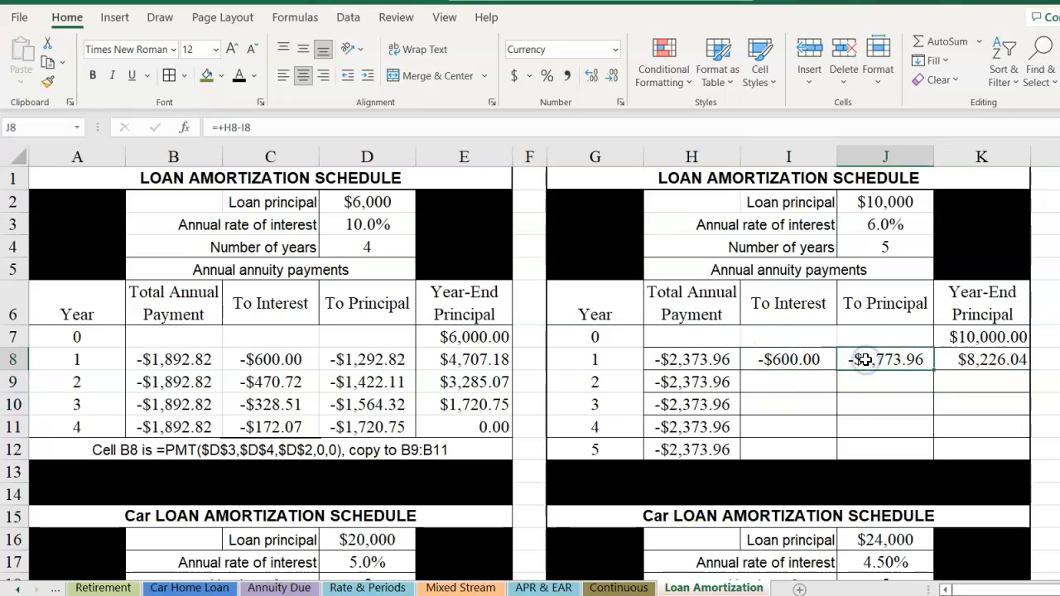
pyautogui.click(959, 358)
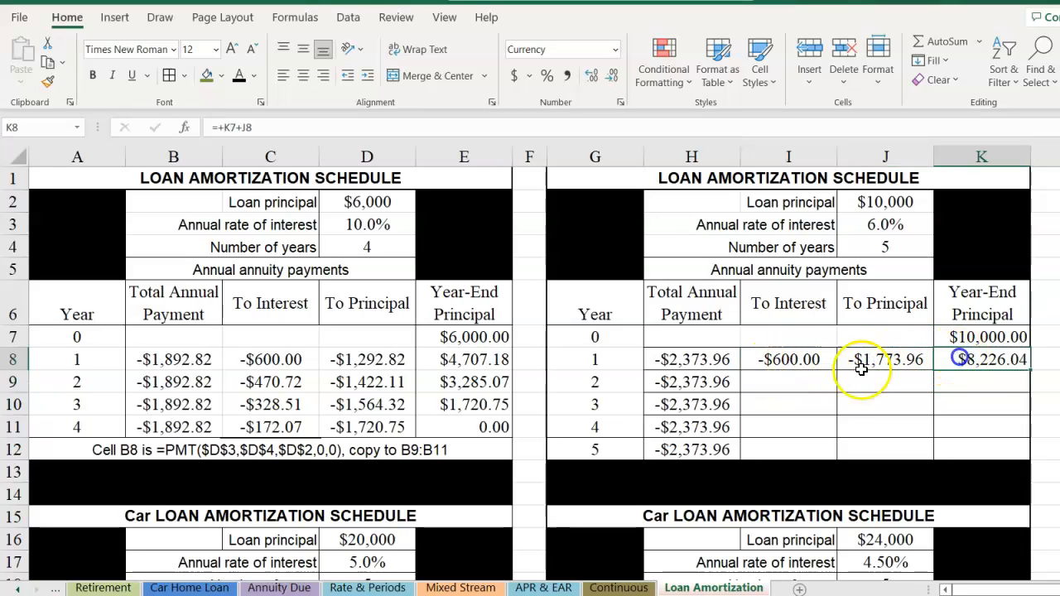
pyautogui.moveTo(781, 358); pyautogui.dragTo(1020, 457)
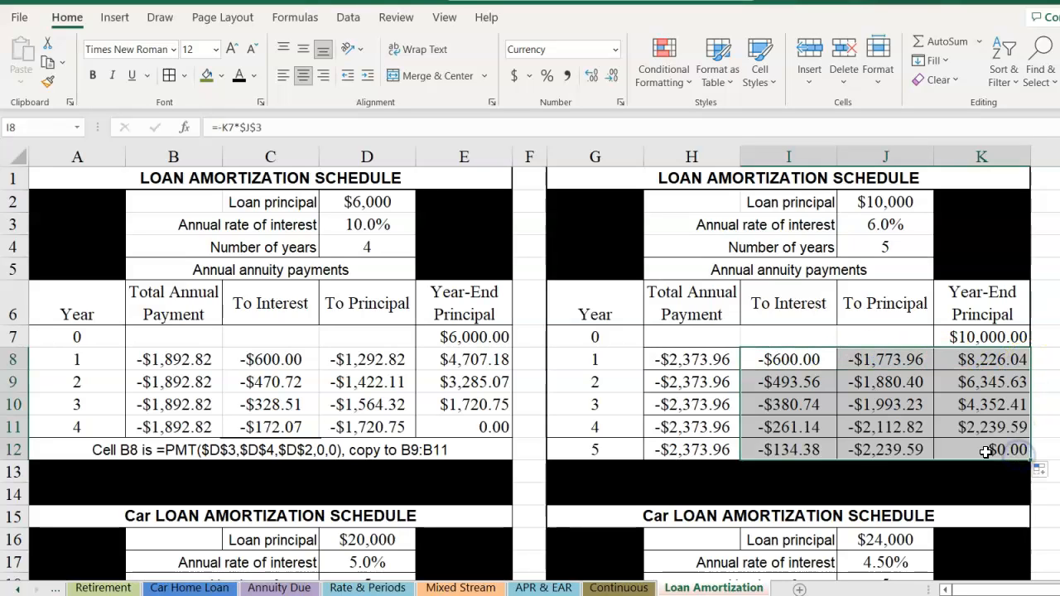
pyautogui.click(984, 451)
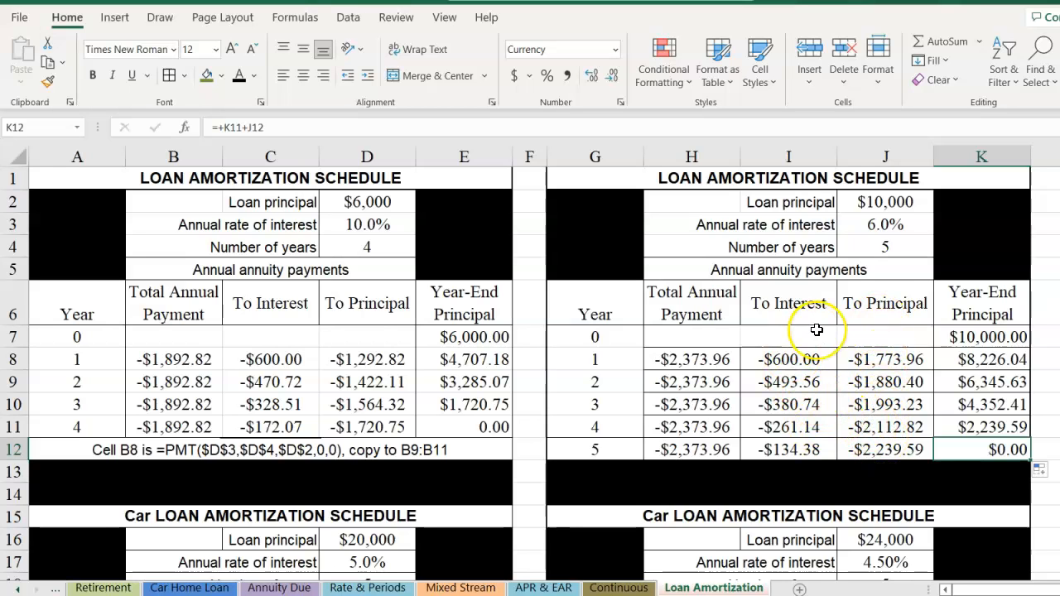
# Examine the completed $20,000 car loan amortization schedule and its monthly payment formula in B23
pyautogui.scroll(-1, 817, 327)
pyautogui.scroll(1, 817, 330)
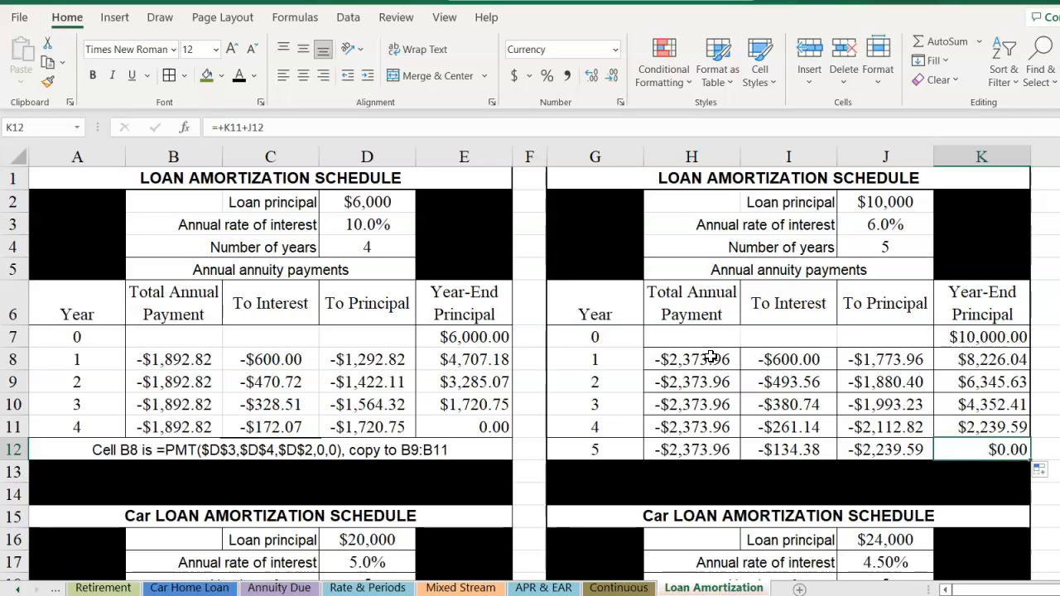
pyautogui.scroll(-5, 709, 349)
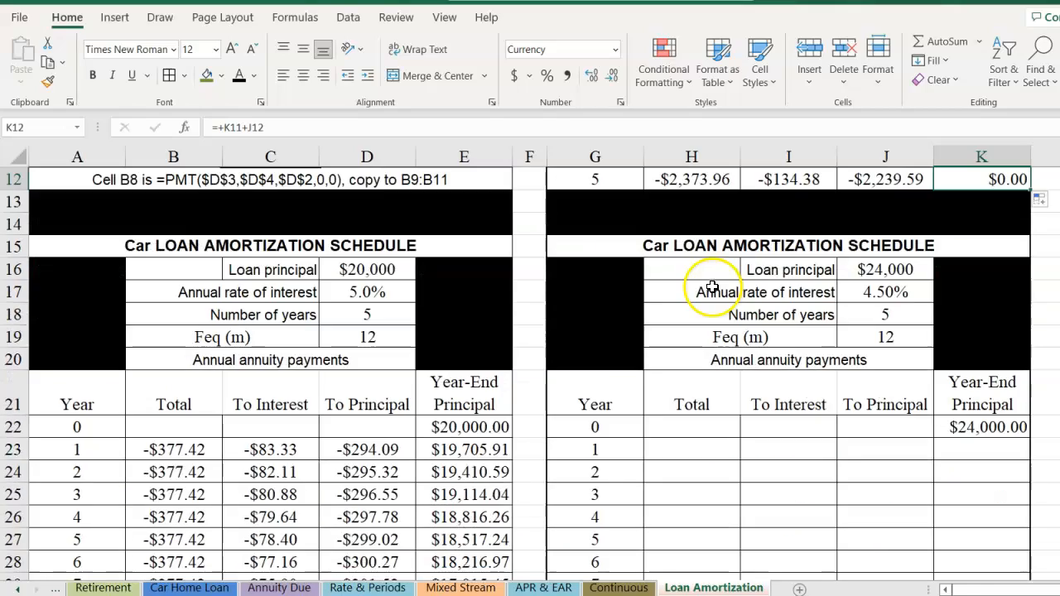
pyautogui.scroll(-20, 249, 282)
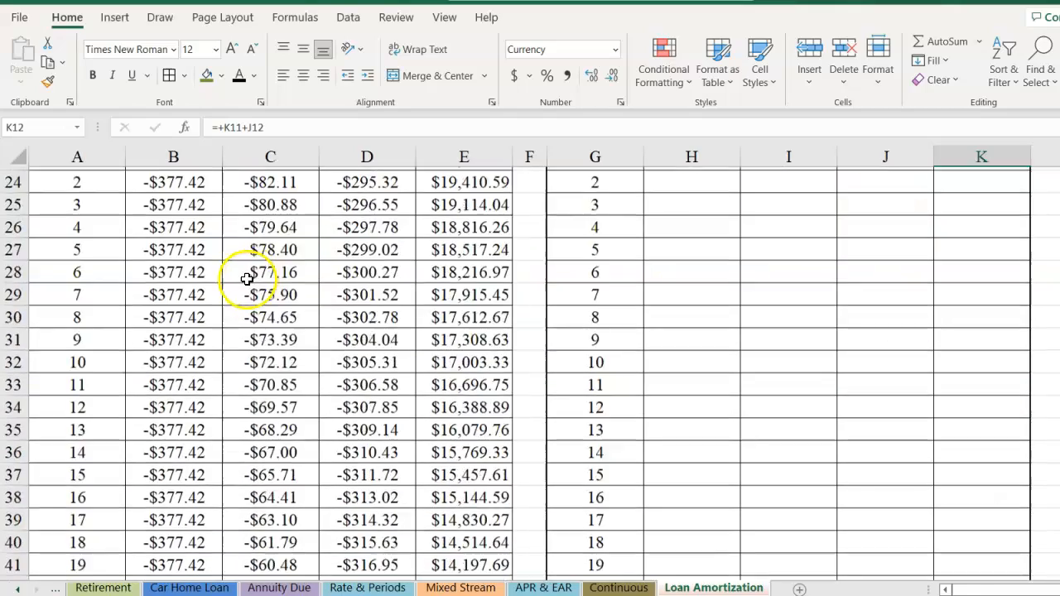
pyautogui.scroll(-1, 230, 302)
pyautogui.scroll(15, 227, 304)
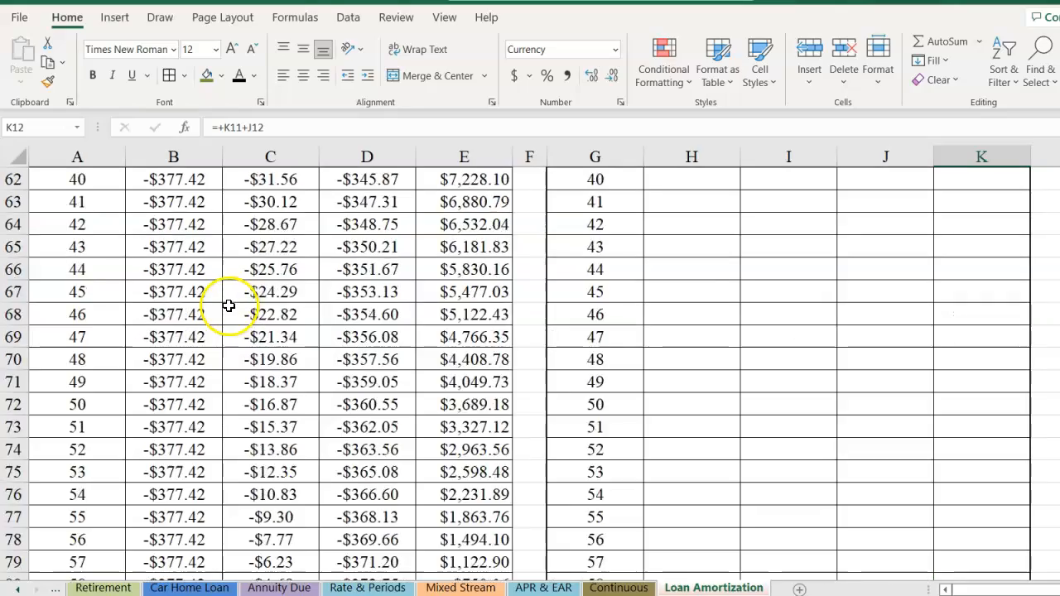
pyautogui.scroll(8, 226, 306)
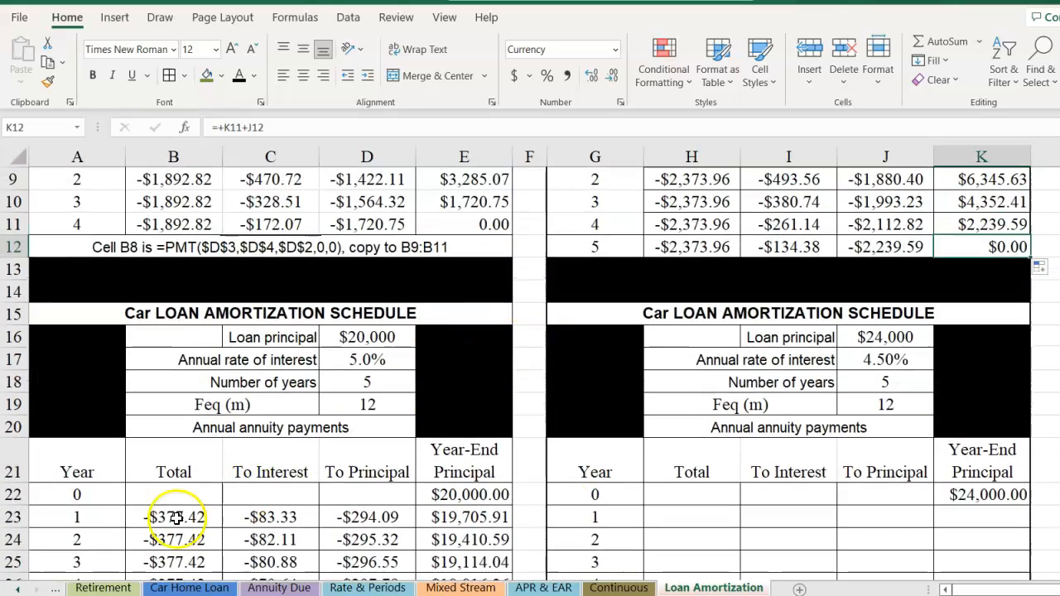
pyautogui.click(161, 517)
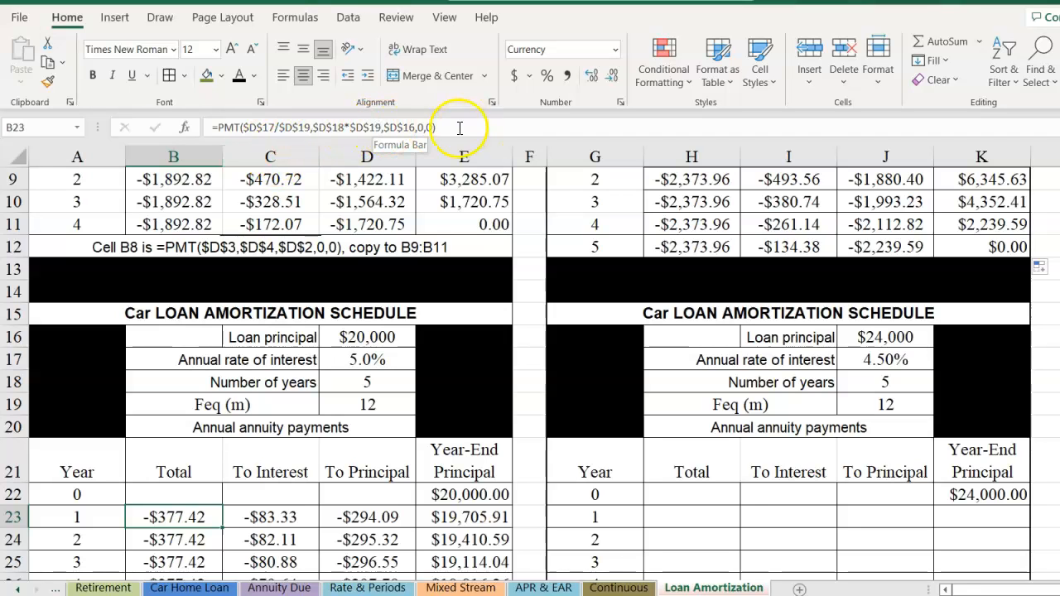
# Start a PMT function in H23 for the $24,000 car loan, with the rate set to J17/J19
pyautogui.scroll(-2, 213, 472)
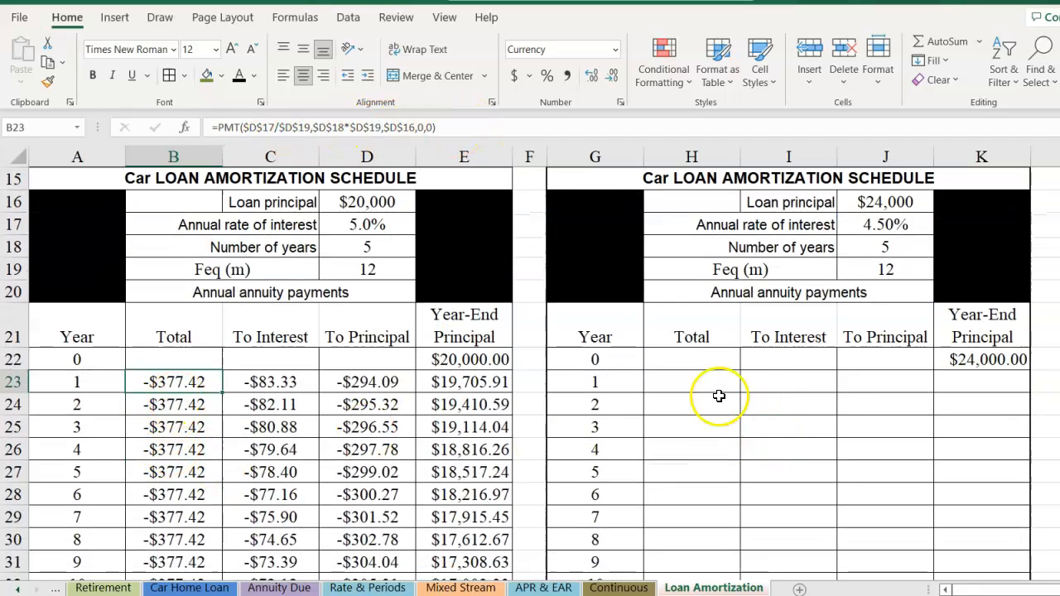
pyautogui.click(675, 378)
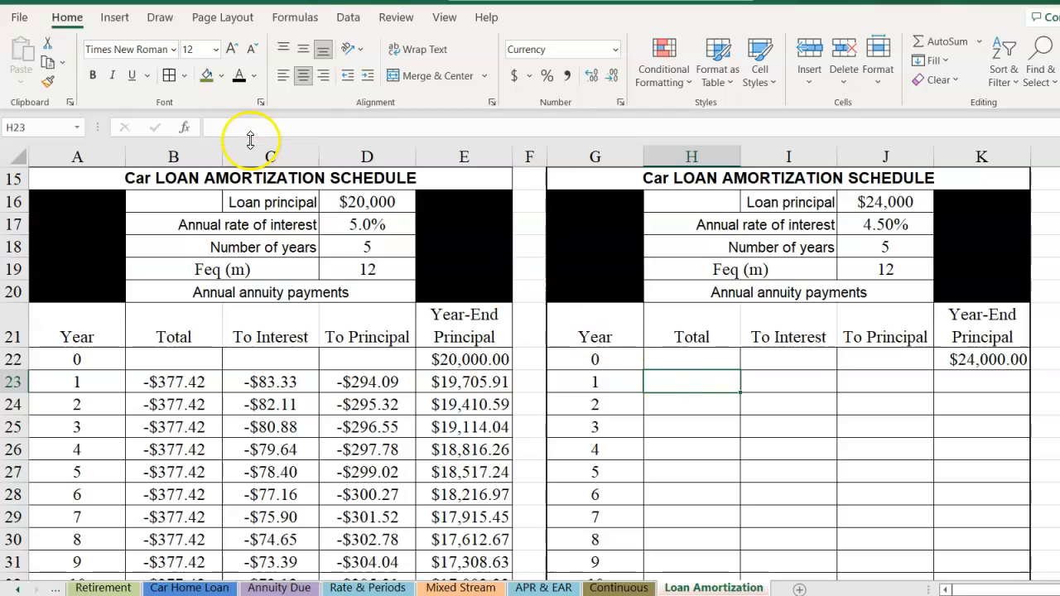
pyautogui.click(189, 131)
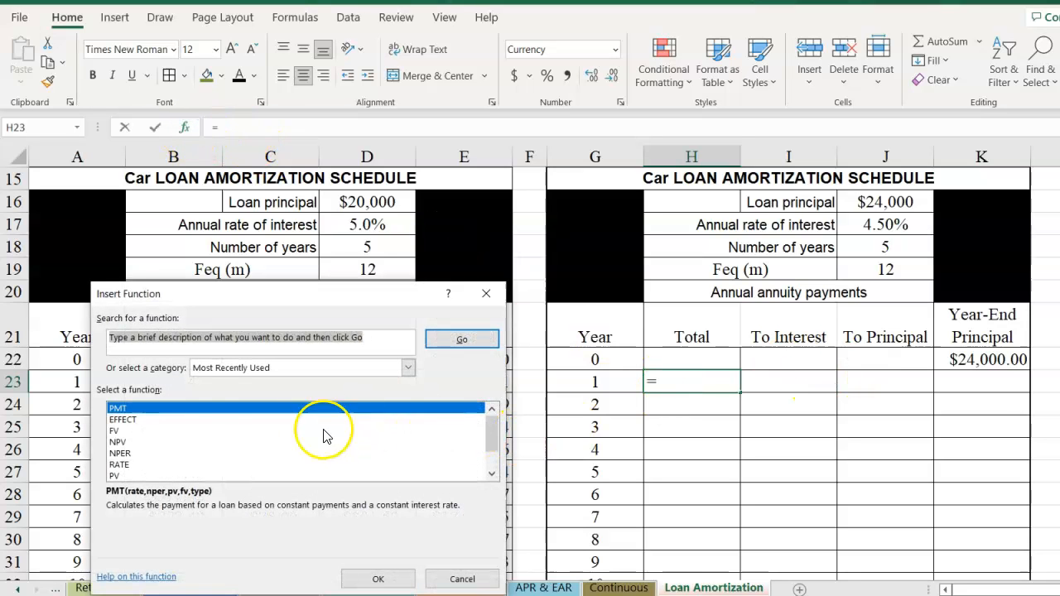
pyautogui.click(209, 407)
pyautogui.press('Return')
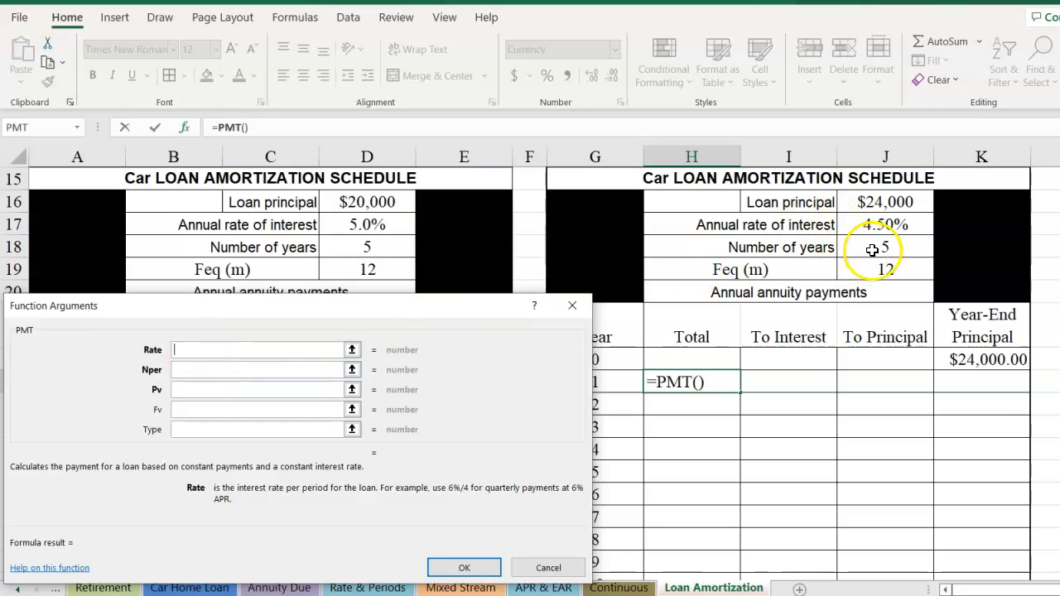
pyautogui.click(854, 225)
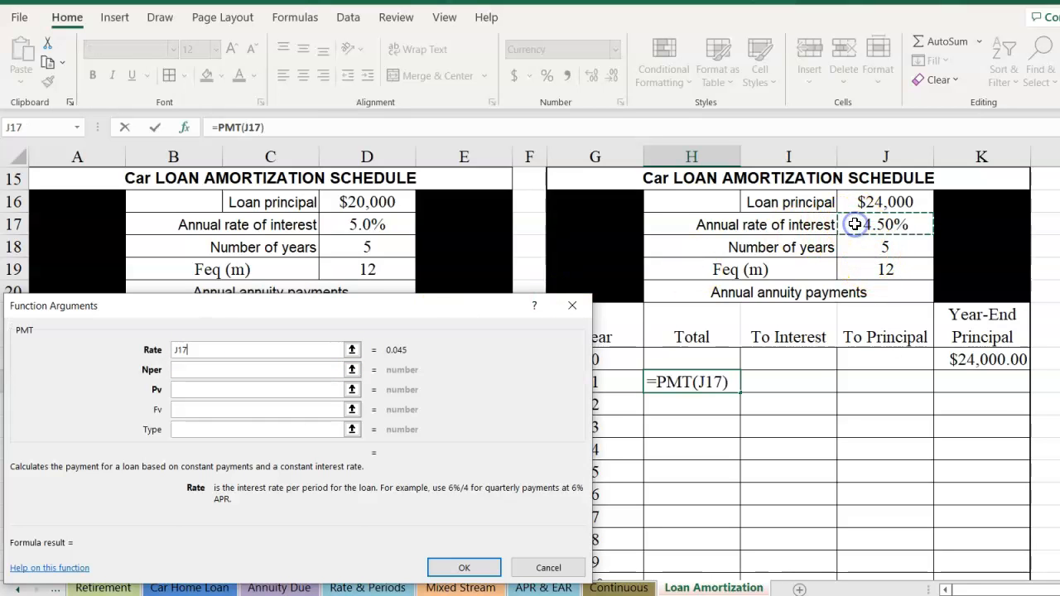
pyautogui.click(865, 268)
pyautogui.click(867, 272)
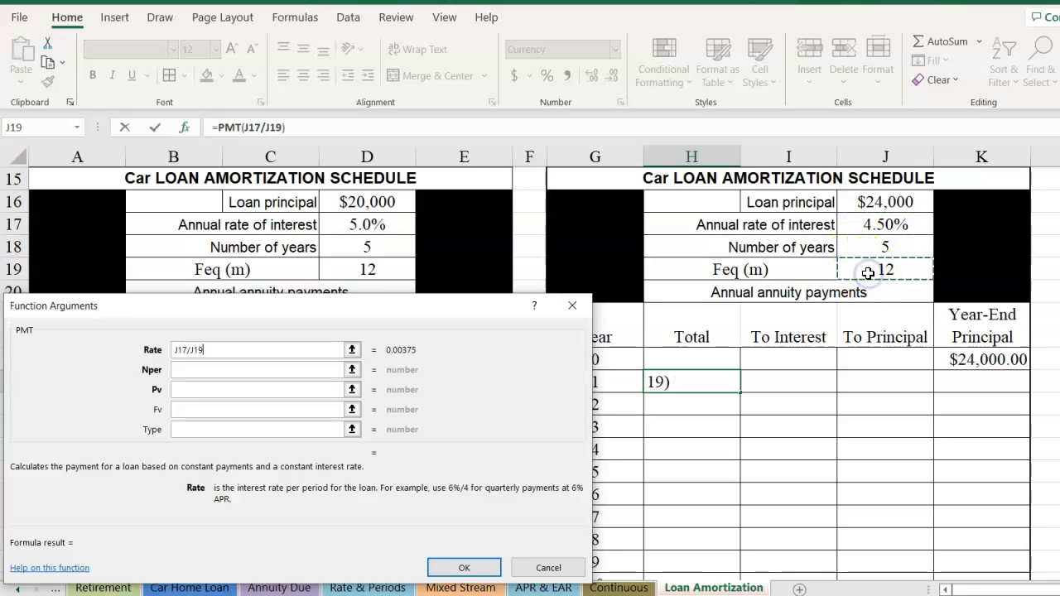
# Set the PMT function's number of periods to J18*J19 and its present value to J16
pyautogui.click(256, 370)
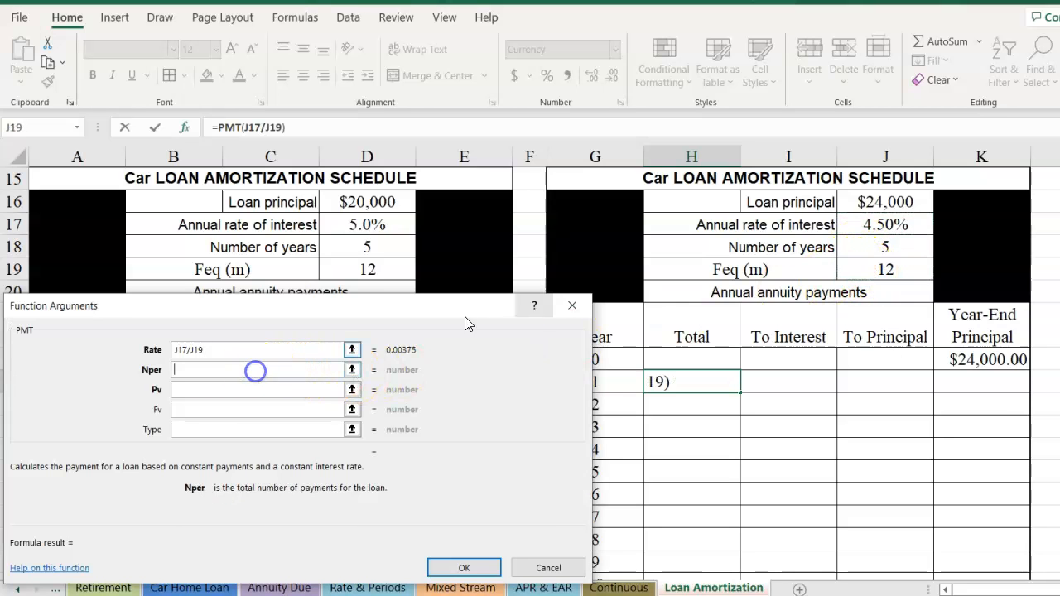
pyautogui.click(870, 247)
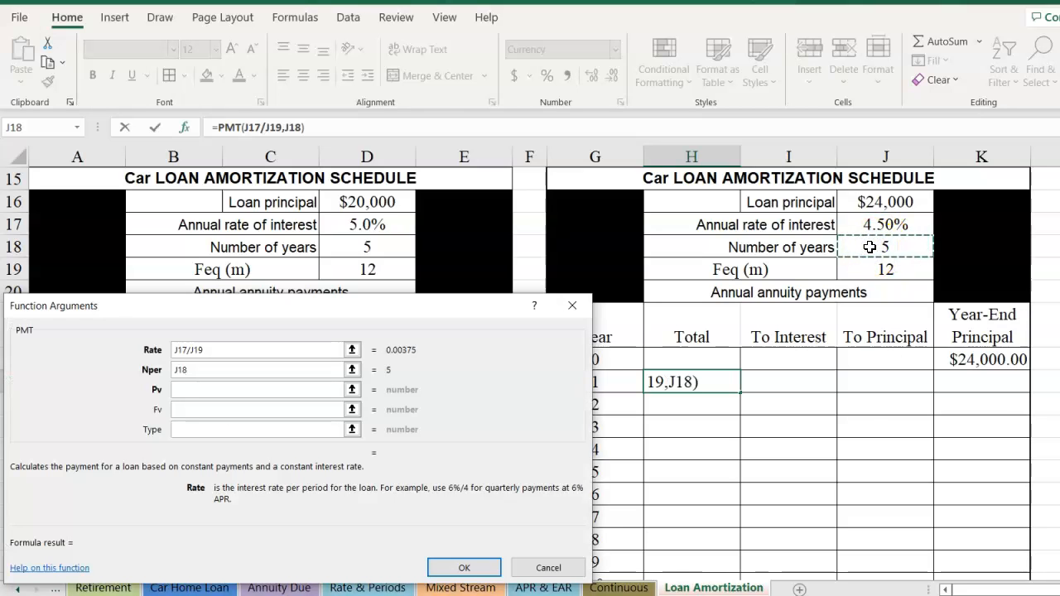
pyautogui.write('*')
pyautogui.click(883, 269)
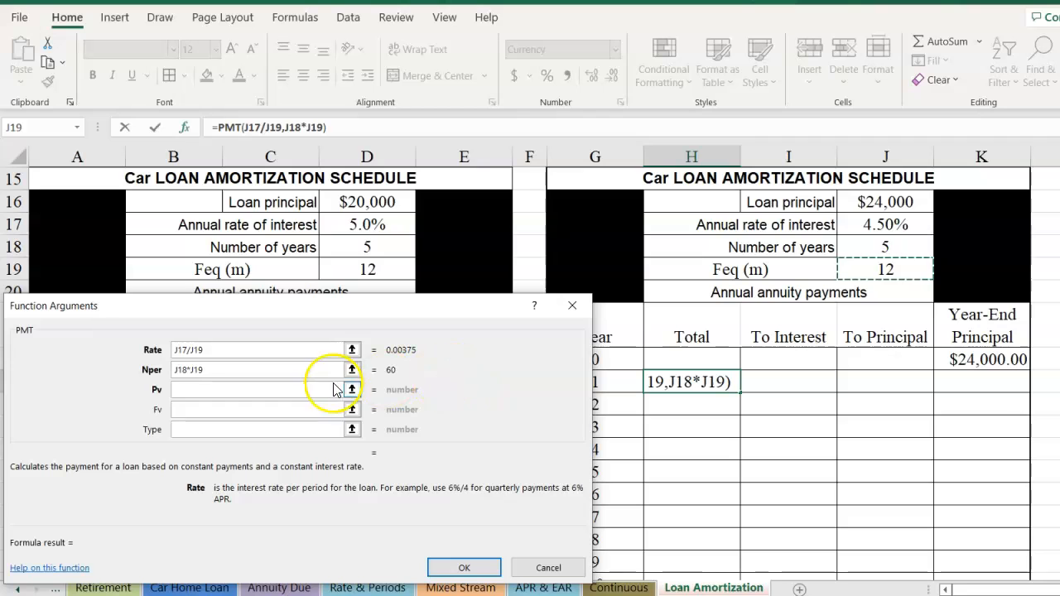
pyautogui.click(199, 389)
pyautogui.click(878, 201)
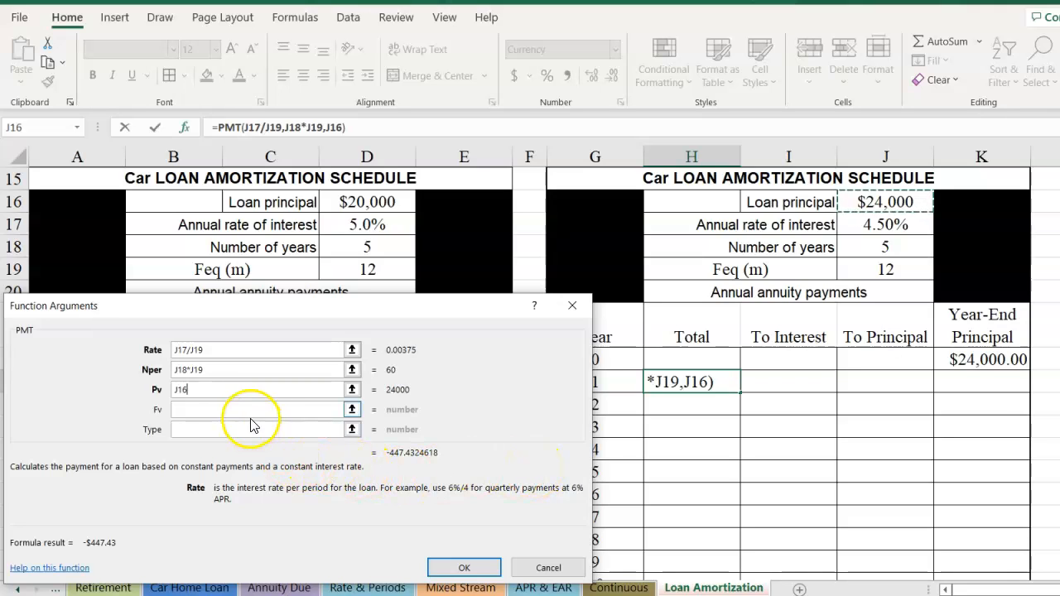
# Make all cell references in the PMT arguments absolute and enter the payment formula in H23
pyautogui.click(177, 405)
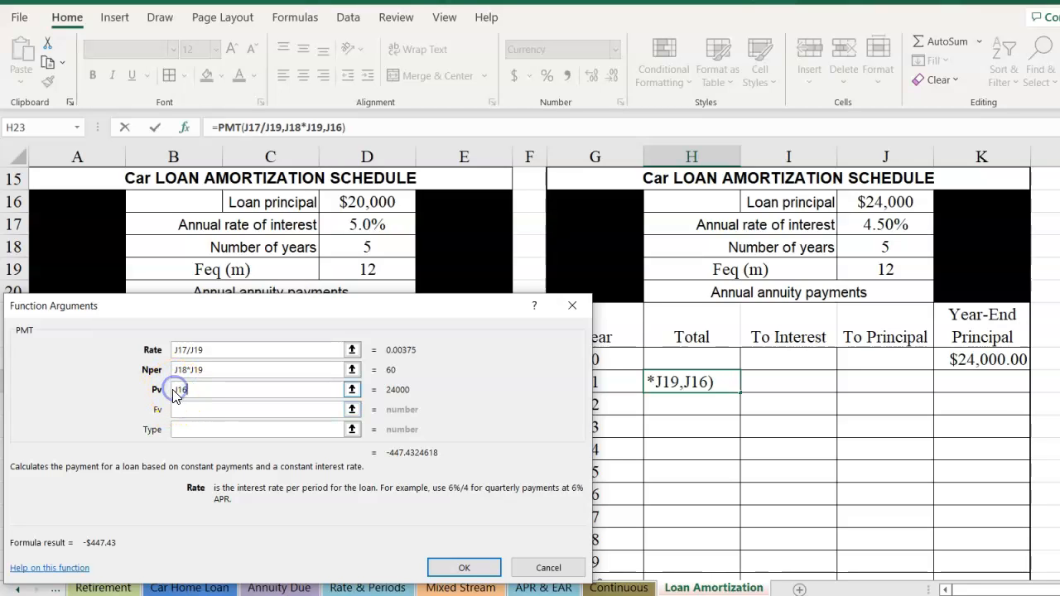
pyautogui.press('F4')
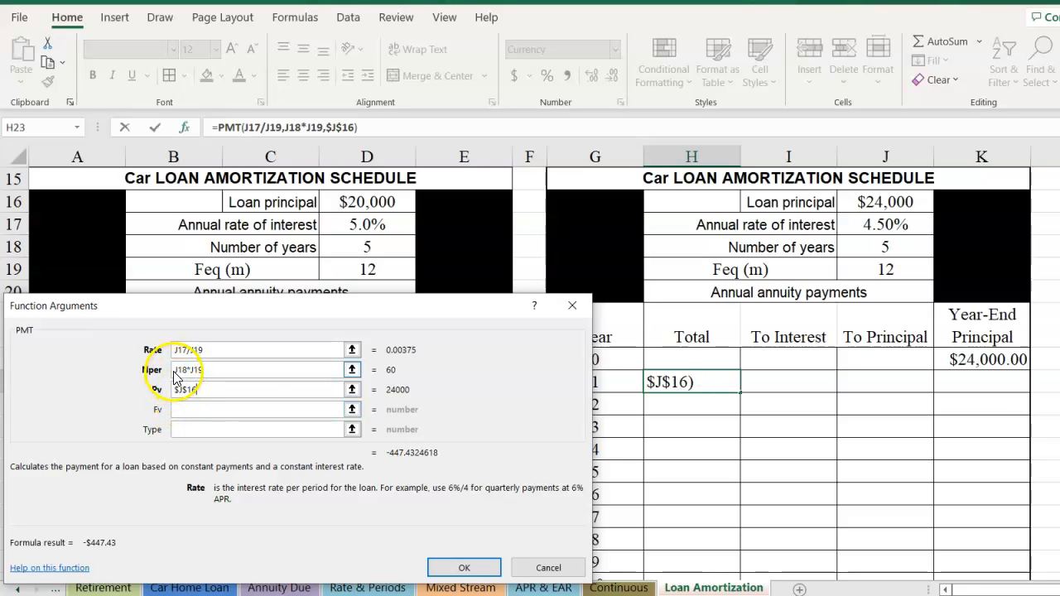
pyautogui.doubleClick(174, 371)
pyautogui.press('F4')
pyautogui.doubleClick(169, 350)
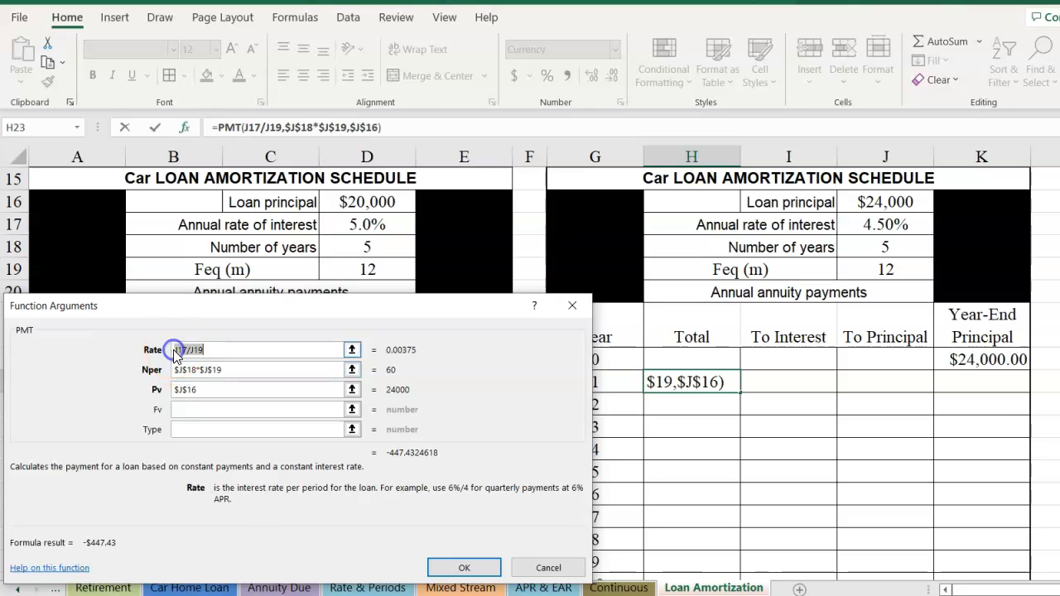
pyautogui.press('F4')
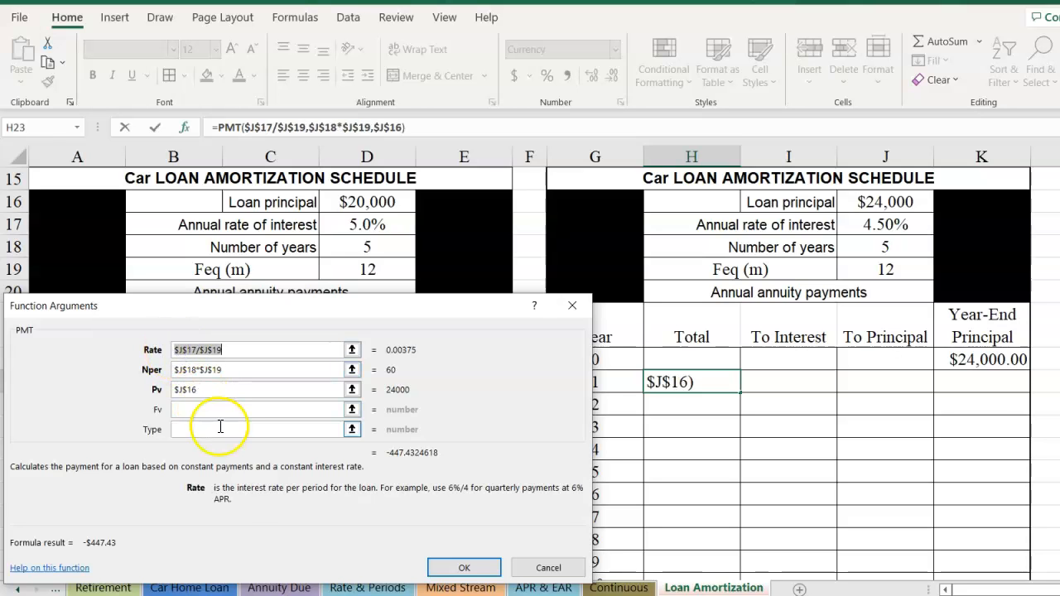
pyautogui.click(460, 568)
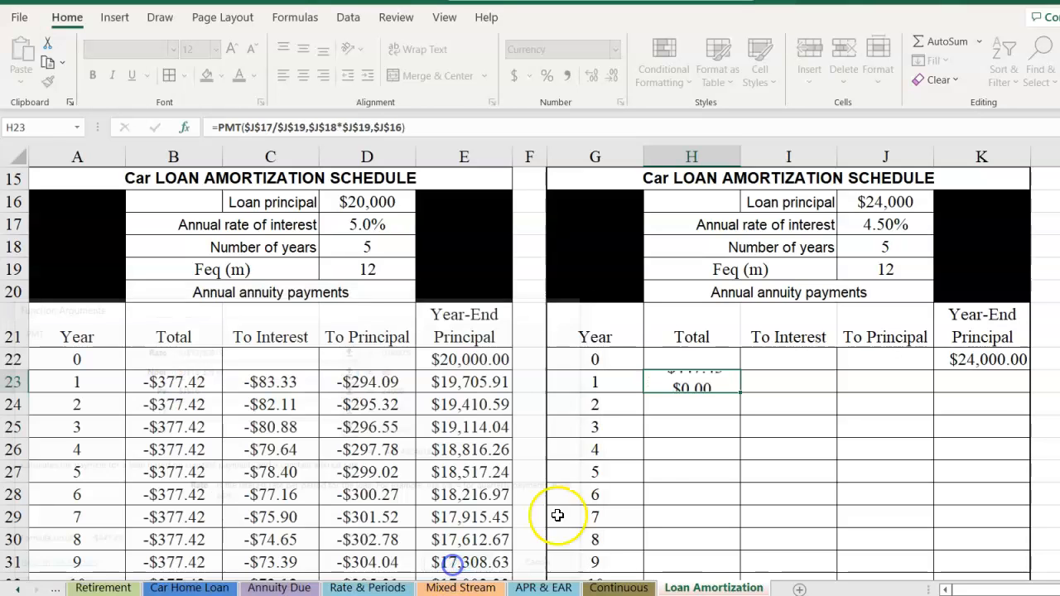
# Copy the payment formula in H23 down the Total column to row 82
pyautogui.doubleClick(740, 393)
pyautogui.scroll(-20, 710, 385)
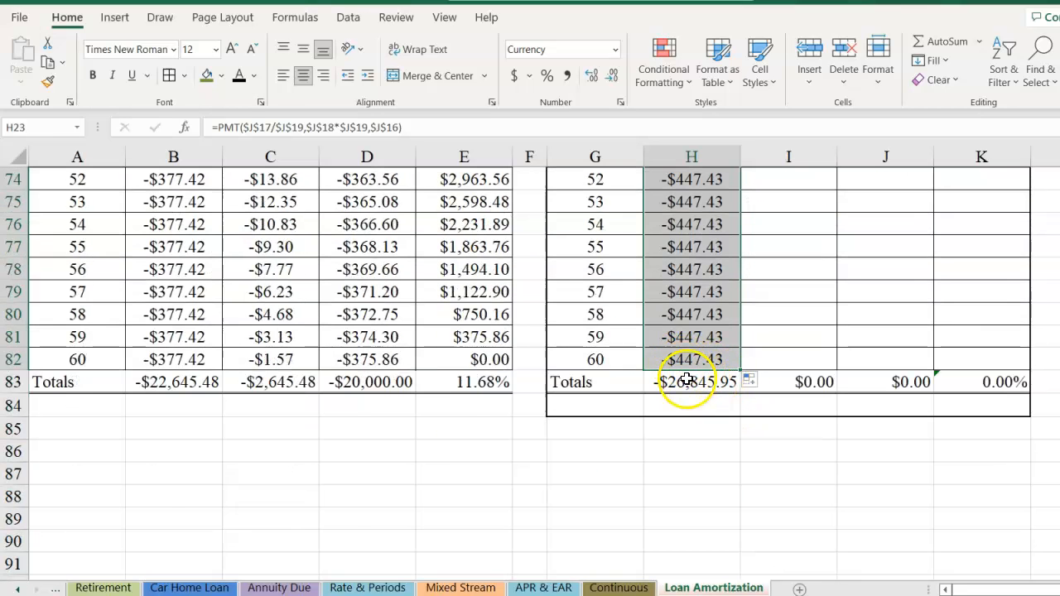
pyautogui.scroll(14, 691, 380)
pyautogui.scroll(5, 688, 379)
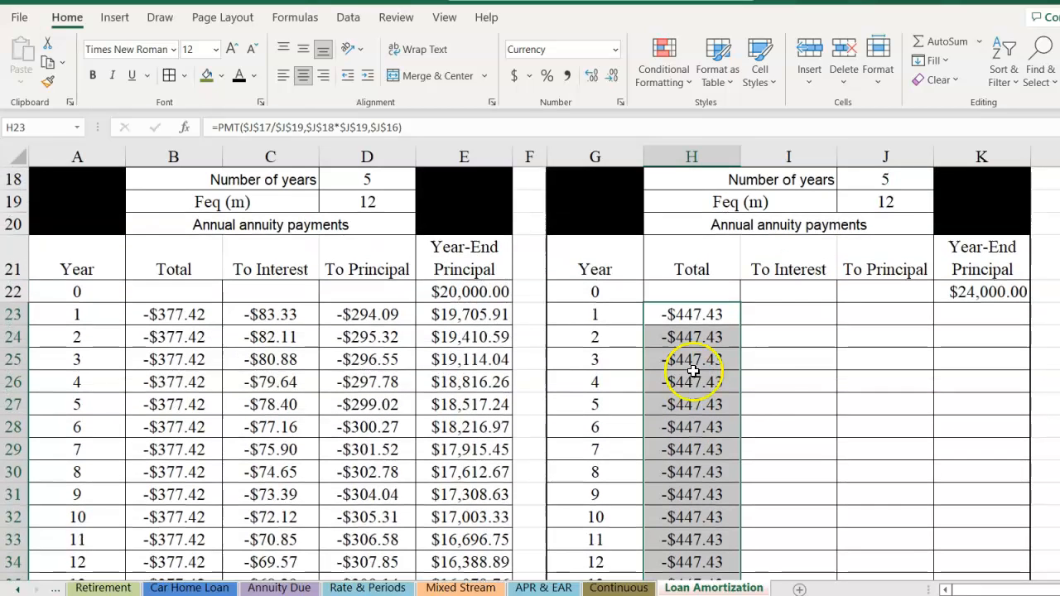
# Enter the first period's interest formula -K22*$J$17 in I23, keeping the rate reference absolute
pyautogui.click(781, 313)
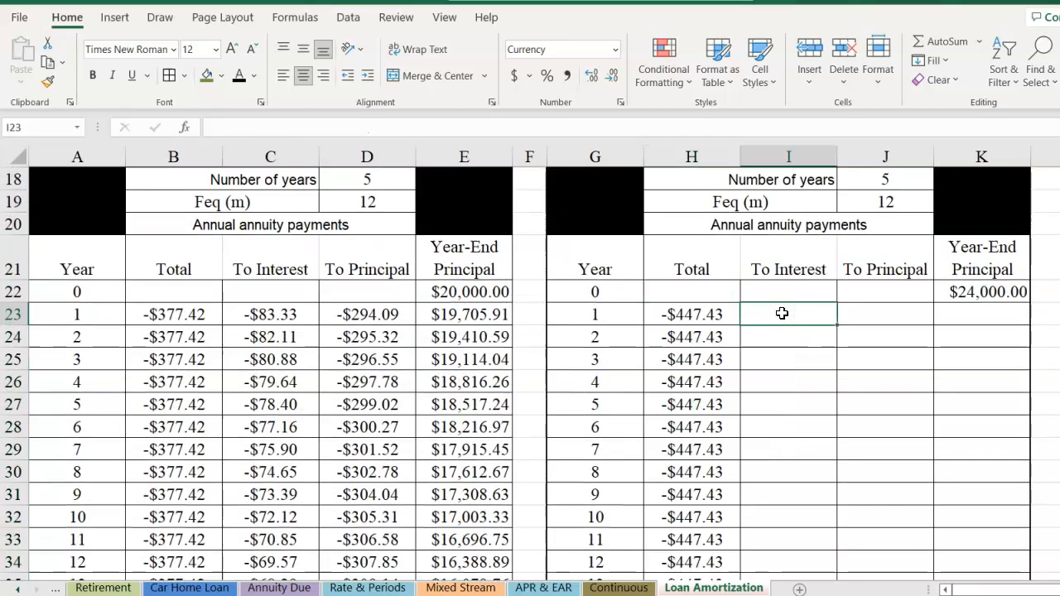
pyautogui.write('+')
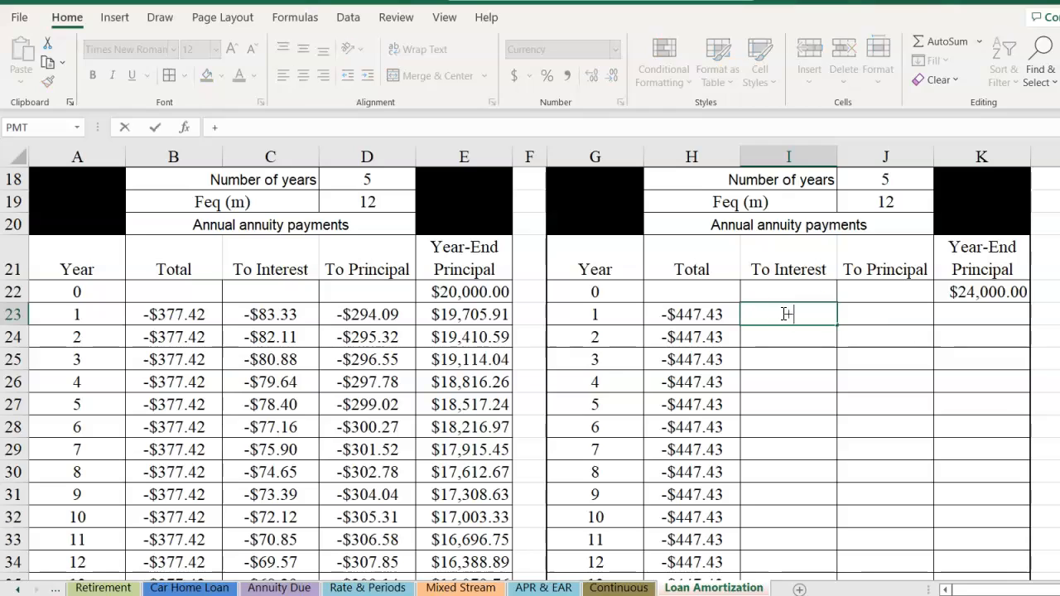
pyautogui.press('BackSpace')
pyautogui.write('-')
pyautogui.click(986, 294)
pyautogui.write('*')
pyautogui.scroll(1, 868, 215)
pyautogui.click(866, 223)
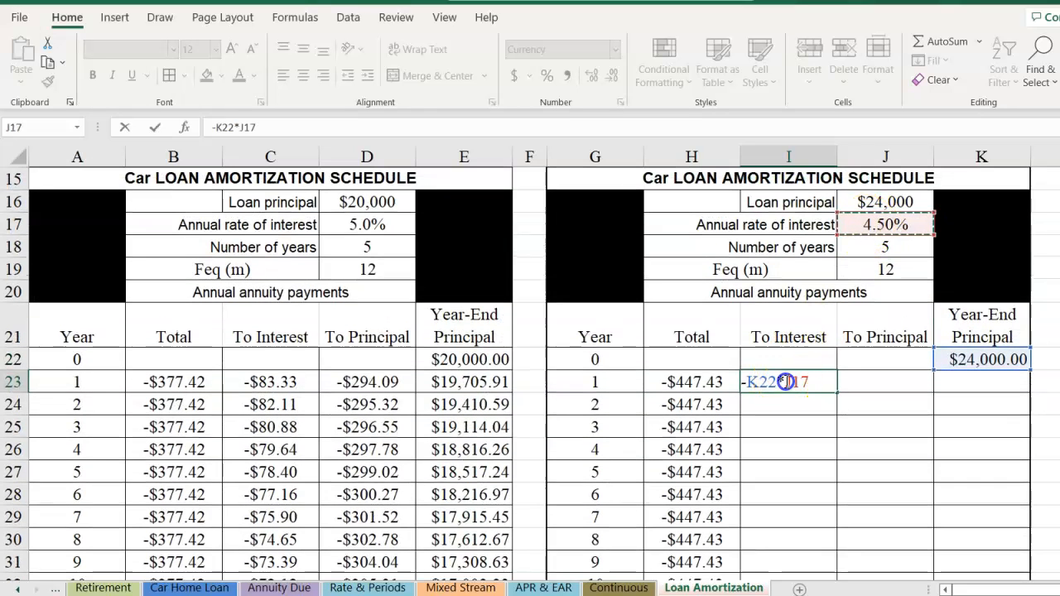
pyautogui.press('F4')
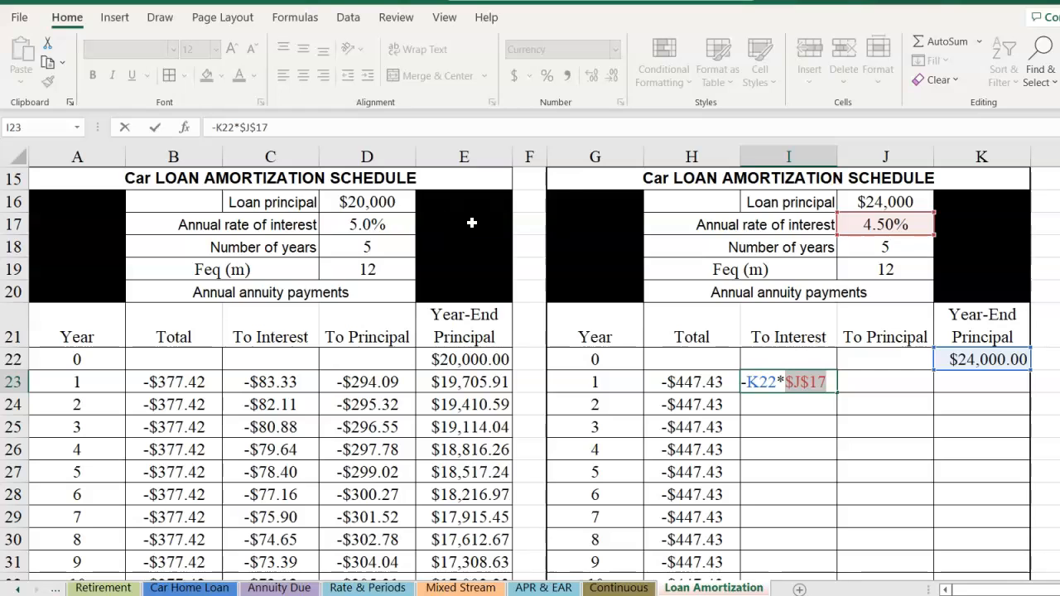
pyautogui.press('Return')
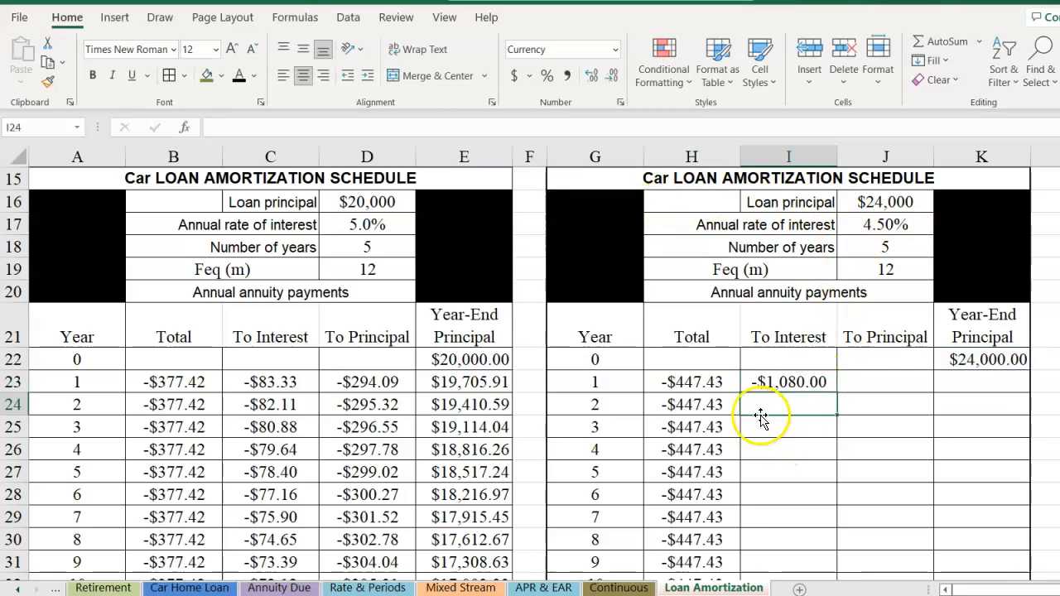
pyautogui.click(775, 382)
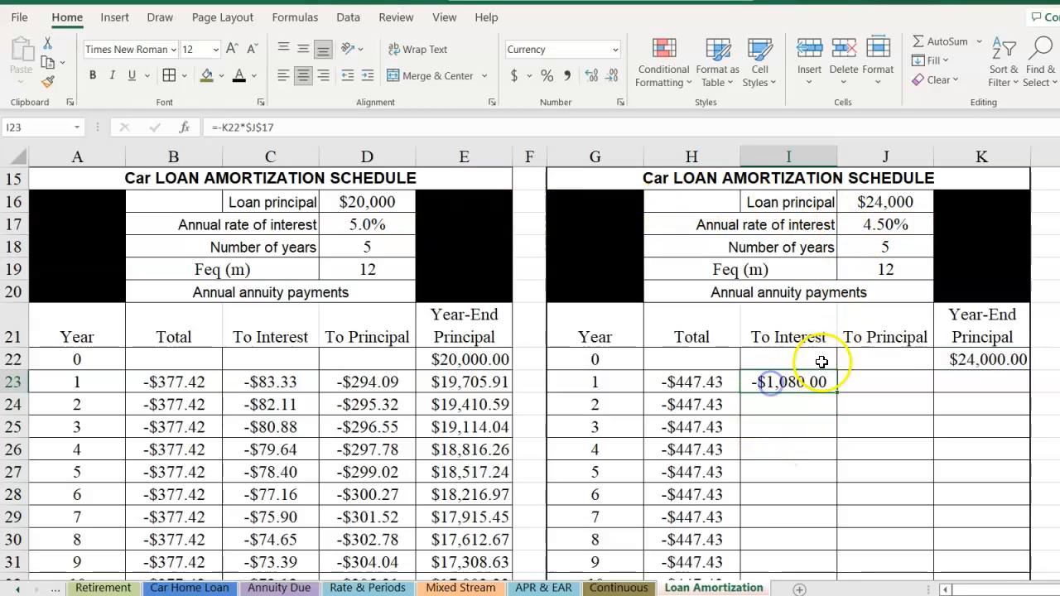
# Enter the first period's principal formula +H23-I23 in J23
pyautogui.click(869, 384)
pyautogui.write('+')
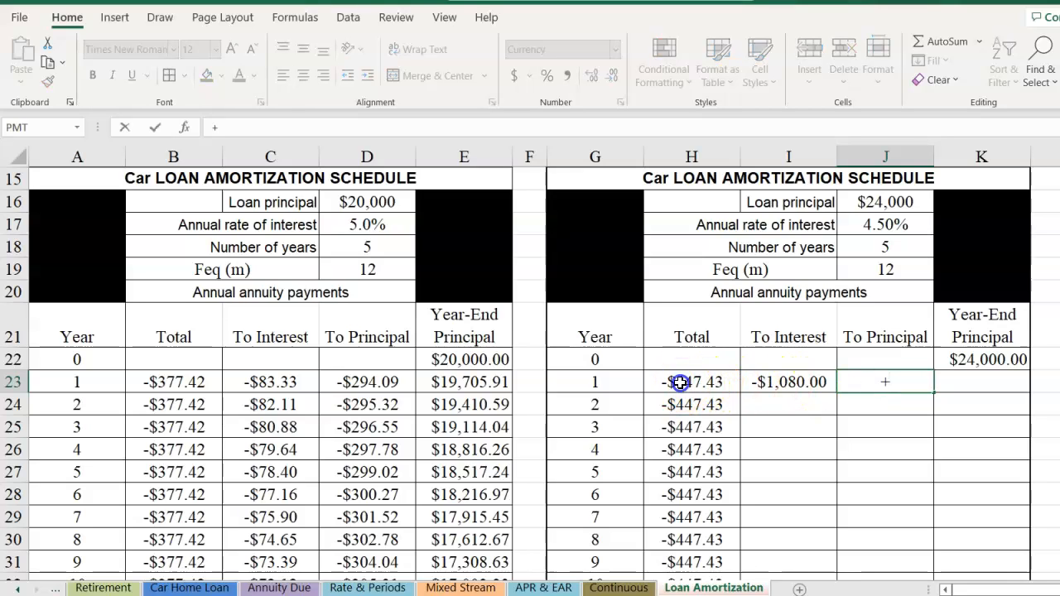
pyautogui.click(679, 381)
pyautogui.write('-')
pyautogui.click(775, 382)
pyautogui.press('Return')
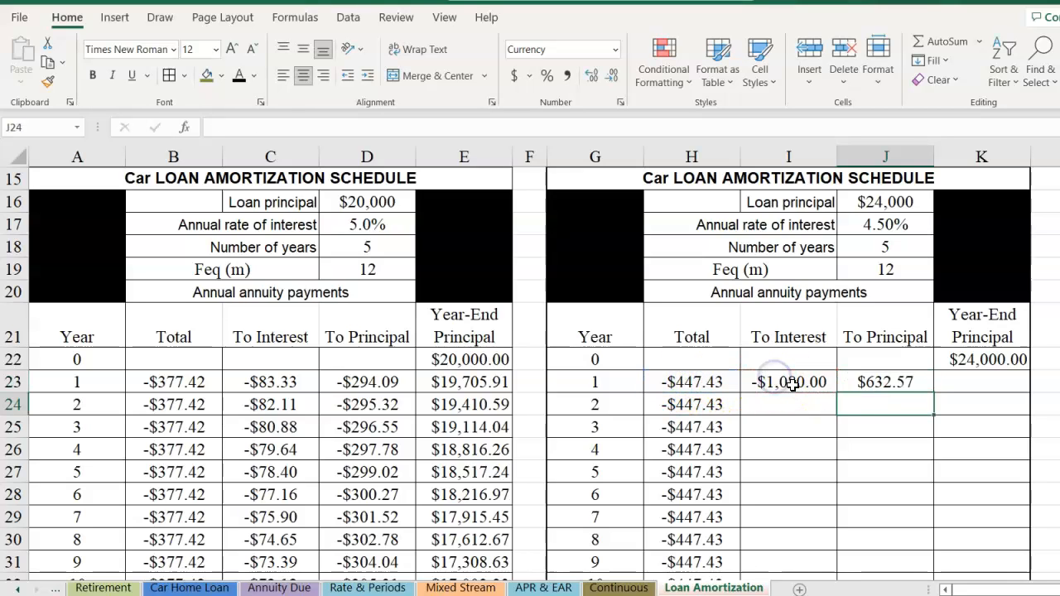
pyautogui.click(873, 382)
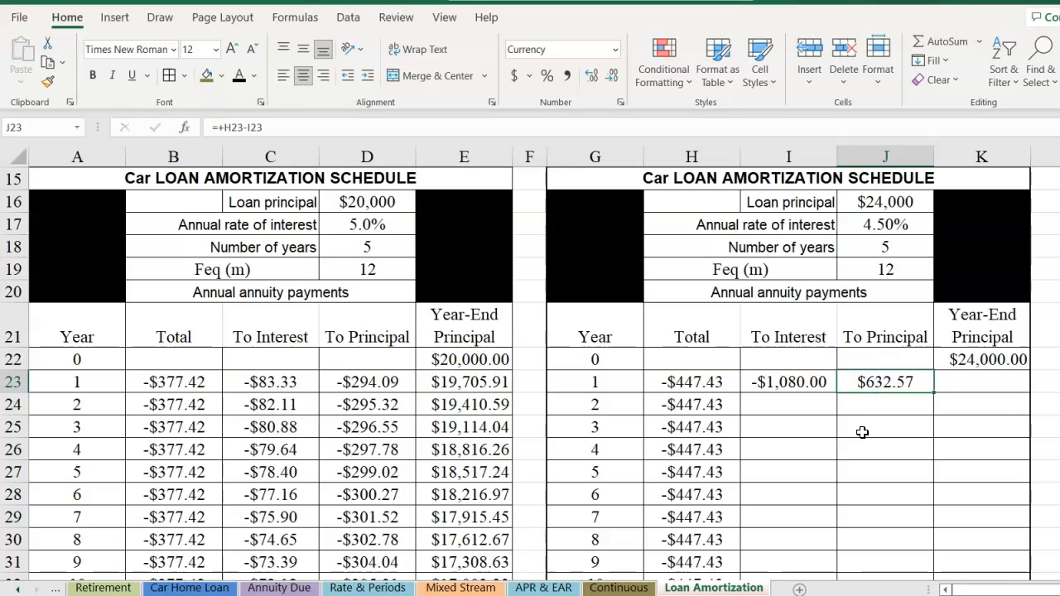
pyautogui.write('+')
pyautogui.click(784, 381)
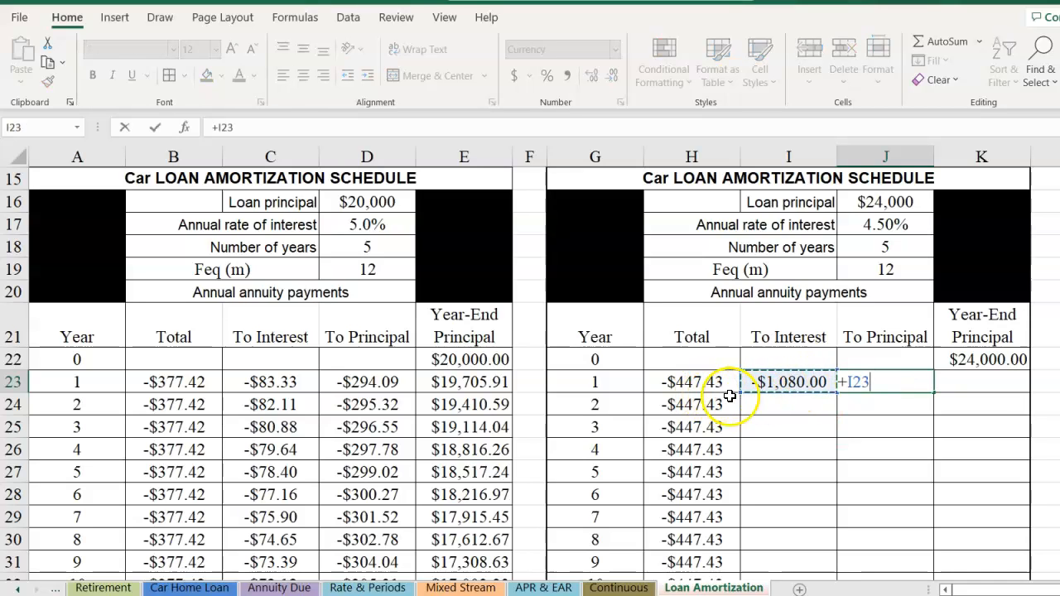
pyautogui.press('Escape')
# Check the matching principal formula in D23 and re-enter +H23-I23 in J23
pyautogui.click(360, 382)
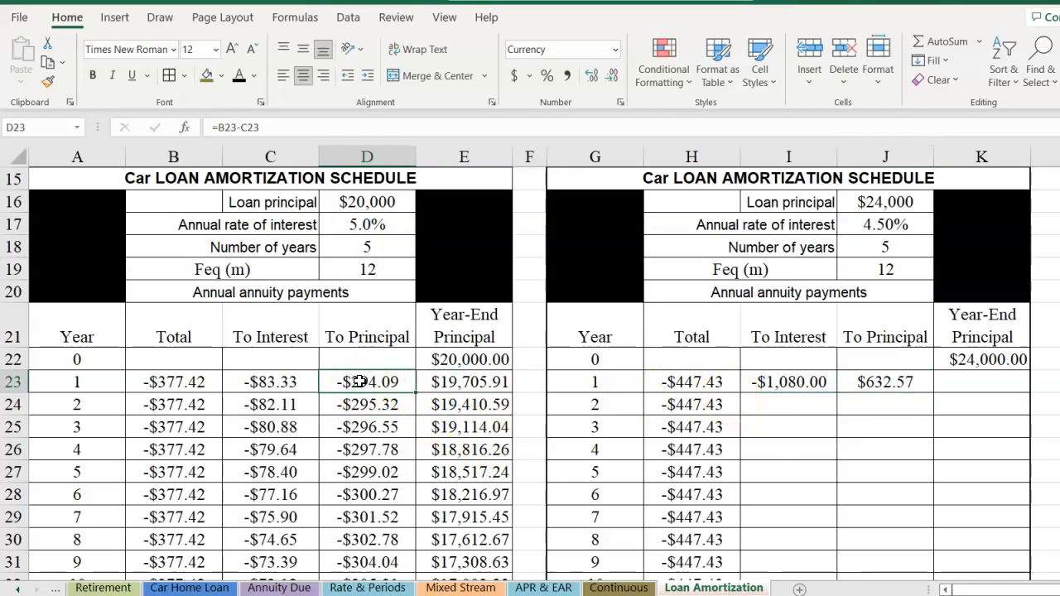
pyautogui.click(875, 381)
pyautogui.write('+')
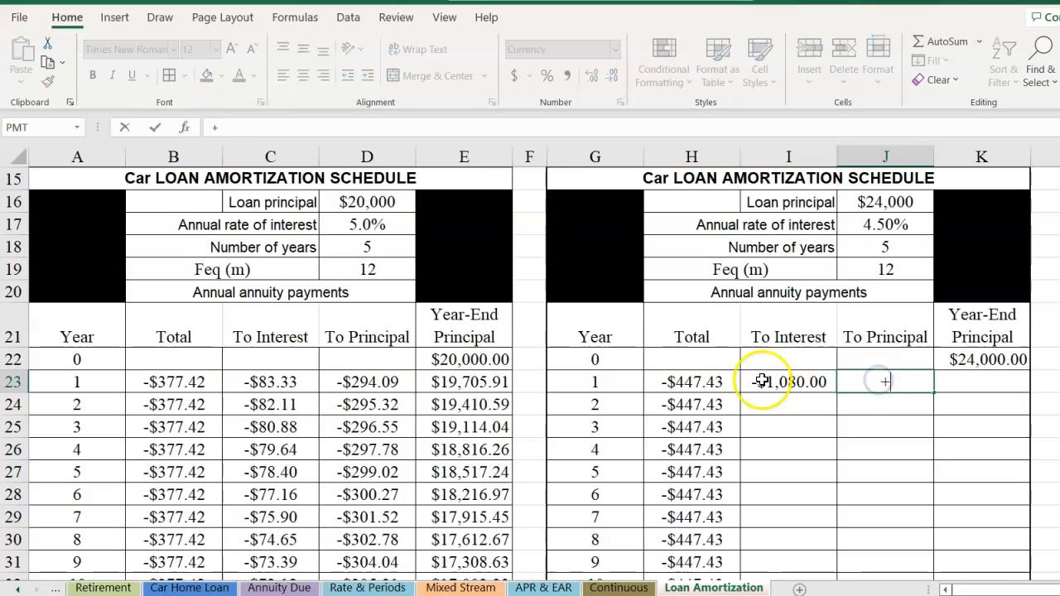
pyautogui.click(694, 383)
pyautogui.write('-')
pyautogui.click(773, 382)
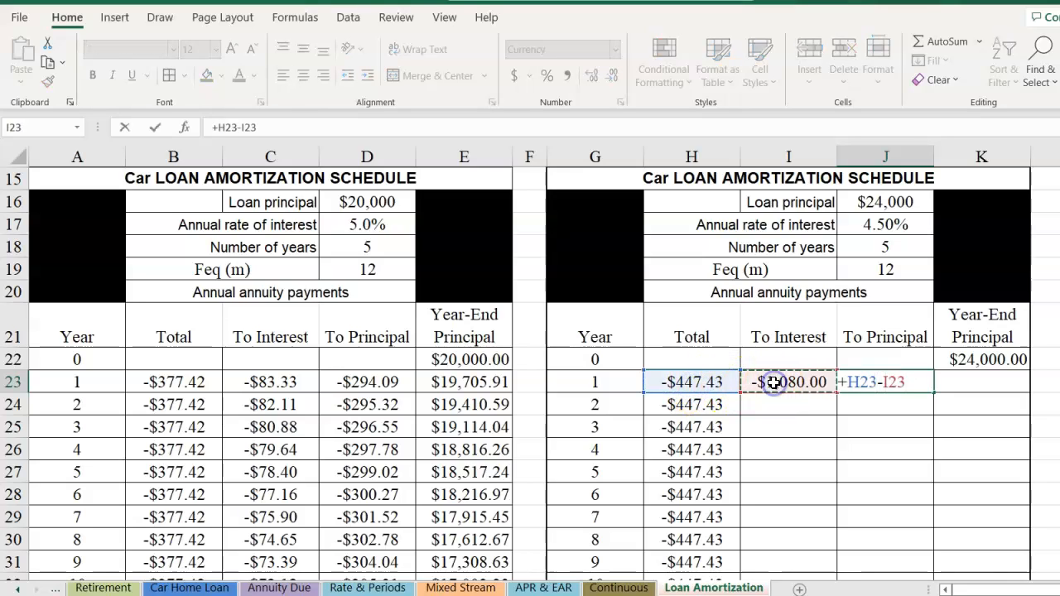
pyautogui.press('Return')
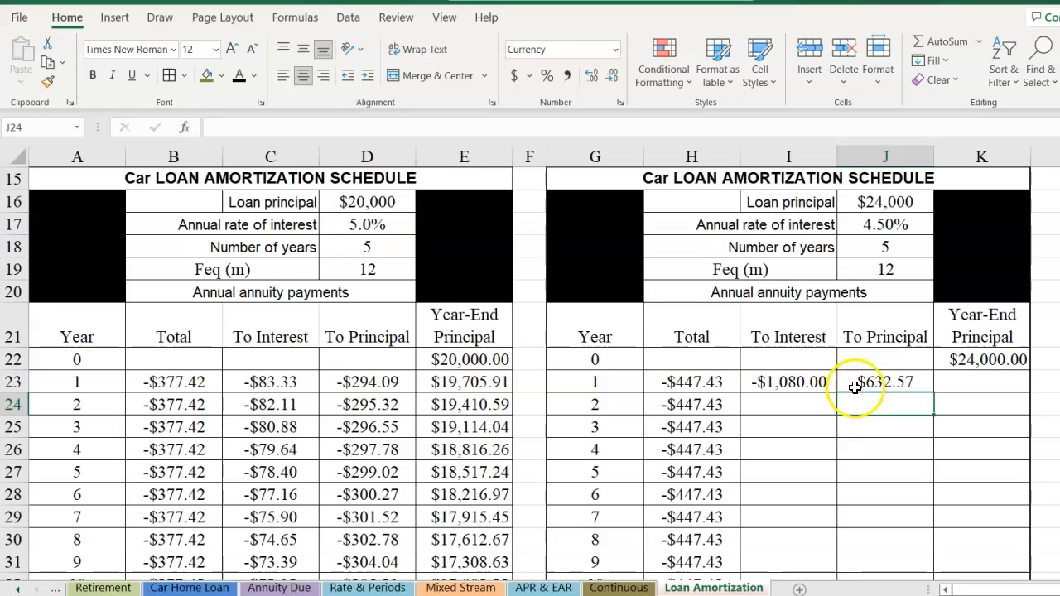
# Correct the first period's interest formula in I23 to -K22*($J$17/12) so it uses the monthly rate
pyautogui.click(968, 375)
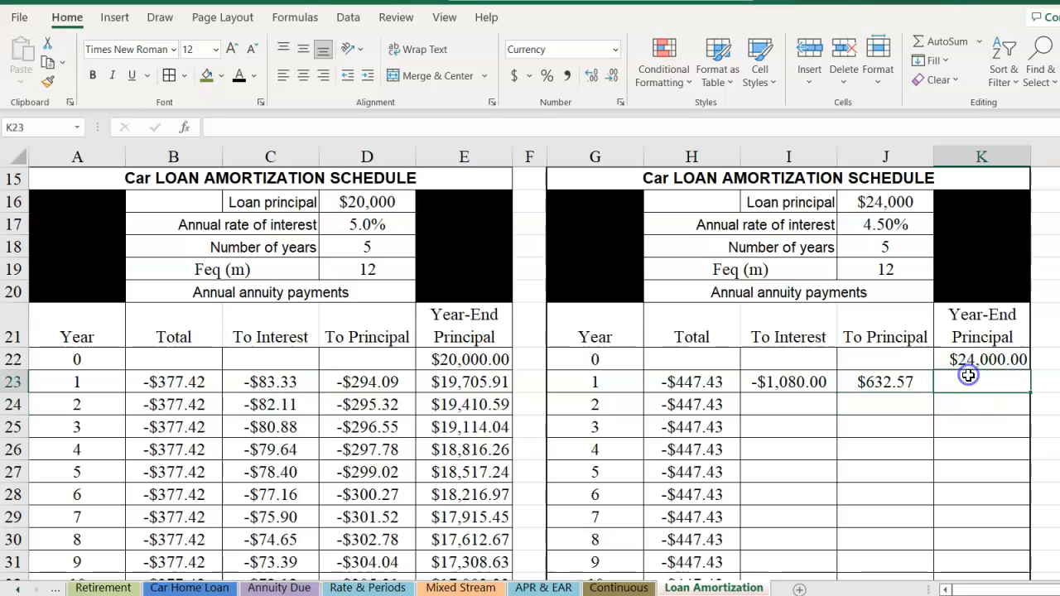
pyautogui.click(878, 383)
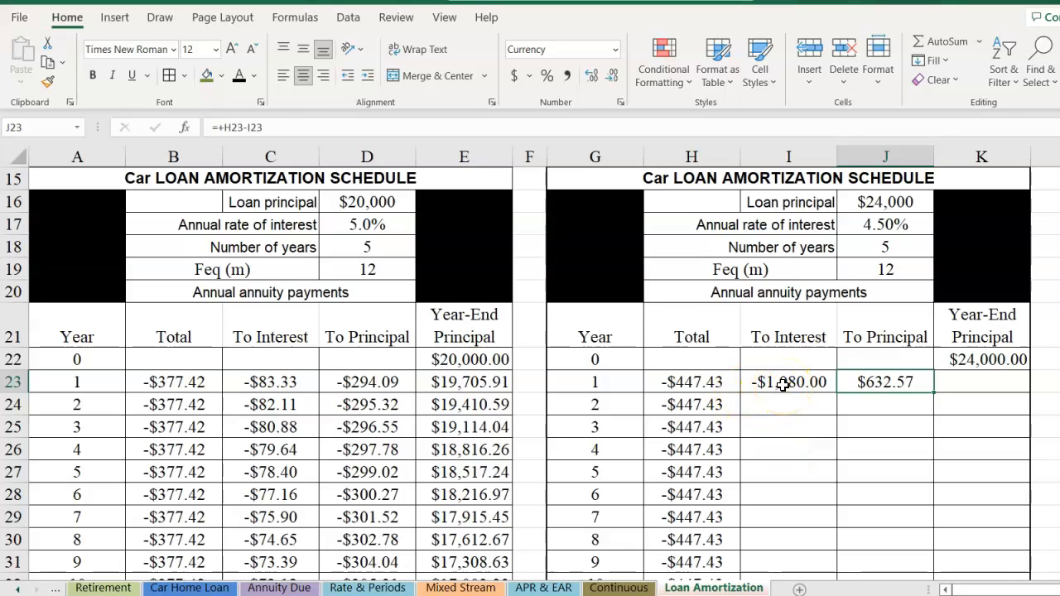
pyautogui.click(782, 385)
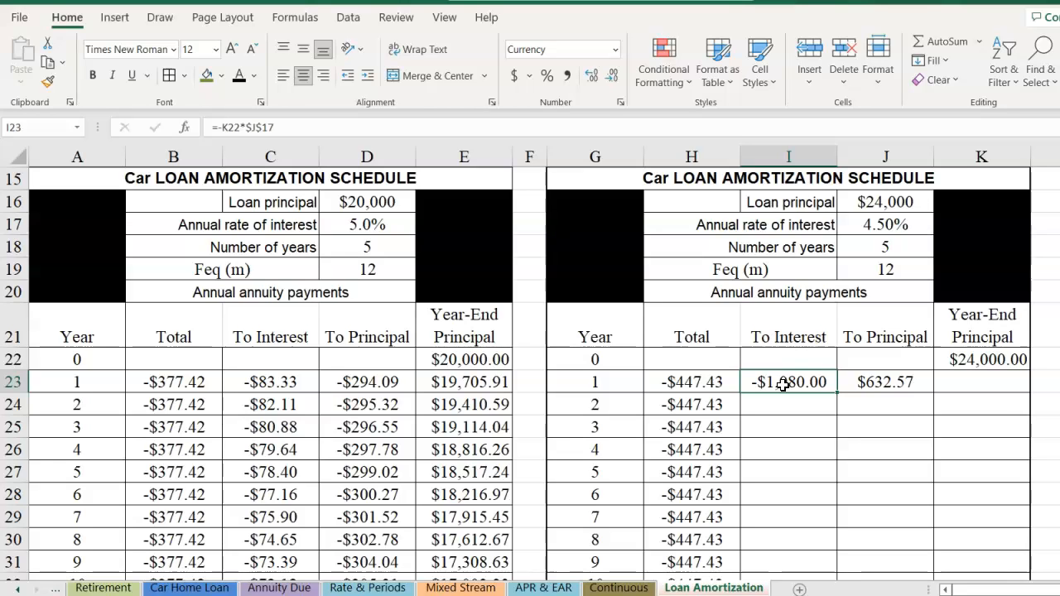
pyautogui.click(276, 127)
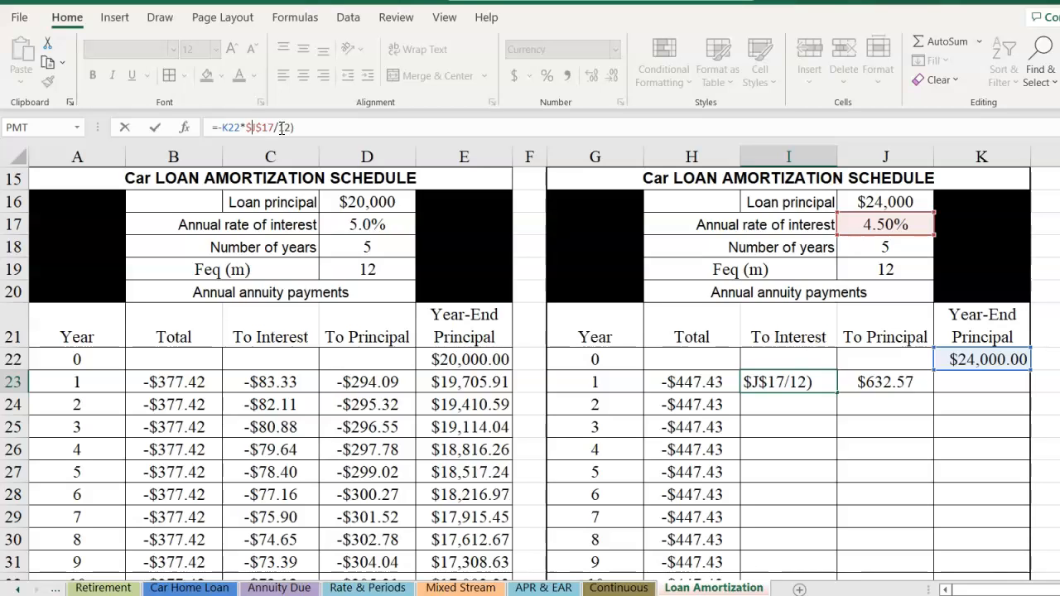
pyautogui.press('Return')
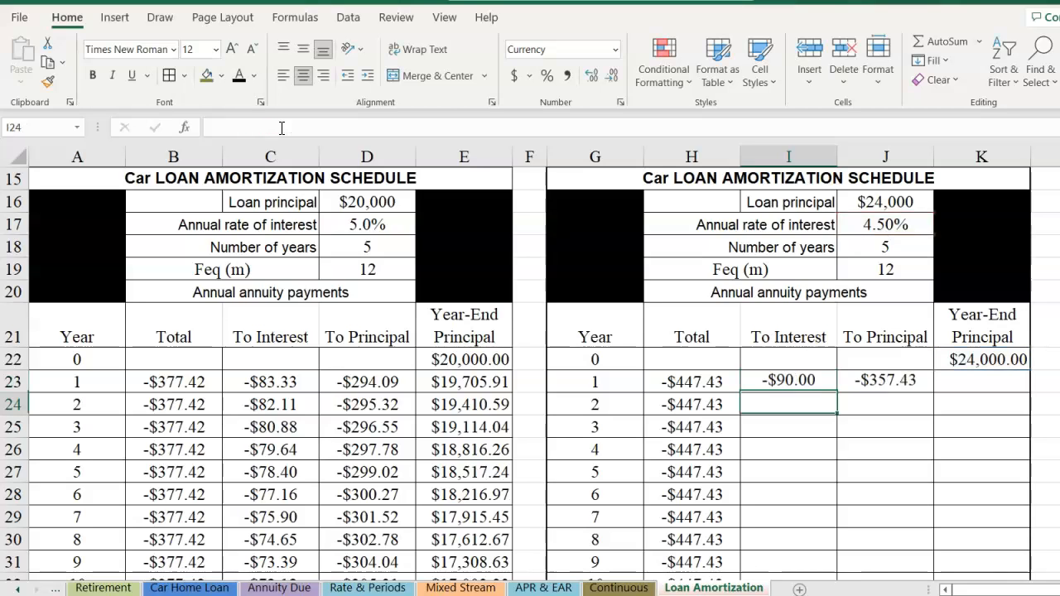
pyautogui.click(774, 381)
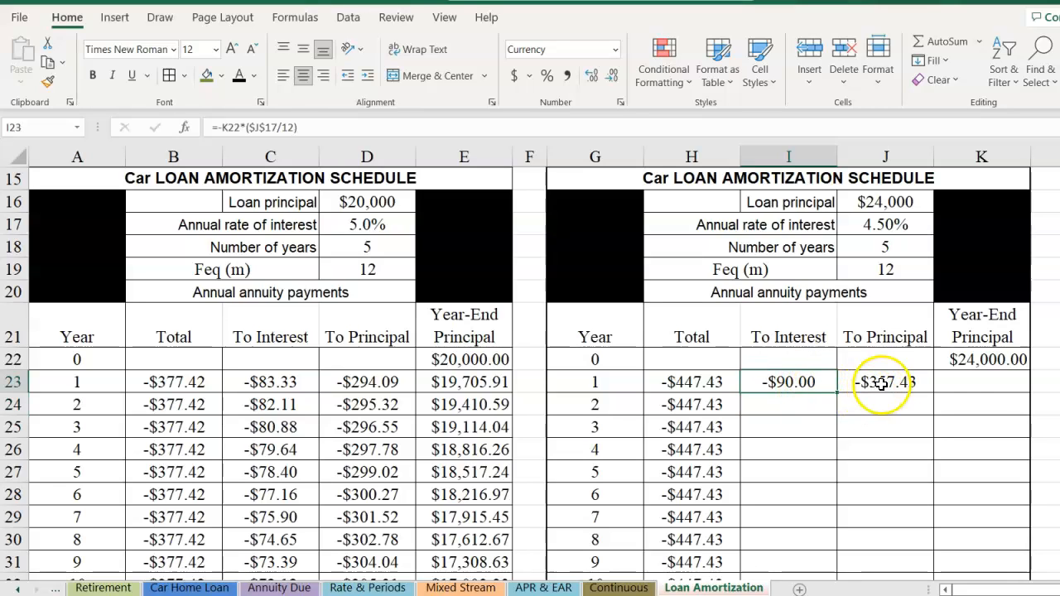
# Enter the first period's ending principal formula +K22+J23 in K23
pyautogui.click(974, 382)
pyautogui.write('+')
pyautogui.click(985, 360)
pyautogui.write('+')
pyautogui.click(890, 383)
pyautogui.press('Return')
pyautogui.click(978, 384)
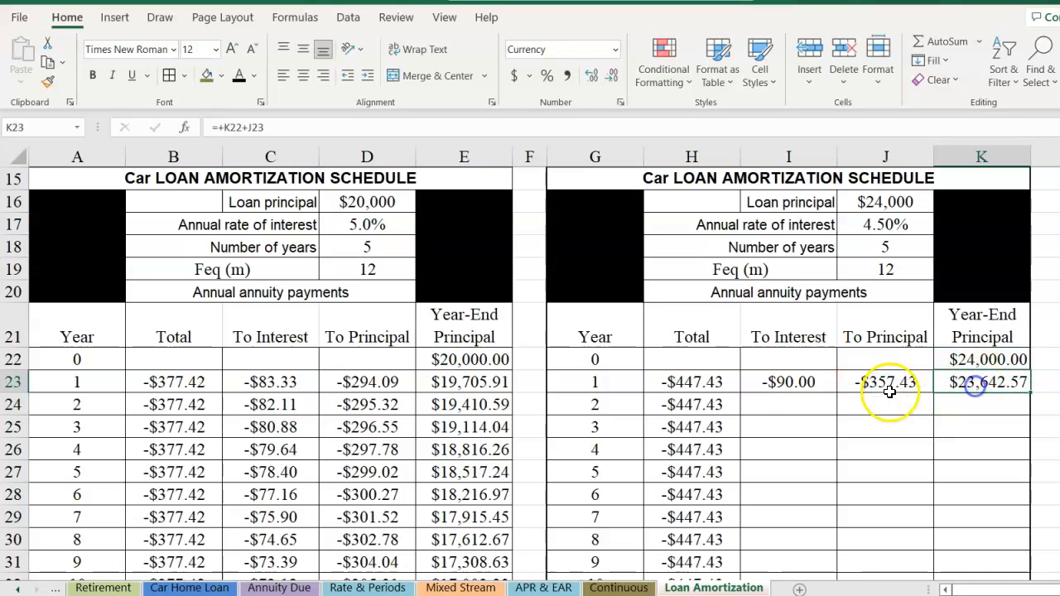
# Copy the interest, principal and ending balance formulas in I23:K23 down to row 82 and check the final balance in K82
pyautogui.click(661, 385)
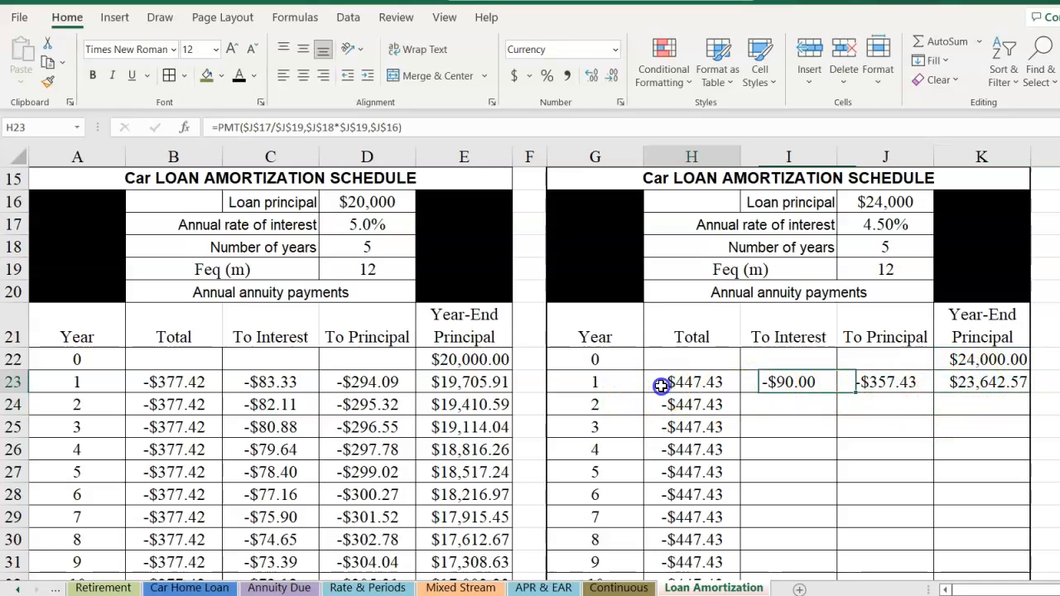
pyautogui.click(772, 385)
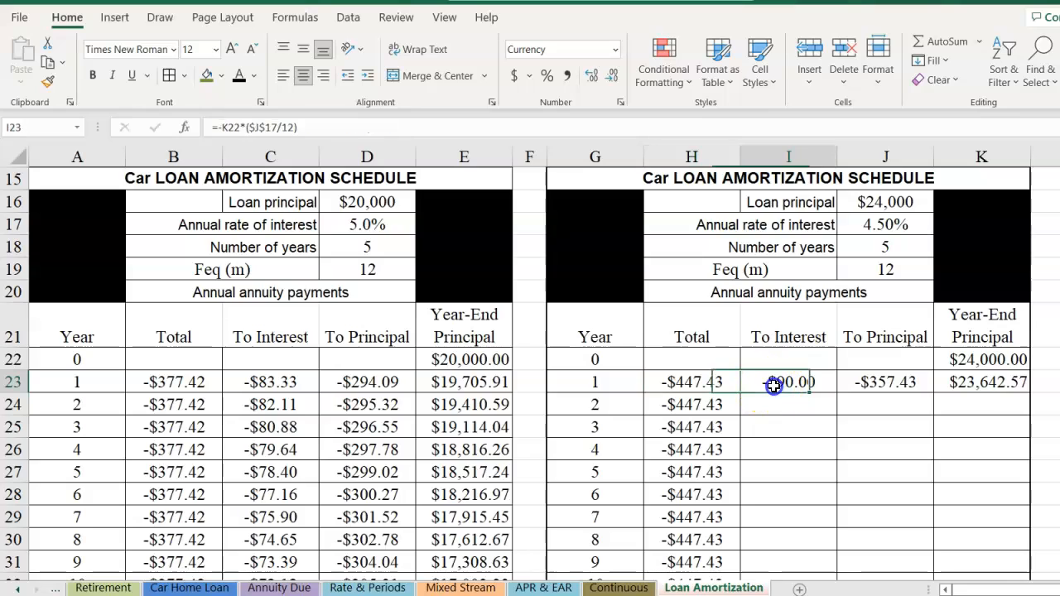
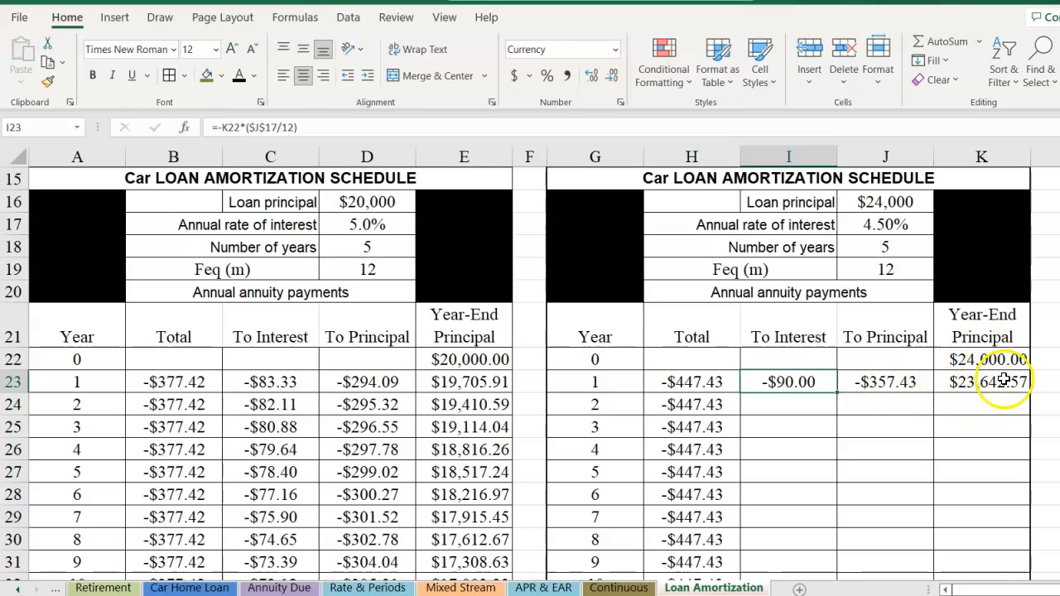
pyautogui.moveTo(759, 378)
pyautogui.mouseDown()
pyautogui.moveTo(927, 378)
pyautogui.moveTo(1026, 394)
pyautogui.mouseUp()
pyautogui.doubleClick(1029, 393)
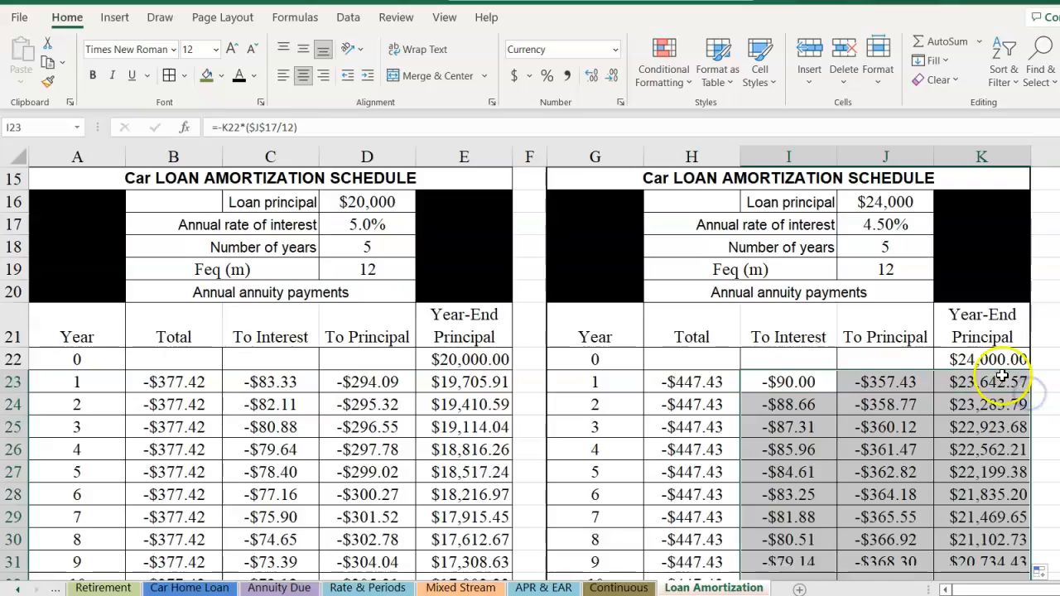
pyautogui.scroll(-7, 935, 378)
pyautogui.scroll(-11, 932, 354)
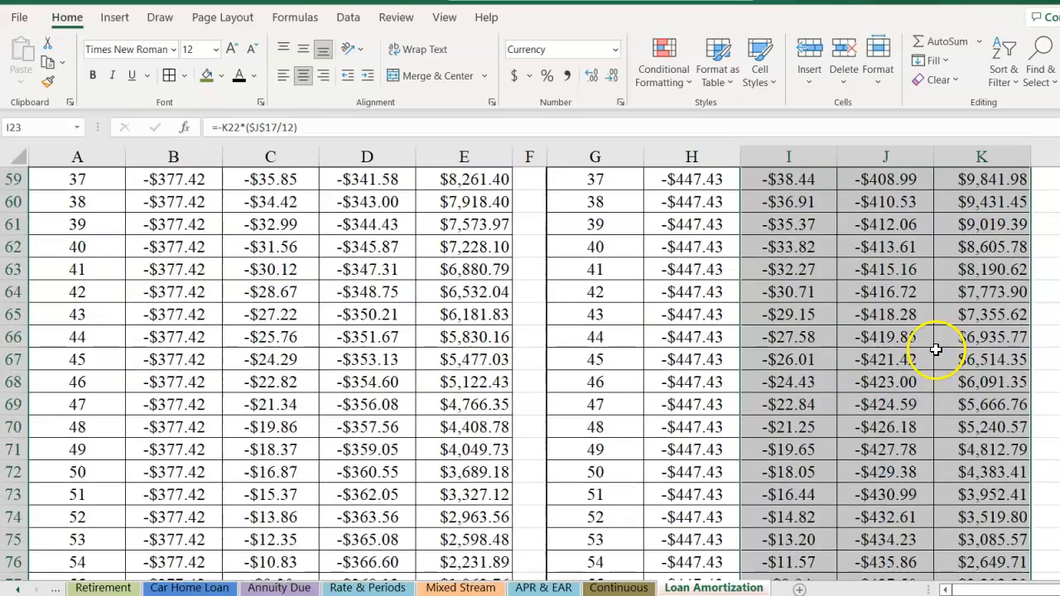
pyautogui.click(984, 490)
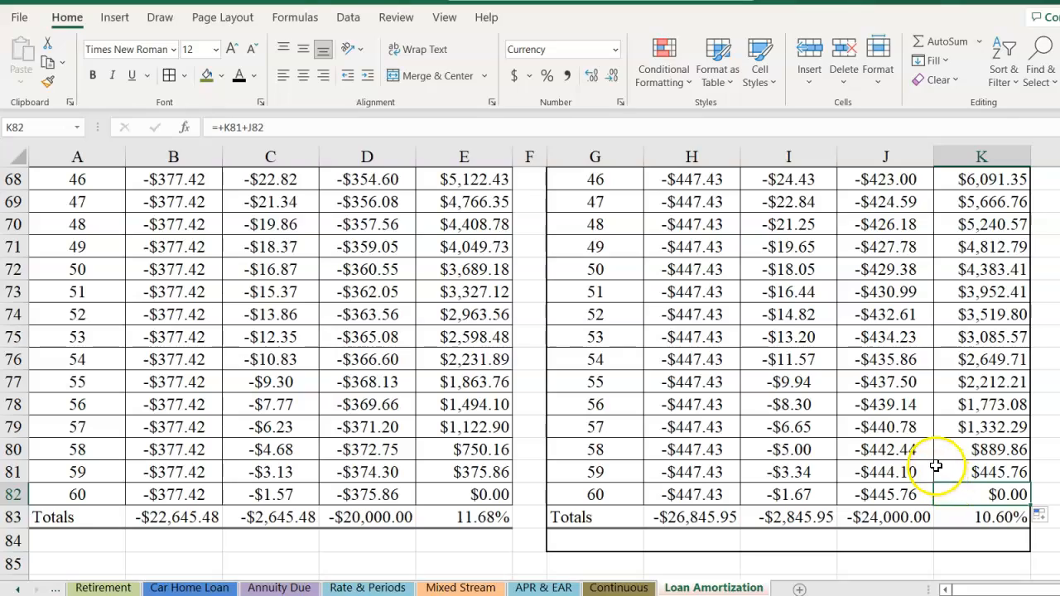
# Return to the start of the amortization sheet and open the workbook's Intro sheet
pyautogui.scroll(8, 909, 454)
pyautogui.scroll(14, 904, 452)
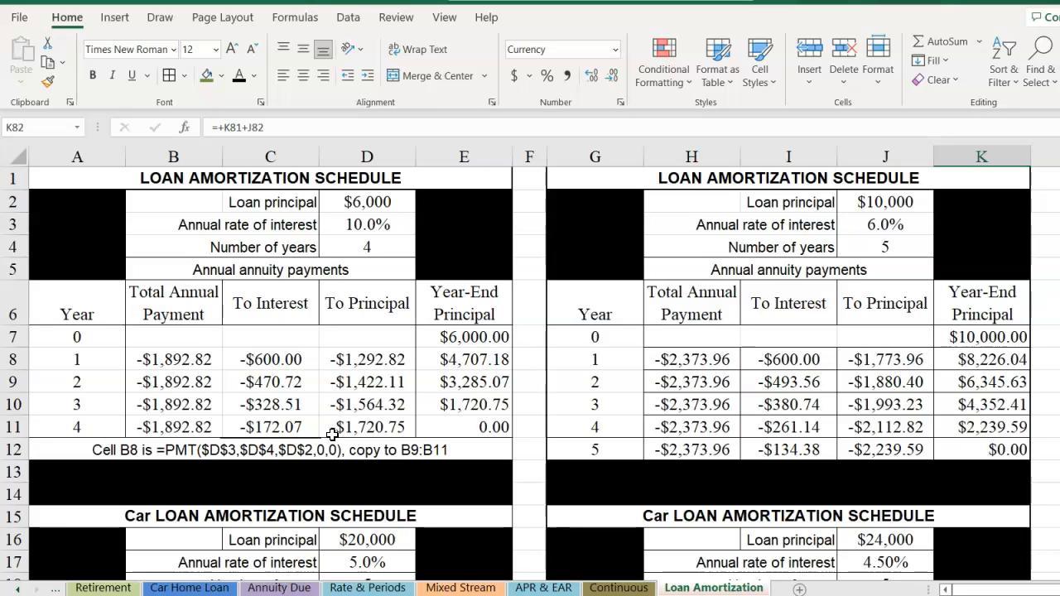
pyautogui.click(19, 590)
pyautogui.click(18, 589)
pyautogui.click(18, 590)
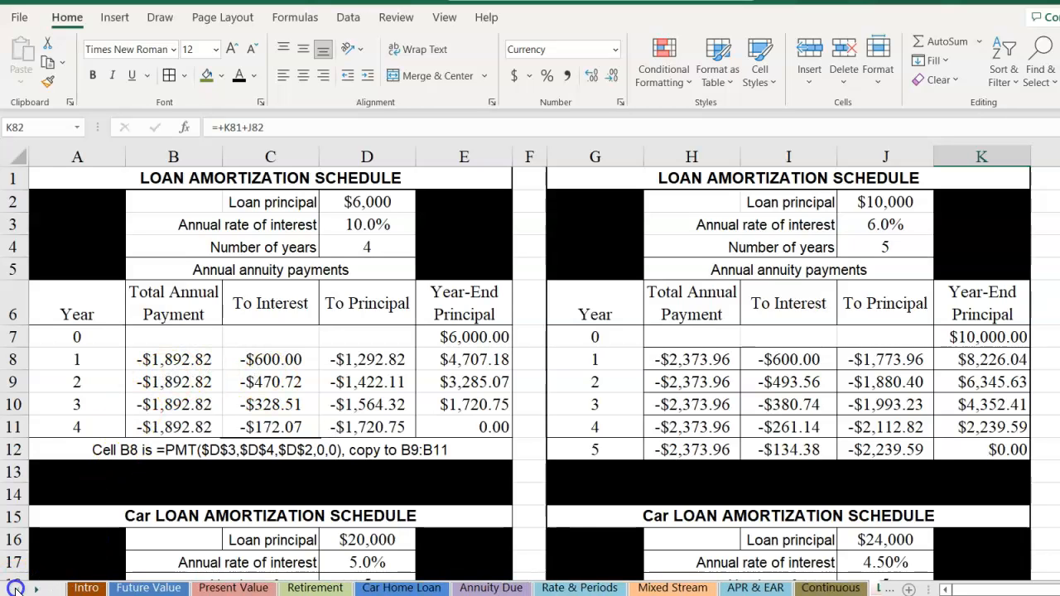
pyautogui.click(85, 588)
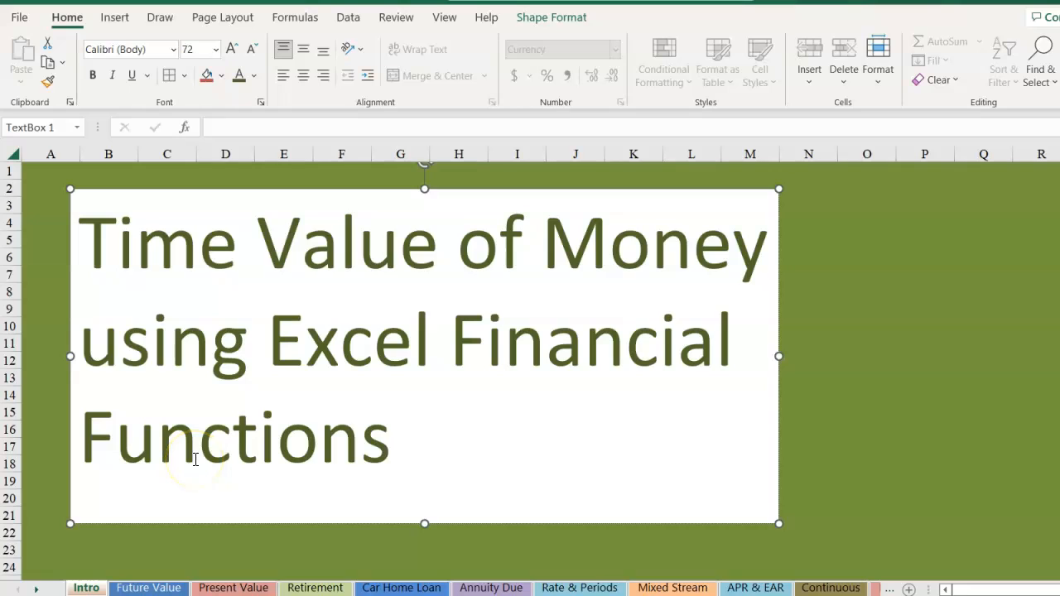